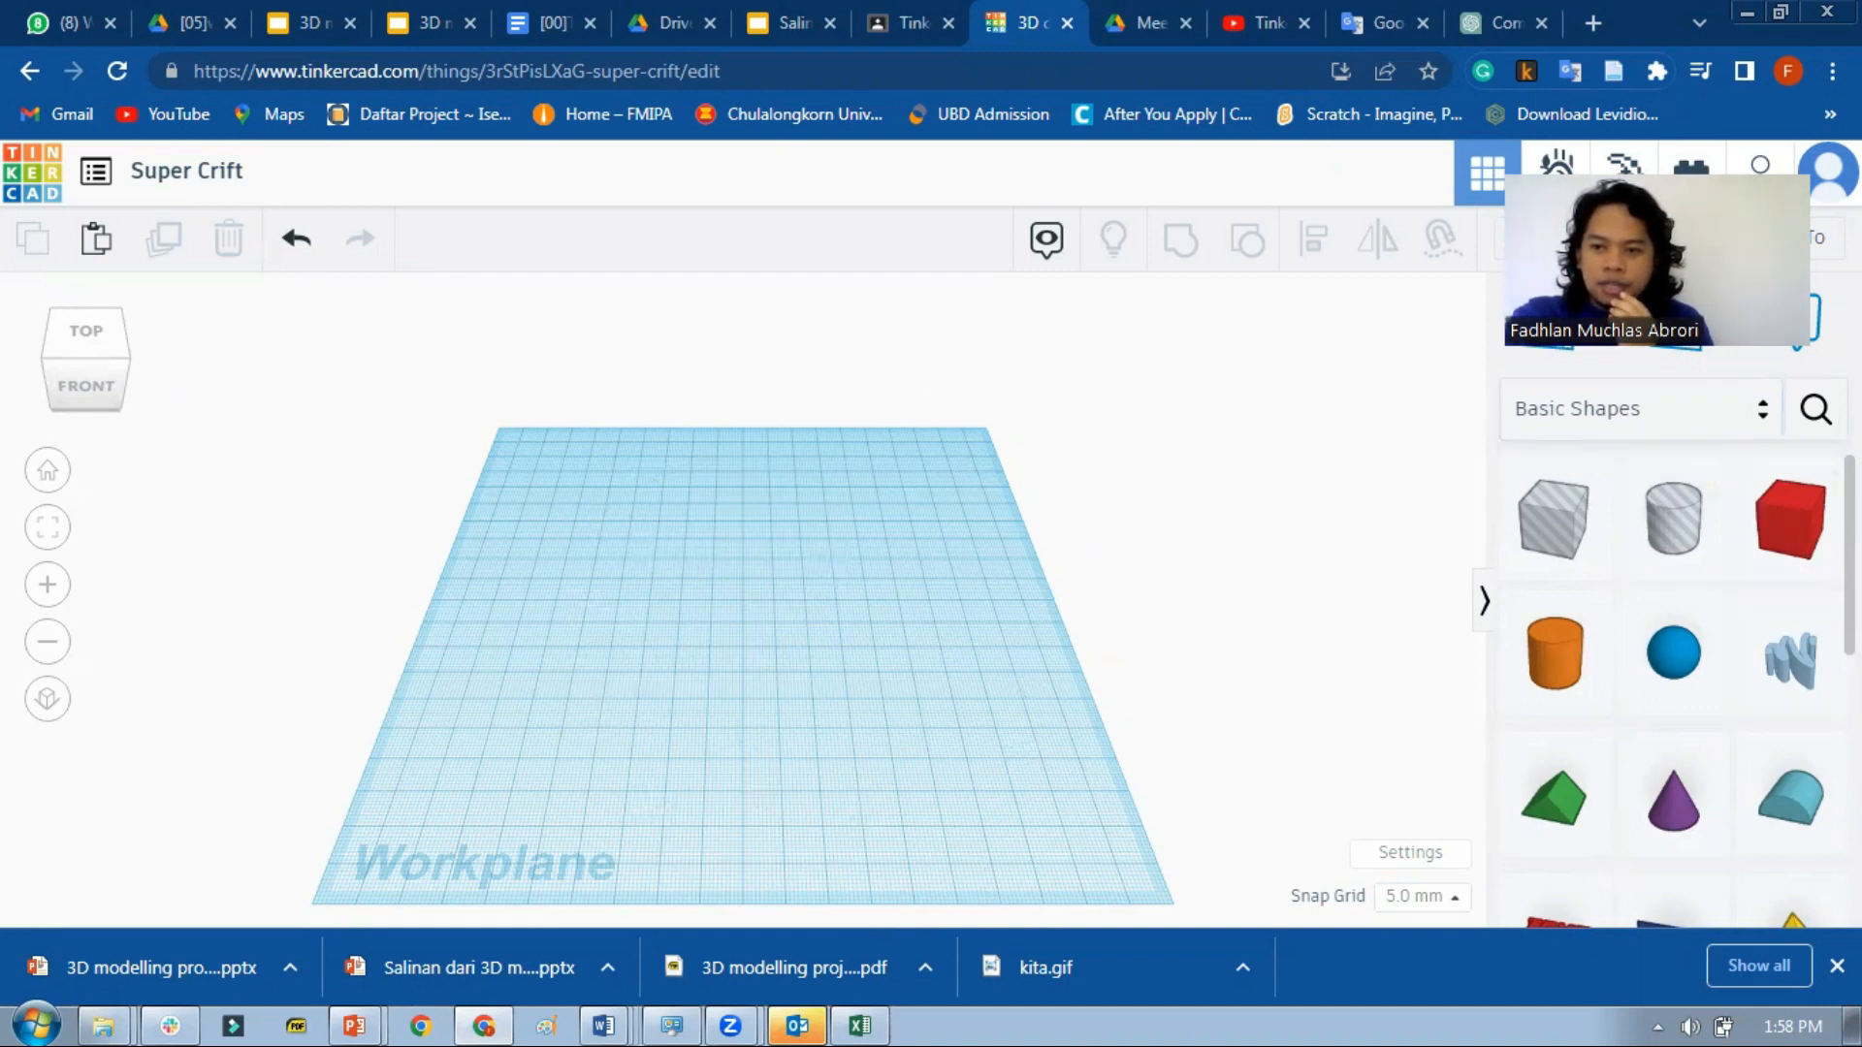
Place a red box at the centre of the workplane and a blue sphere in its front-right corner.
scroll(1792, 679, "down", 5)
scroll(1792, 679, "up", 5)
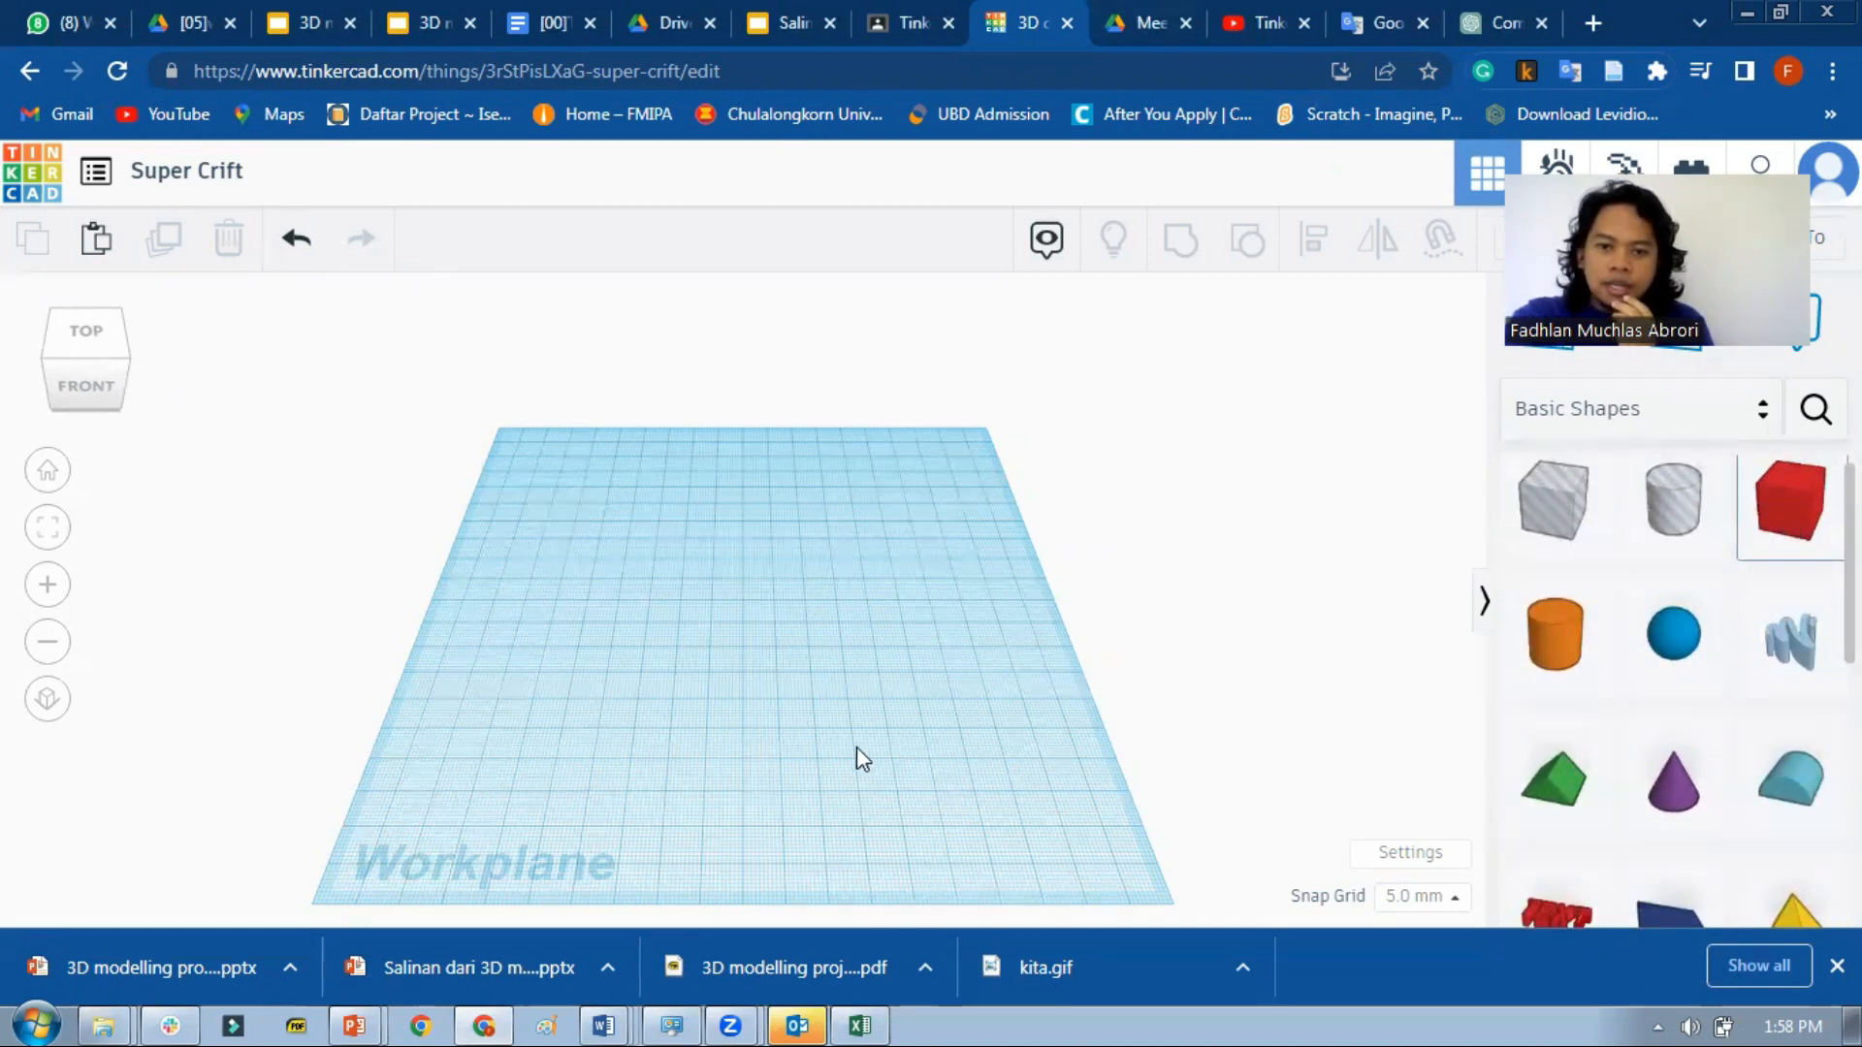
key("ctrl+z")
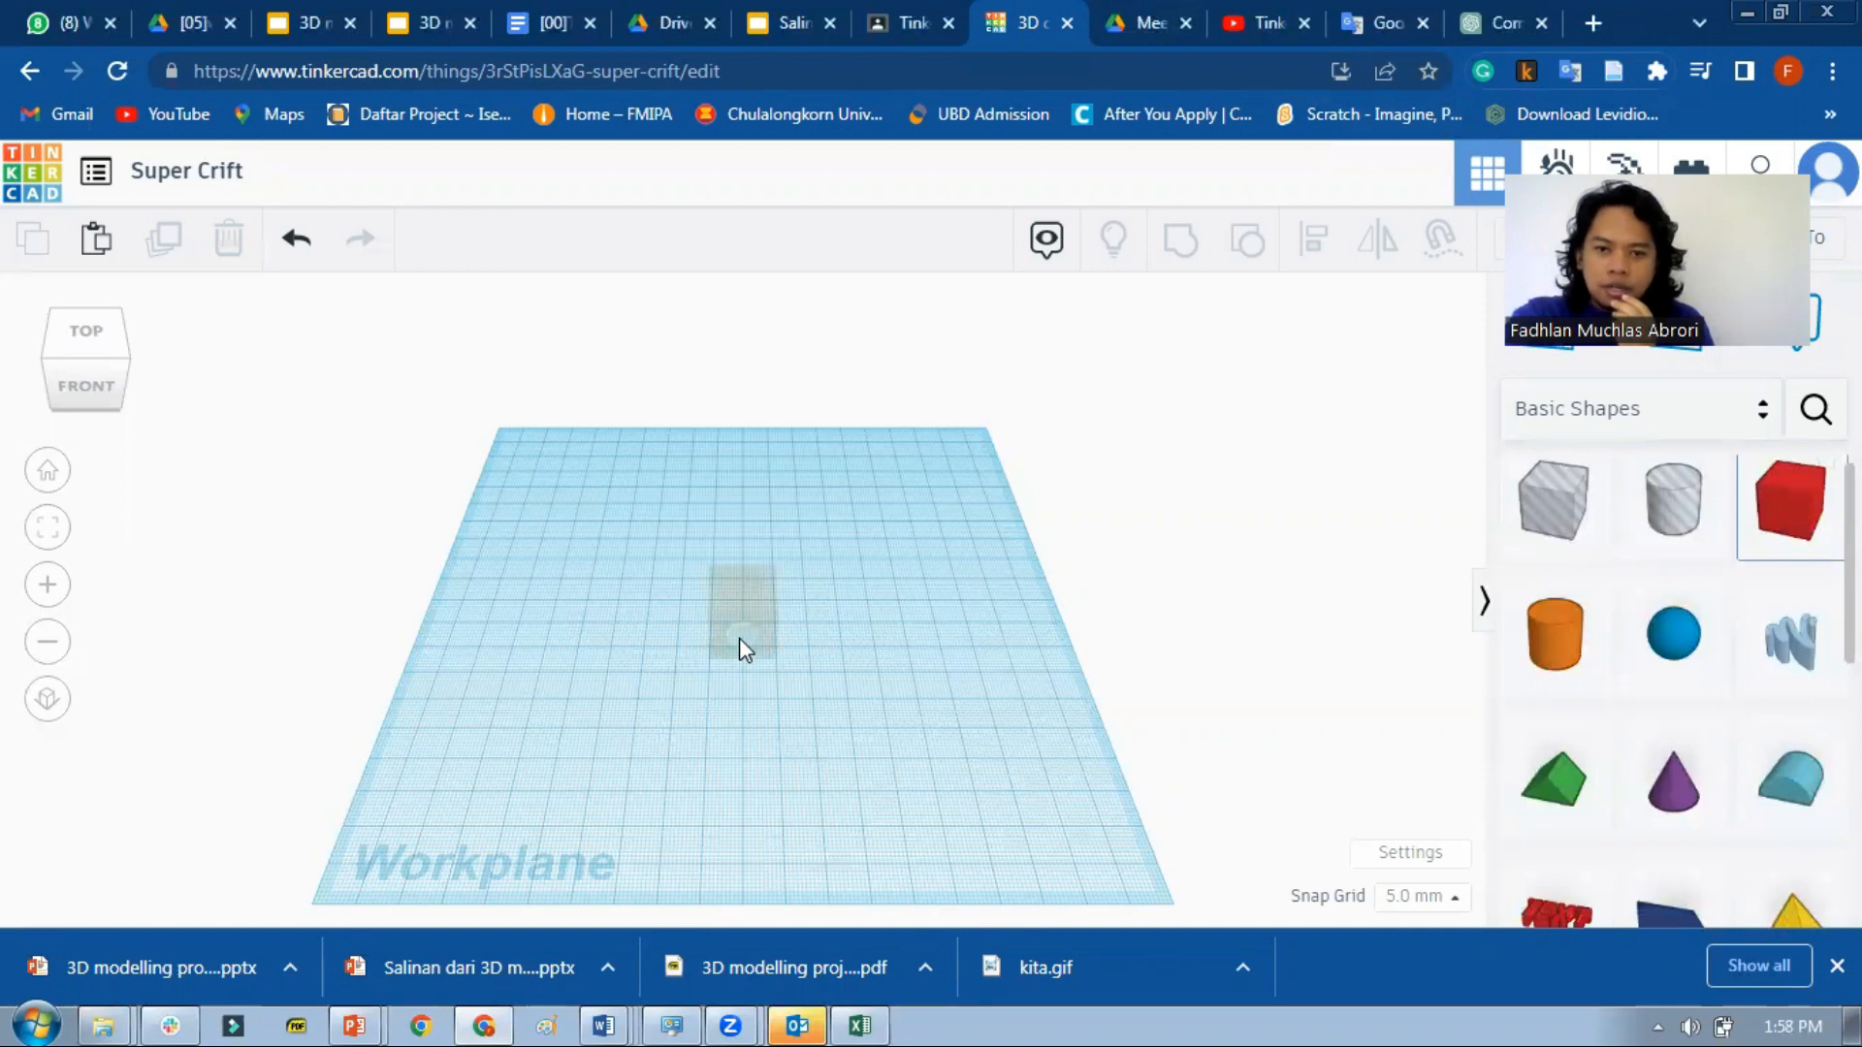
left_click(757, 654)
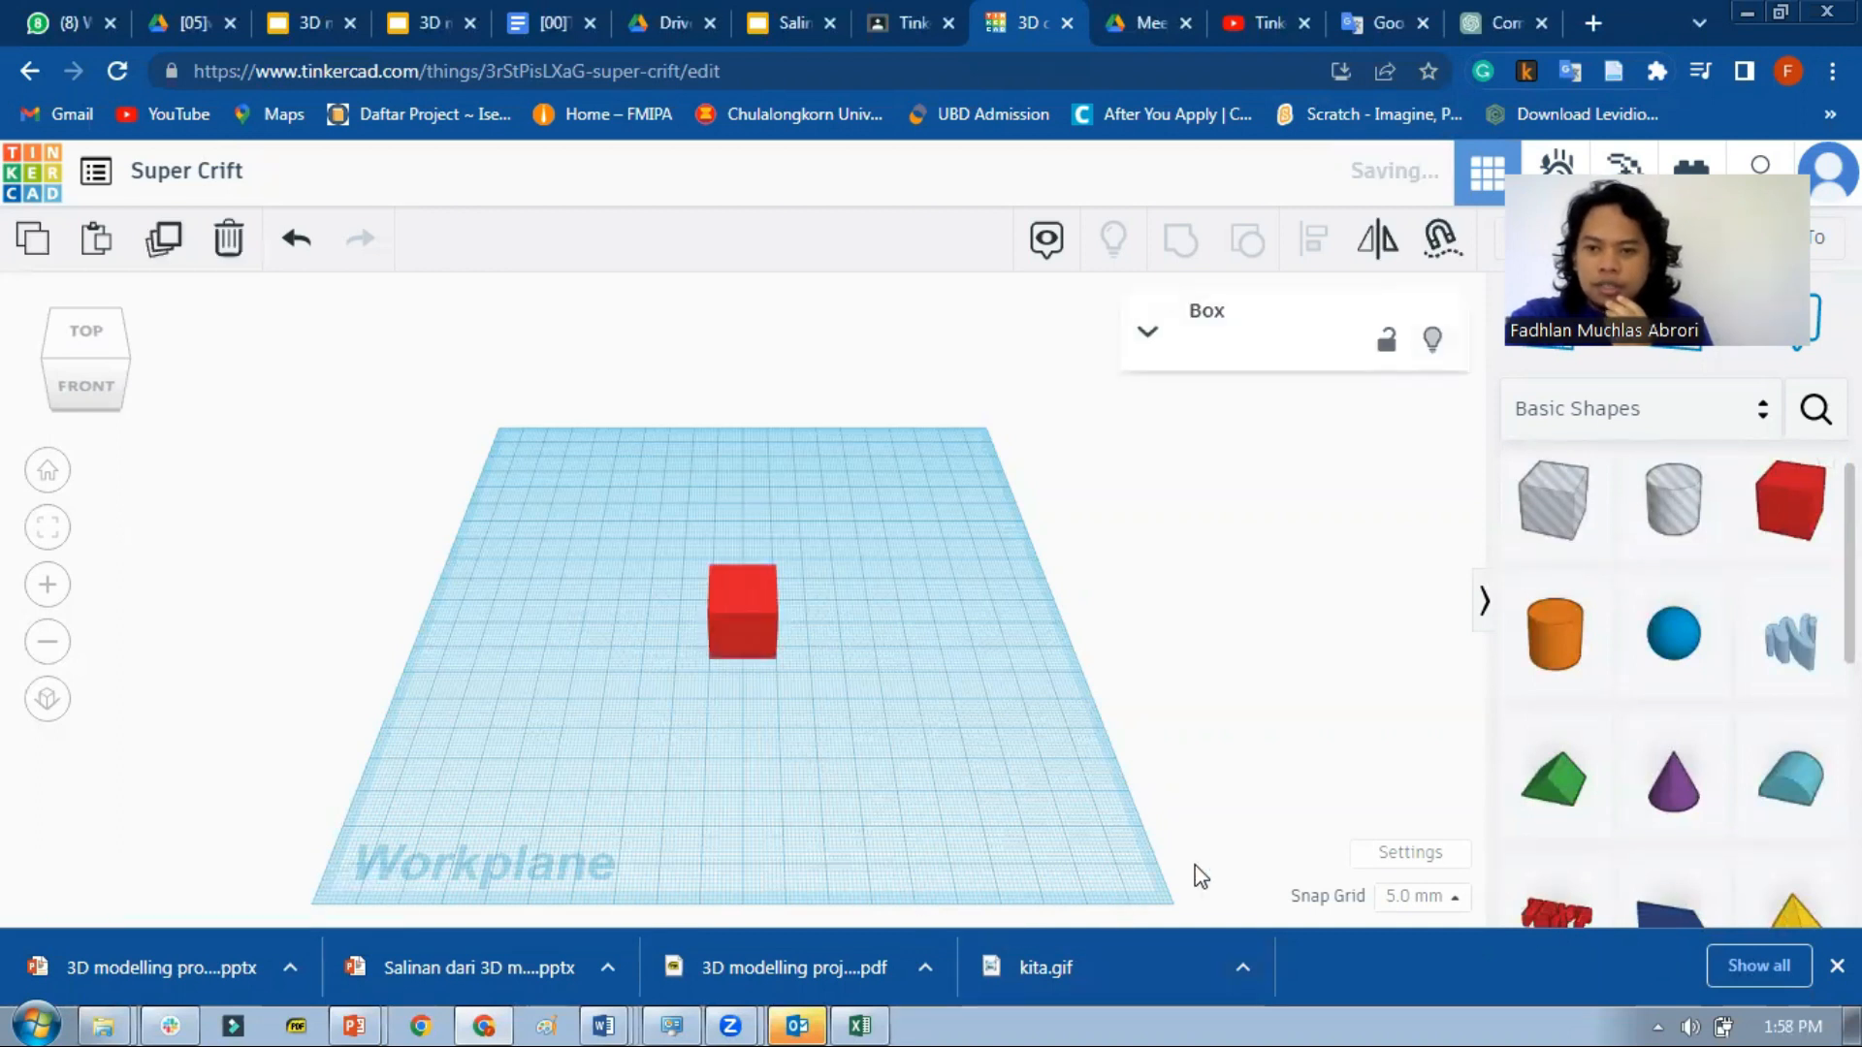
left_click(1086, 860)
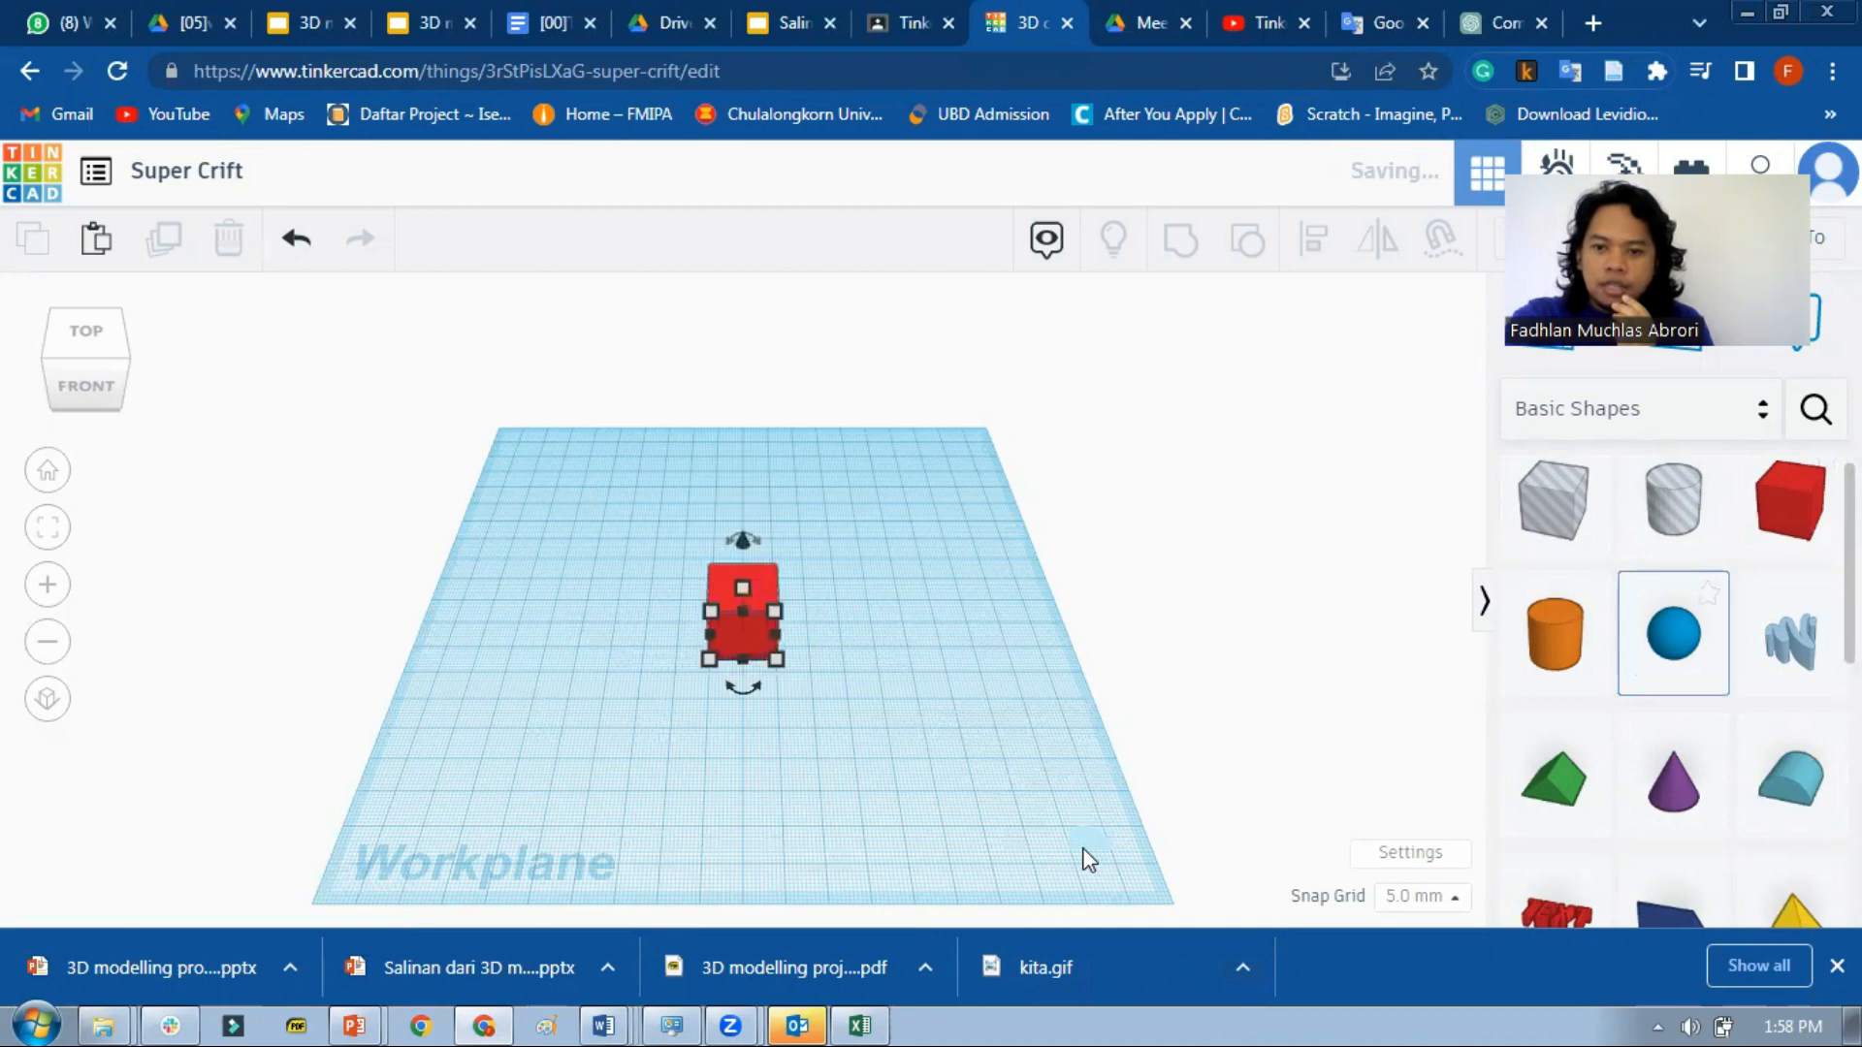
left_click(1078, 854)
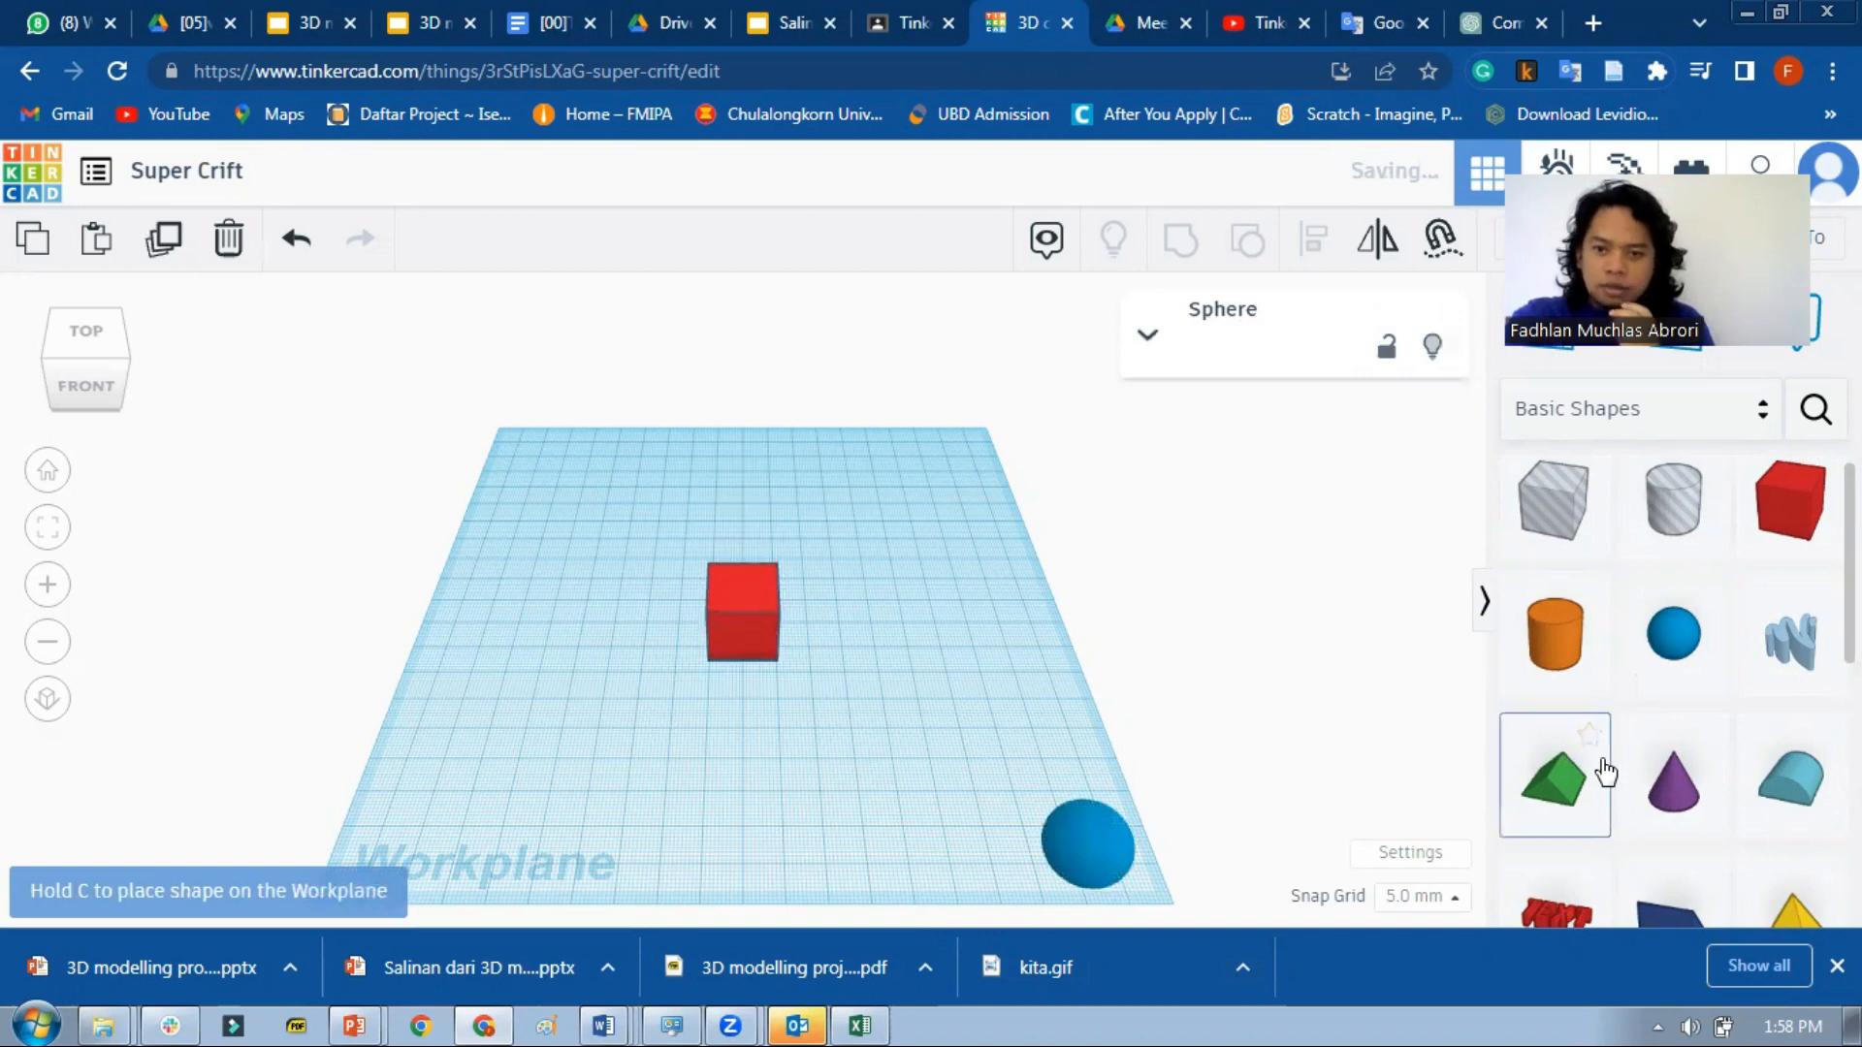
Place a green roof in the workplane's back-left corner and two purple cones between the box and the workplane's right edge.
left_click(530, 462)
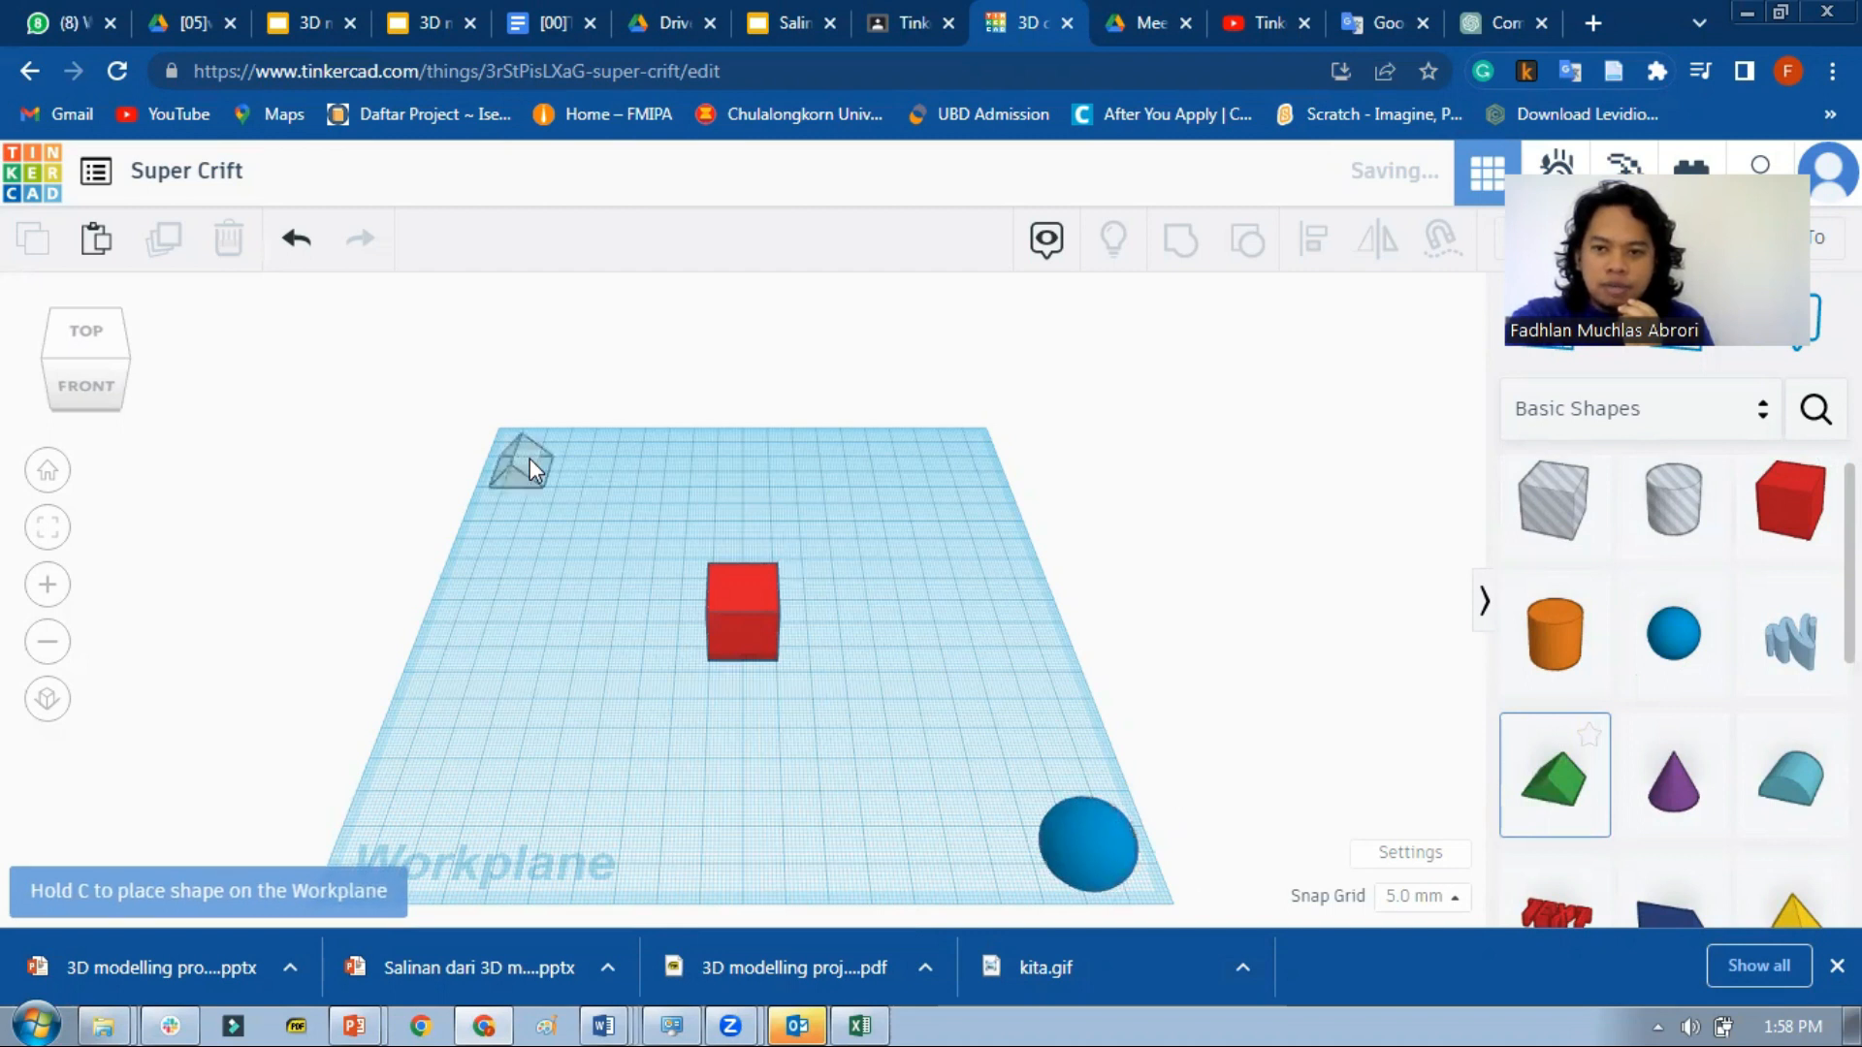
left_click(533, 474)
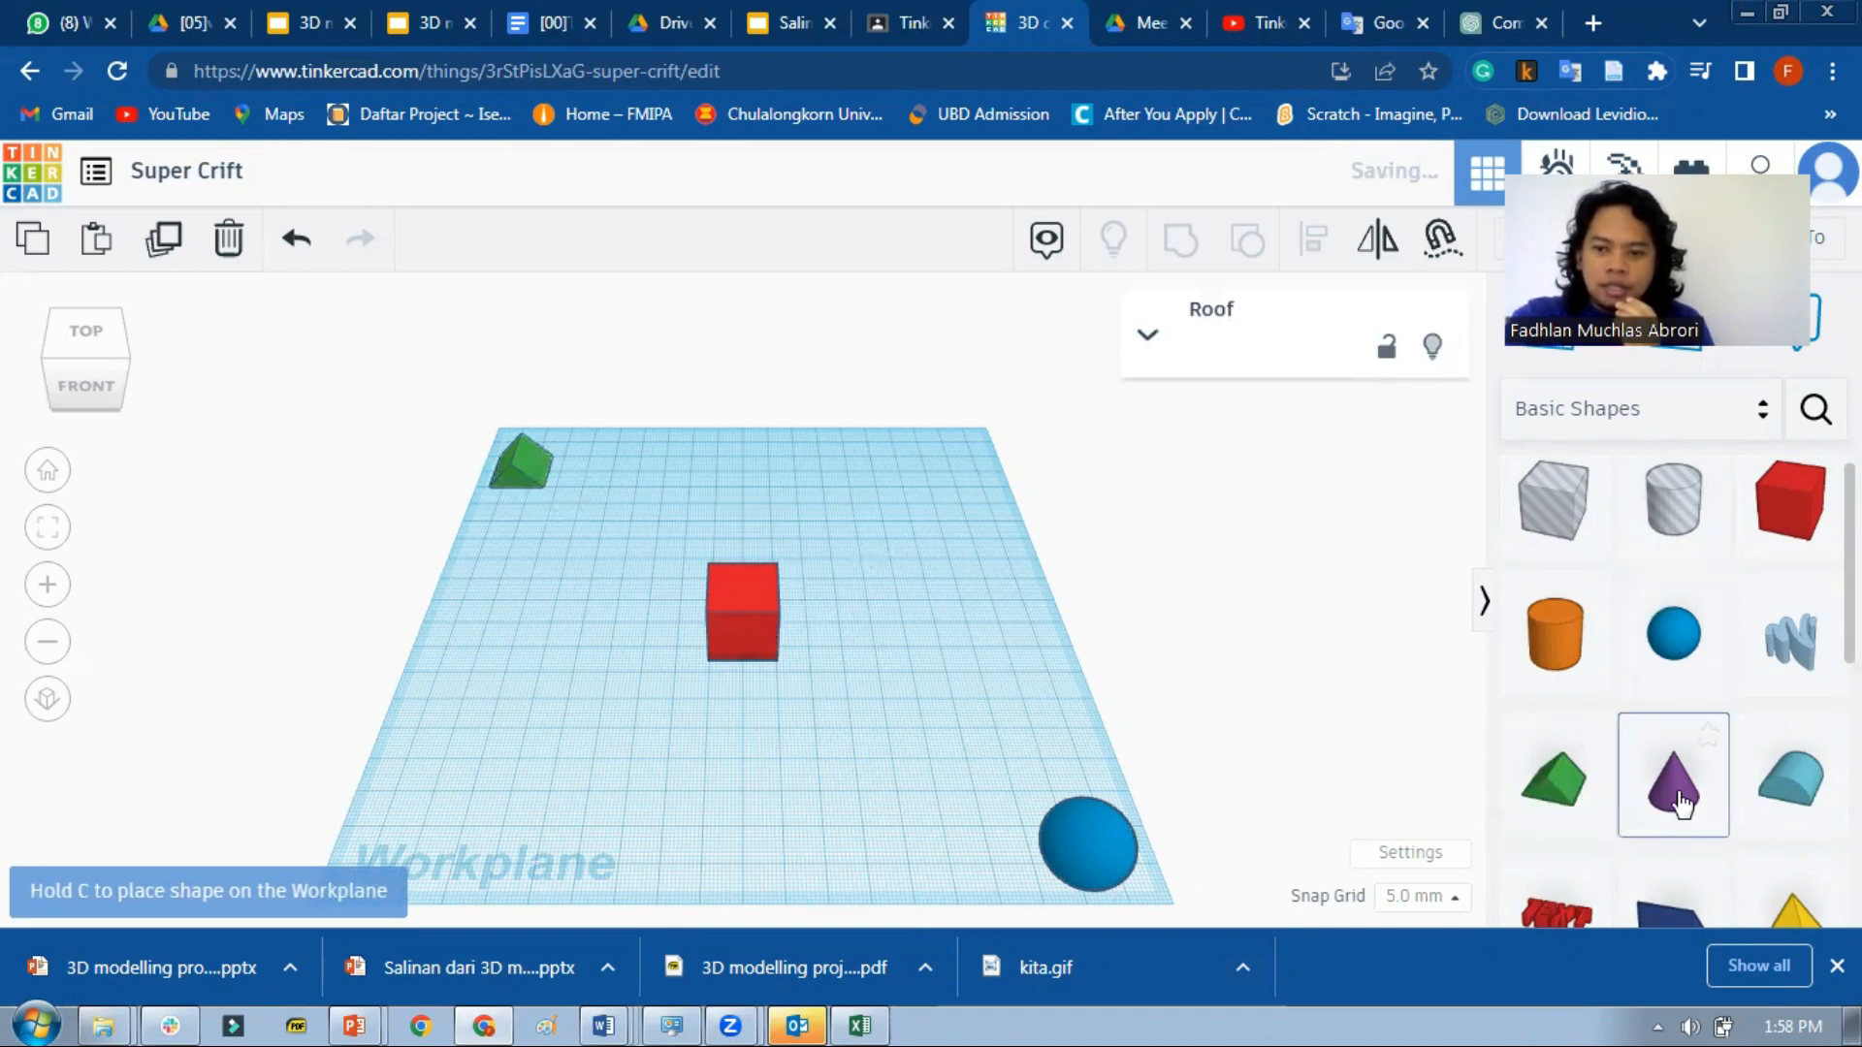
left_click(951, 627)
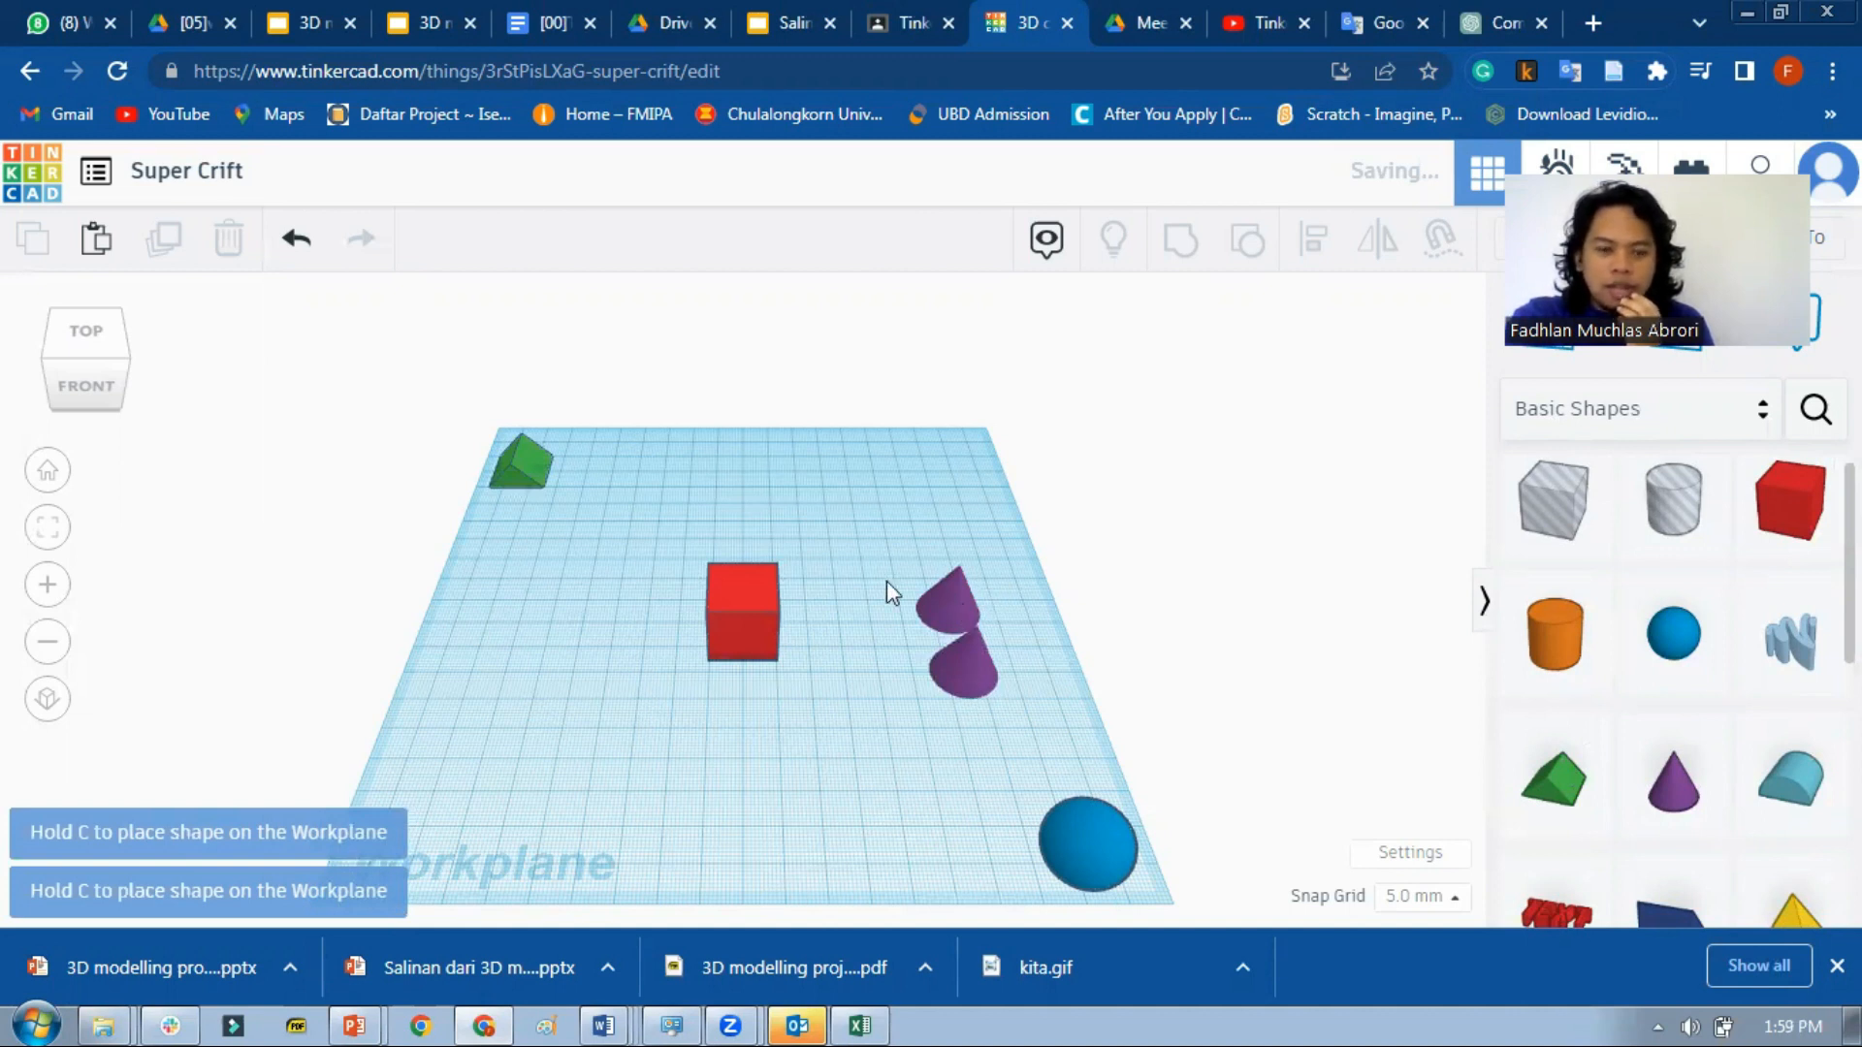
left_click(968, 650)
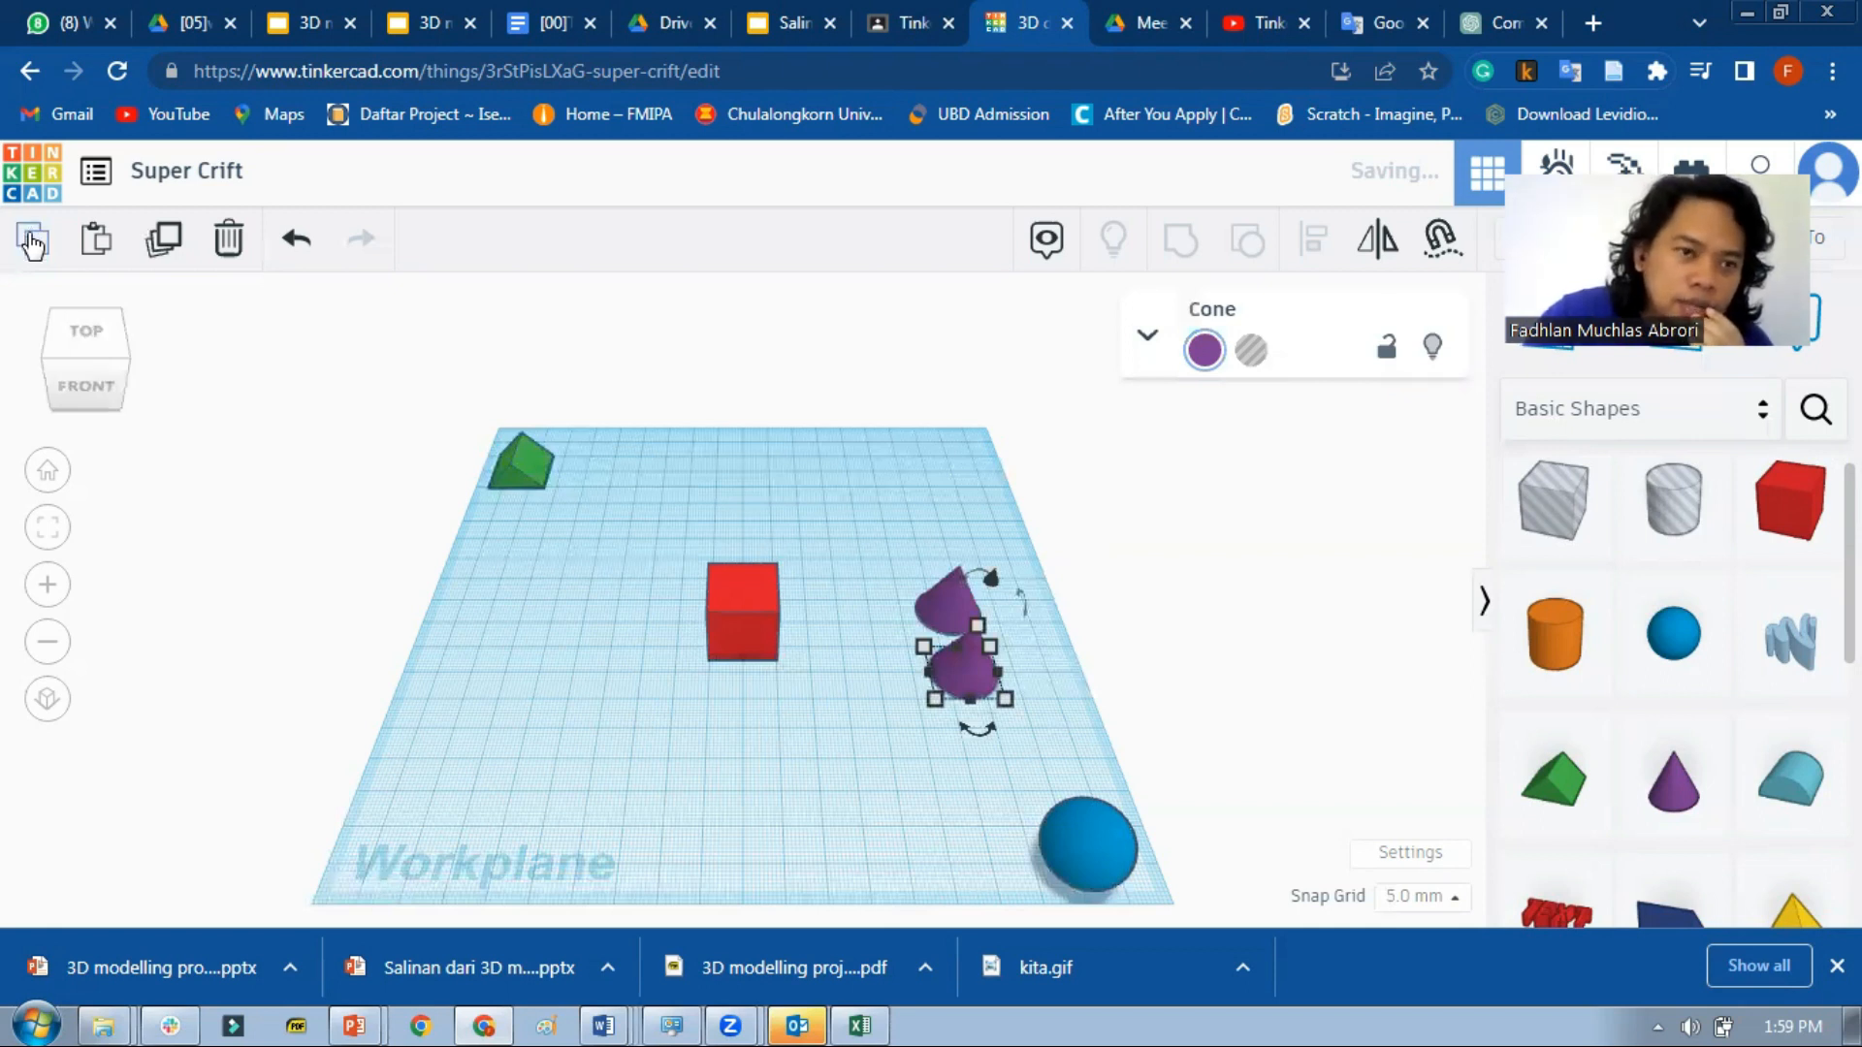
left_click(783, 498)
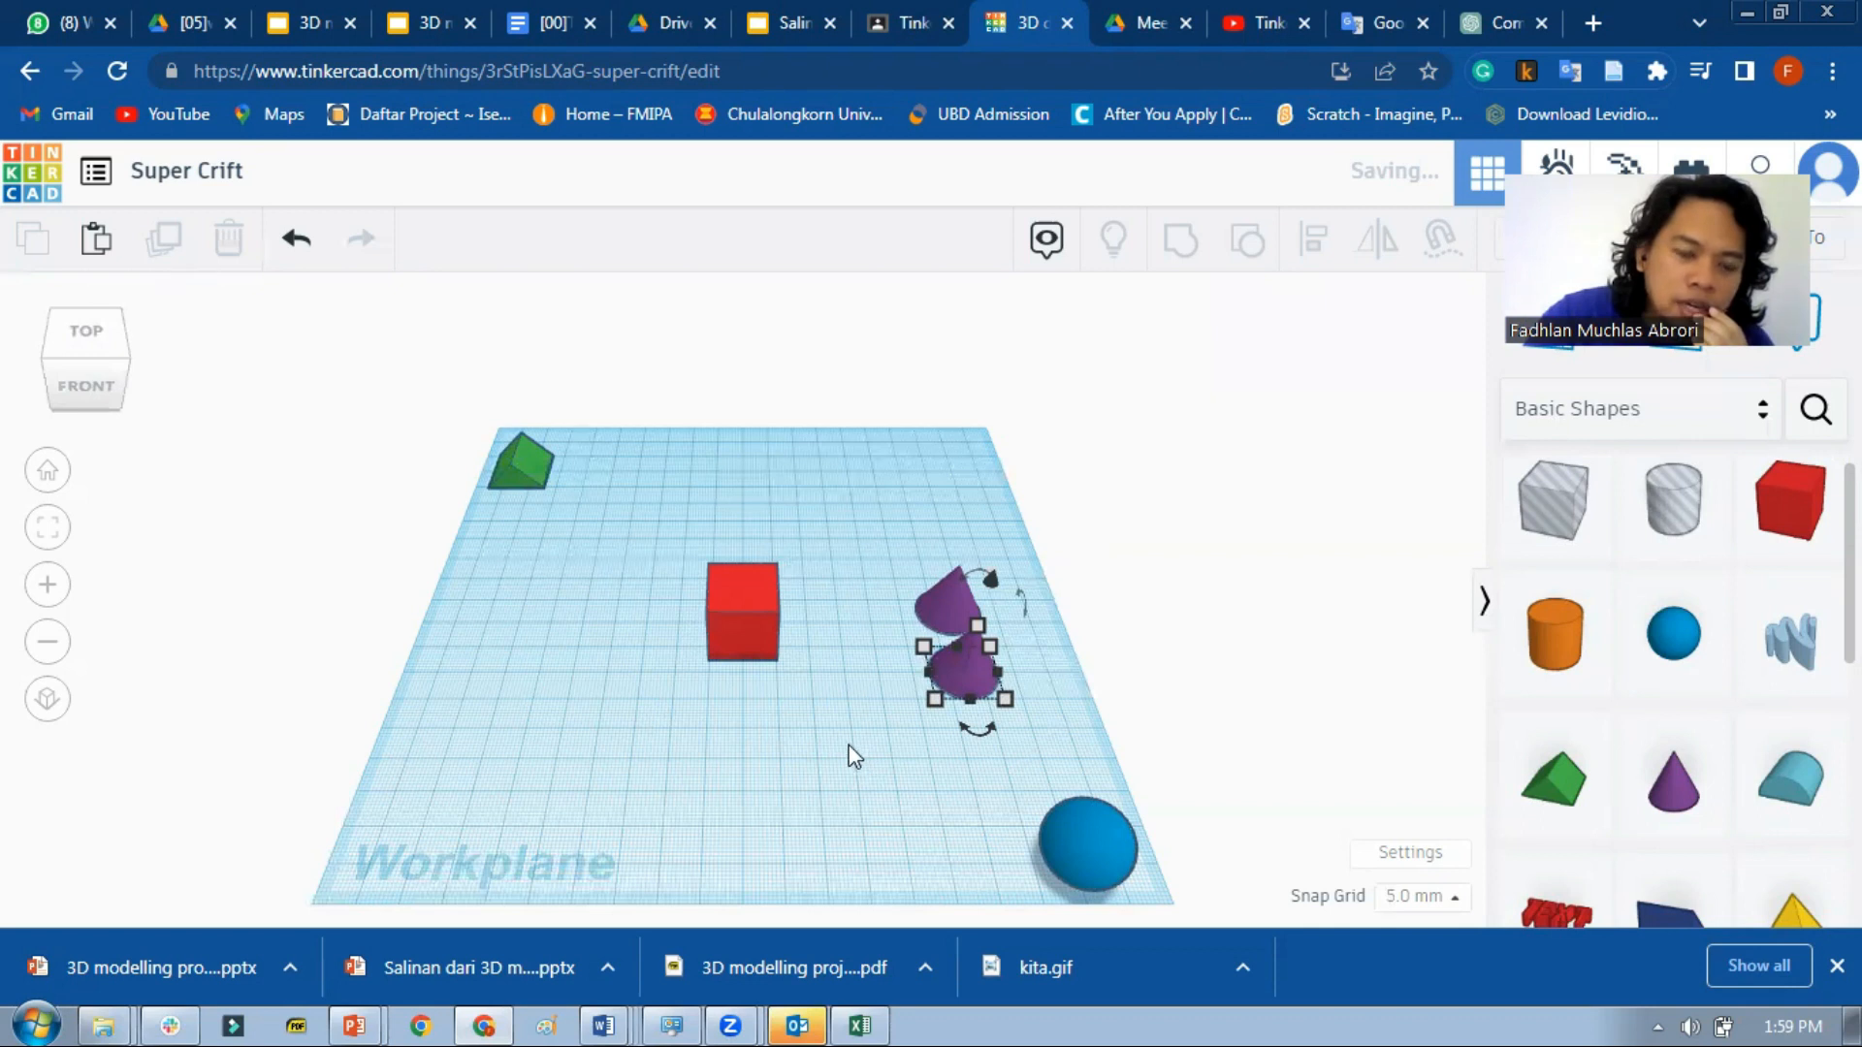
left_click(745, 631)
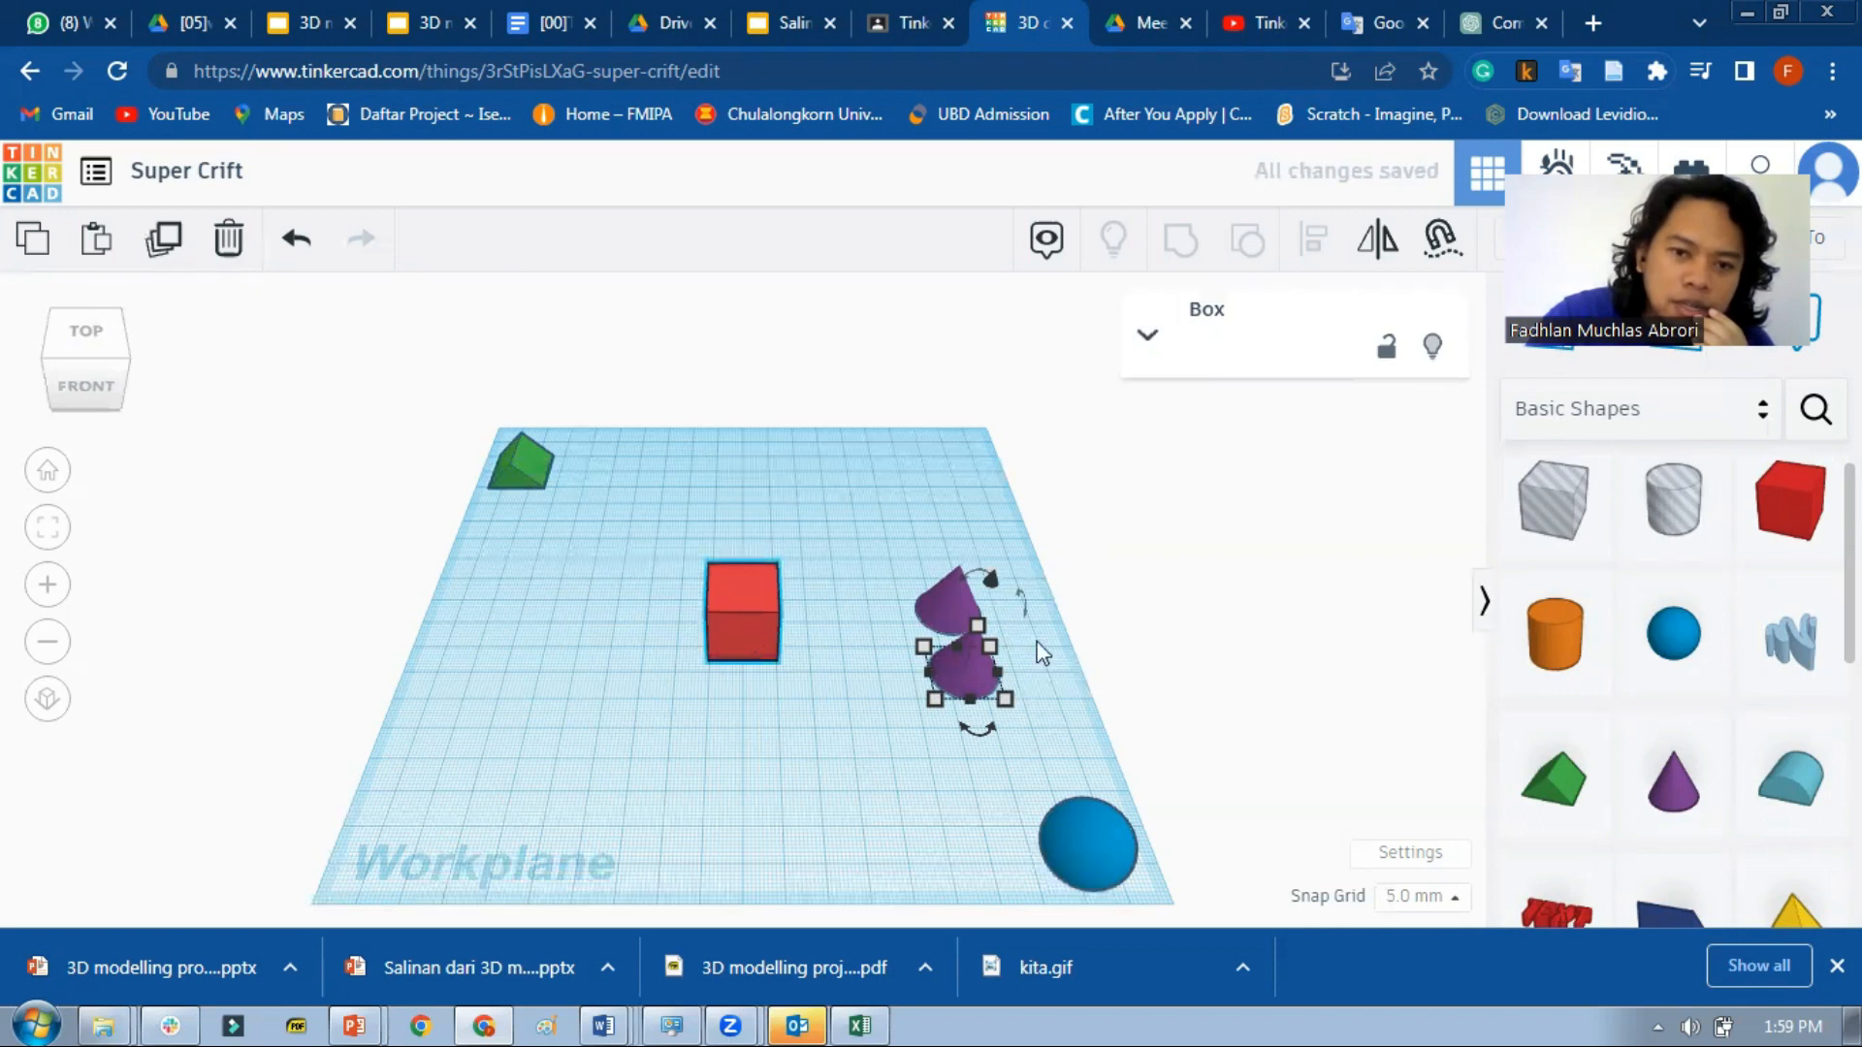
left_click(968, 677)
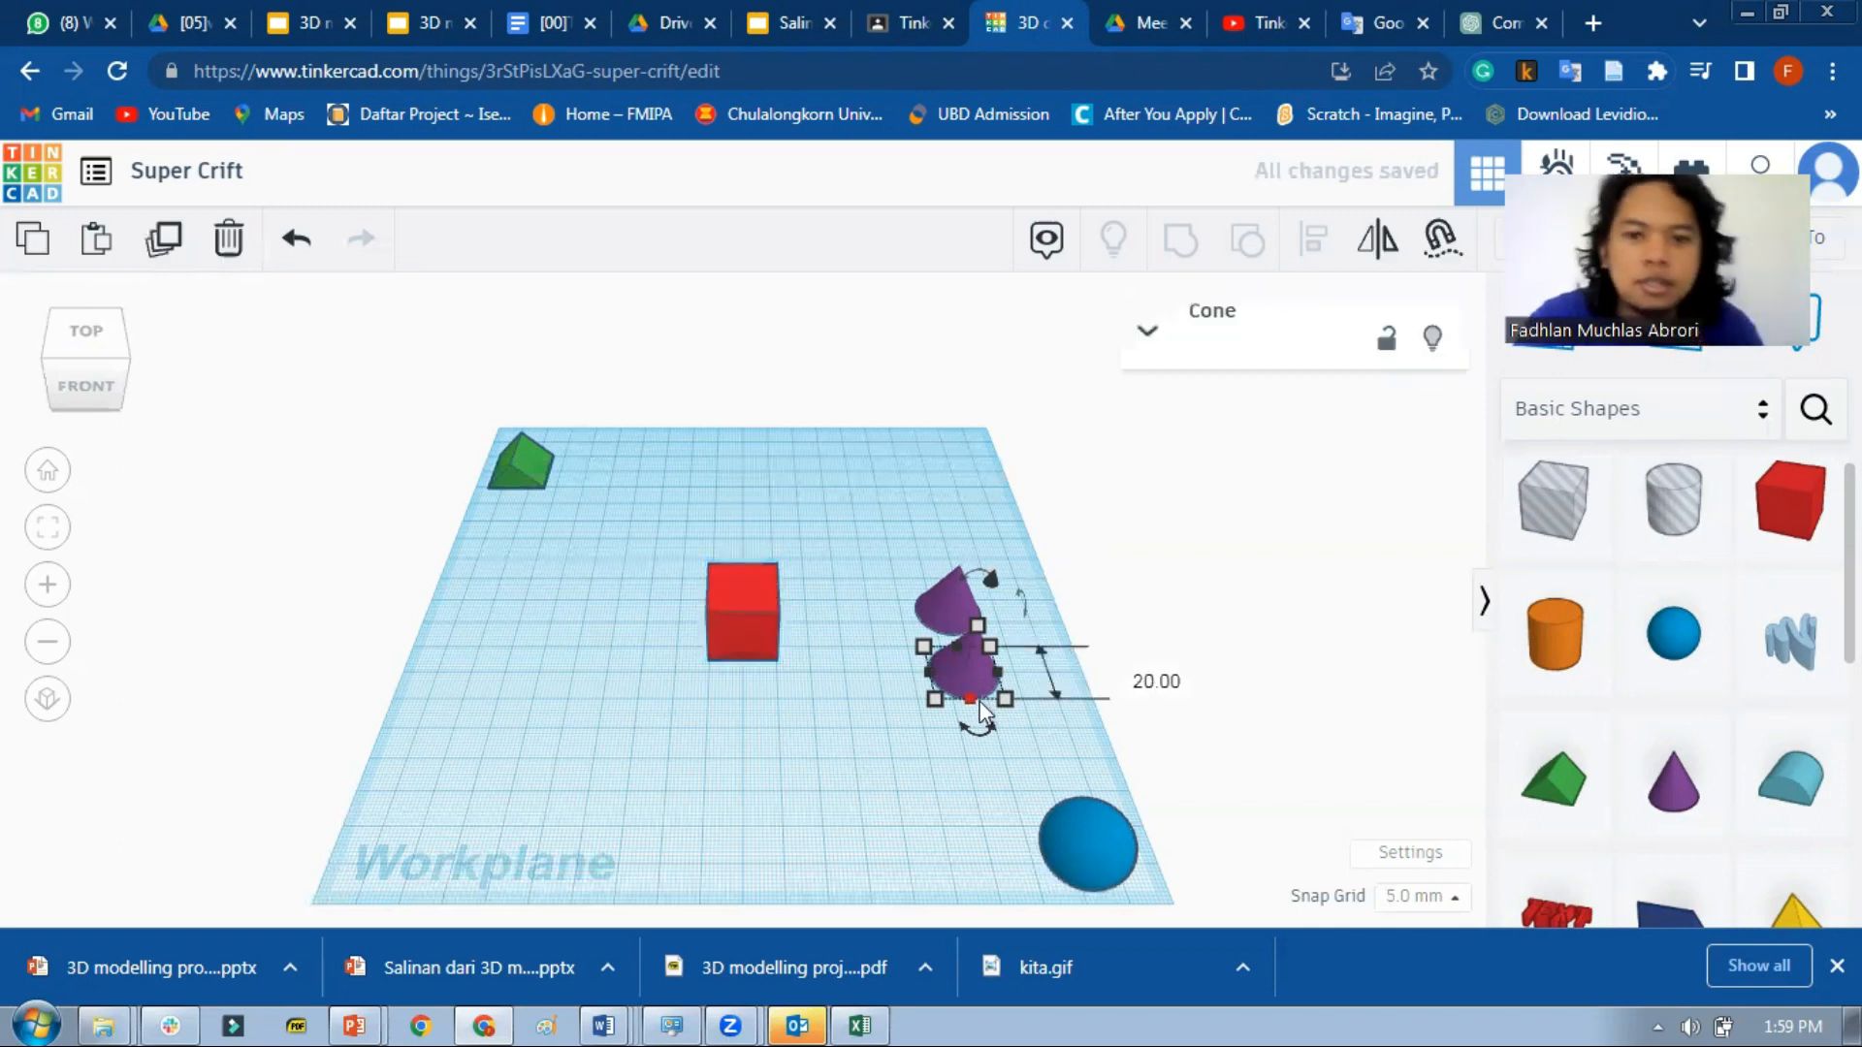
left_click(1119, 843)
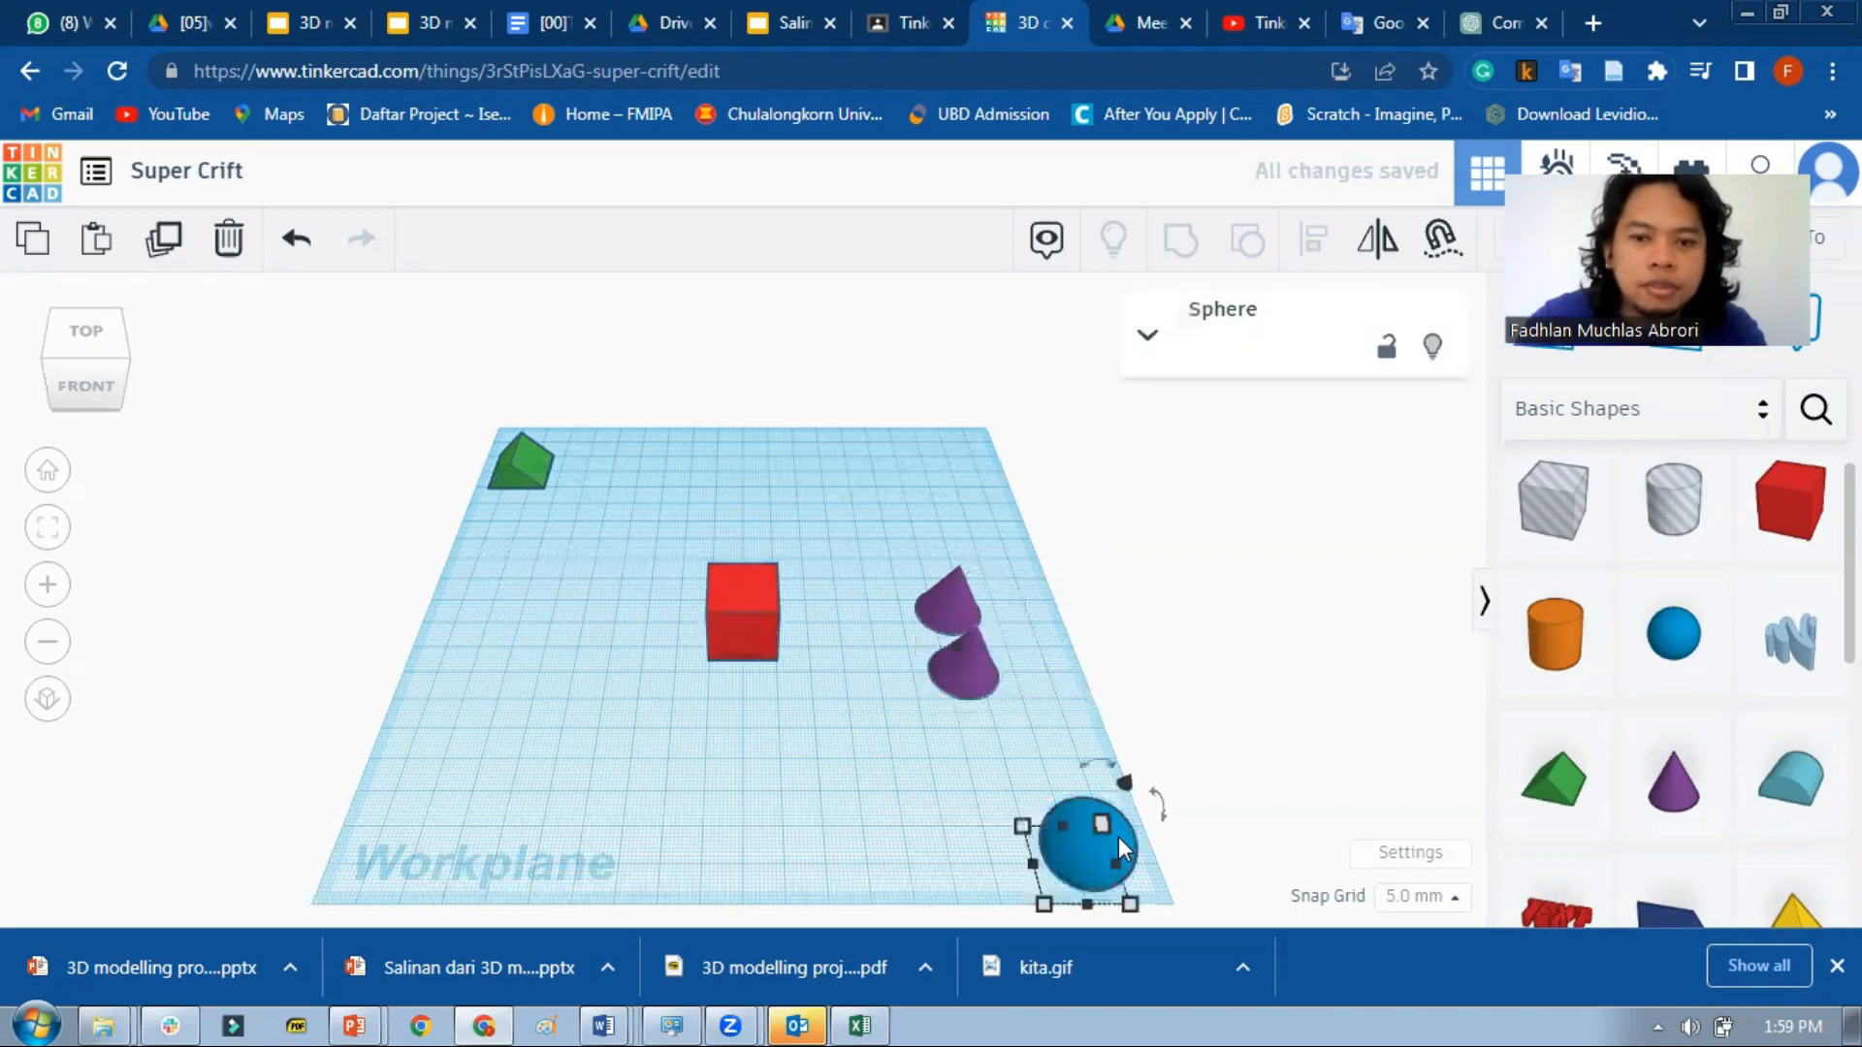
Copy and paste the red box, separate the two boxes, and undo the accidental rotation.
left_click(781, 665)
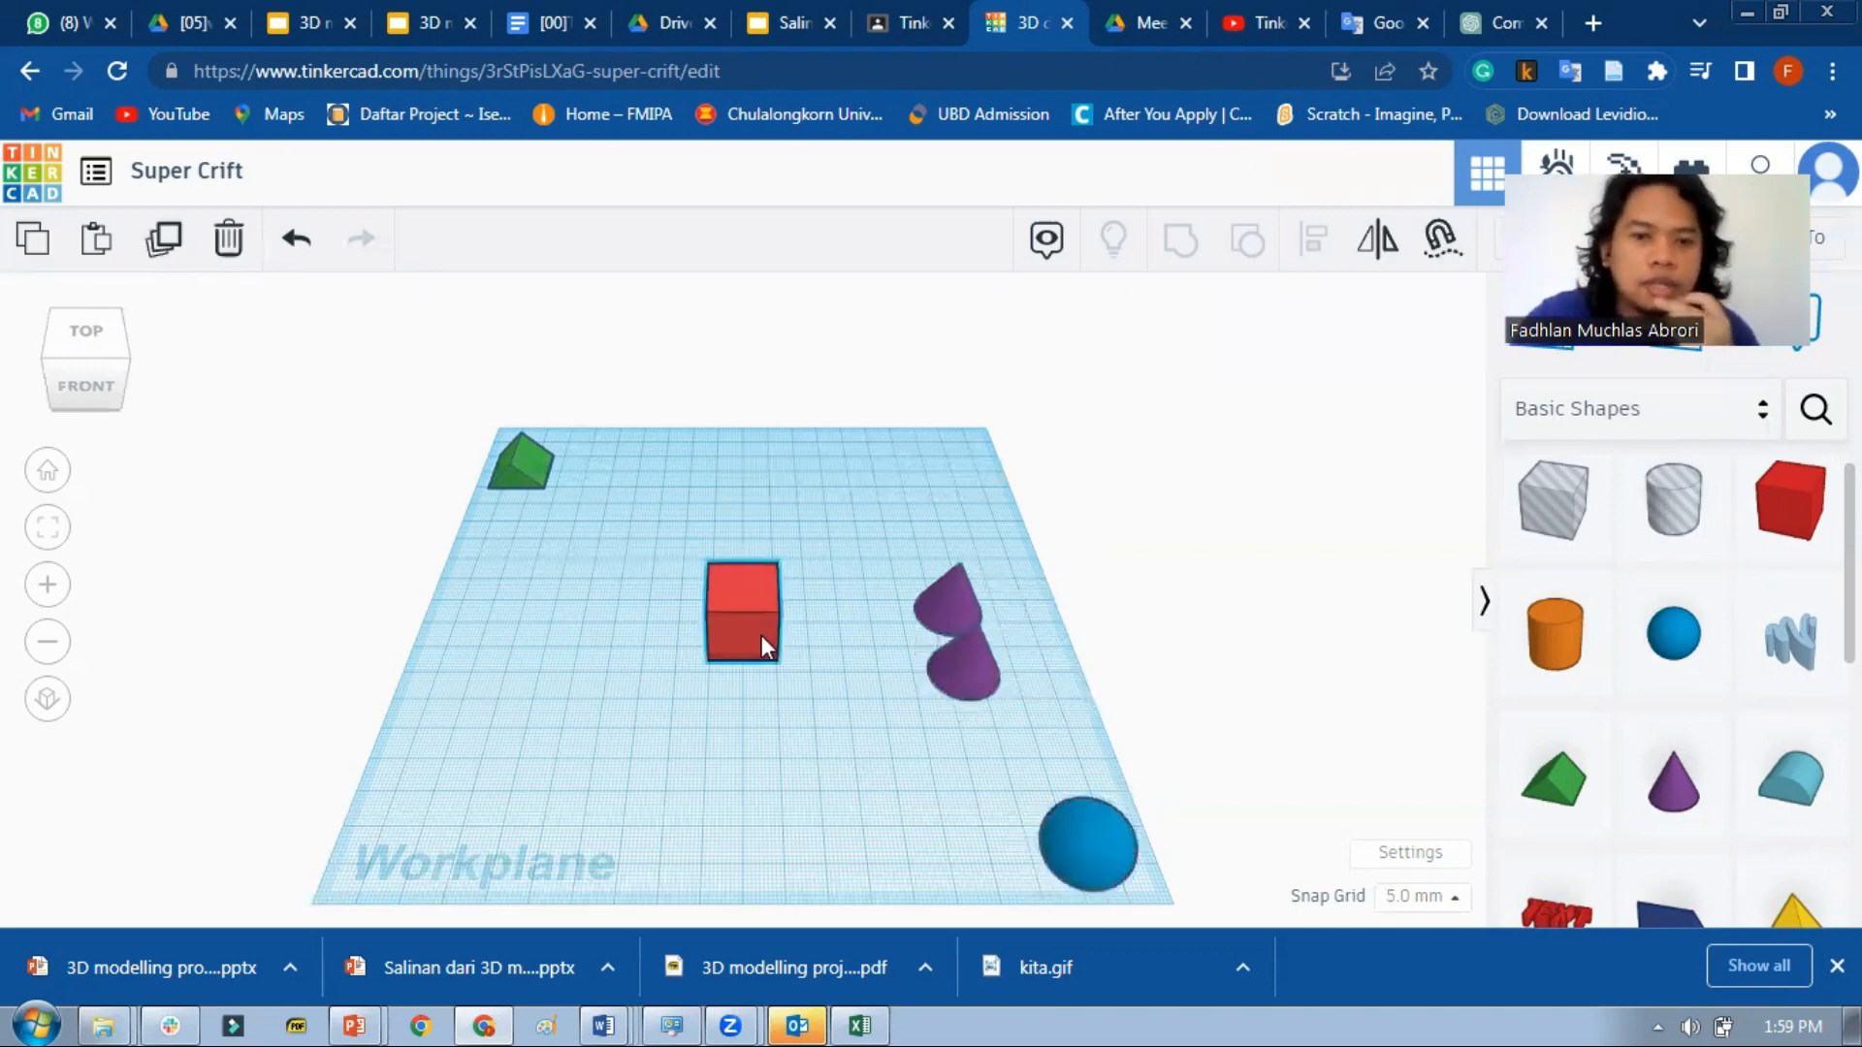
left_click(34, 240)
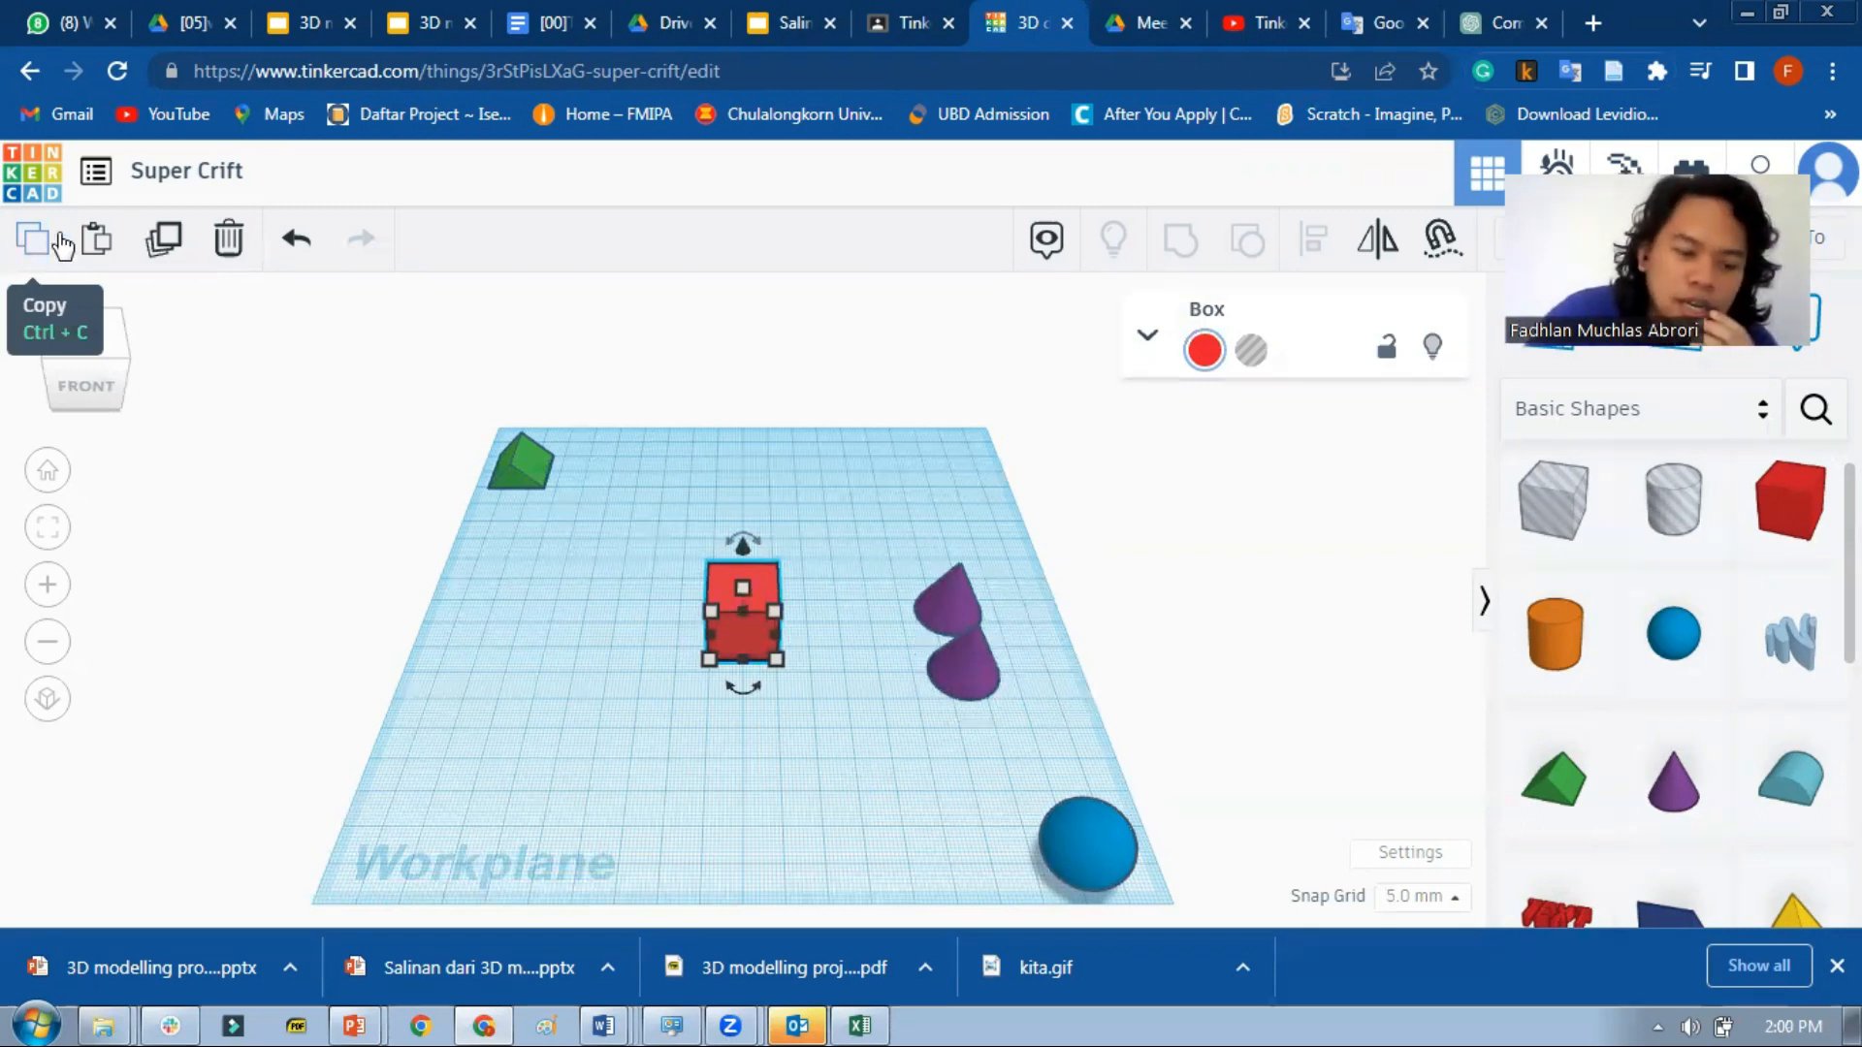
key("ctrl+c")
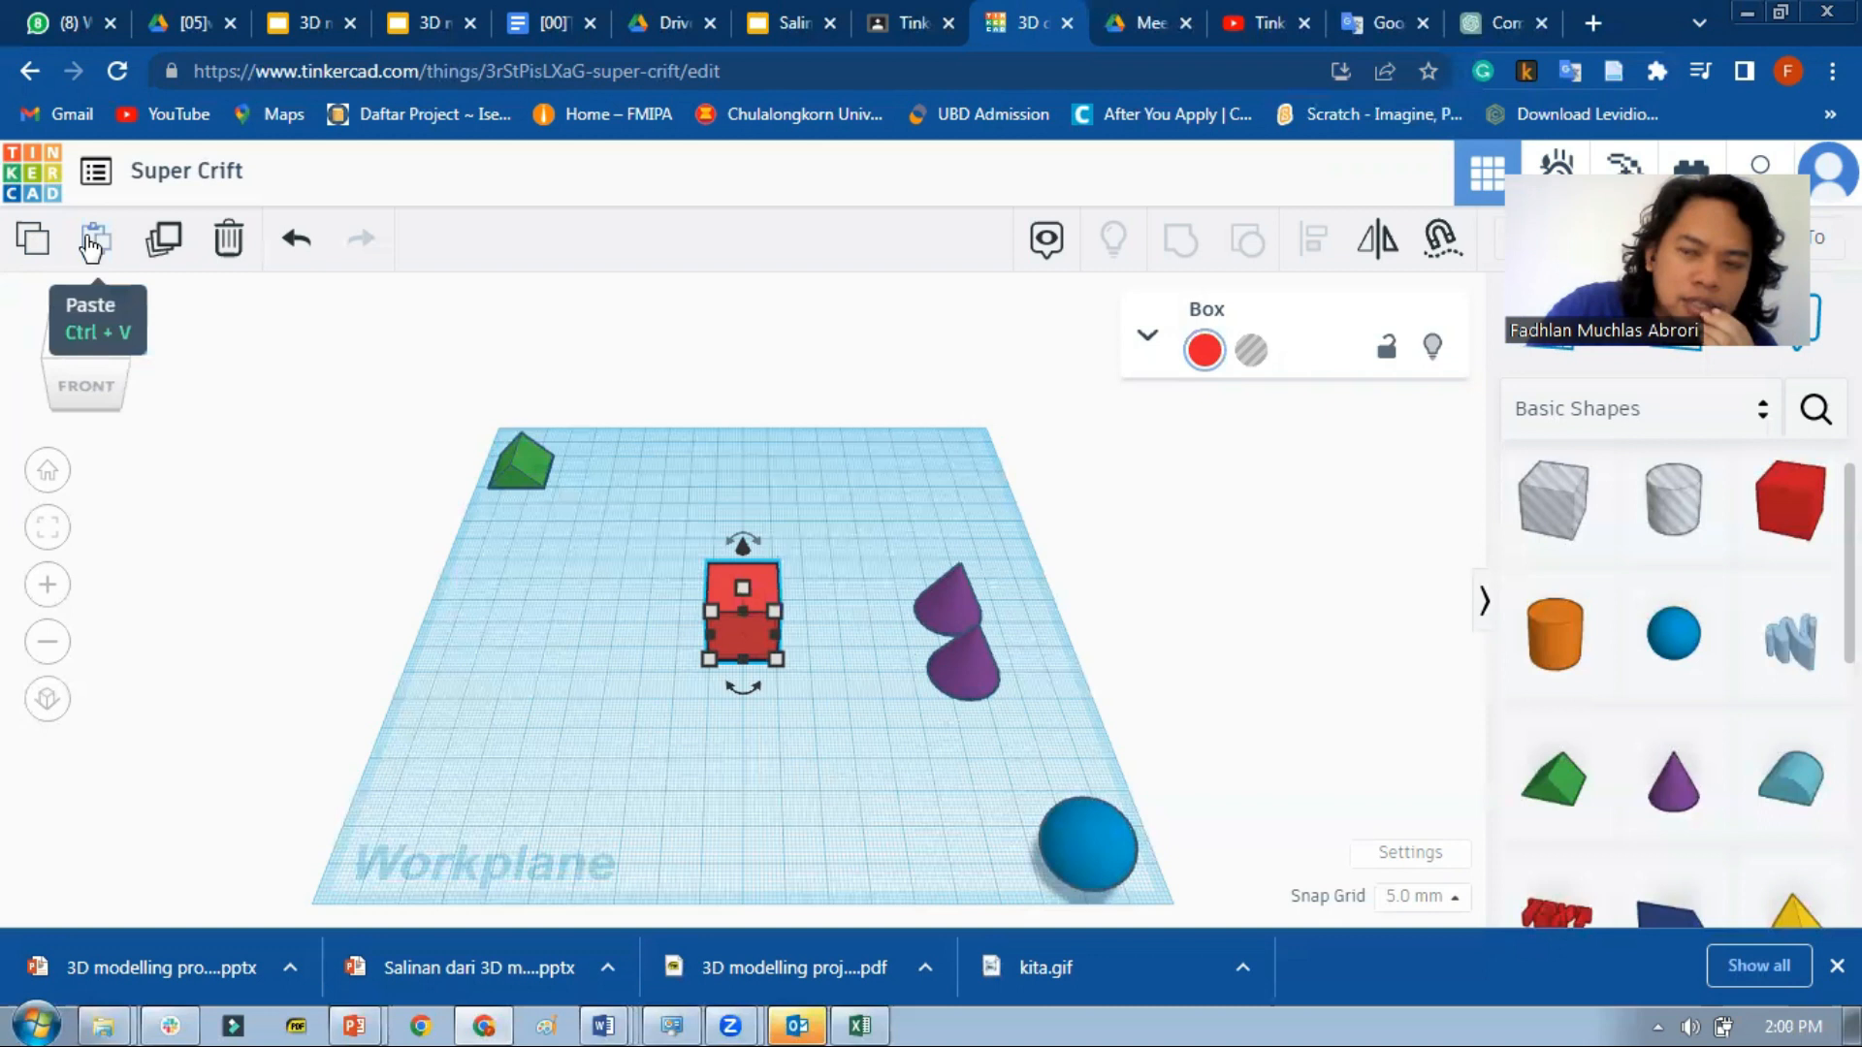
key("ctrl+v")
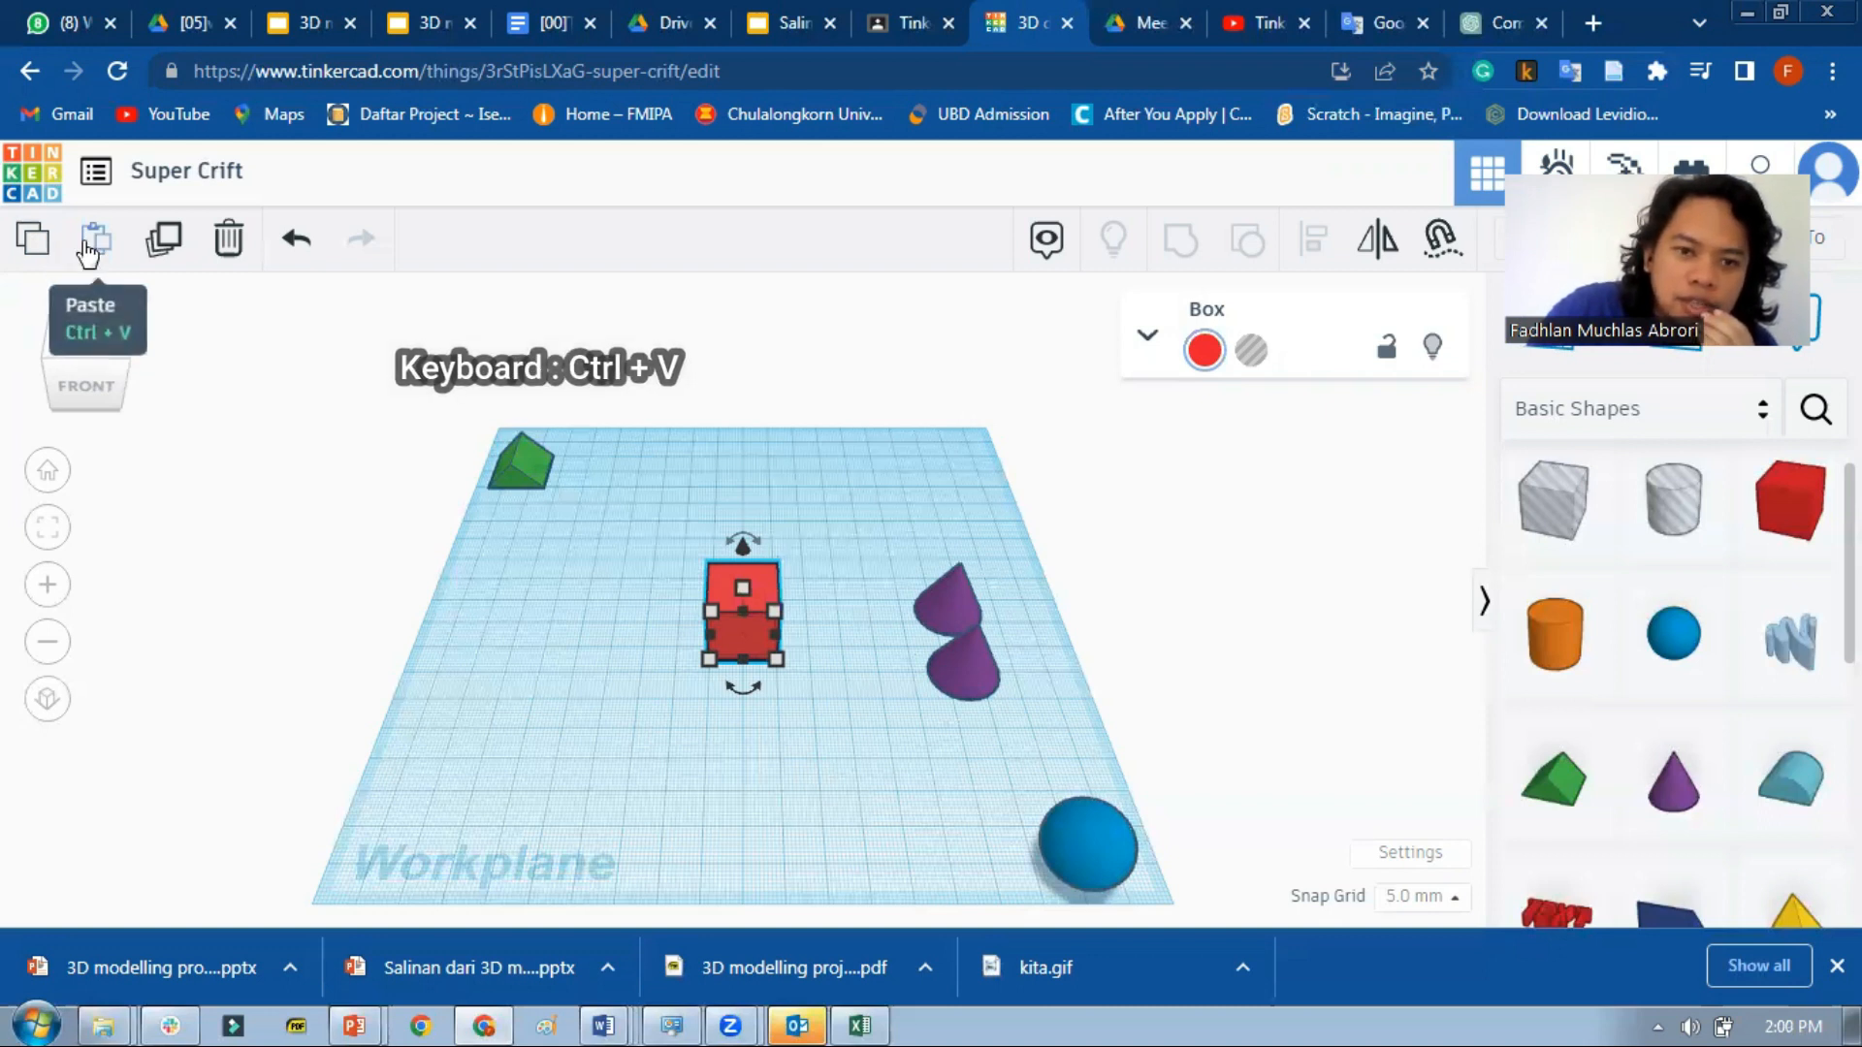
left_click(88, 254)
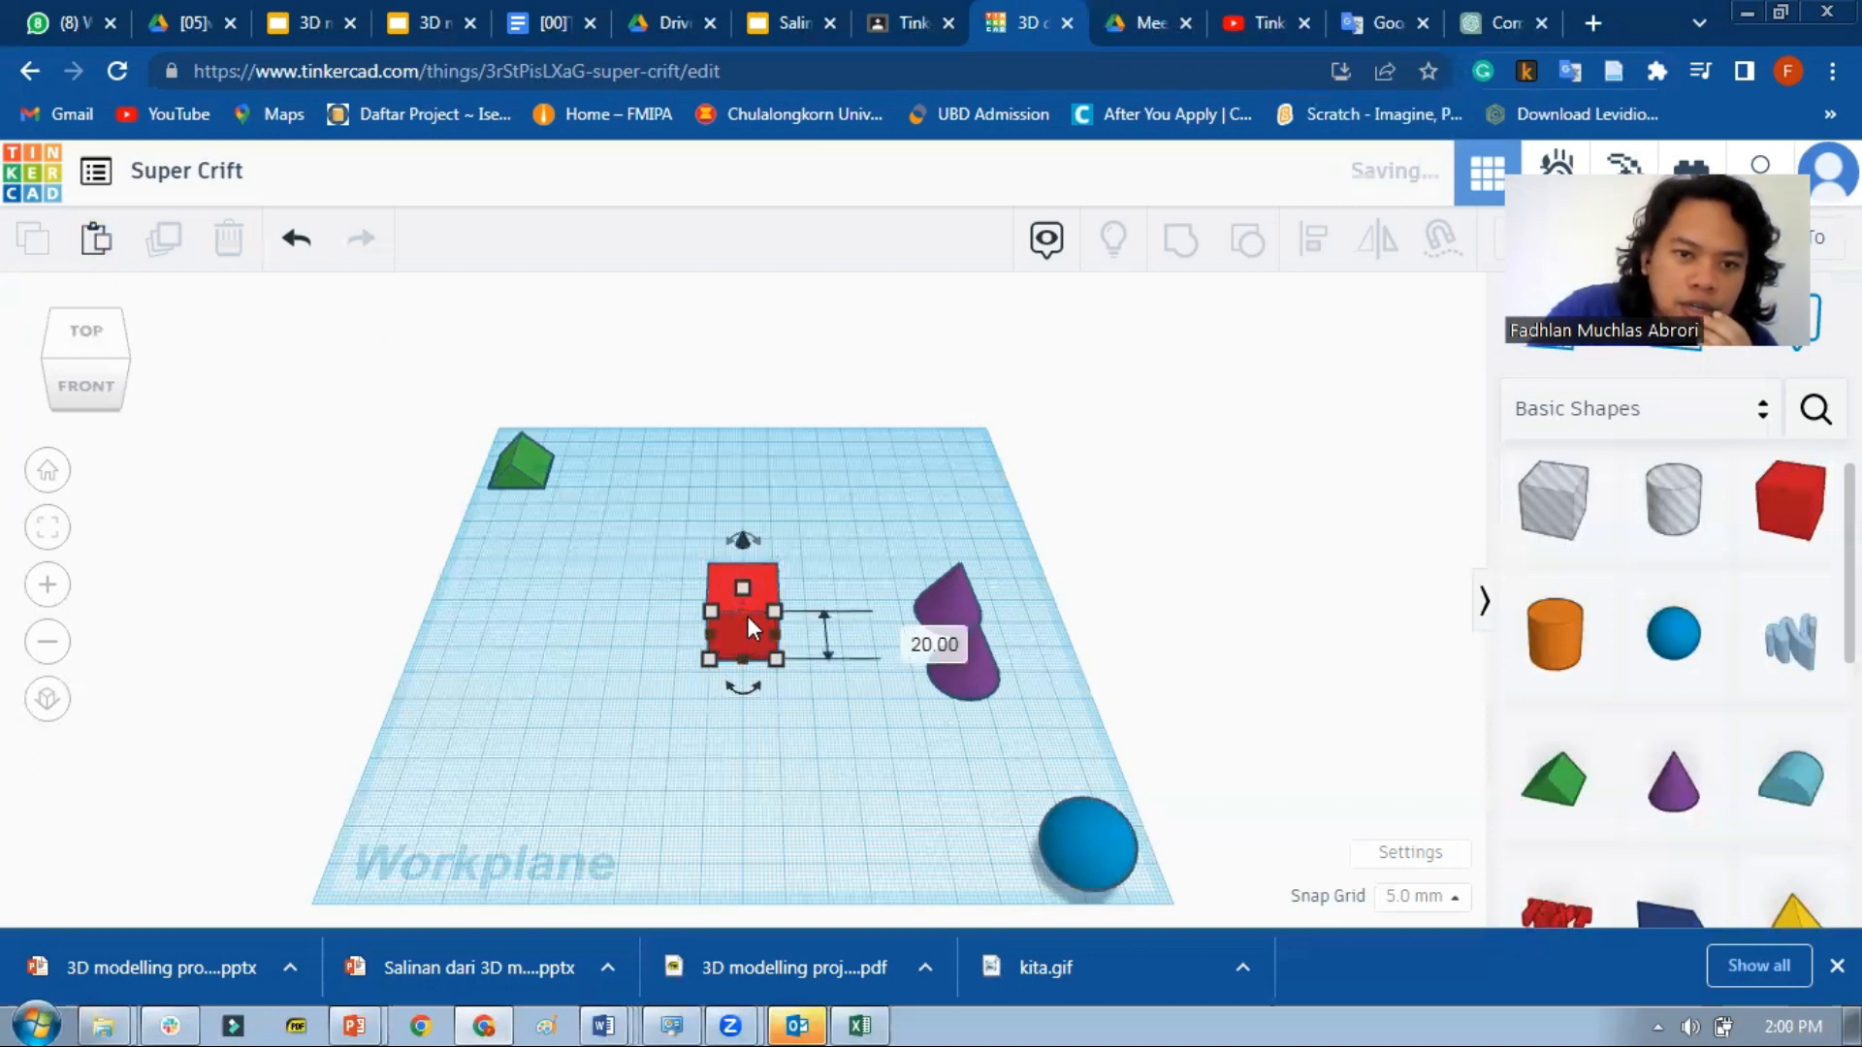
mouse_move(739, 646)
left_mouse_down()
mouse_move(742, 678)
mouse_move(365, 518)
mouse_move(739, 679)
mouse_move(753, 615)
mouse_move(754, 642)
left_mouse_up()
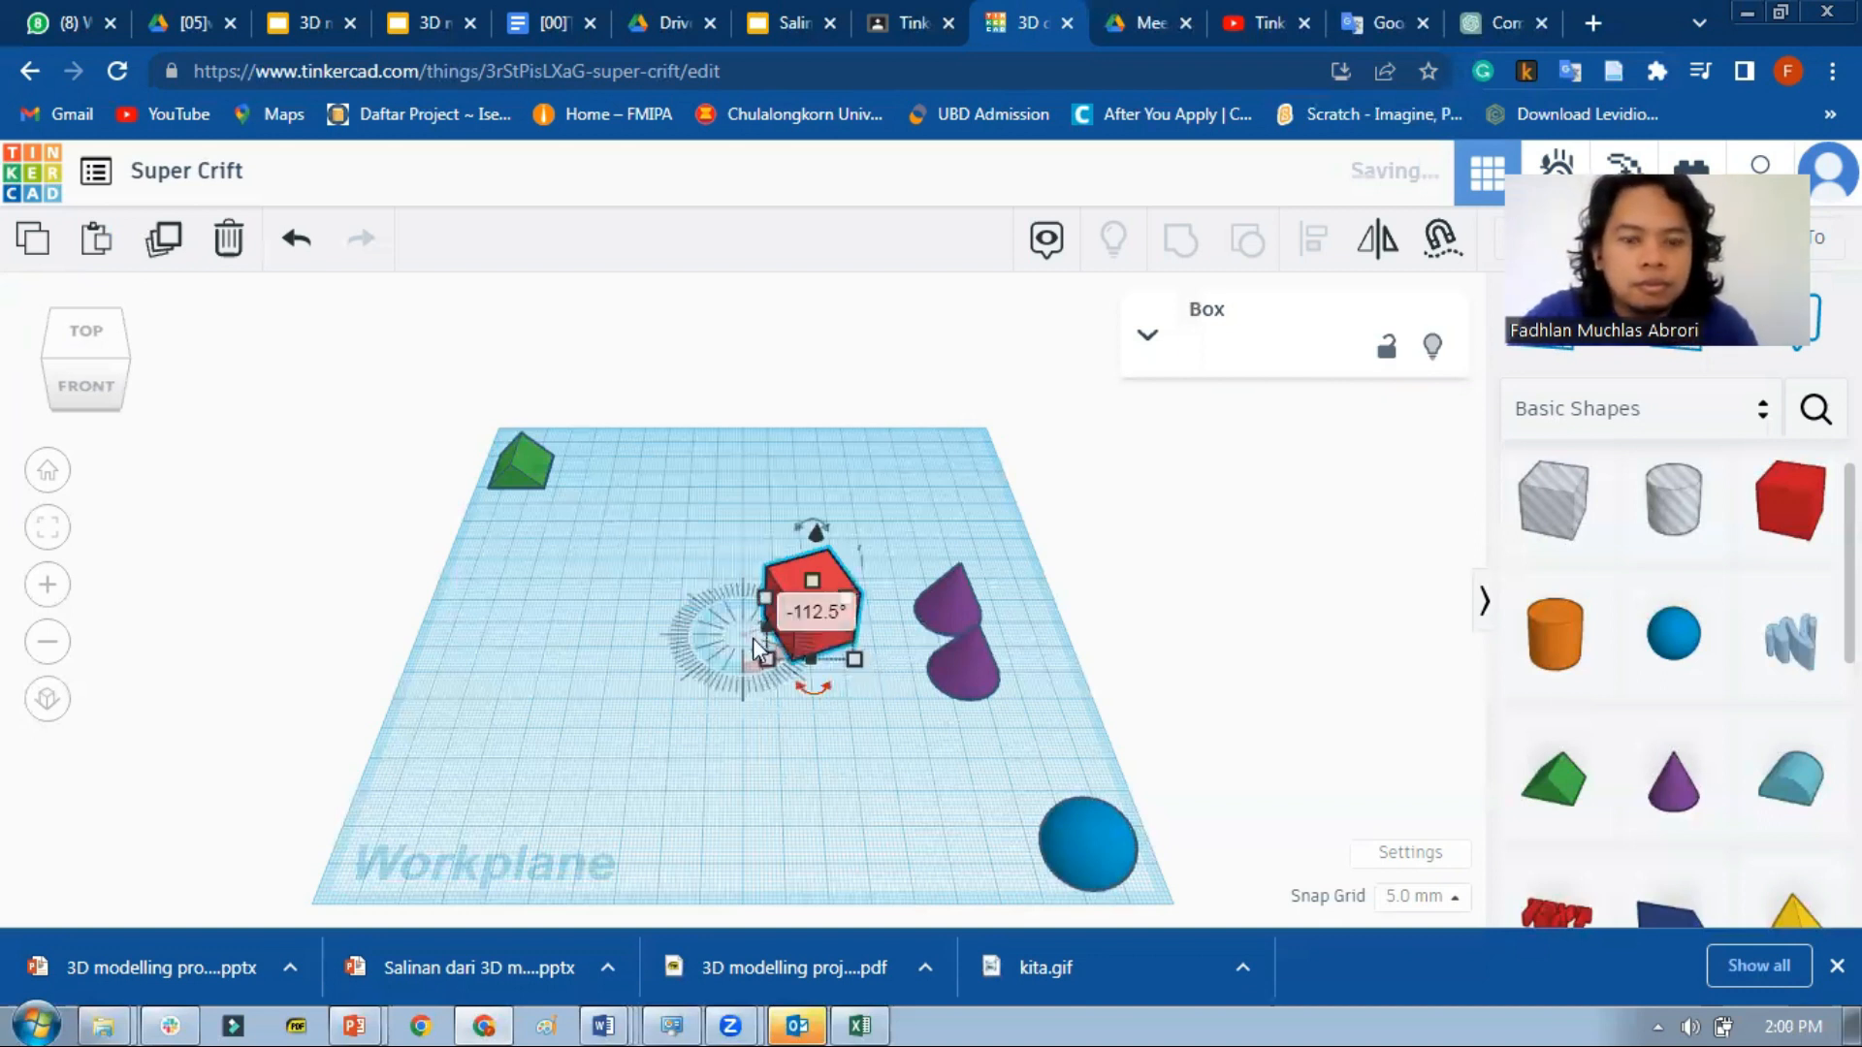
key("ctrl+z")
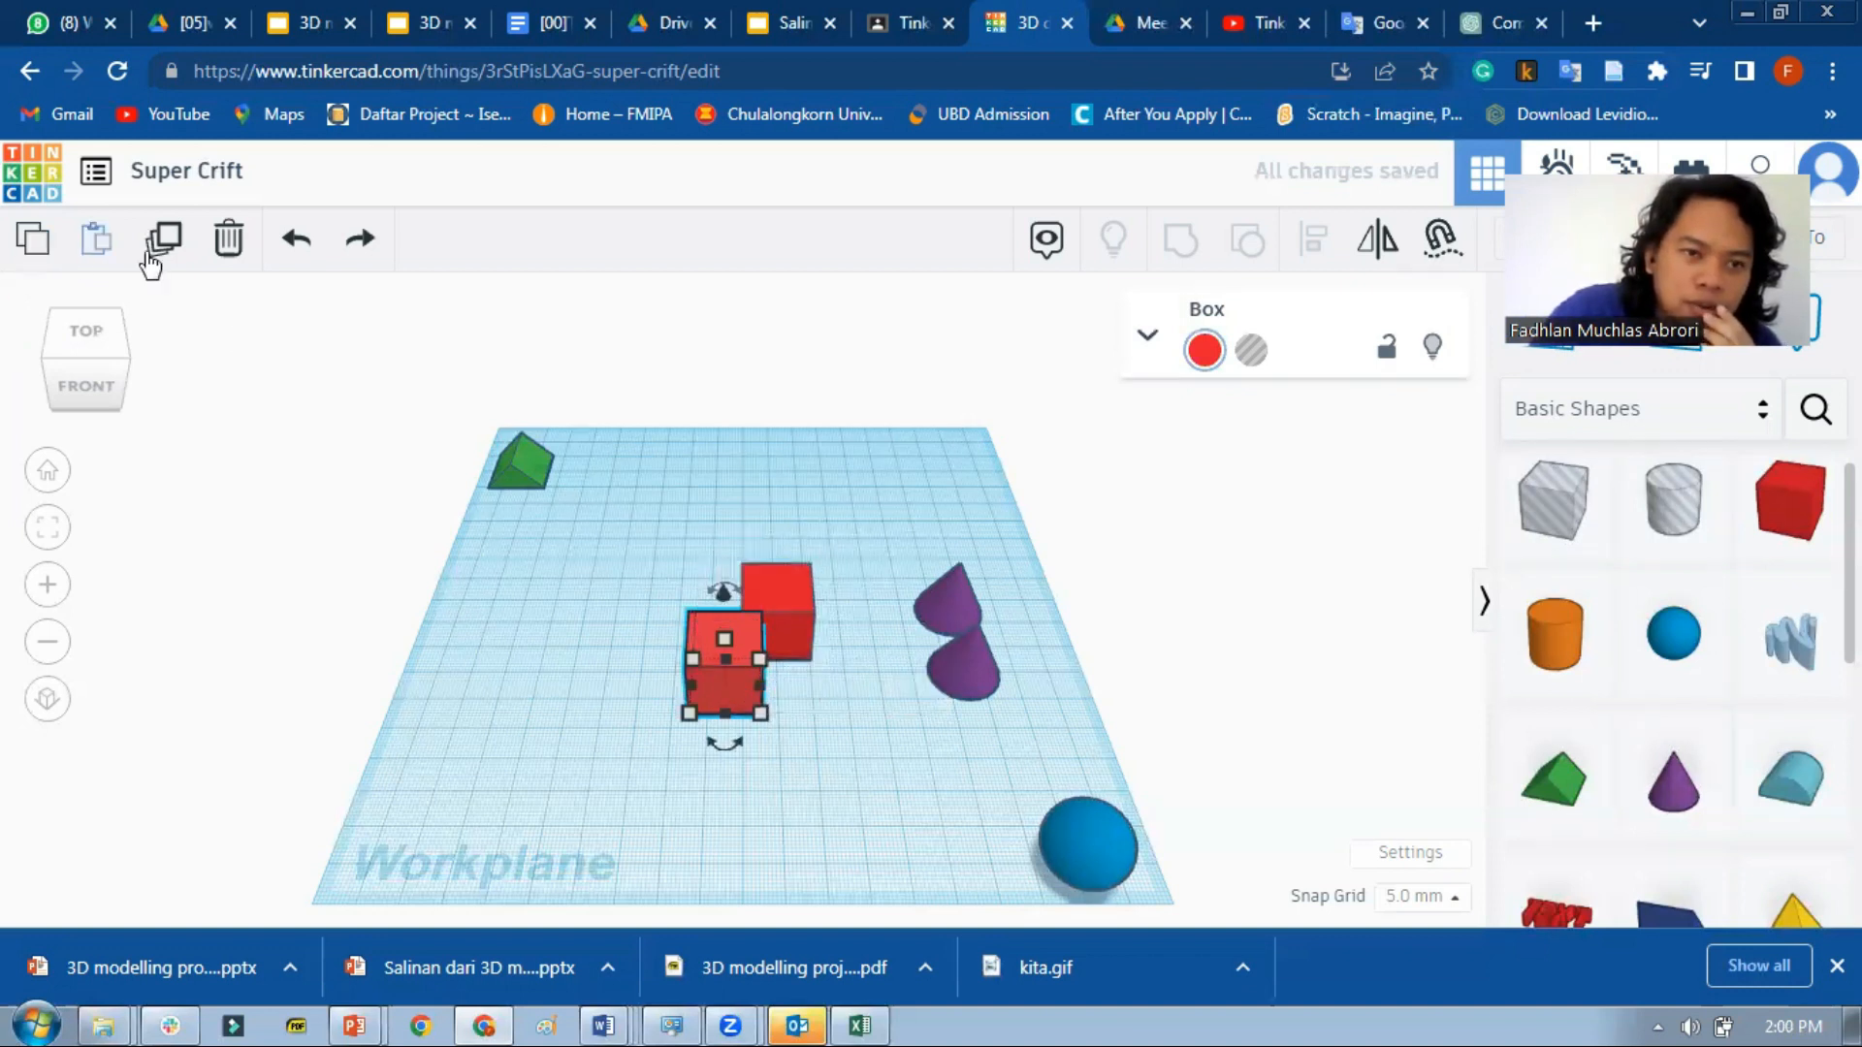
Delete the front red box and both purple cones from the workplane.
left_click(39, 238)
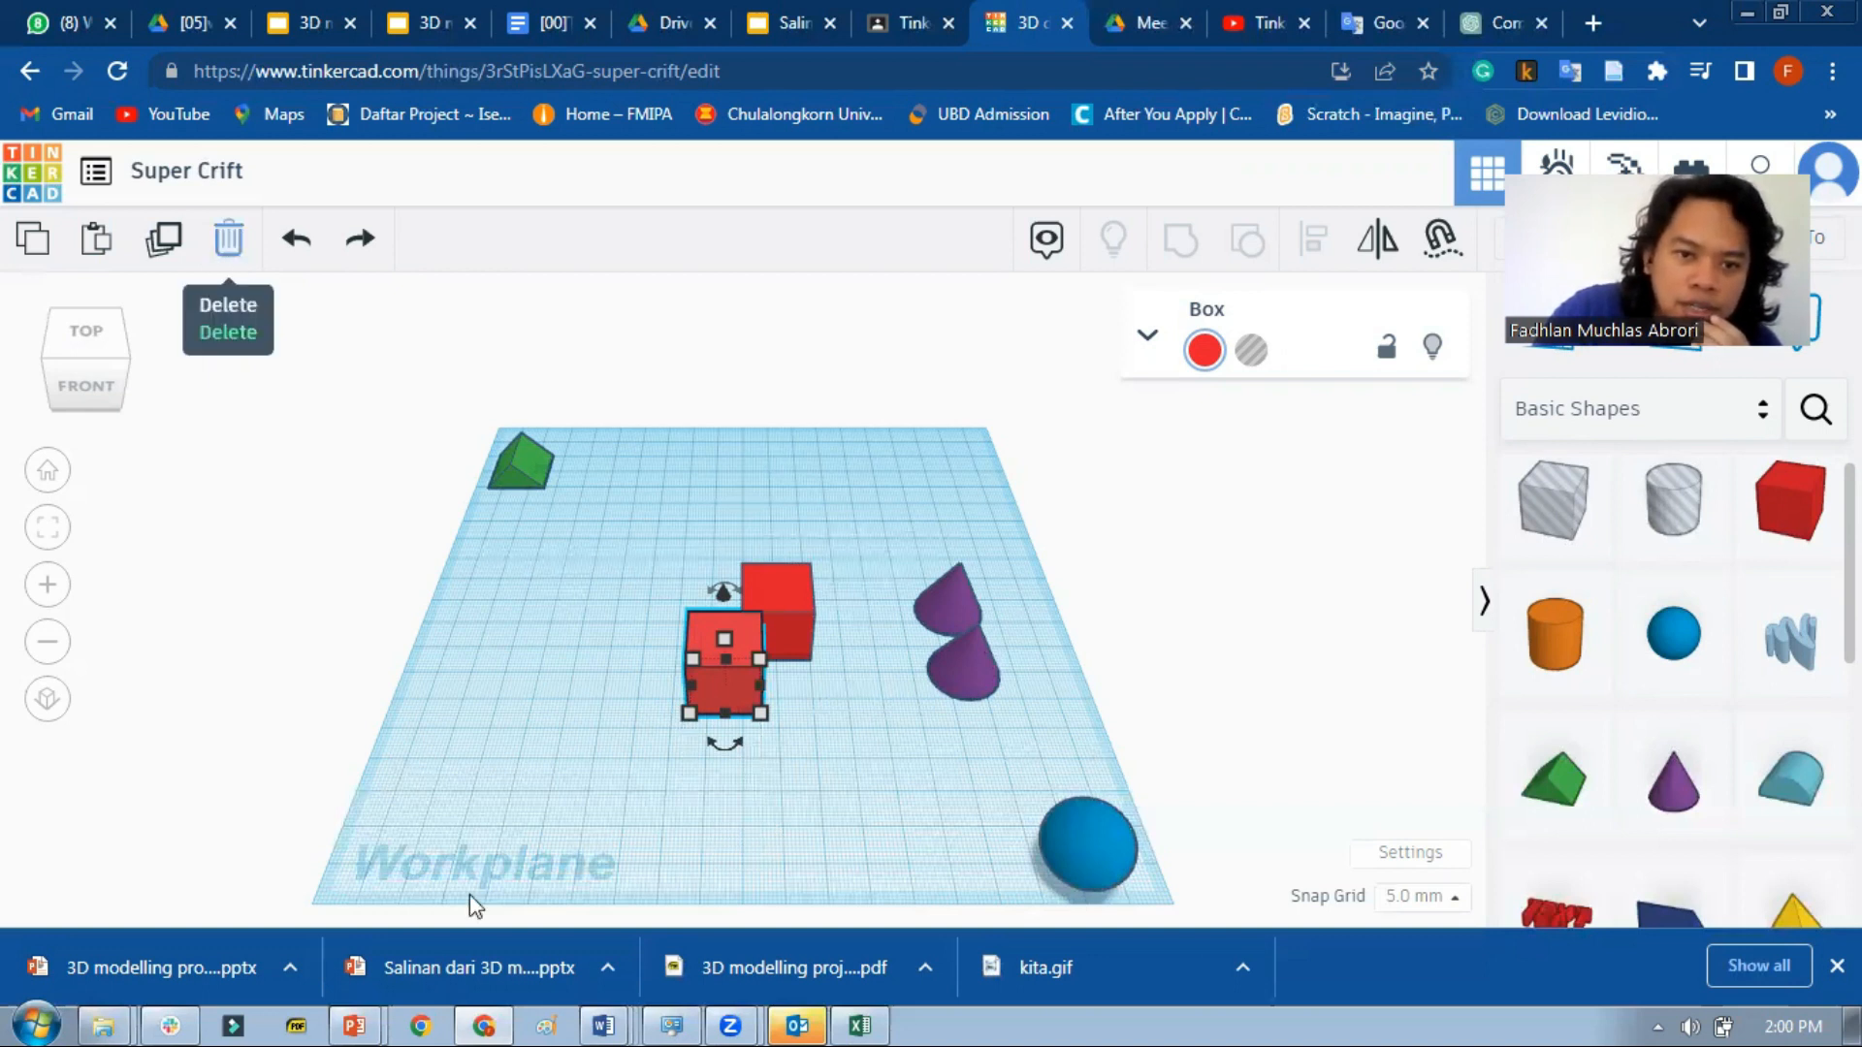
key("Delete")
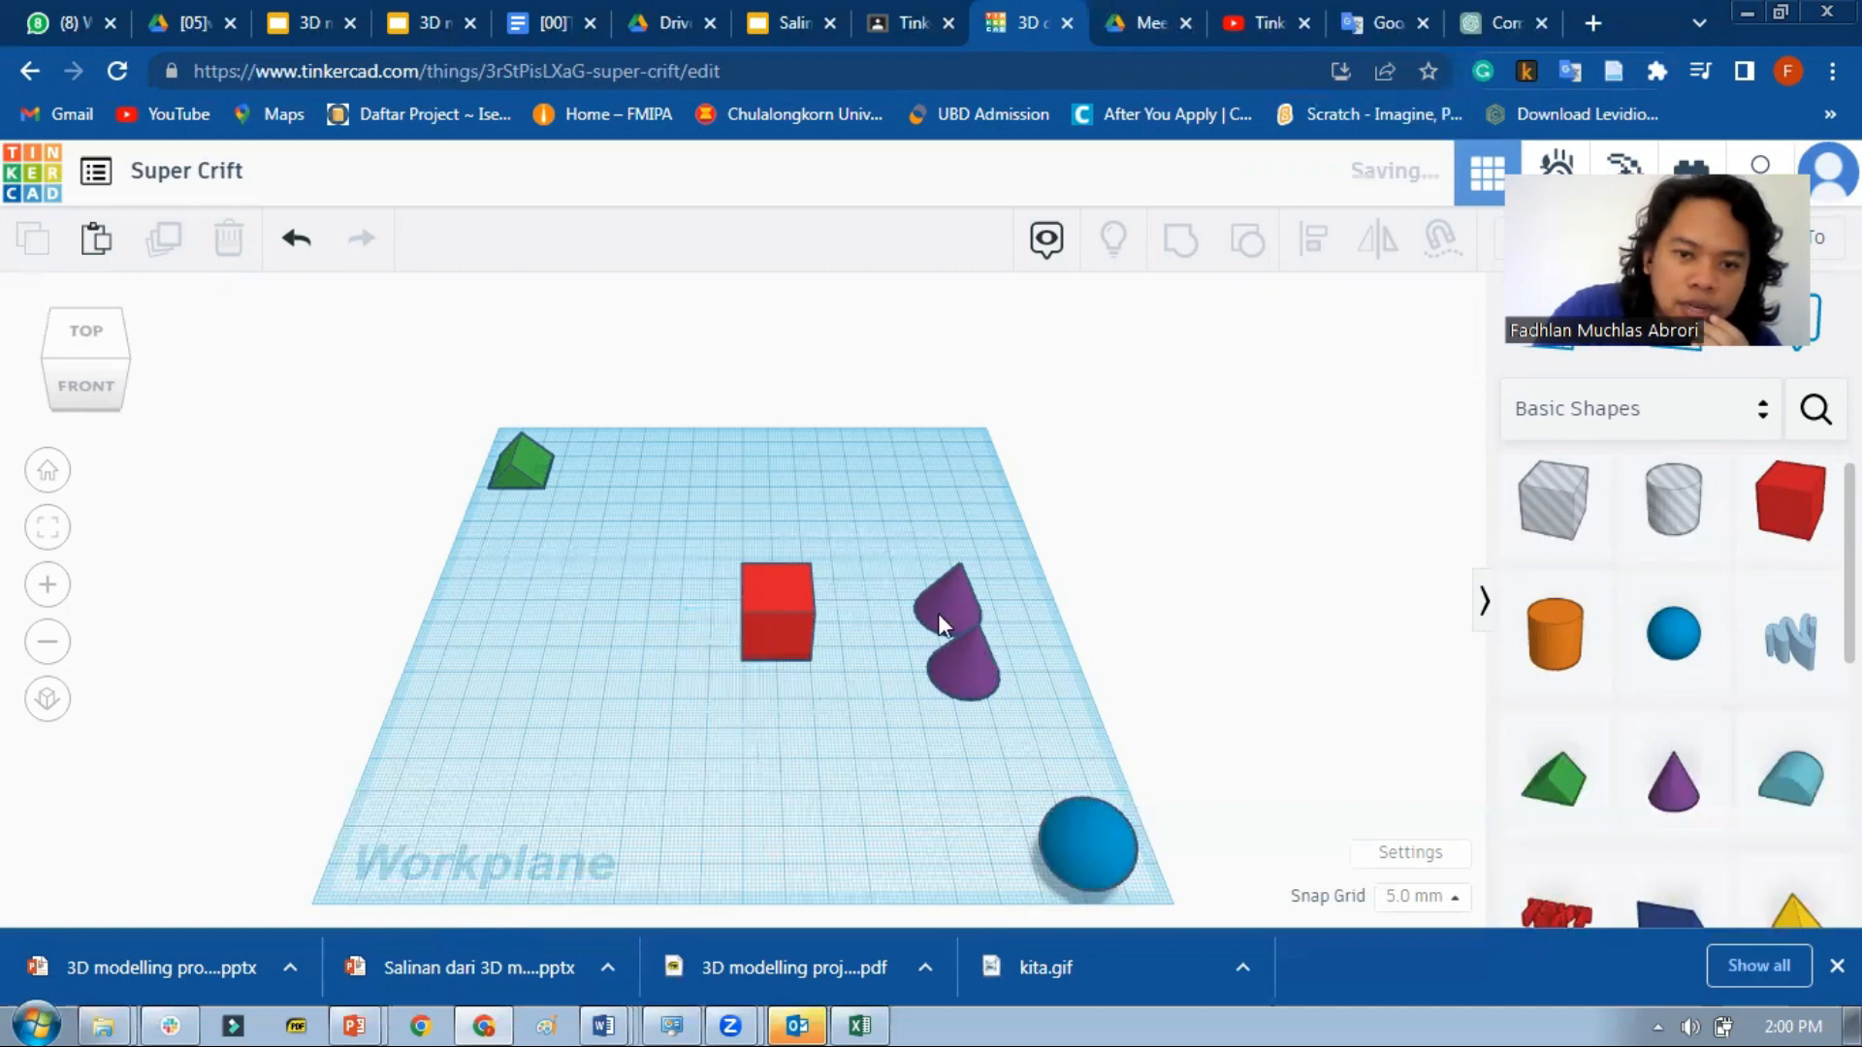
left_click(939, 613)
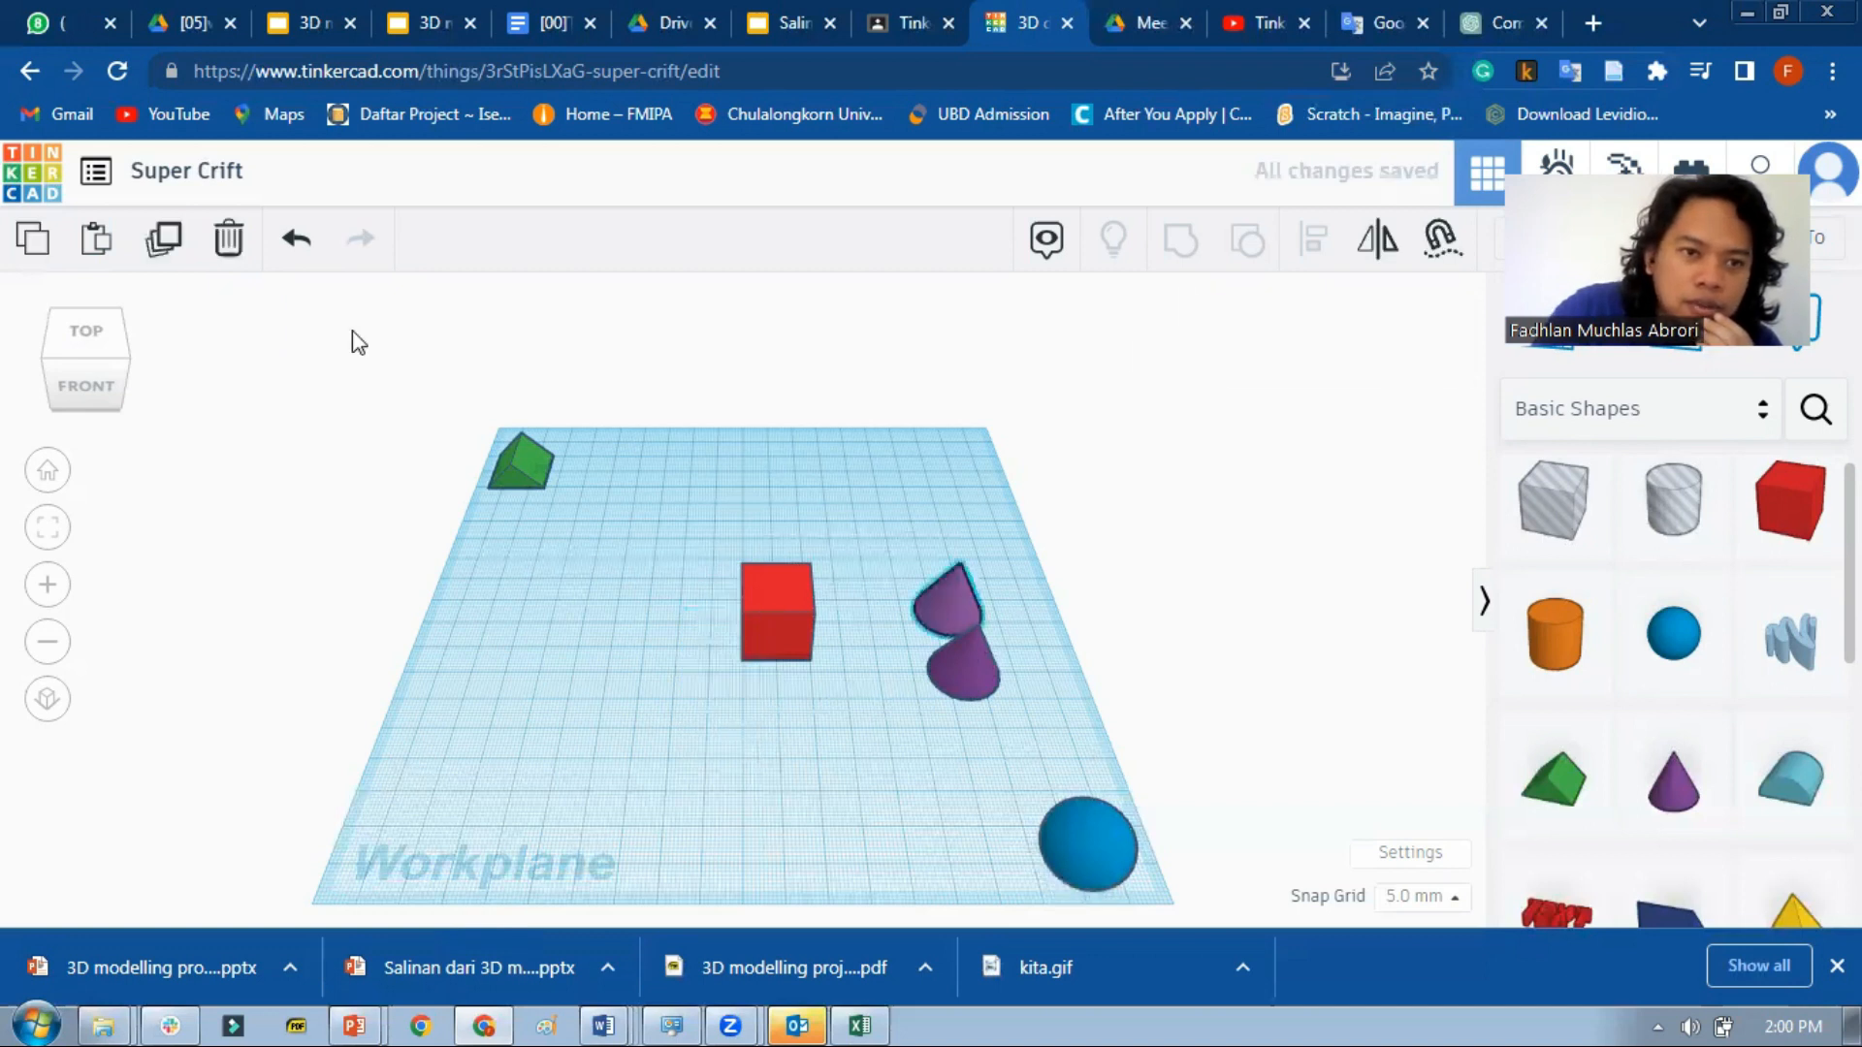
key("Delete")
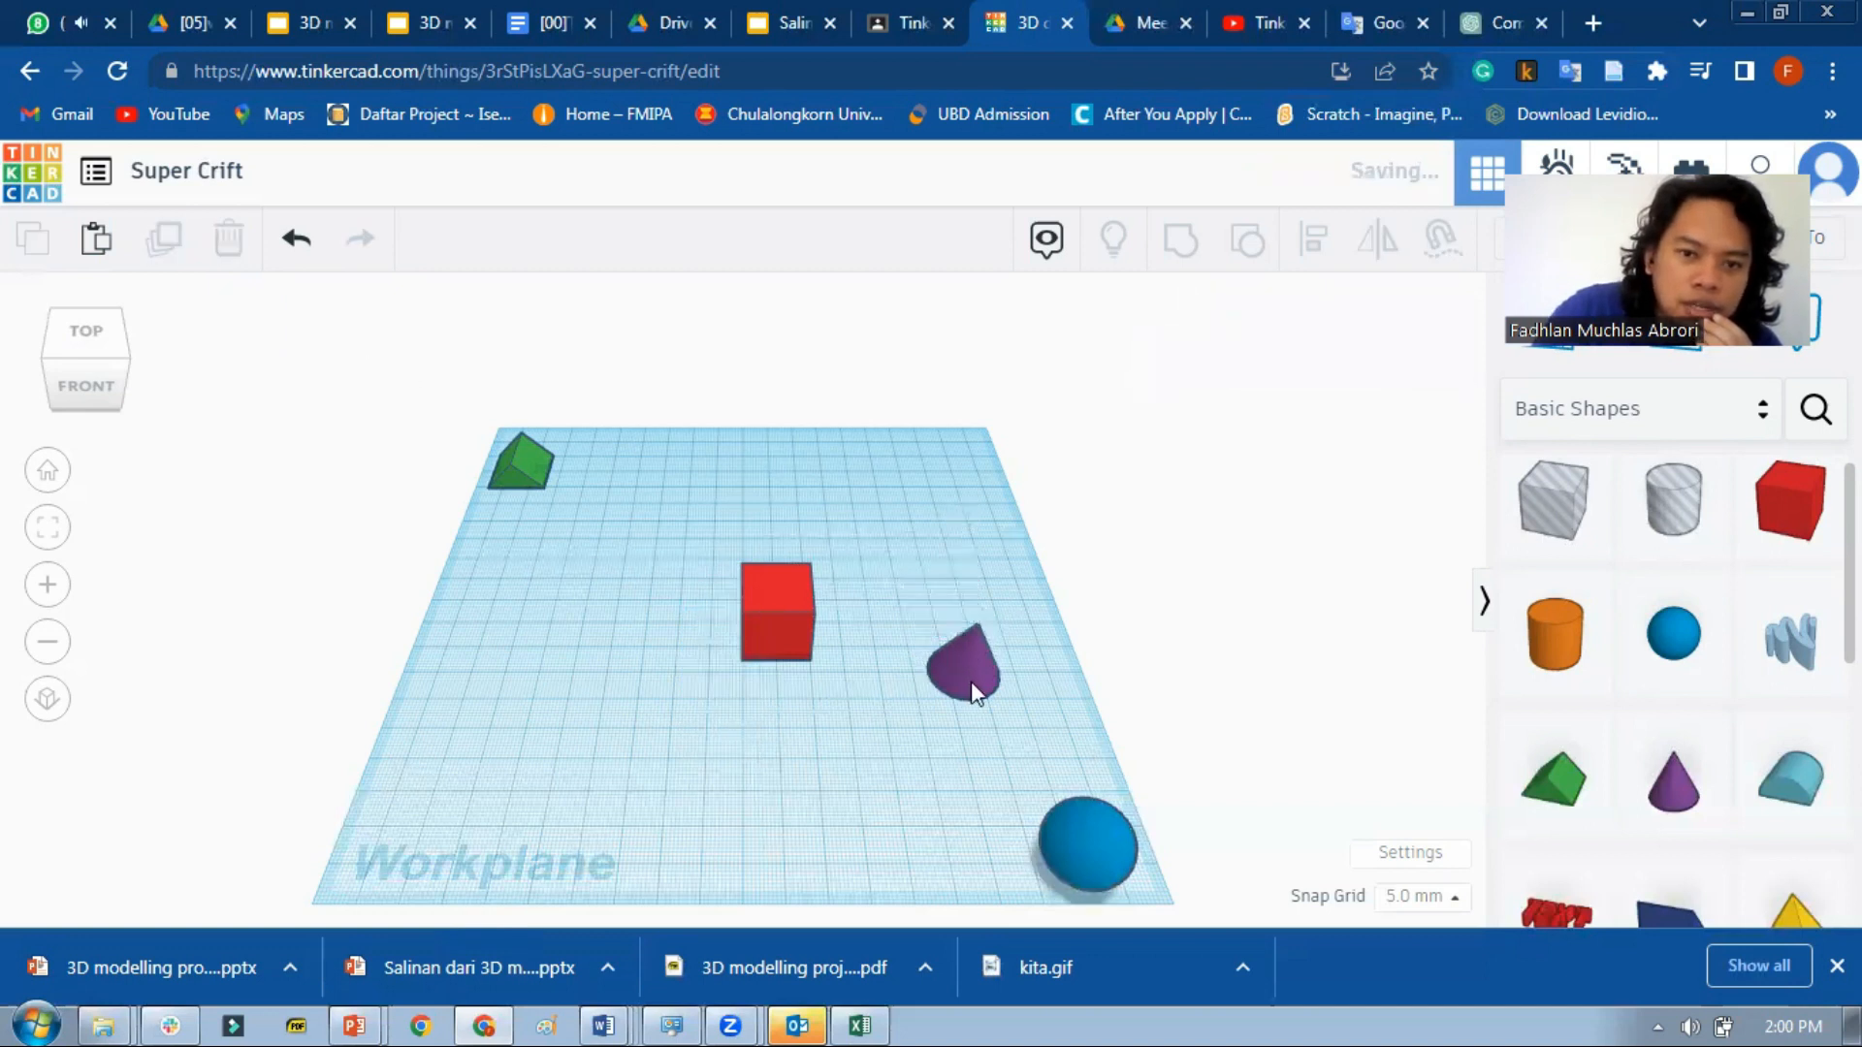
key("ctrl+z")
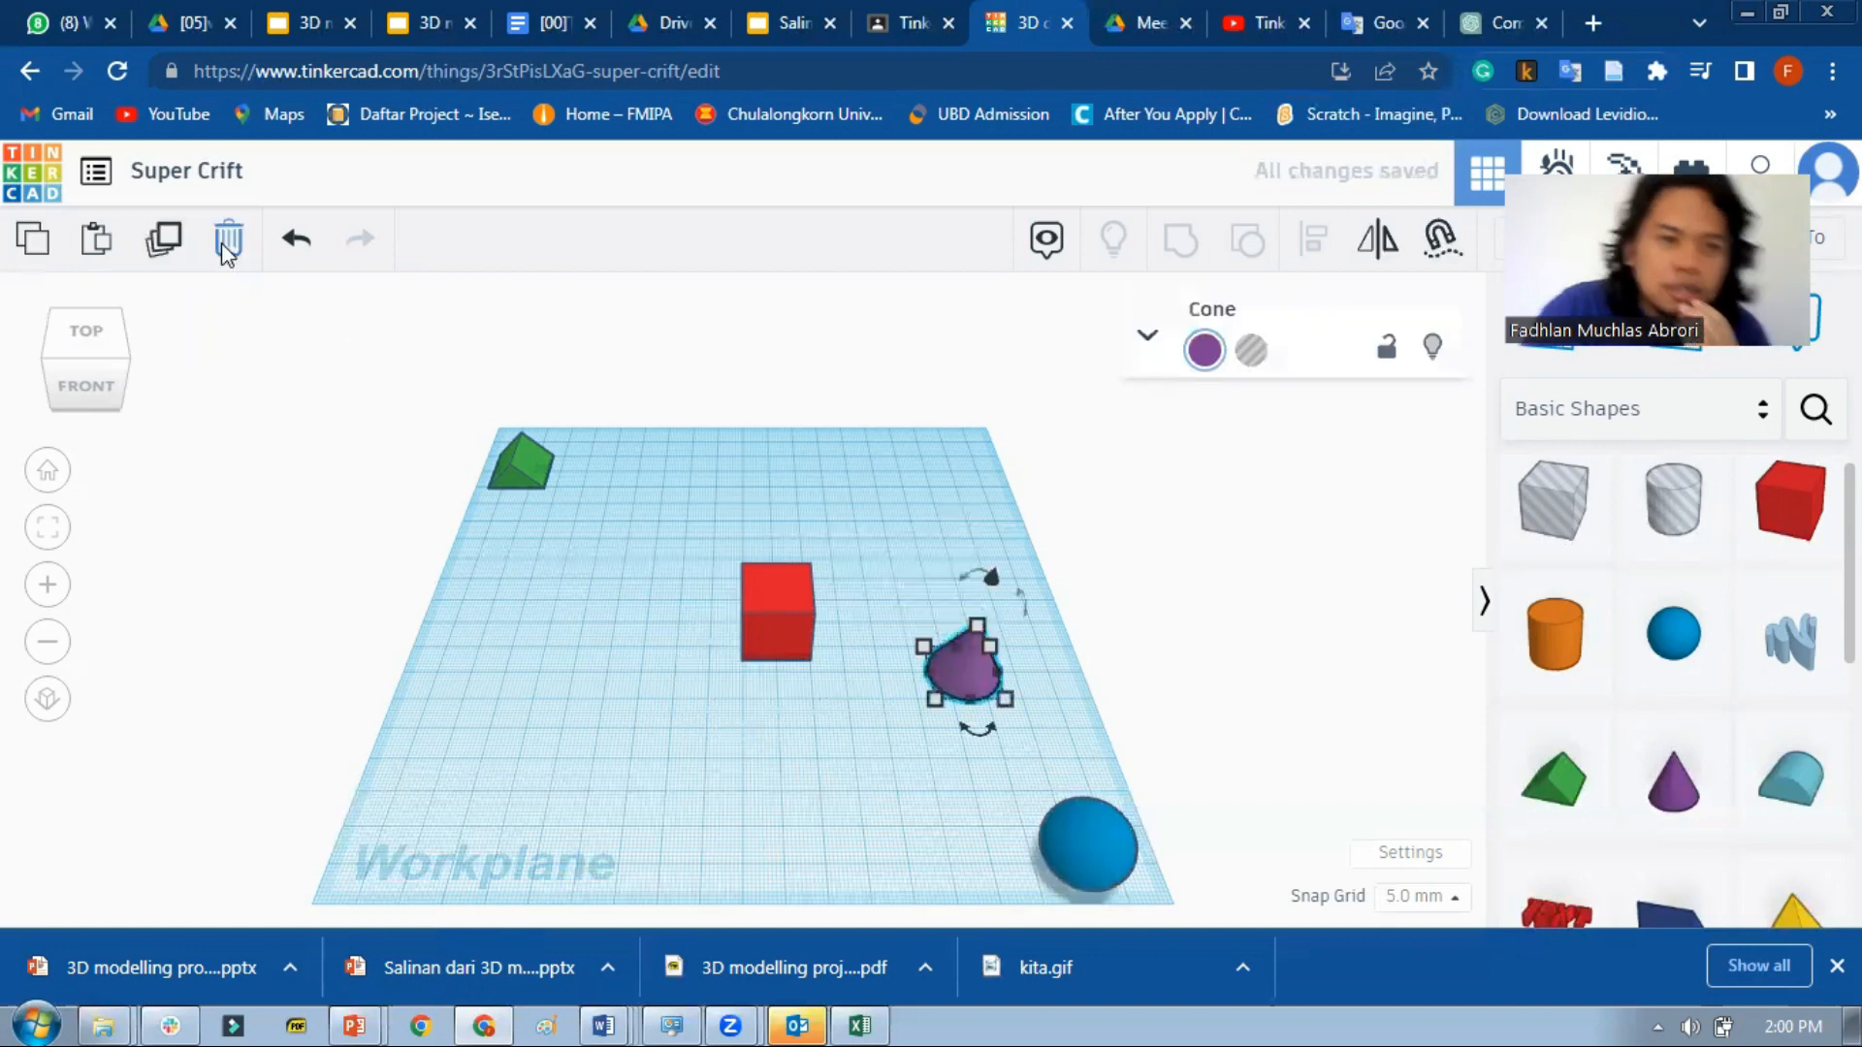
key("Delete")
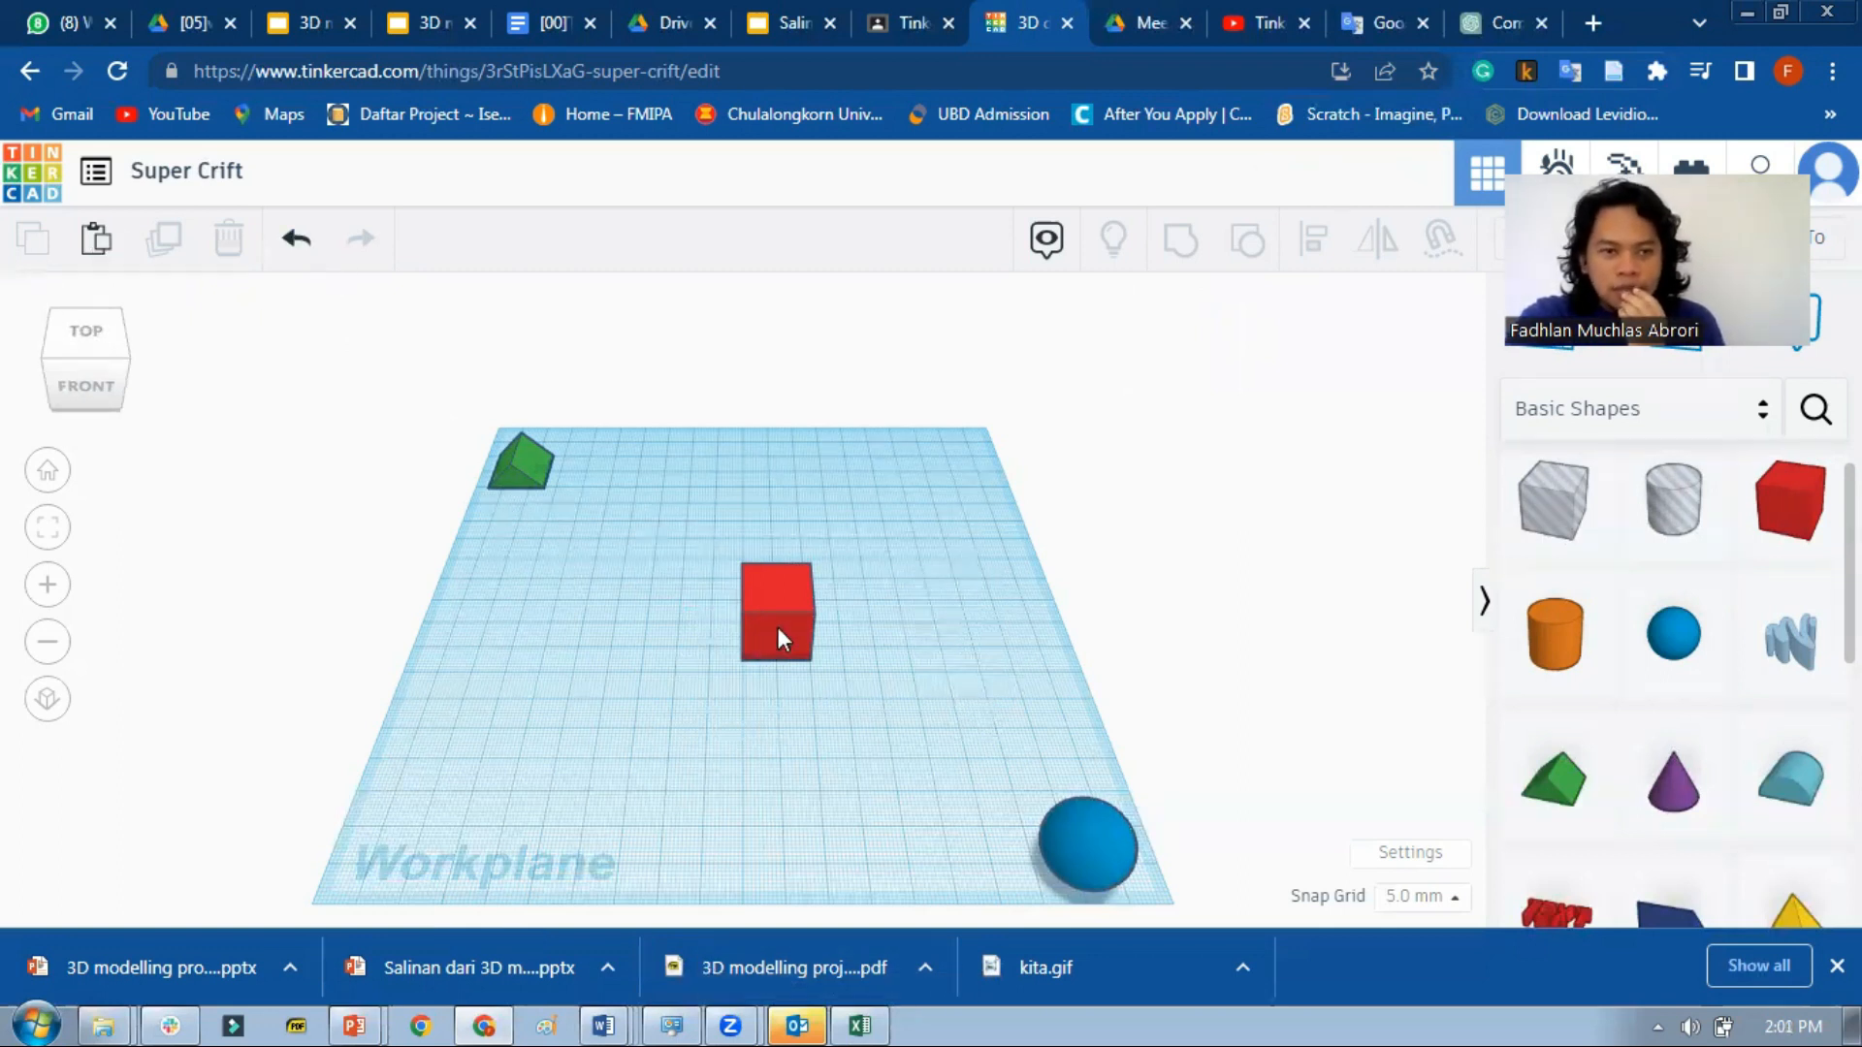
Duplicate the green roof and move the copy just to the right of the original.
left_click(549, 471)
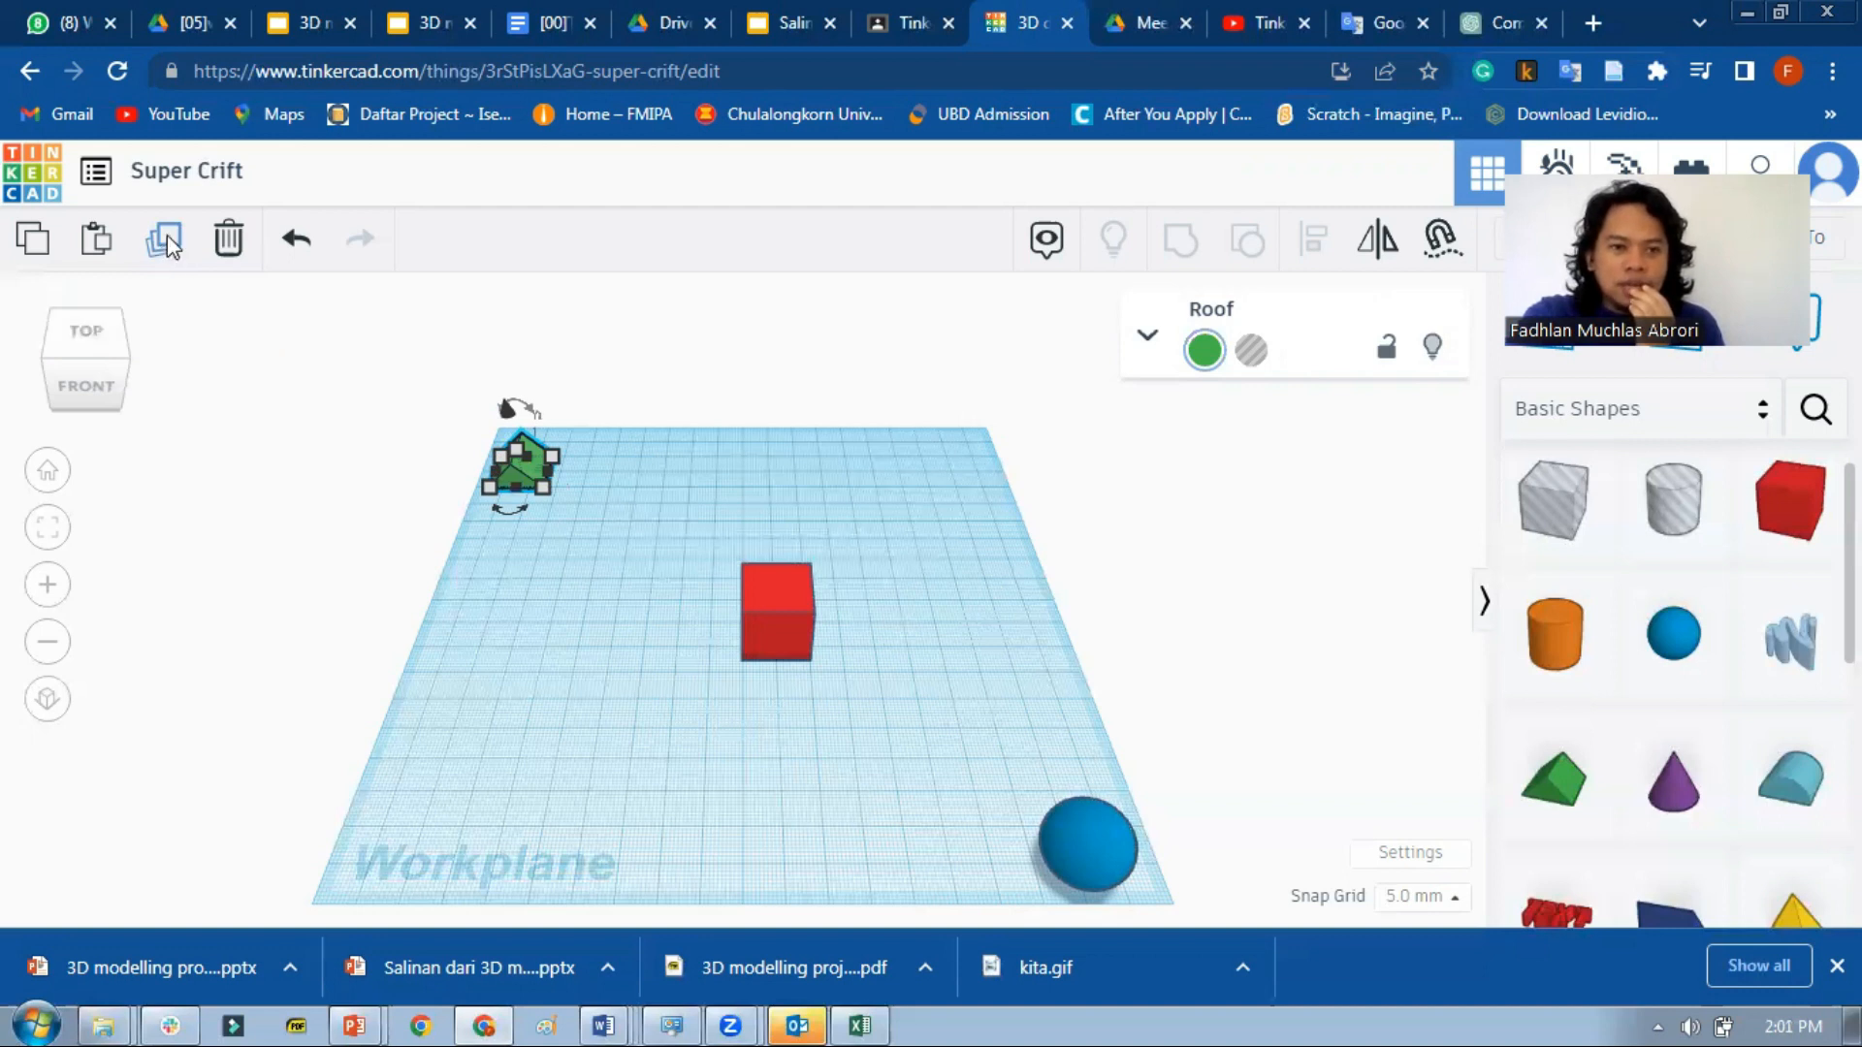
left_click(323, 339)
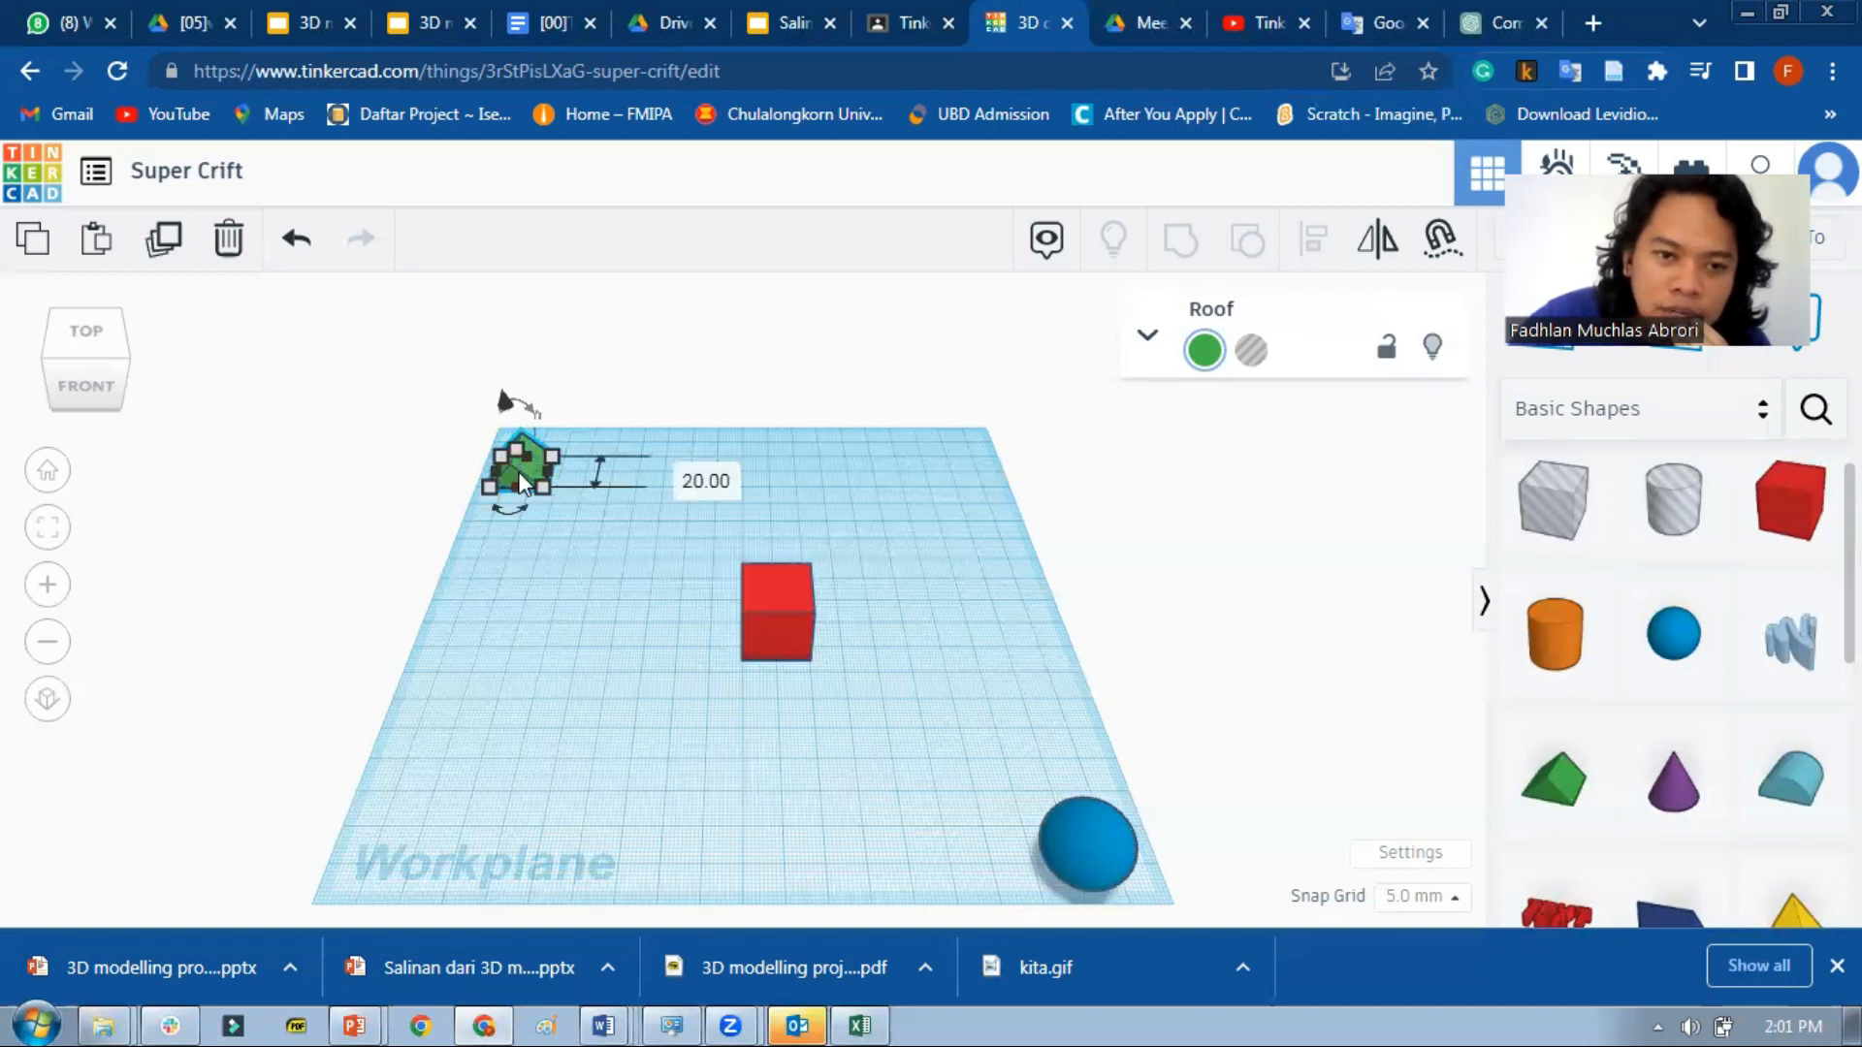
left_click_drag(516, 472, 598, 479)
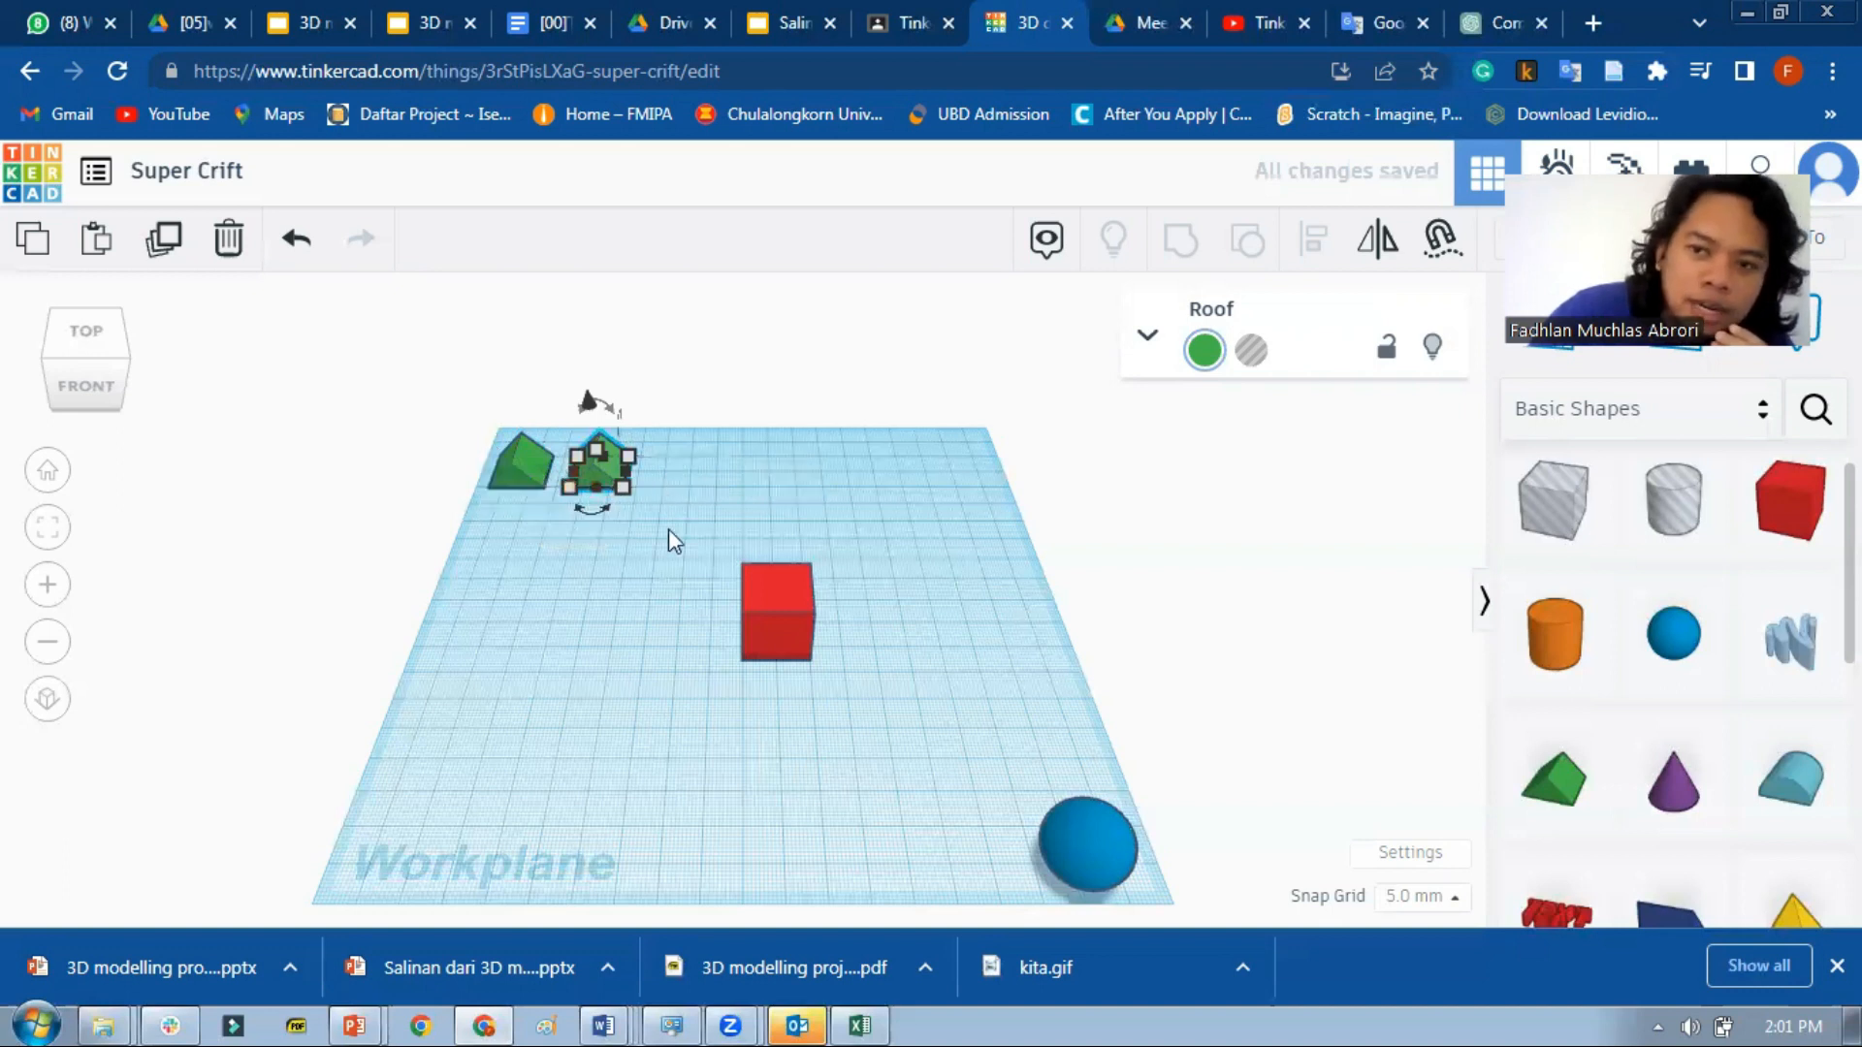
Try undoing and redoing the duplication of the green roof.
left_click(297, 241)
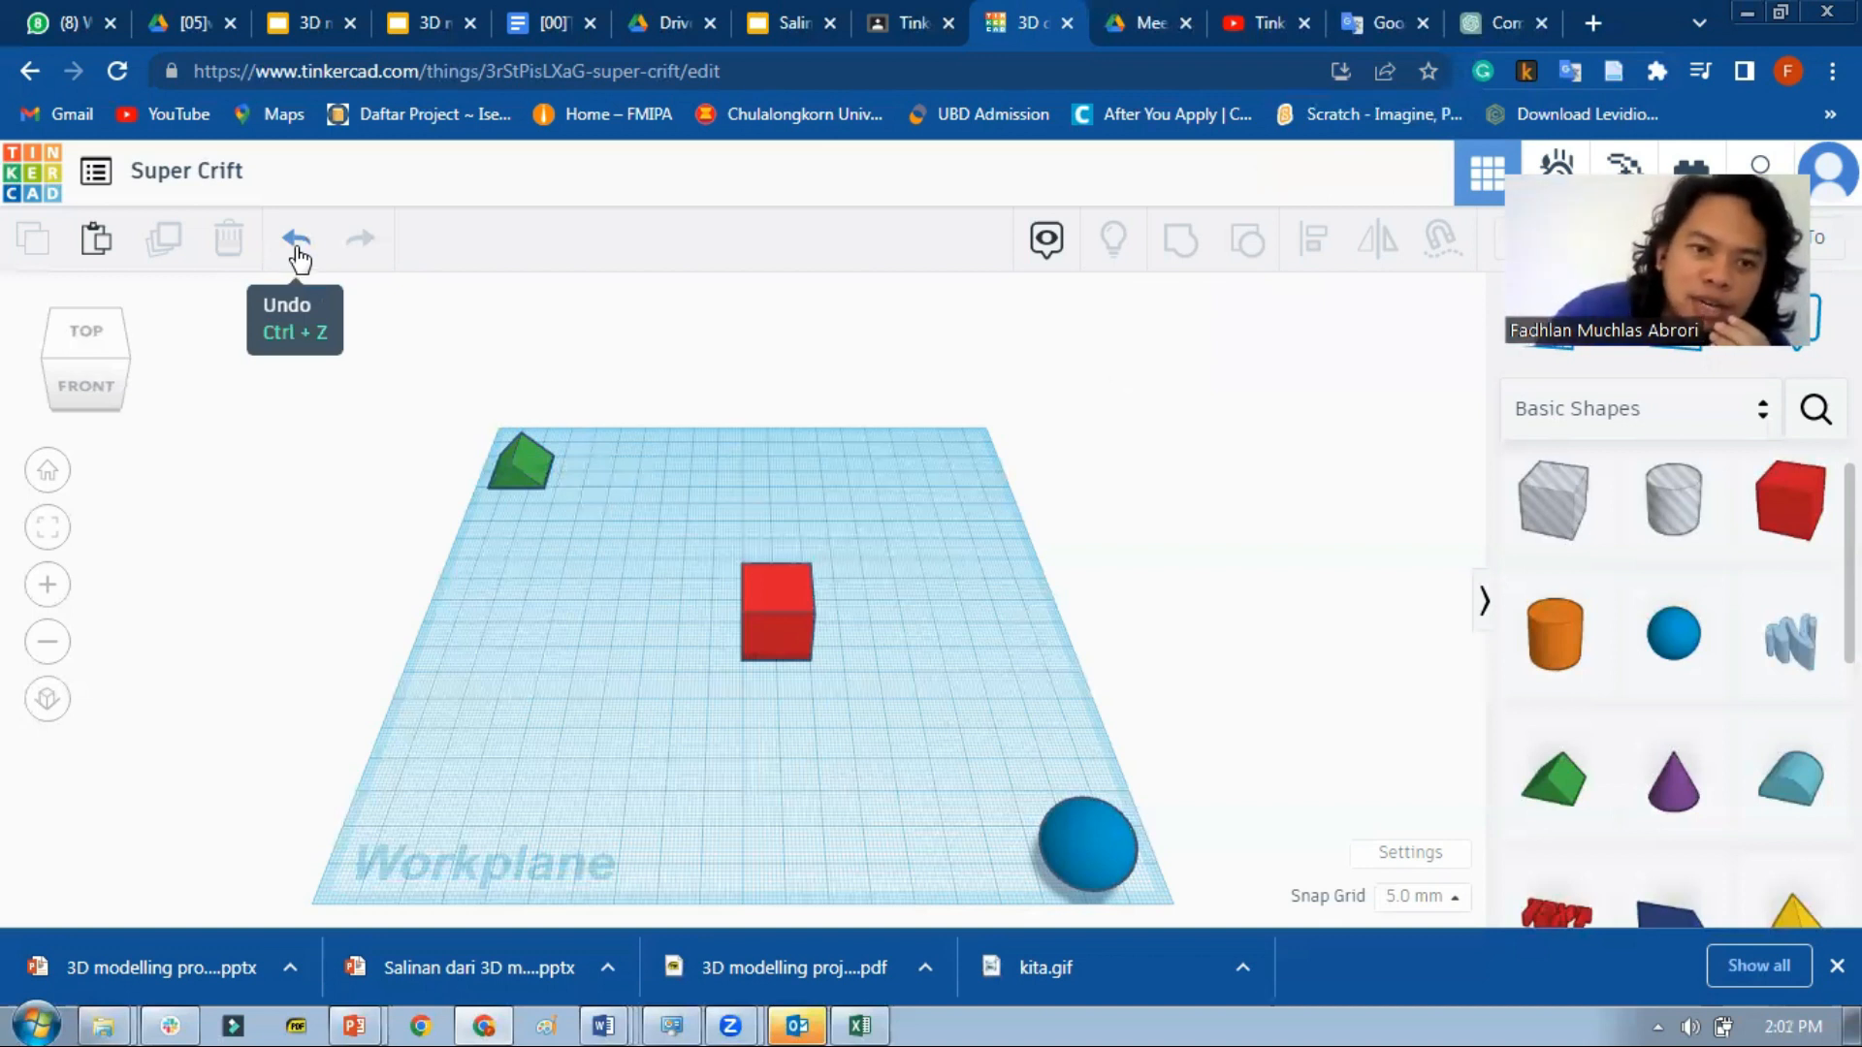
left_click(298, 252)
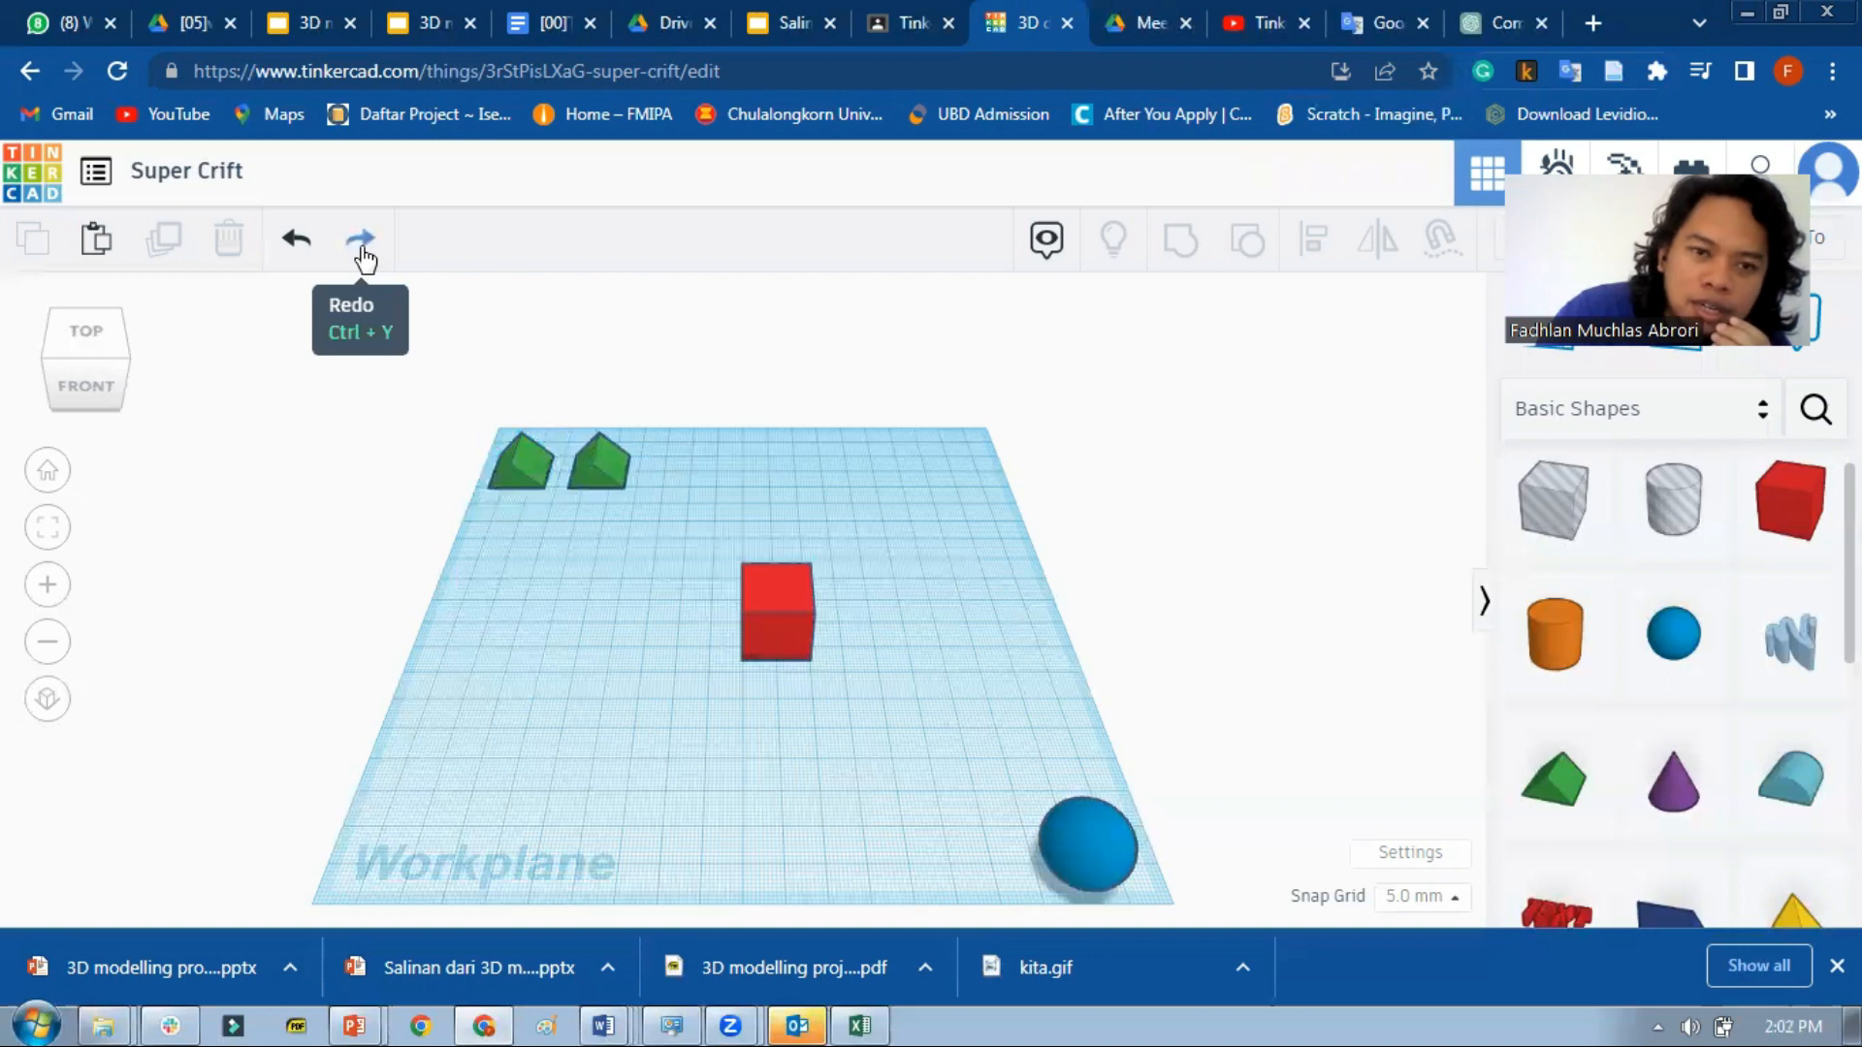
left_click(363, 254)
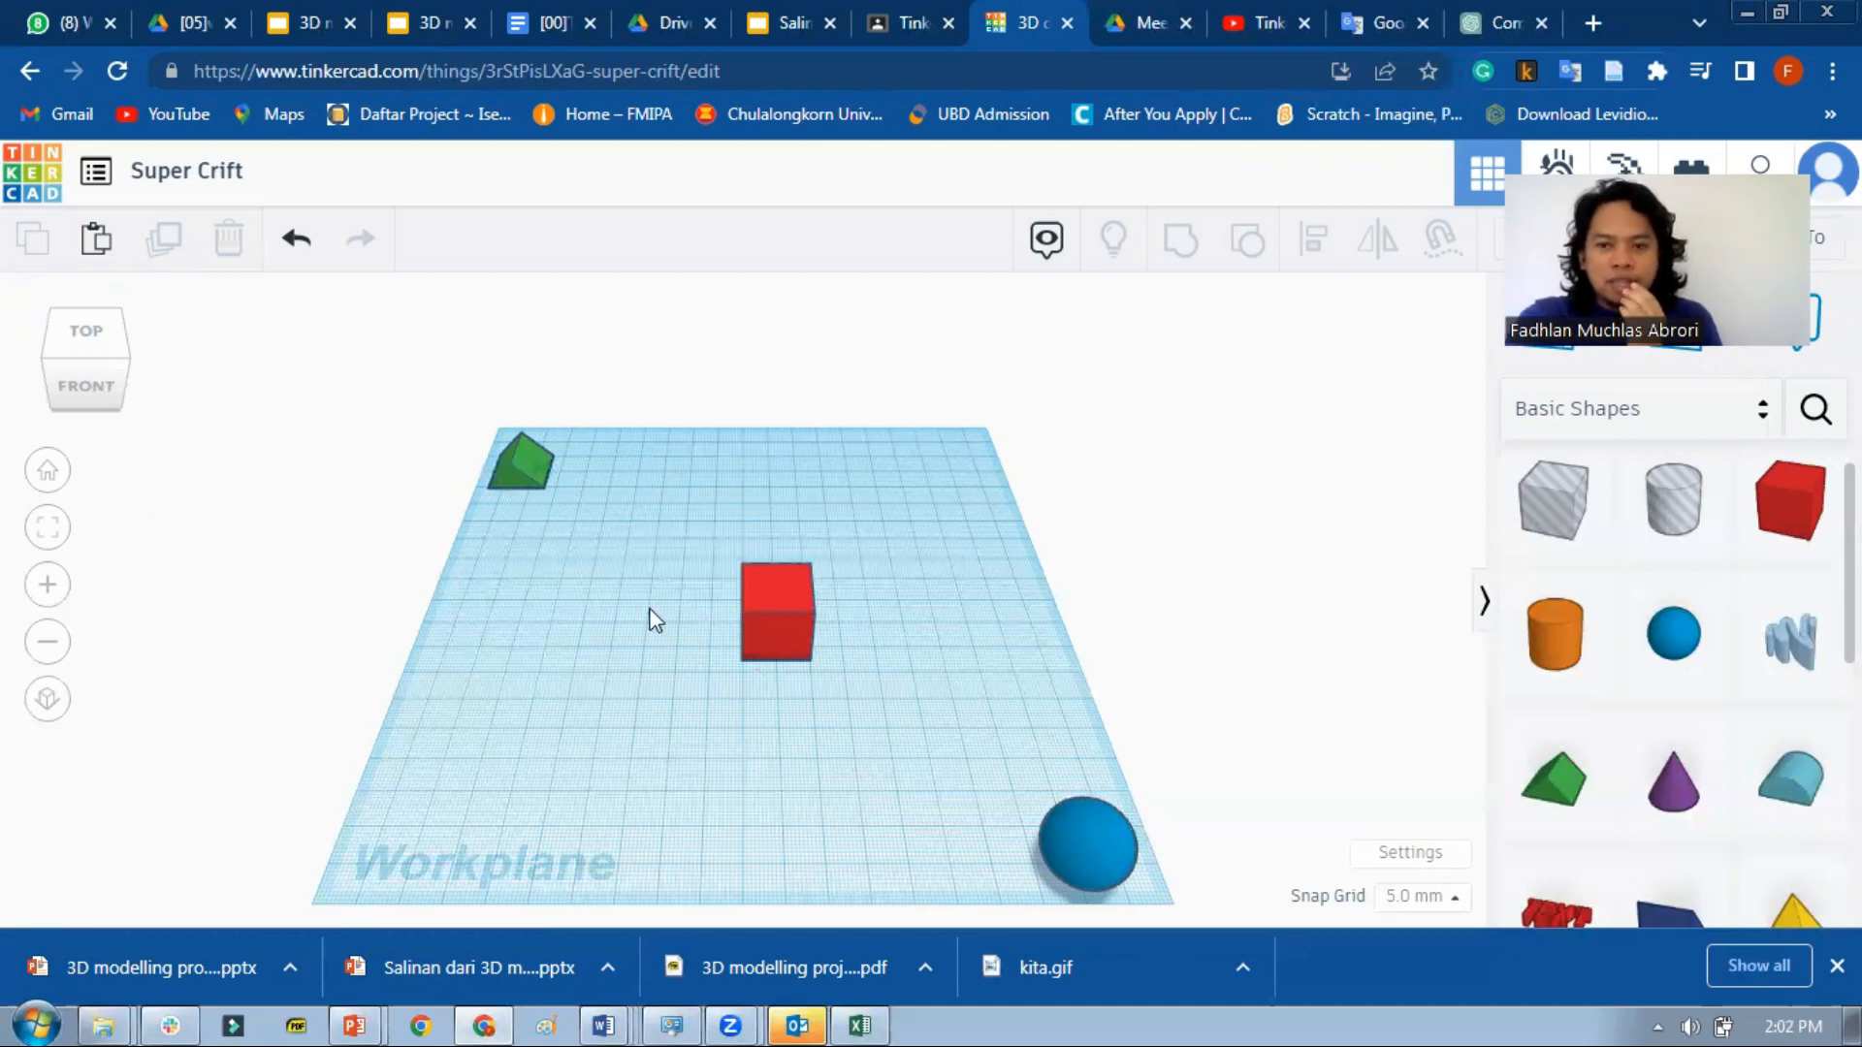
Fit the view to the red box and return to the home view.
left_click(772, 636)
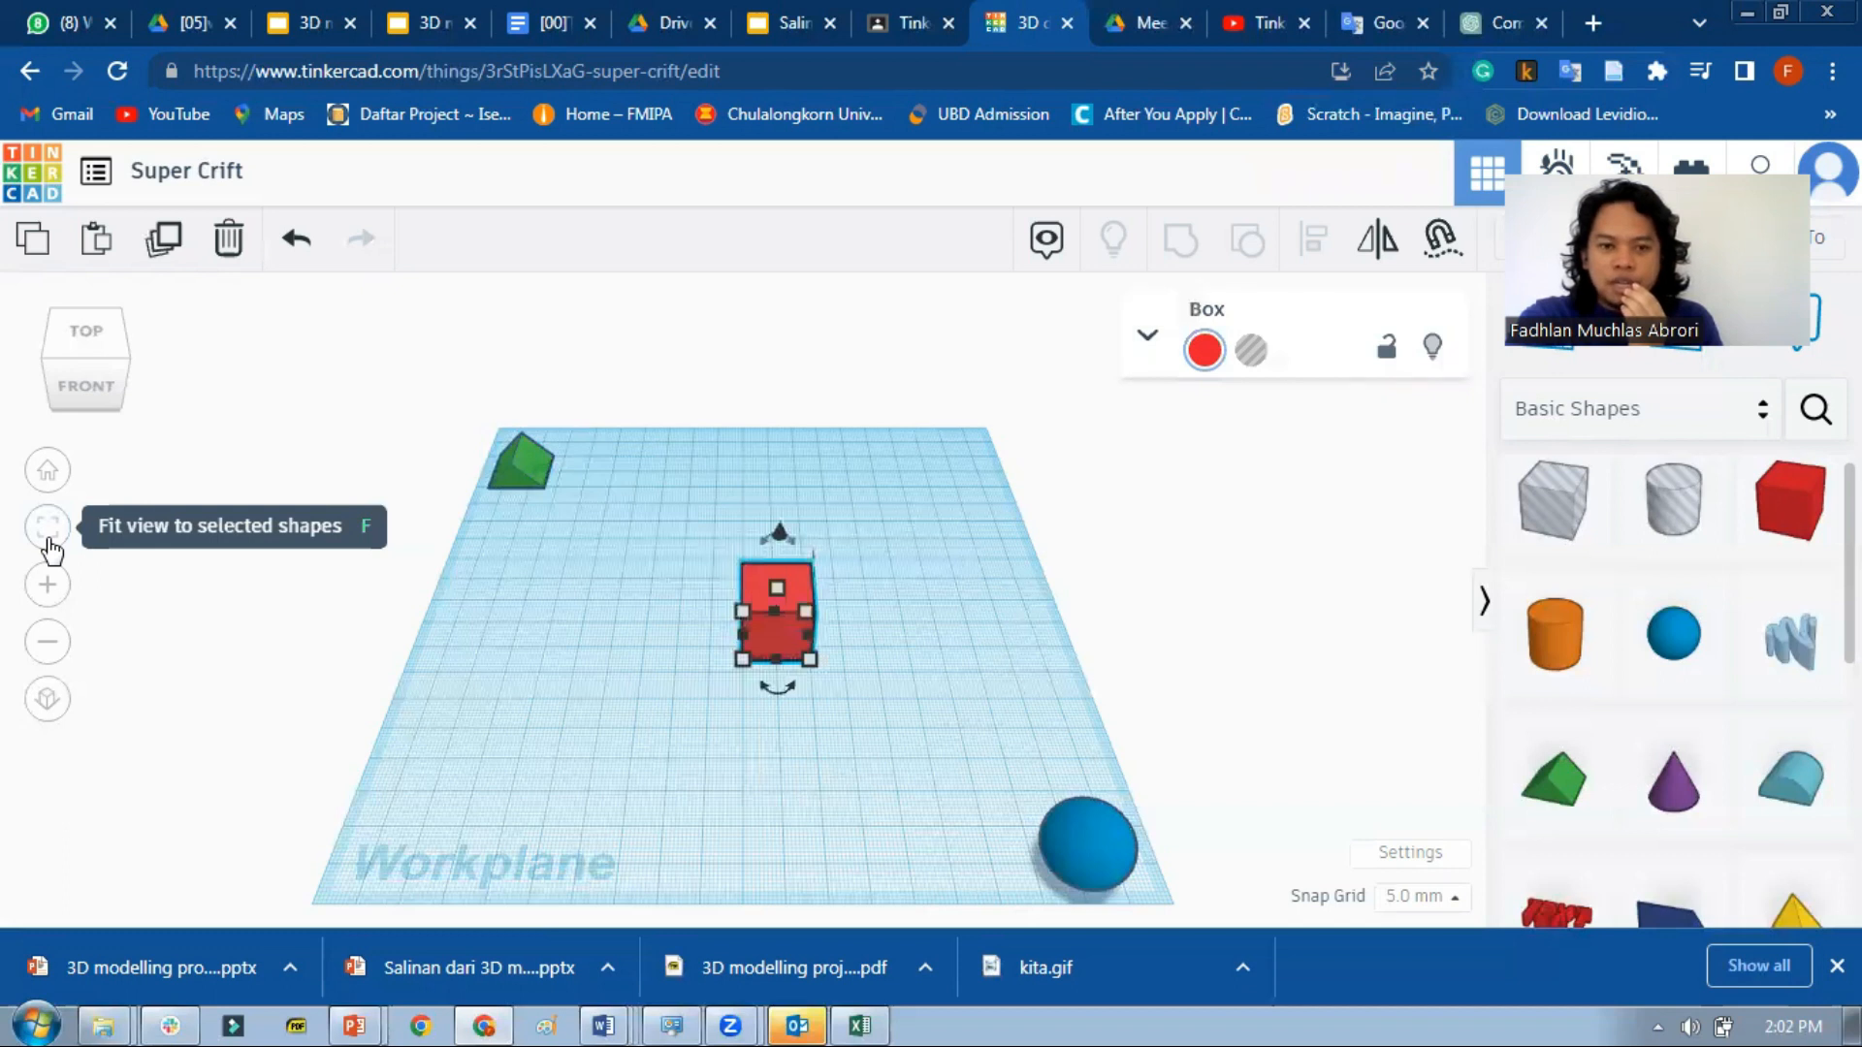
left_click(47, 541)
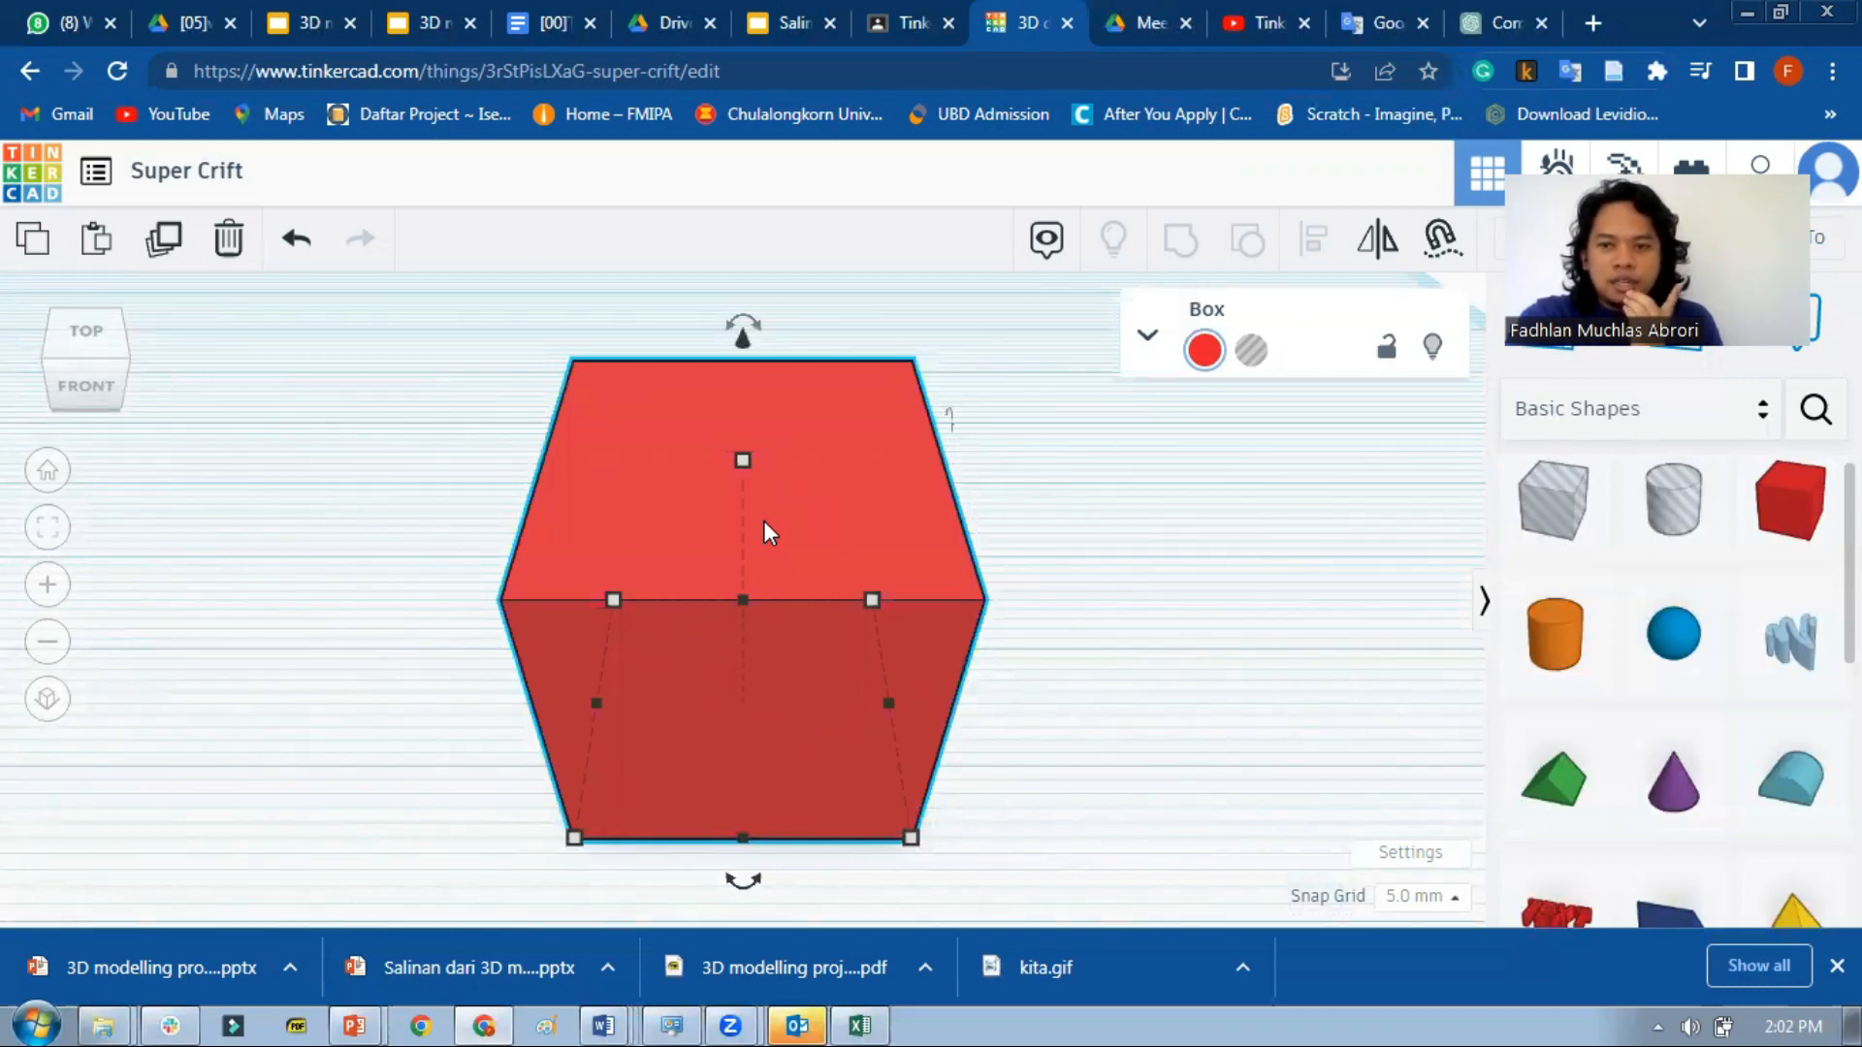
left_click(48, 473)
Fit the view to the green roof, orbit around it, and return to the home view.
left_click(514, 468)
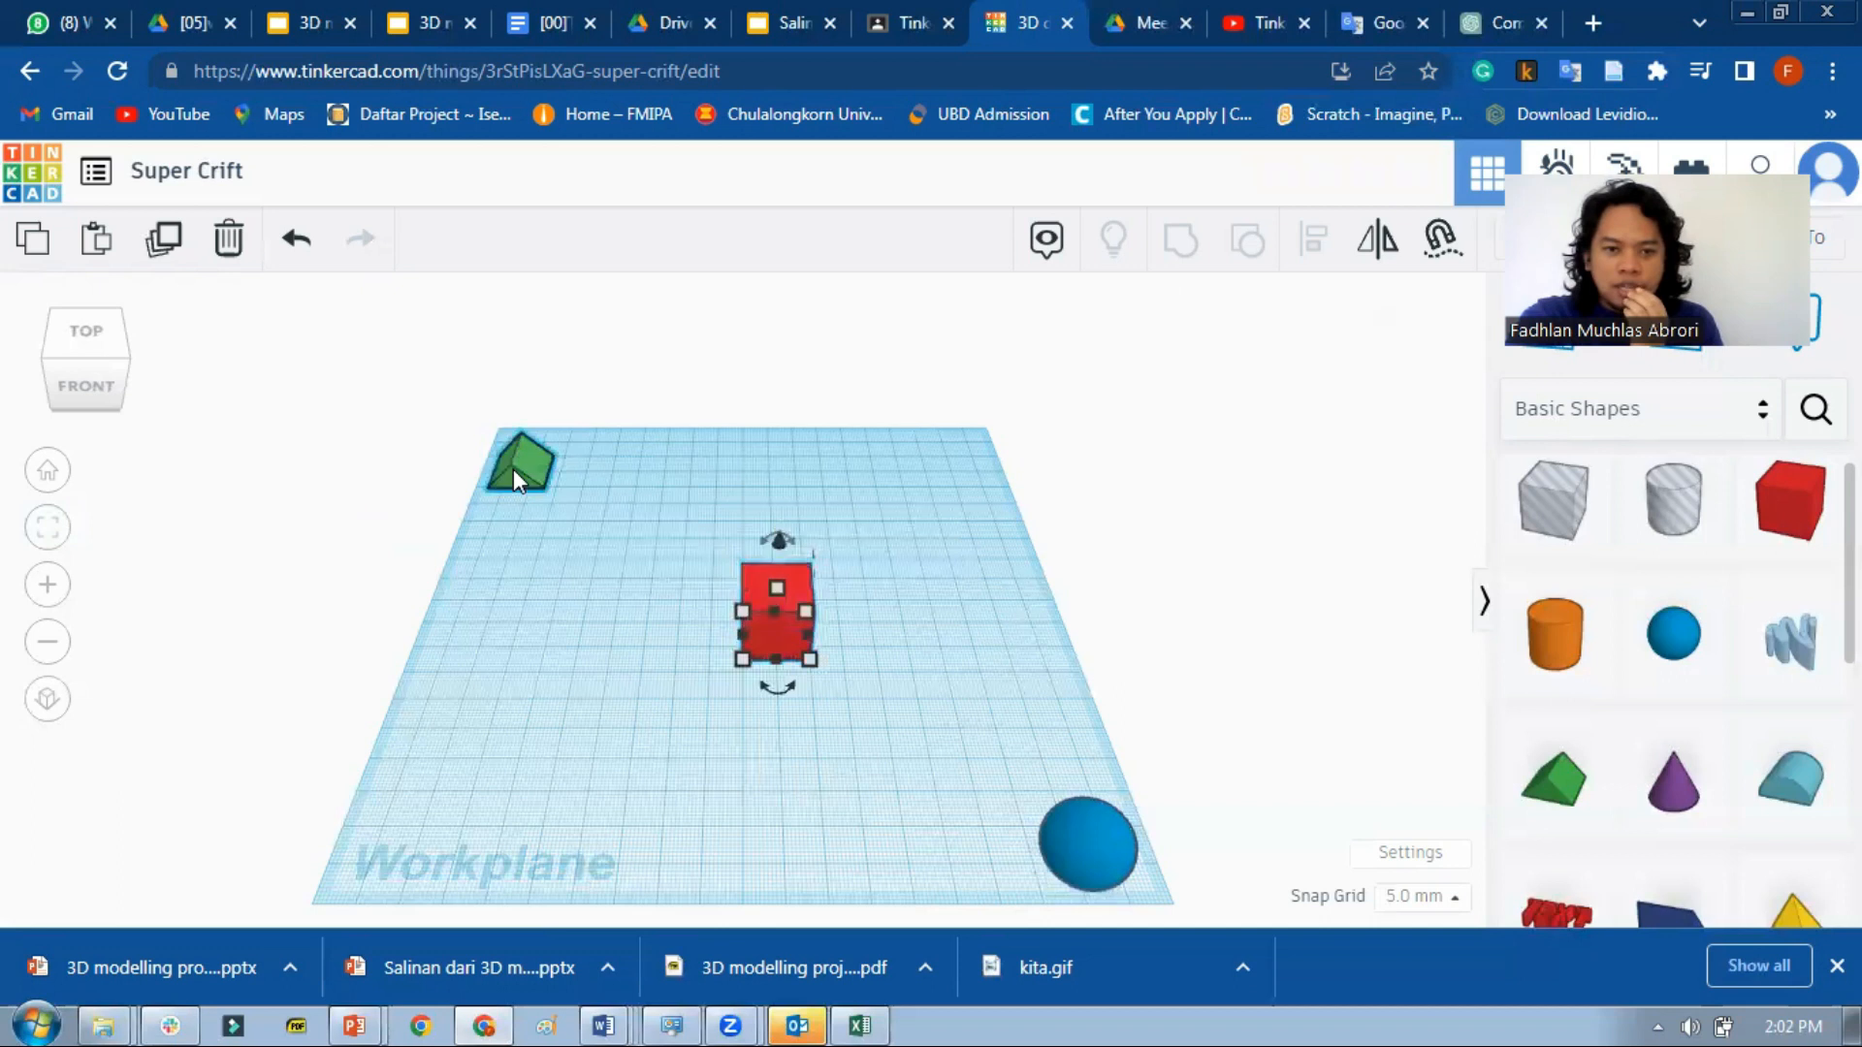
left_click(48, 529)
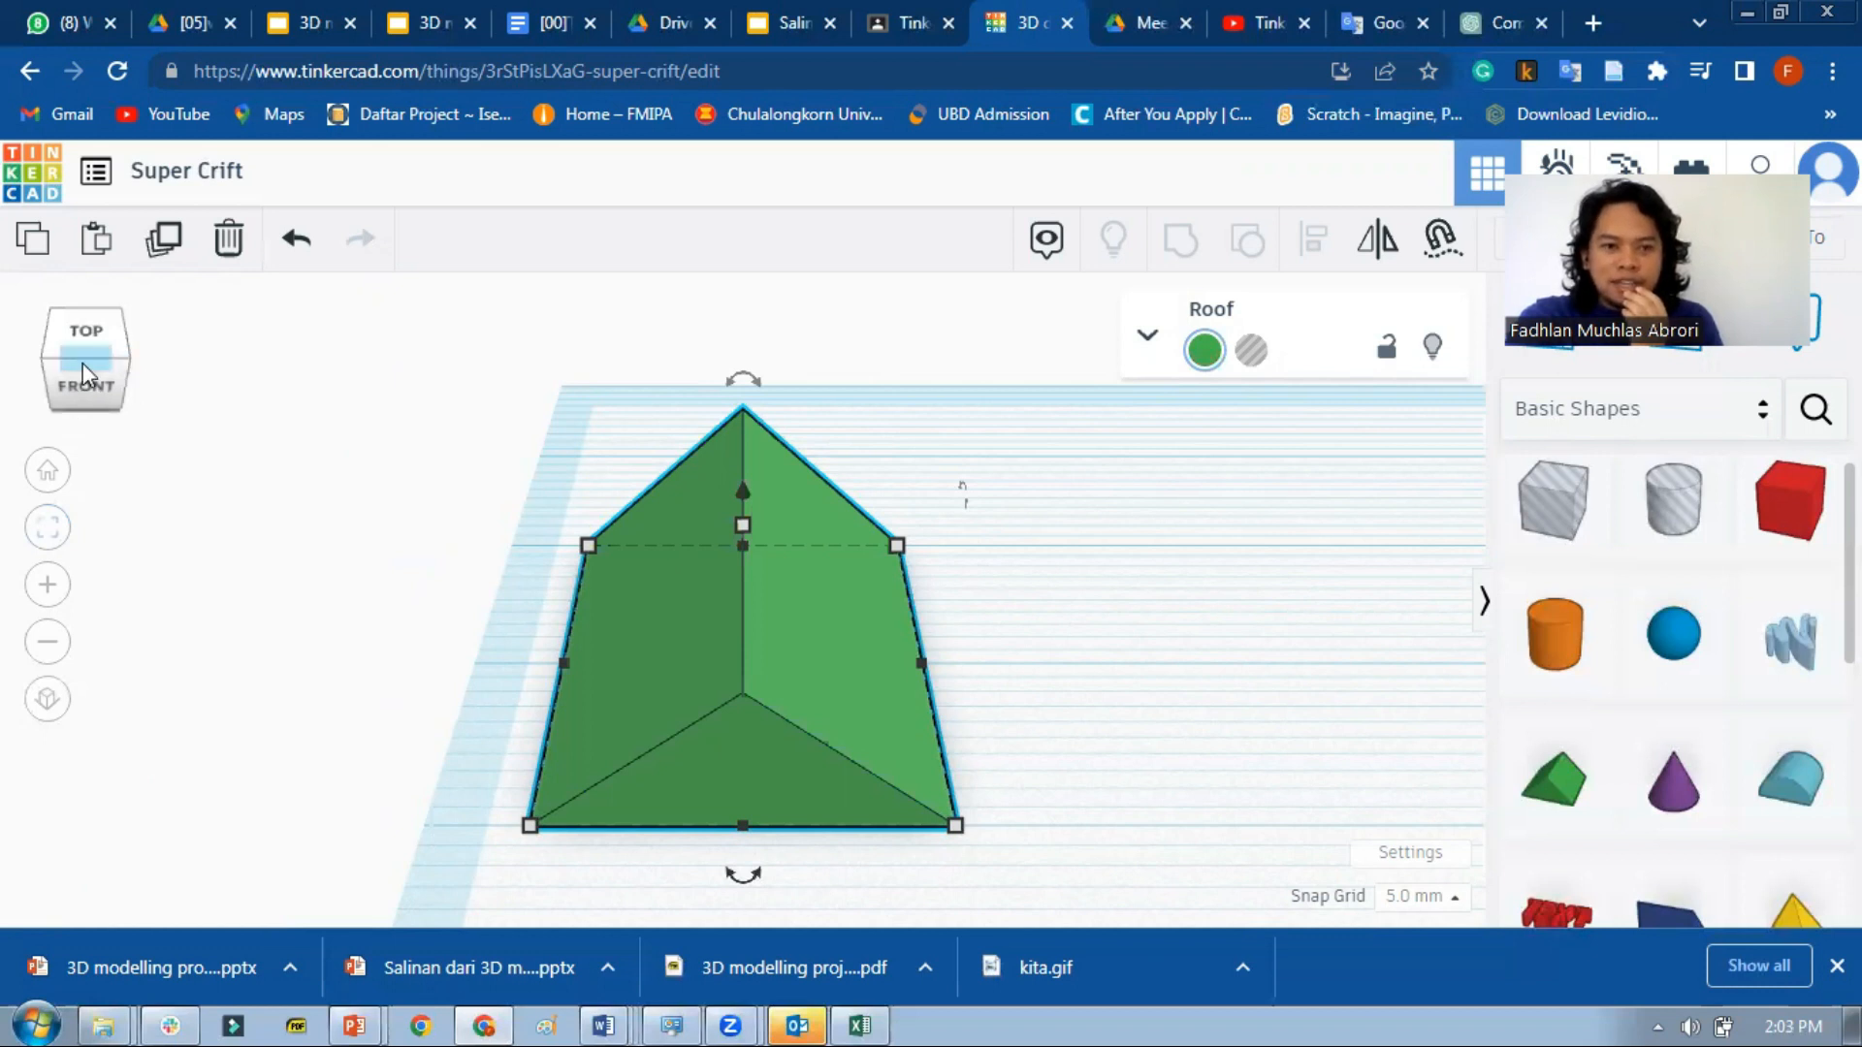
left_click_drag(101, 359, 86, 377)
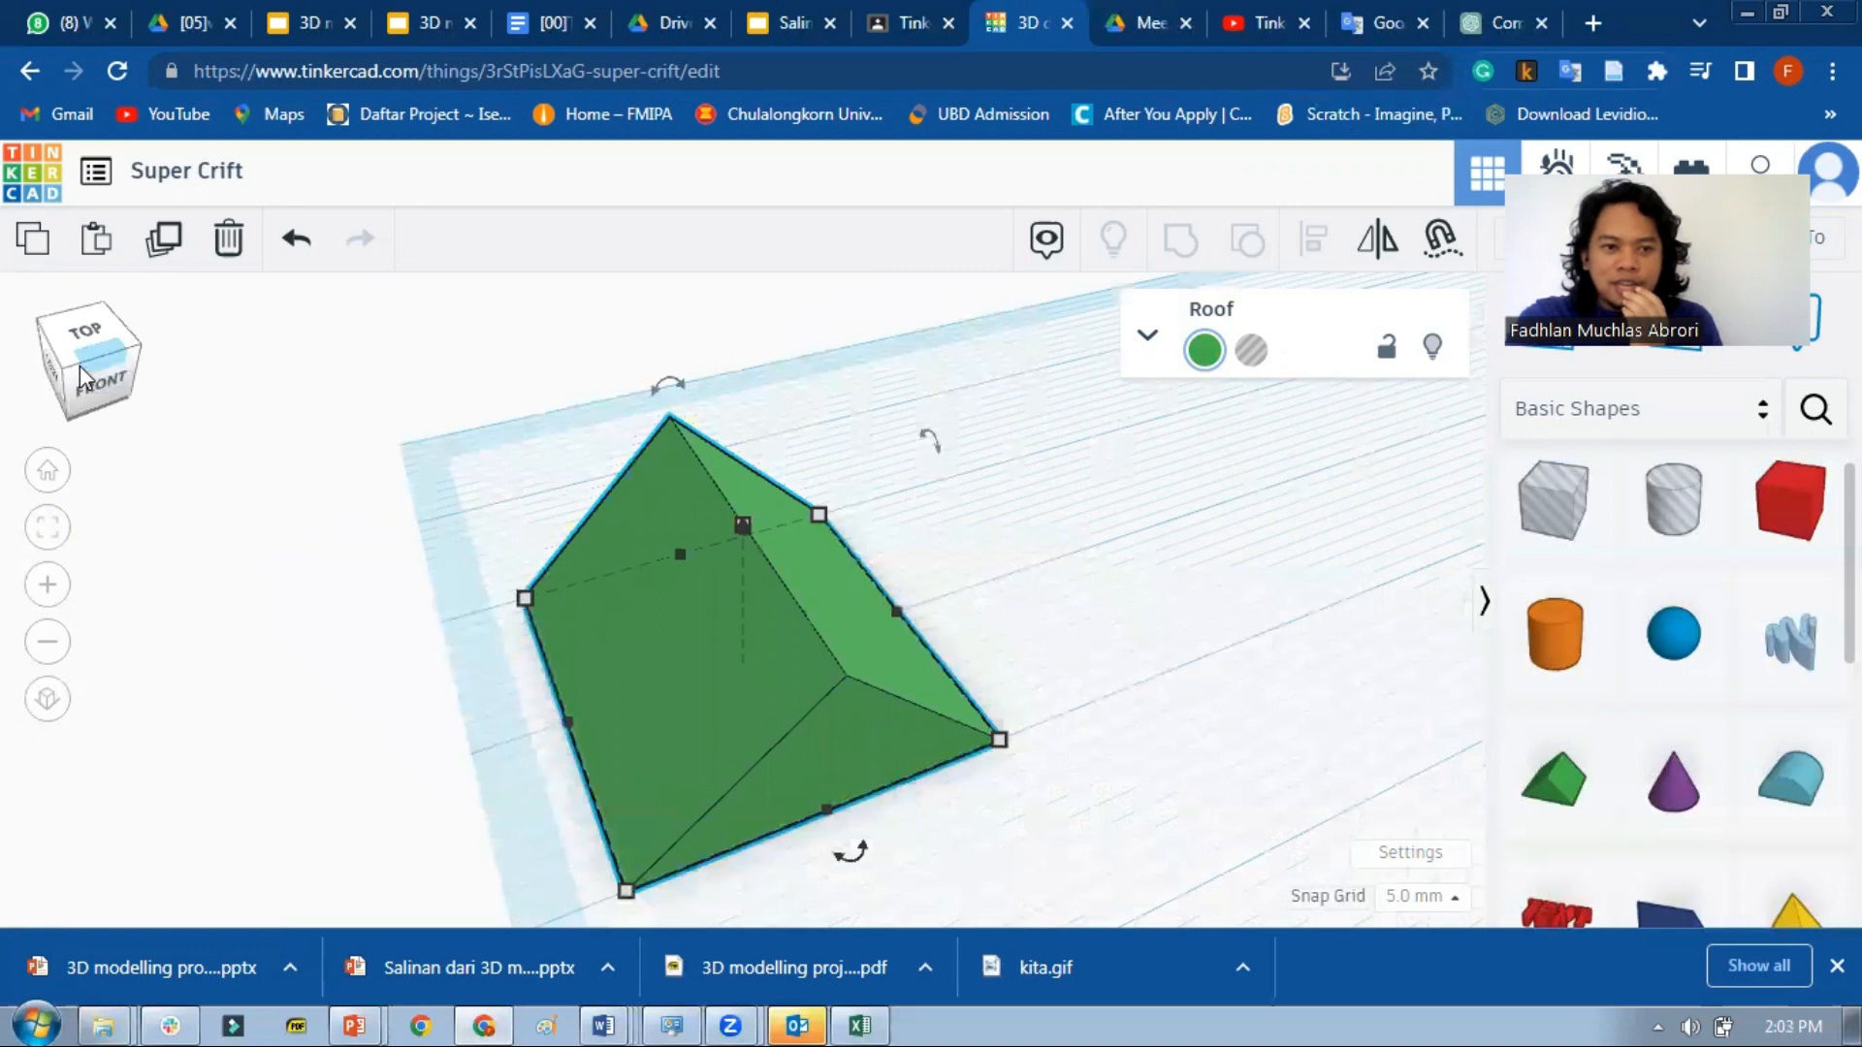
left_click(80, 365)
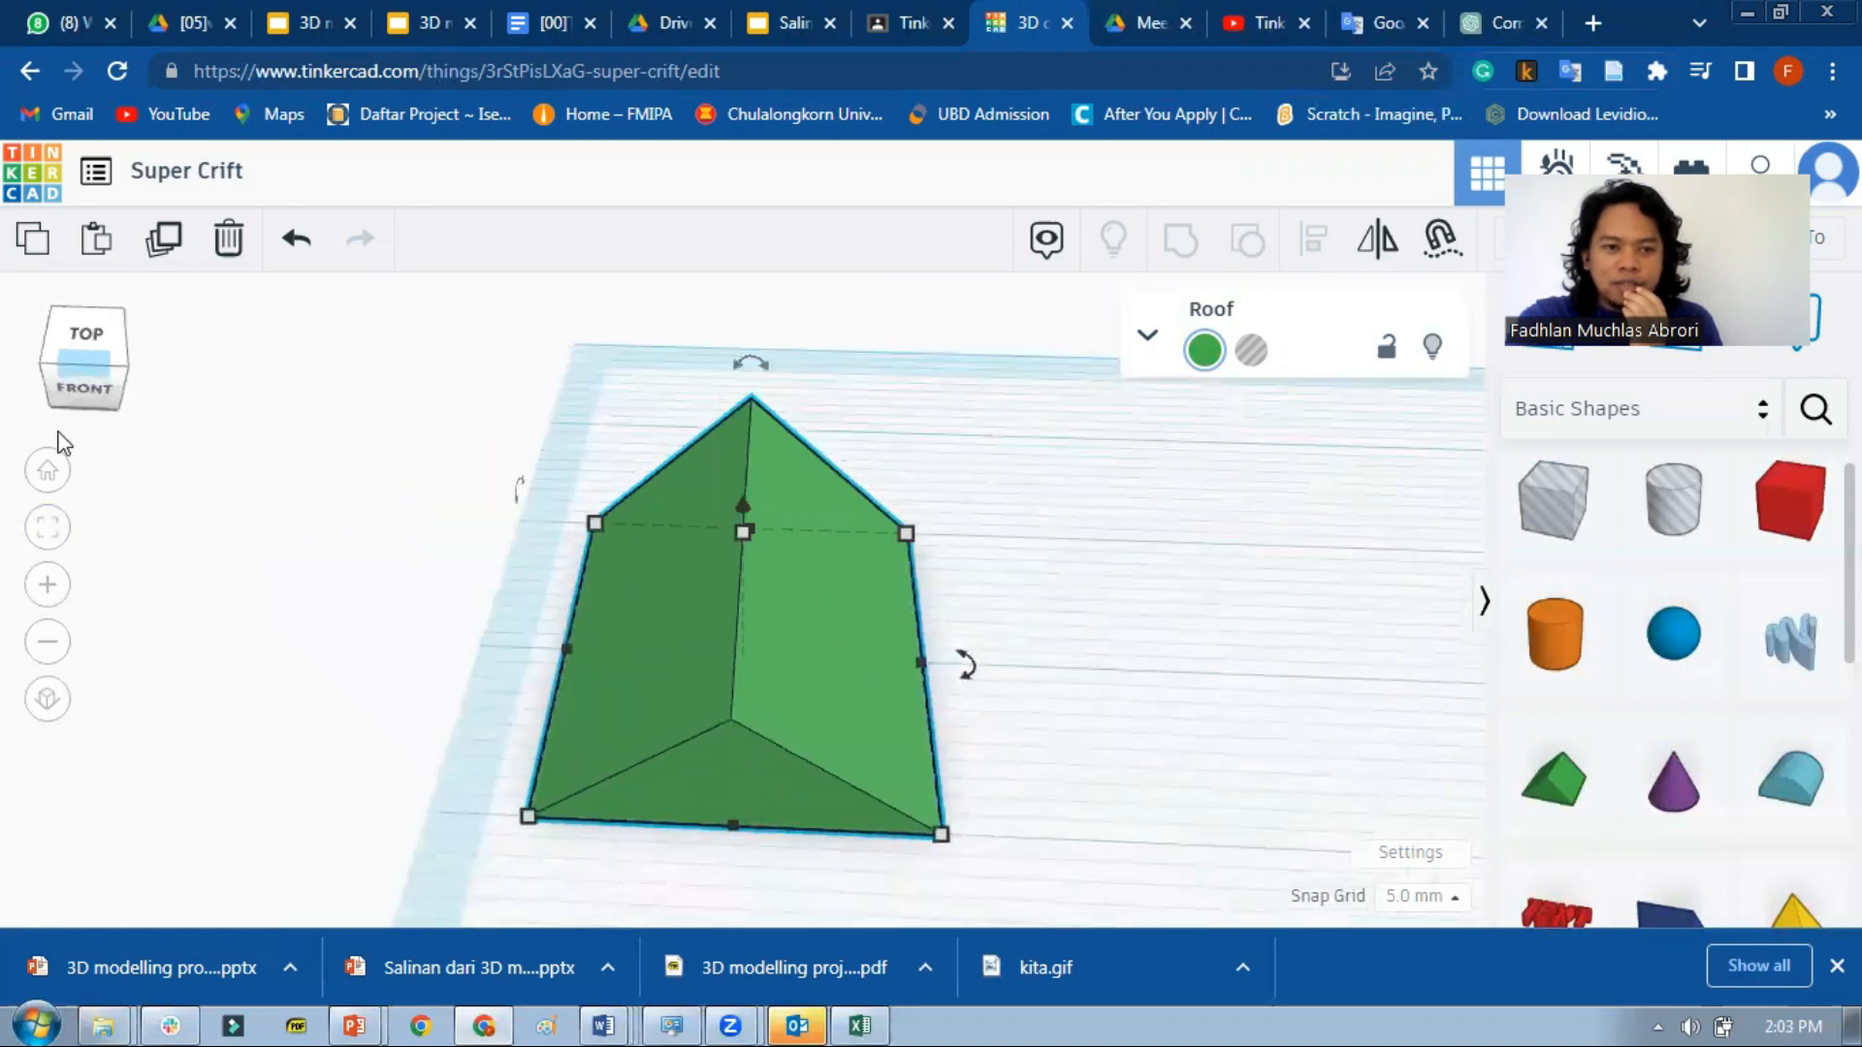
left_click(48, 471)
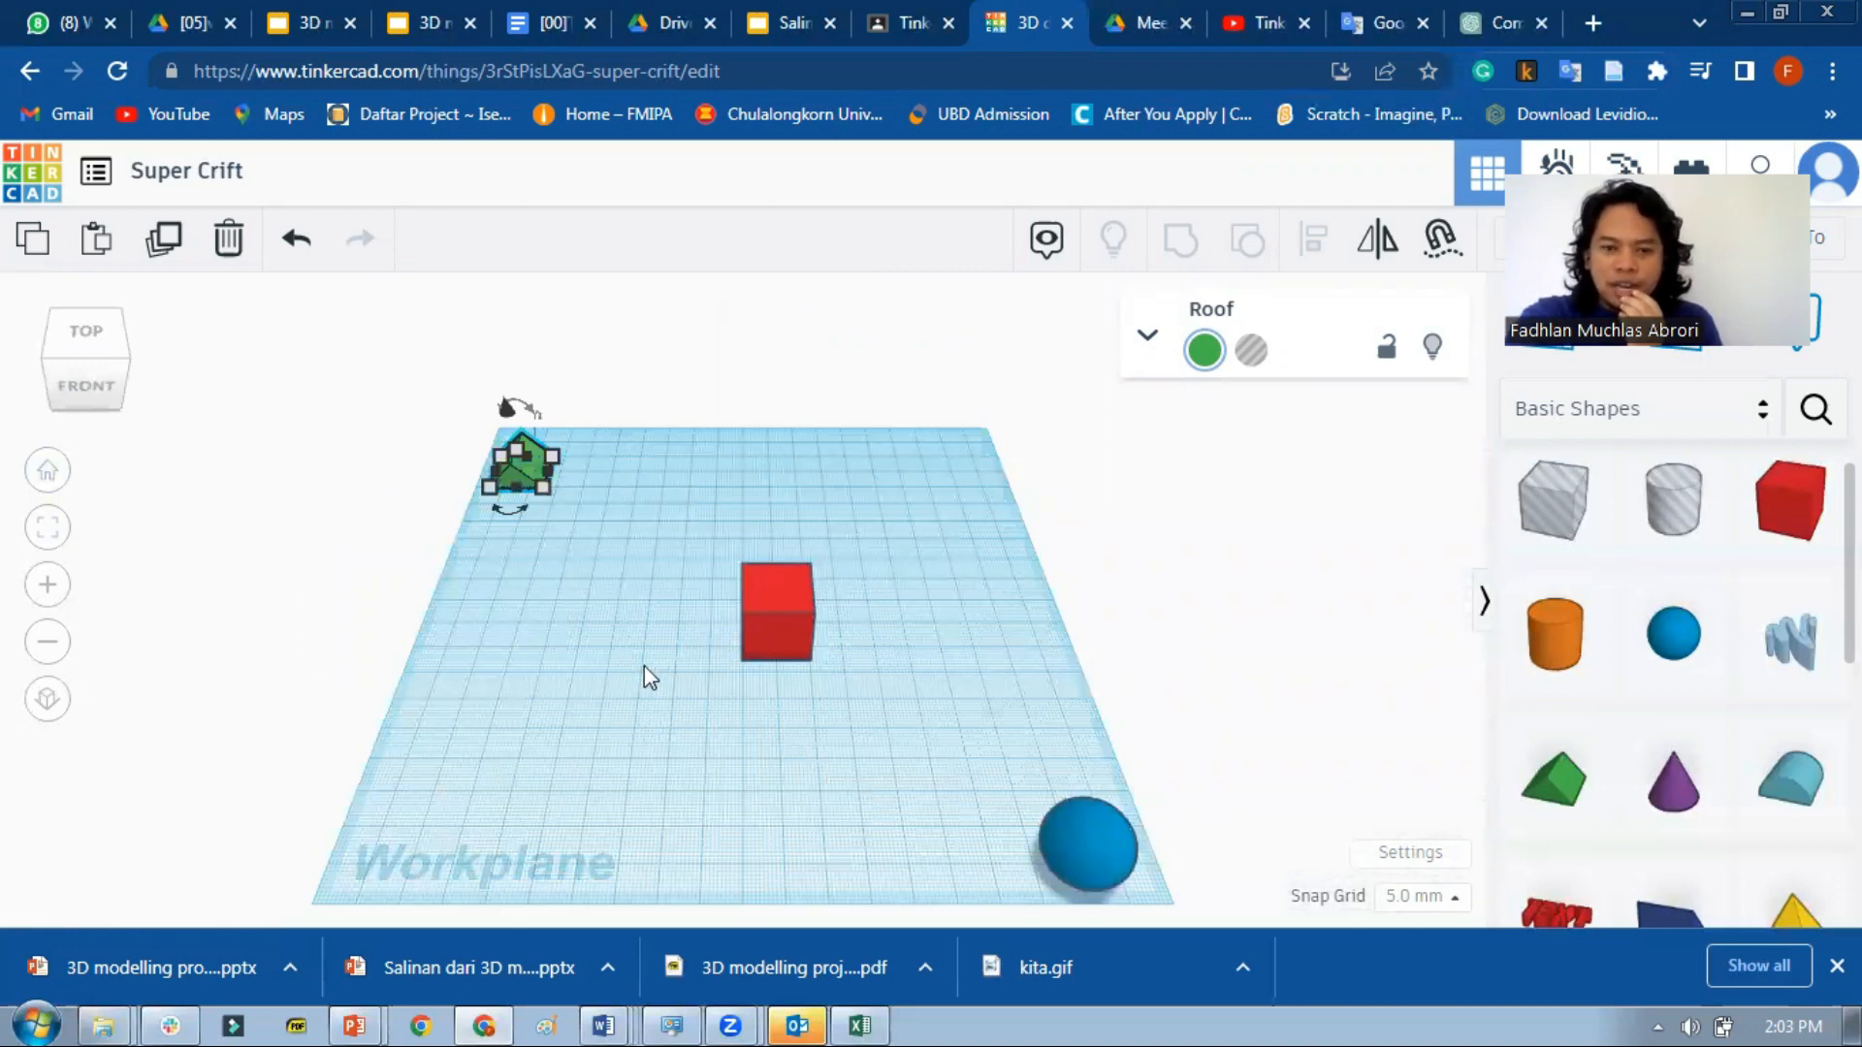
Orbit the workplane, inspect it from the top and right views, and restore the home view.
left_click(598, 645)
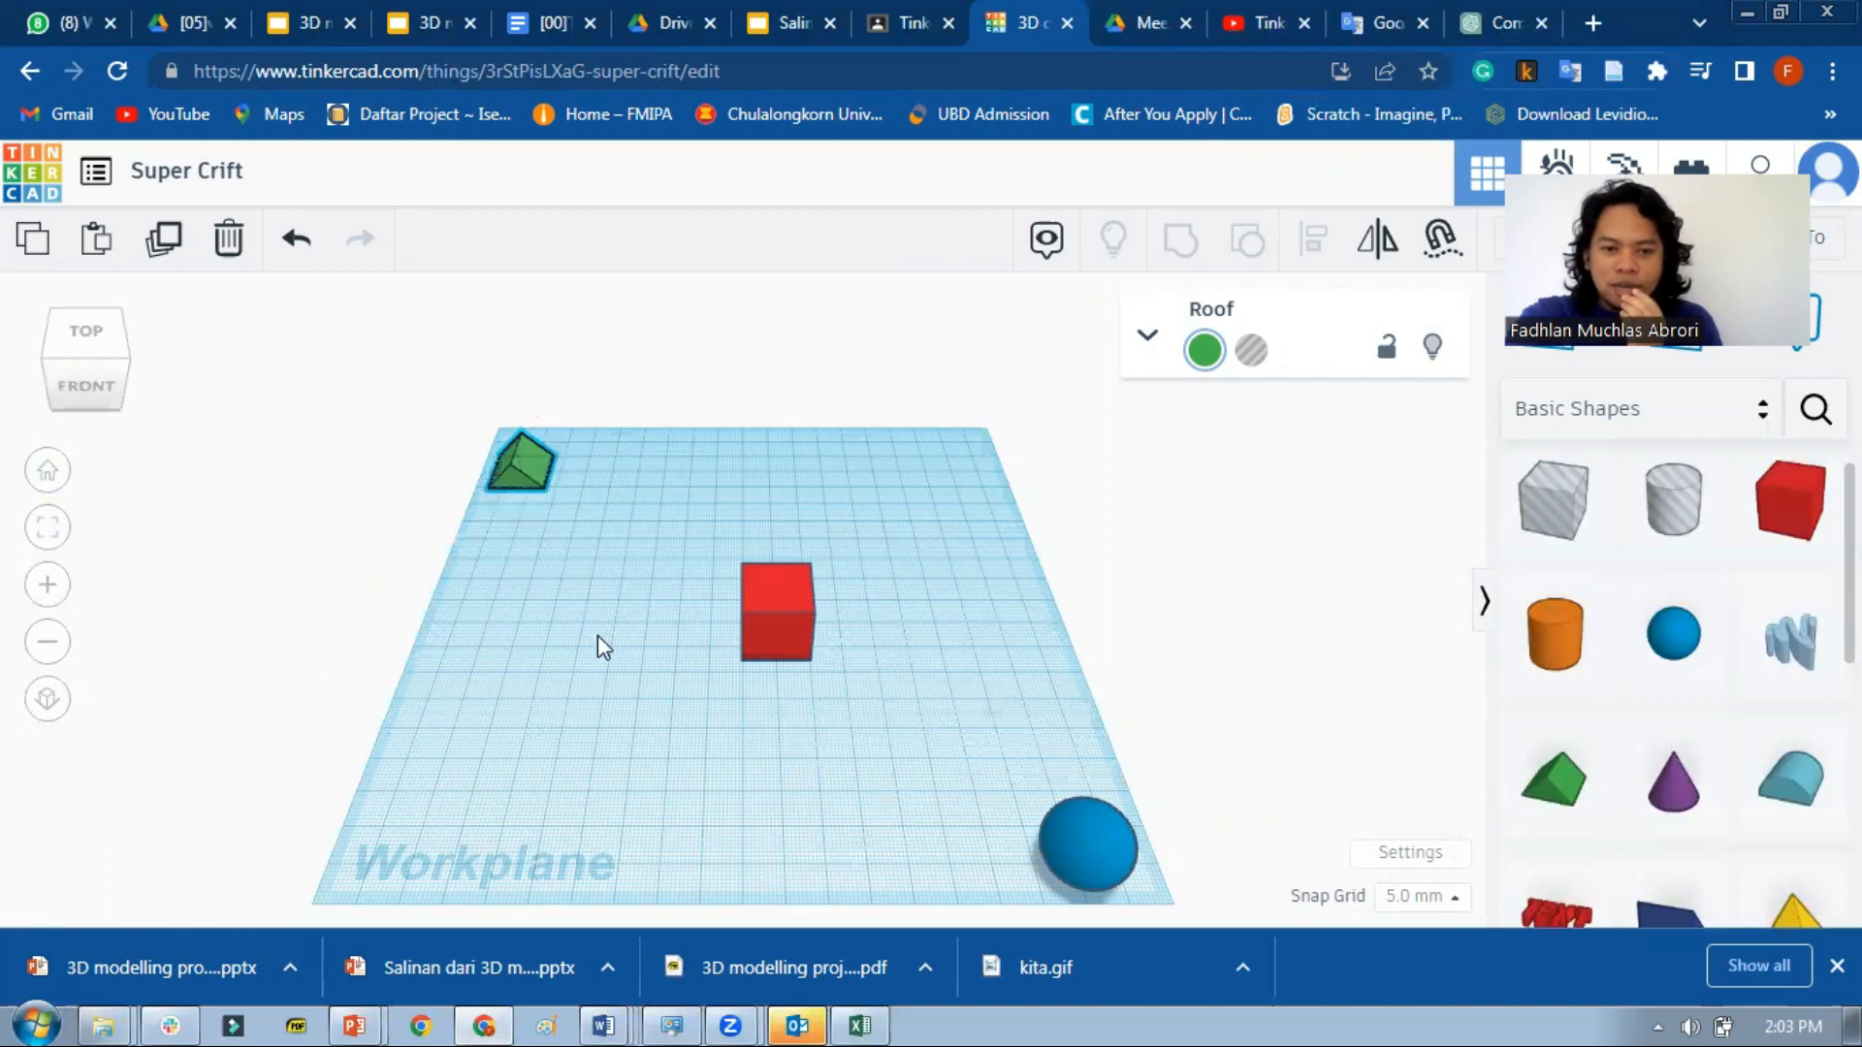
right_click_drag(642, 652, 545, 632)
left_click_drag(84, 359, 84, 368)
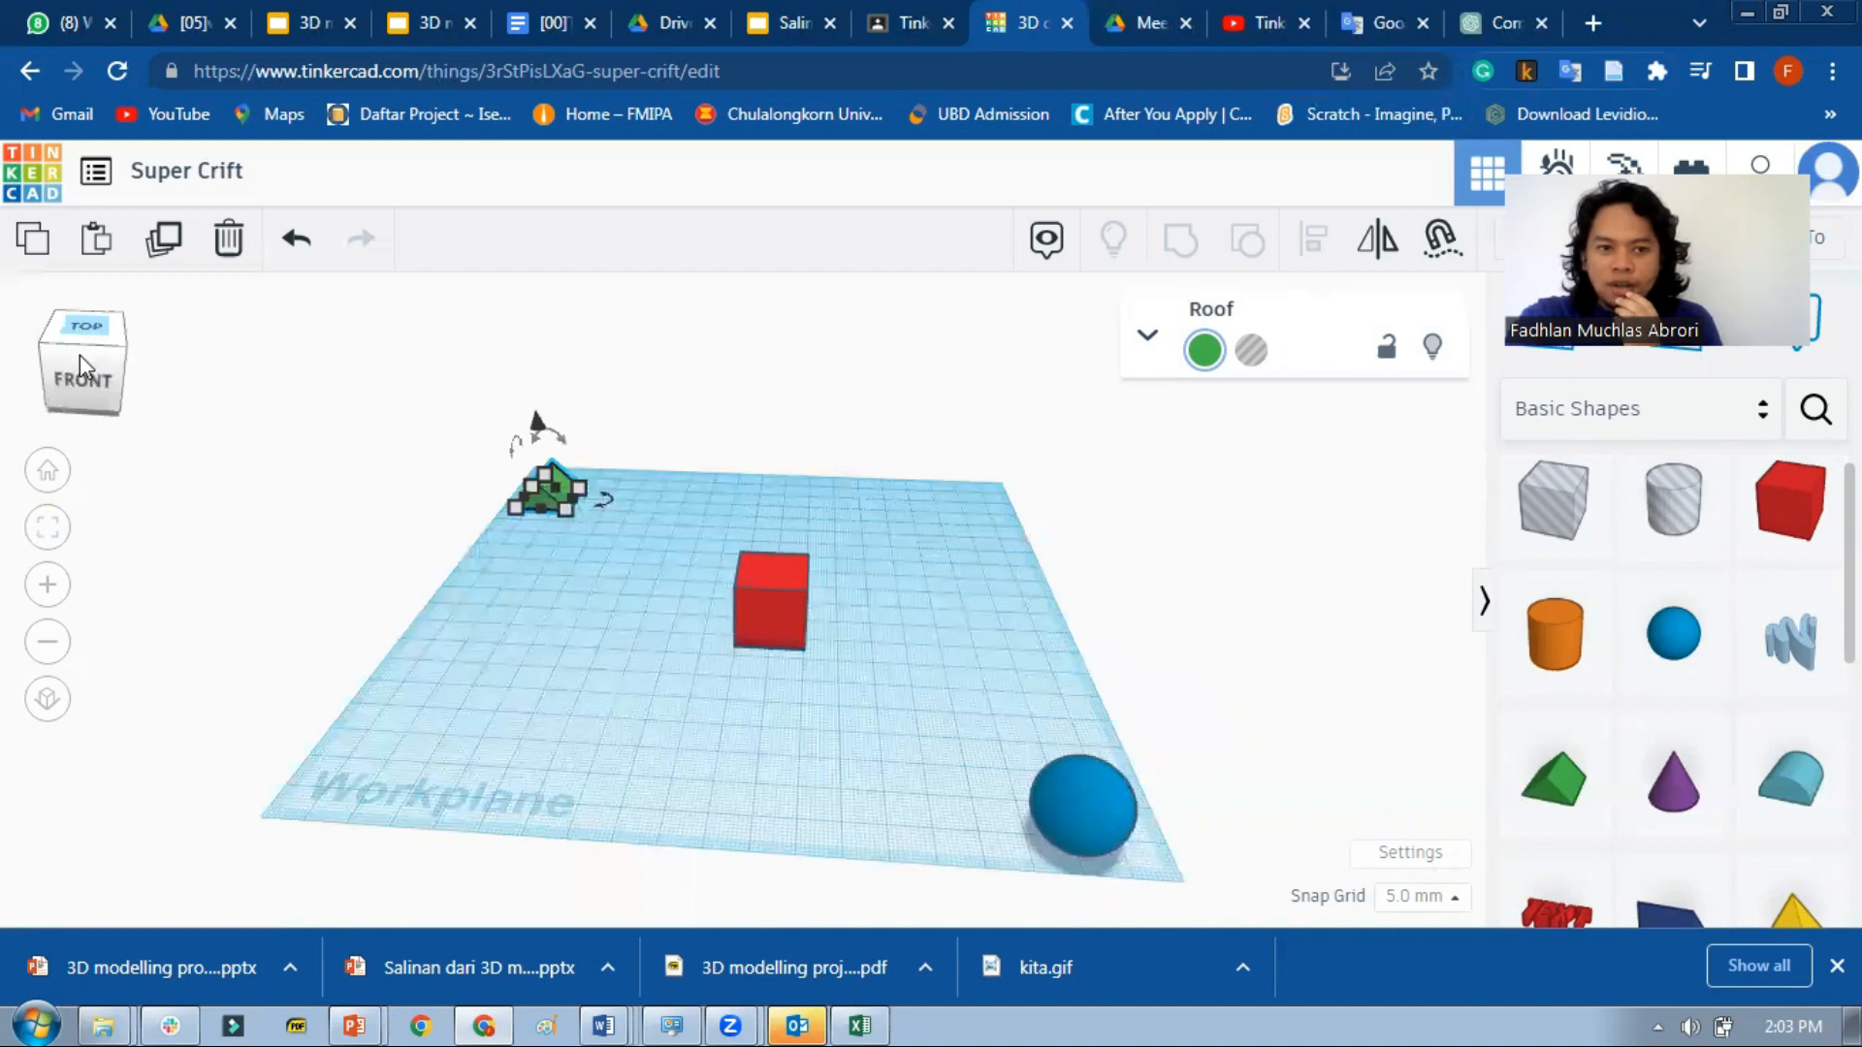
left_click_drag(78, 370, 69, 372)
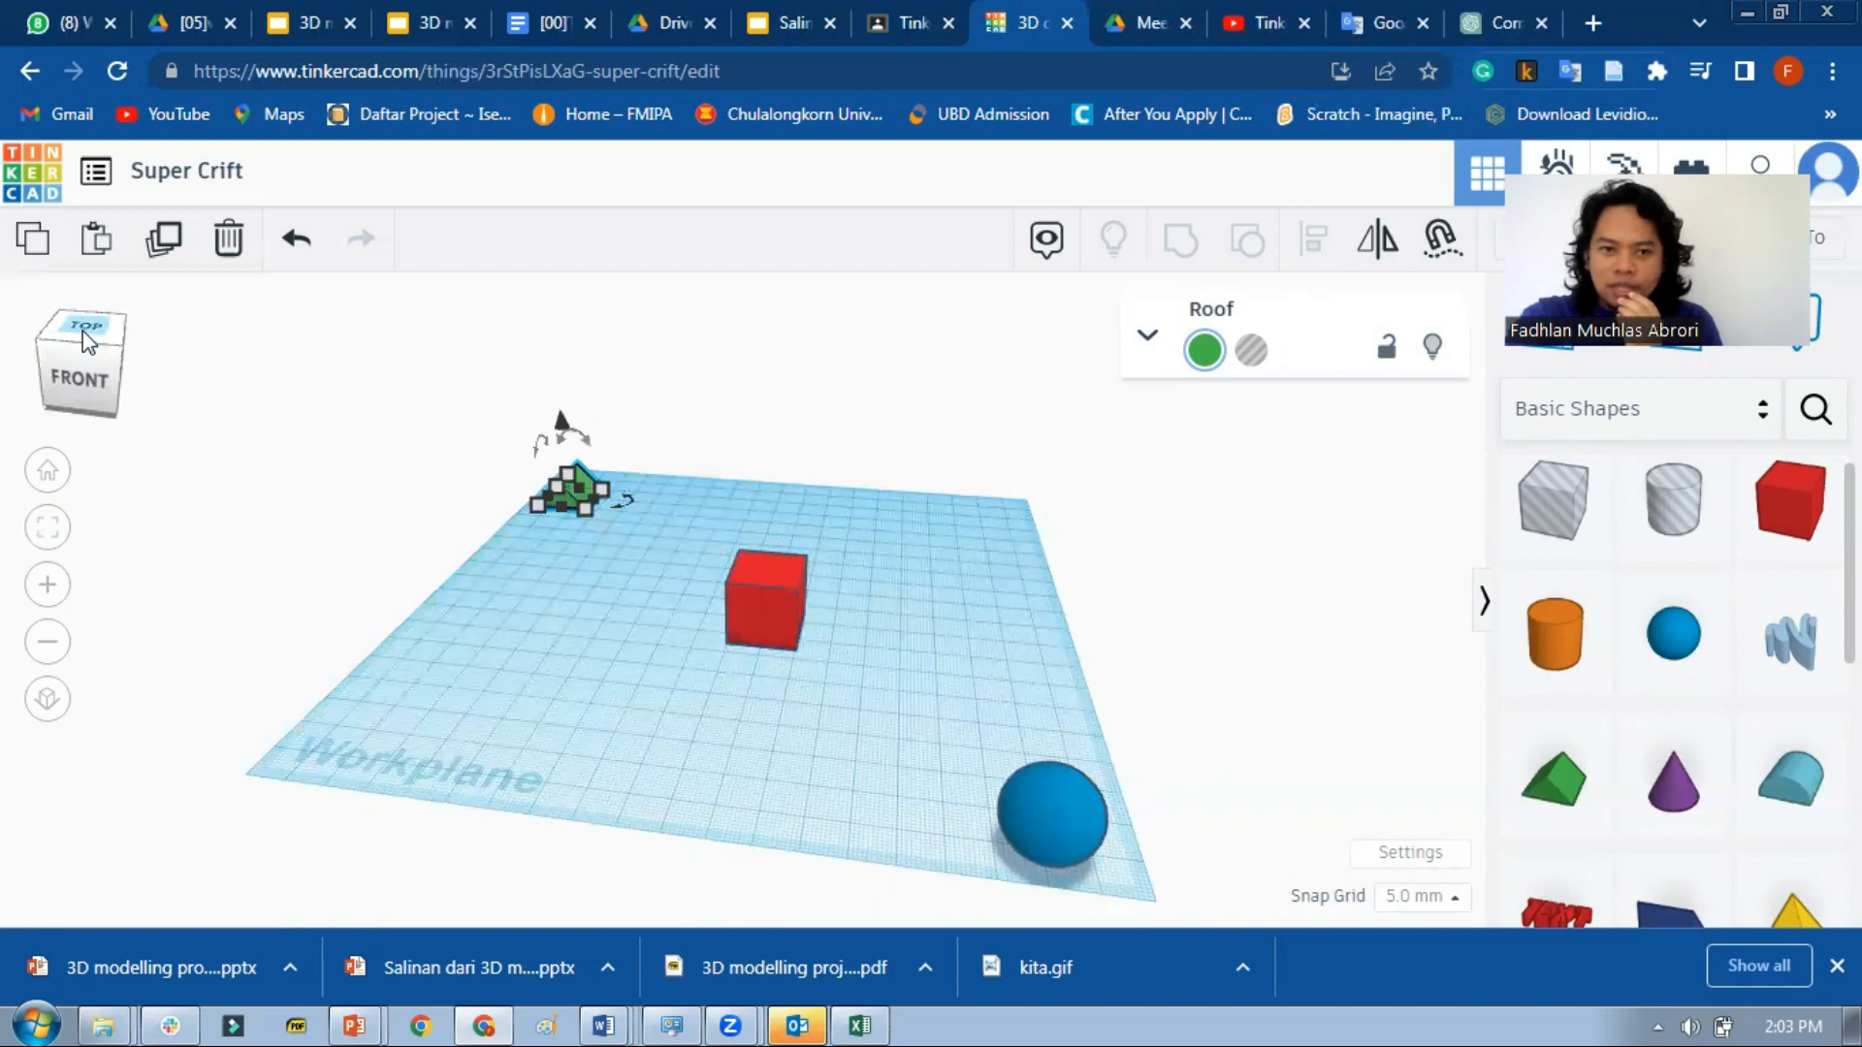
left_click(83, 328)
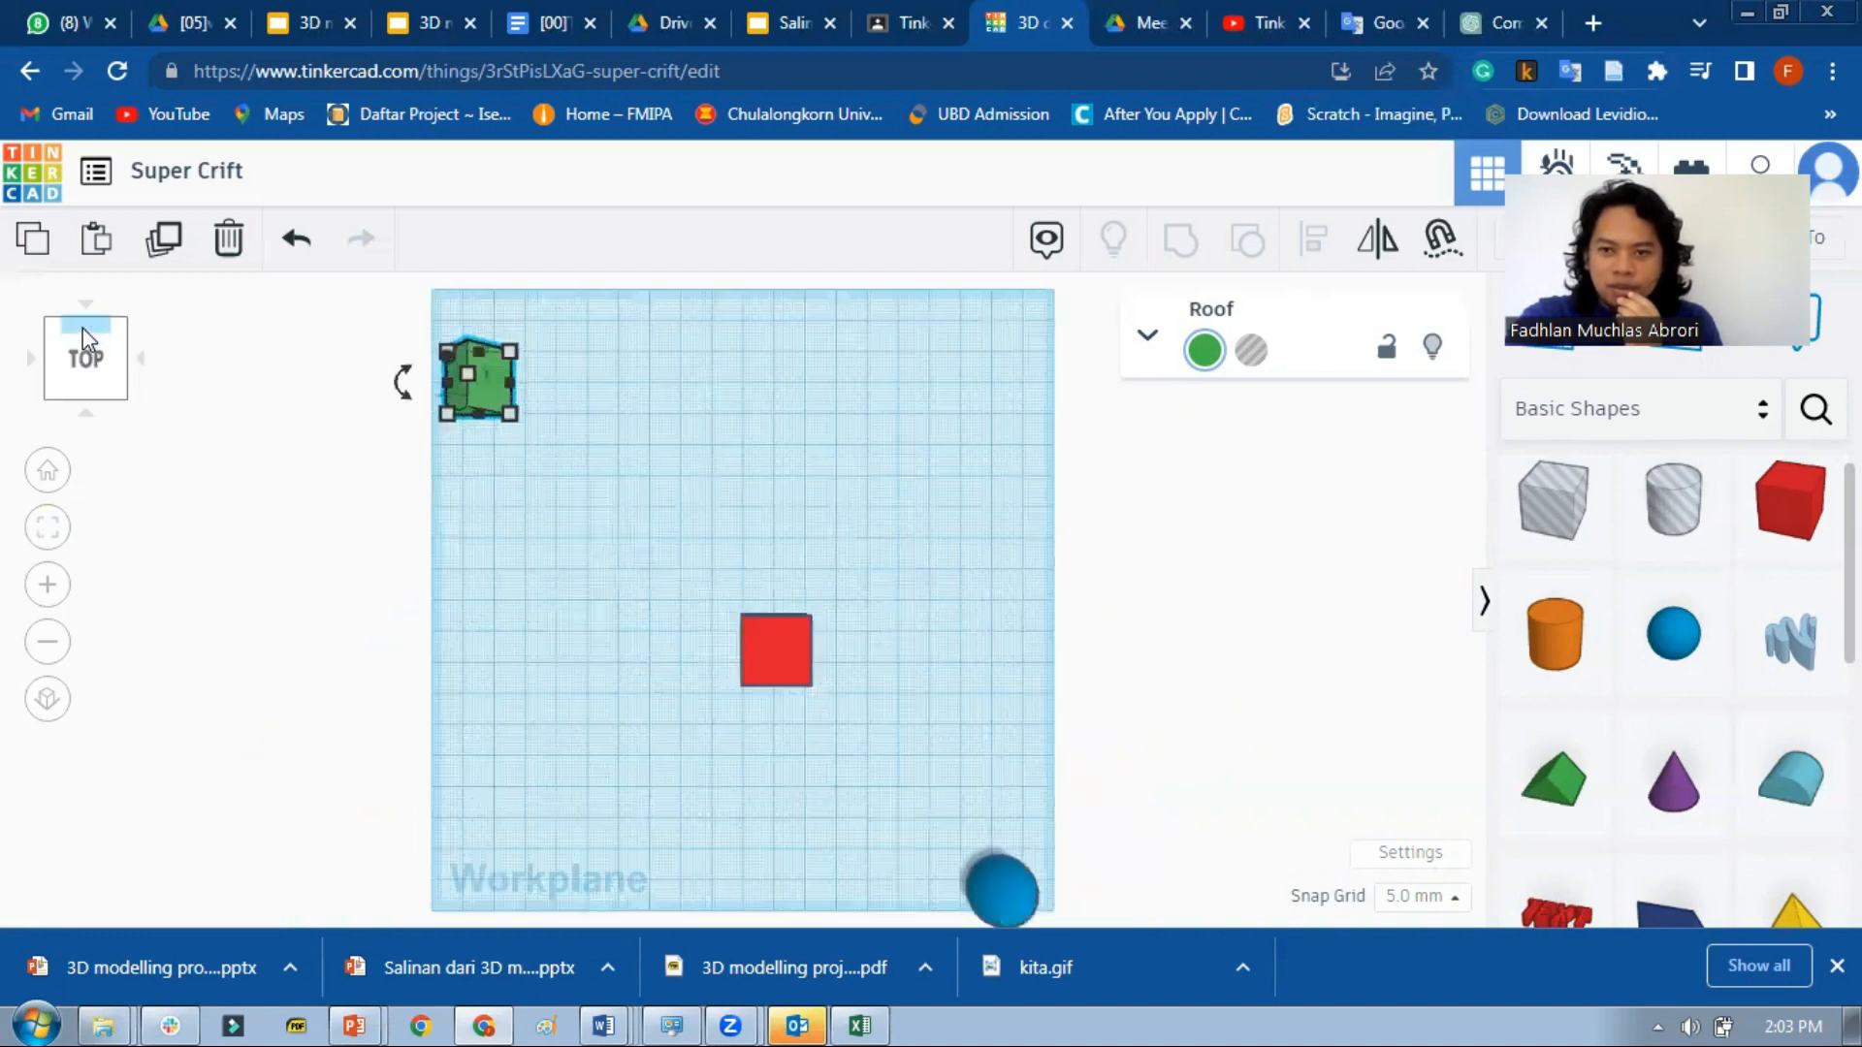
left_click(121, 367)
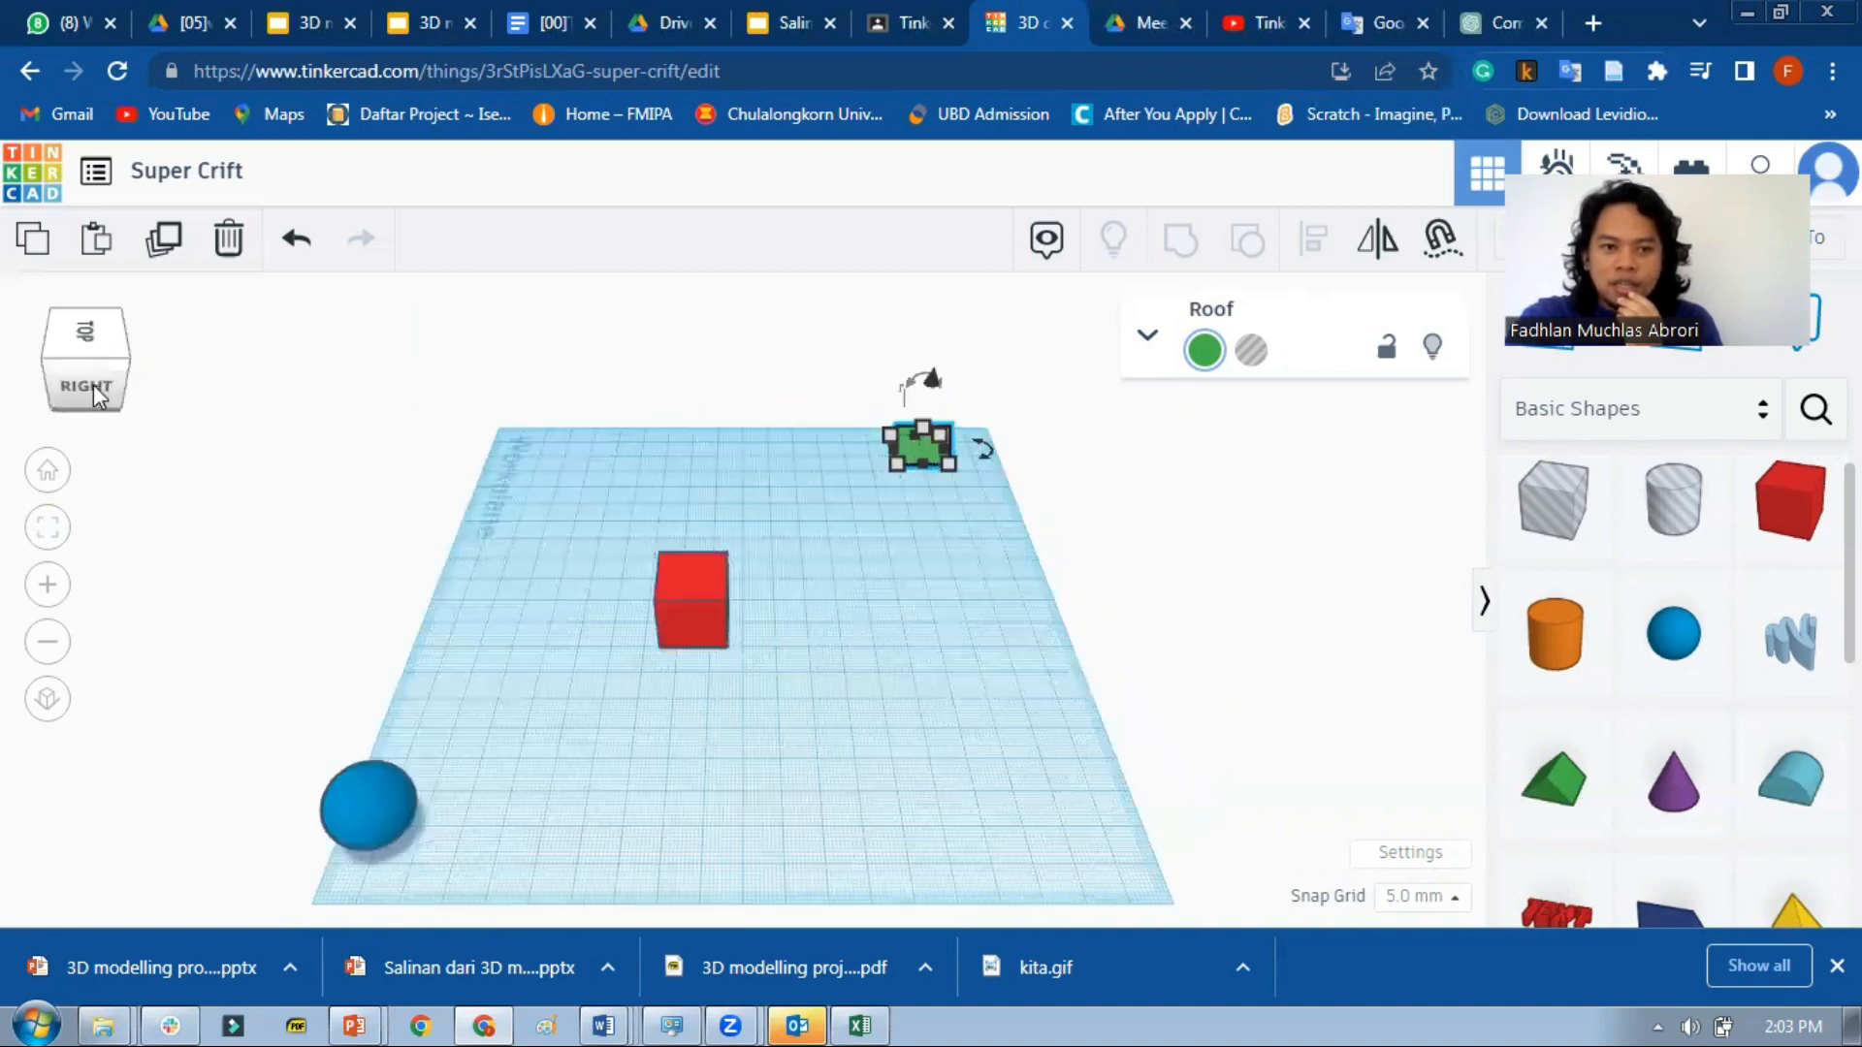
left_click(93, 384)
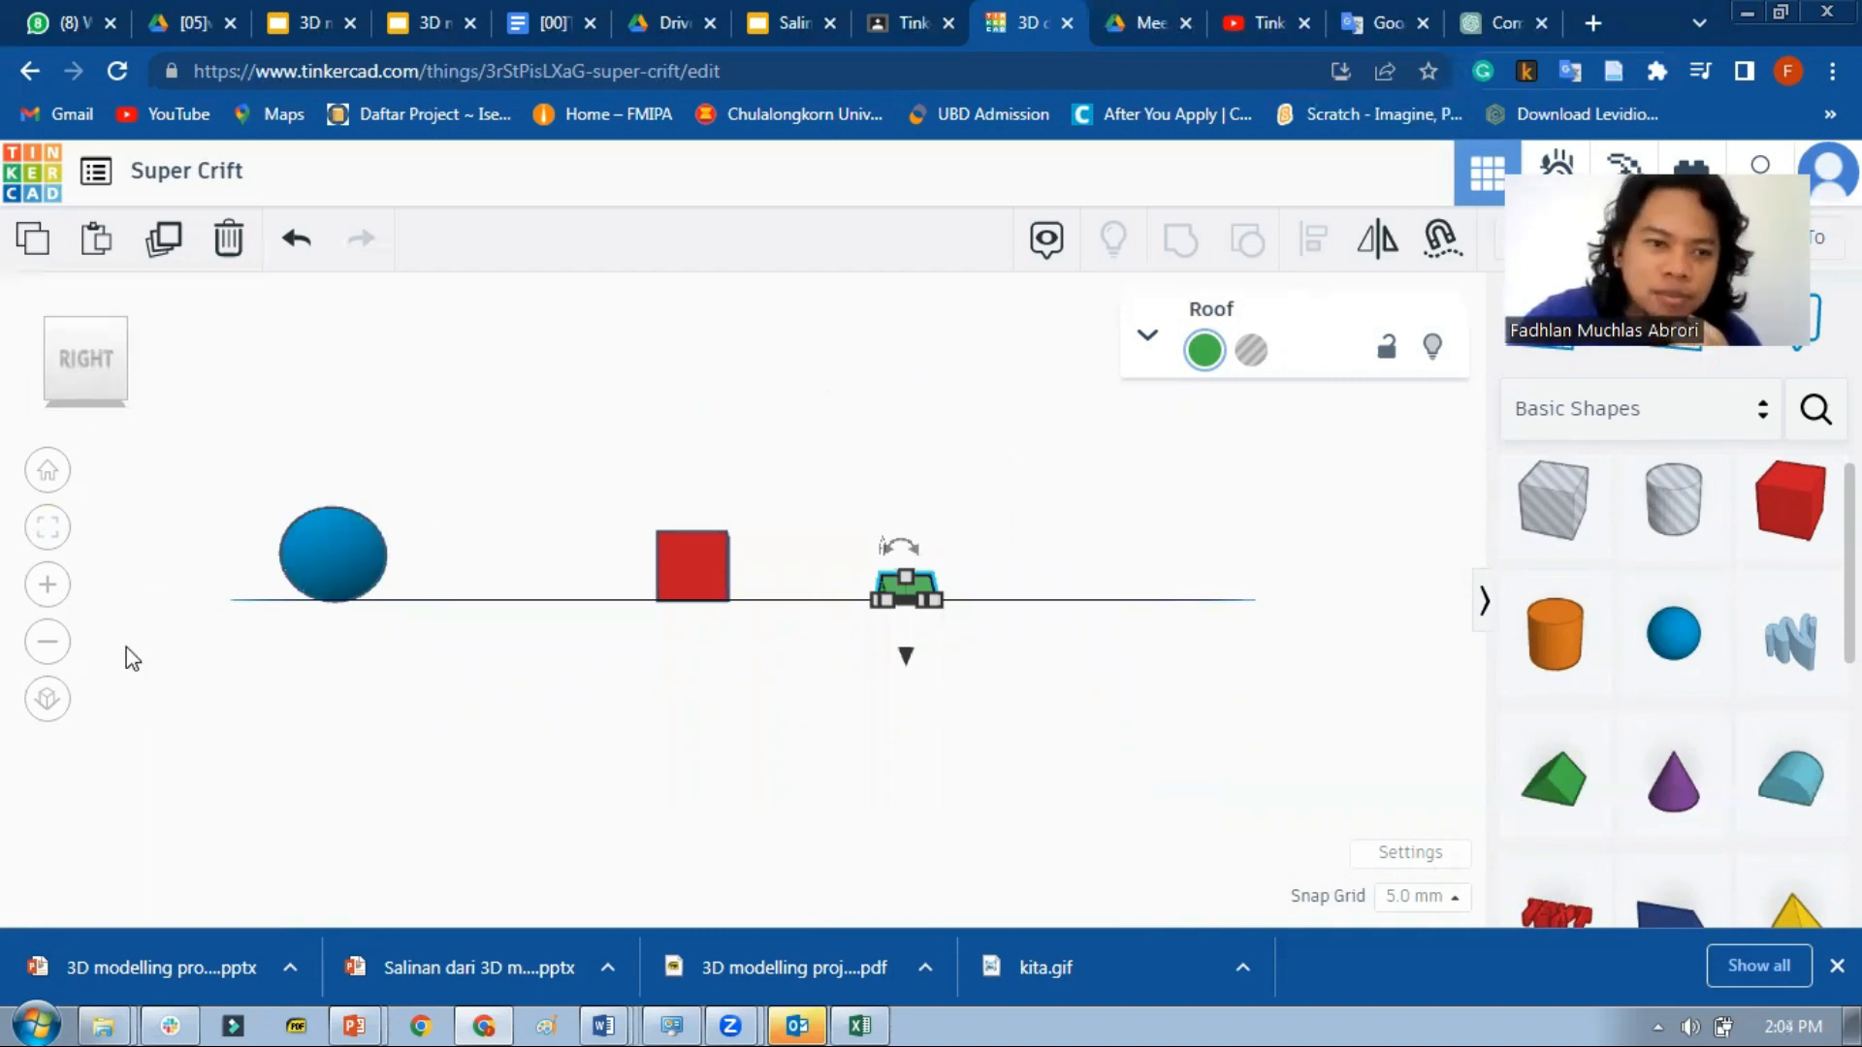
left_click(39, 475)
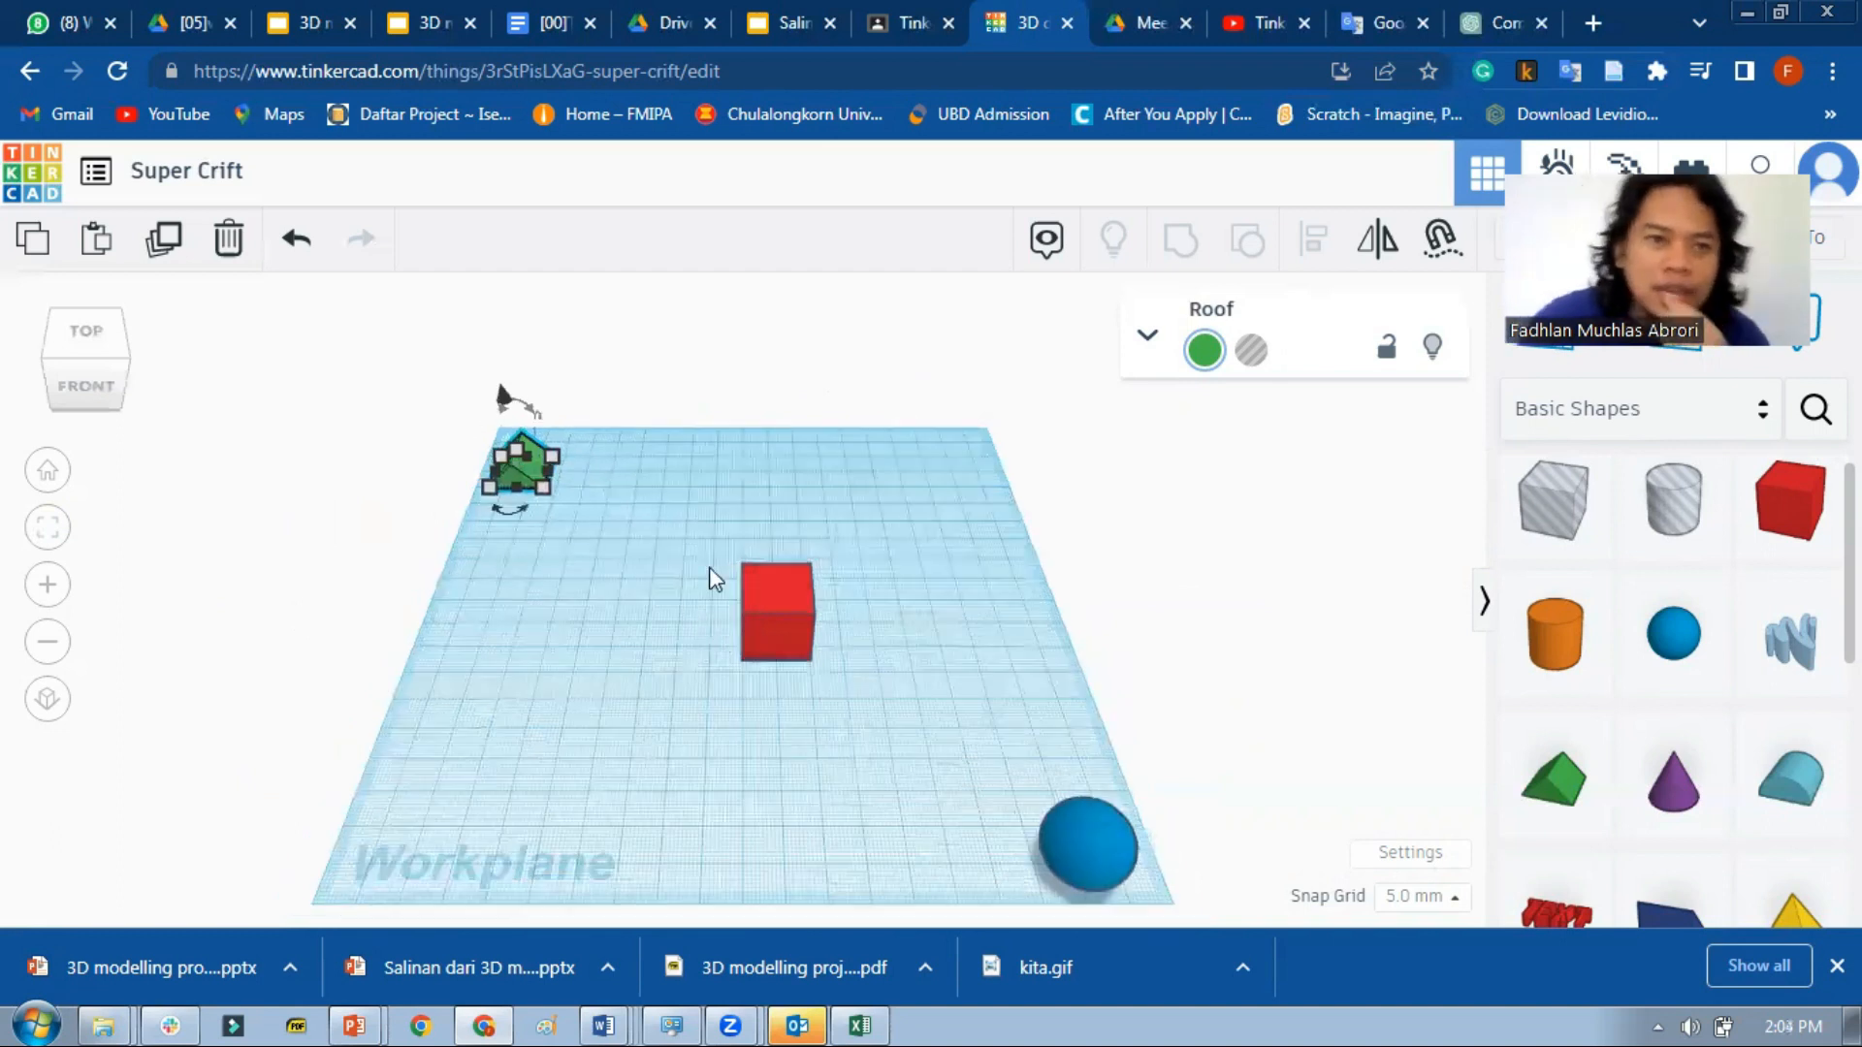
Zoom in on the red box with the fit-to-selection view and reset to the home view.
left_click(776, 613)
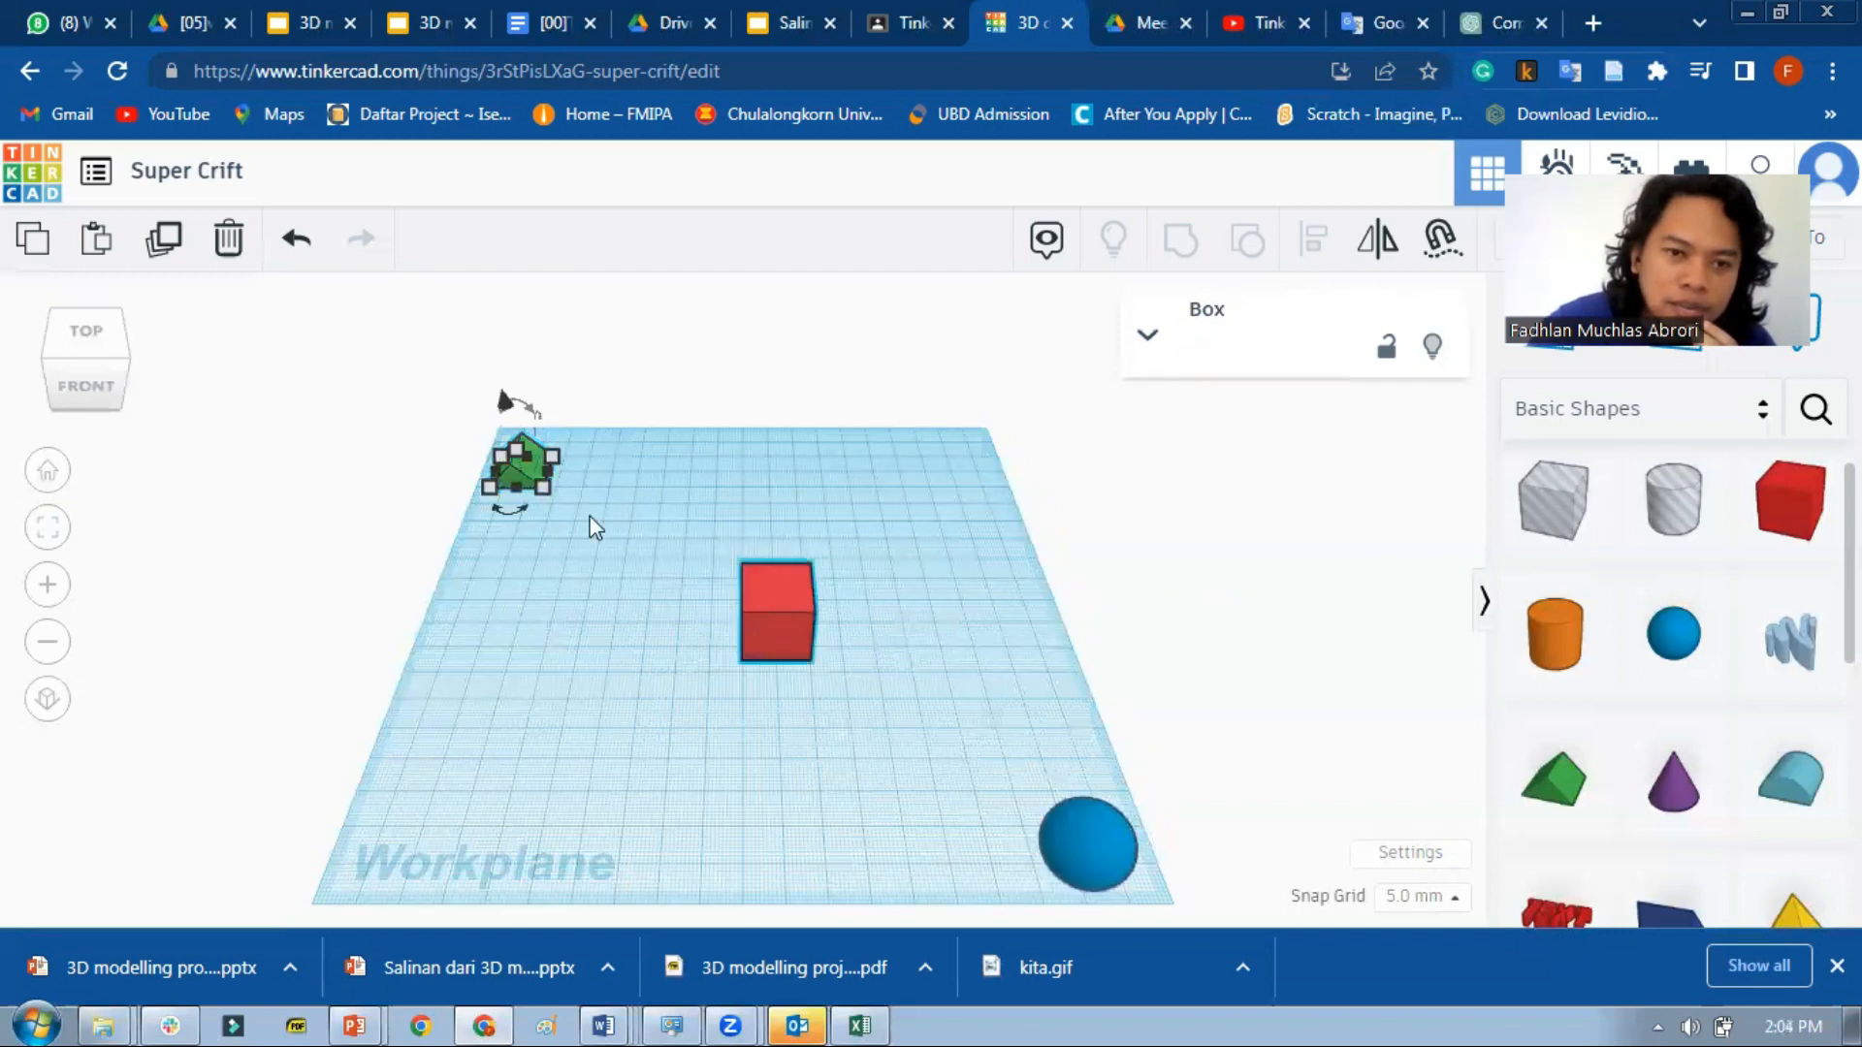
left_click(611, 528)
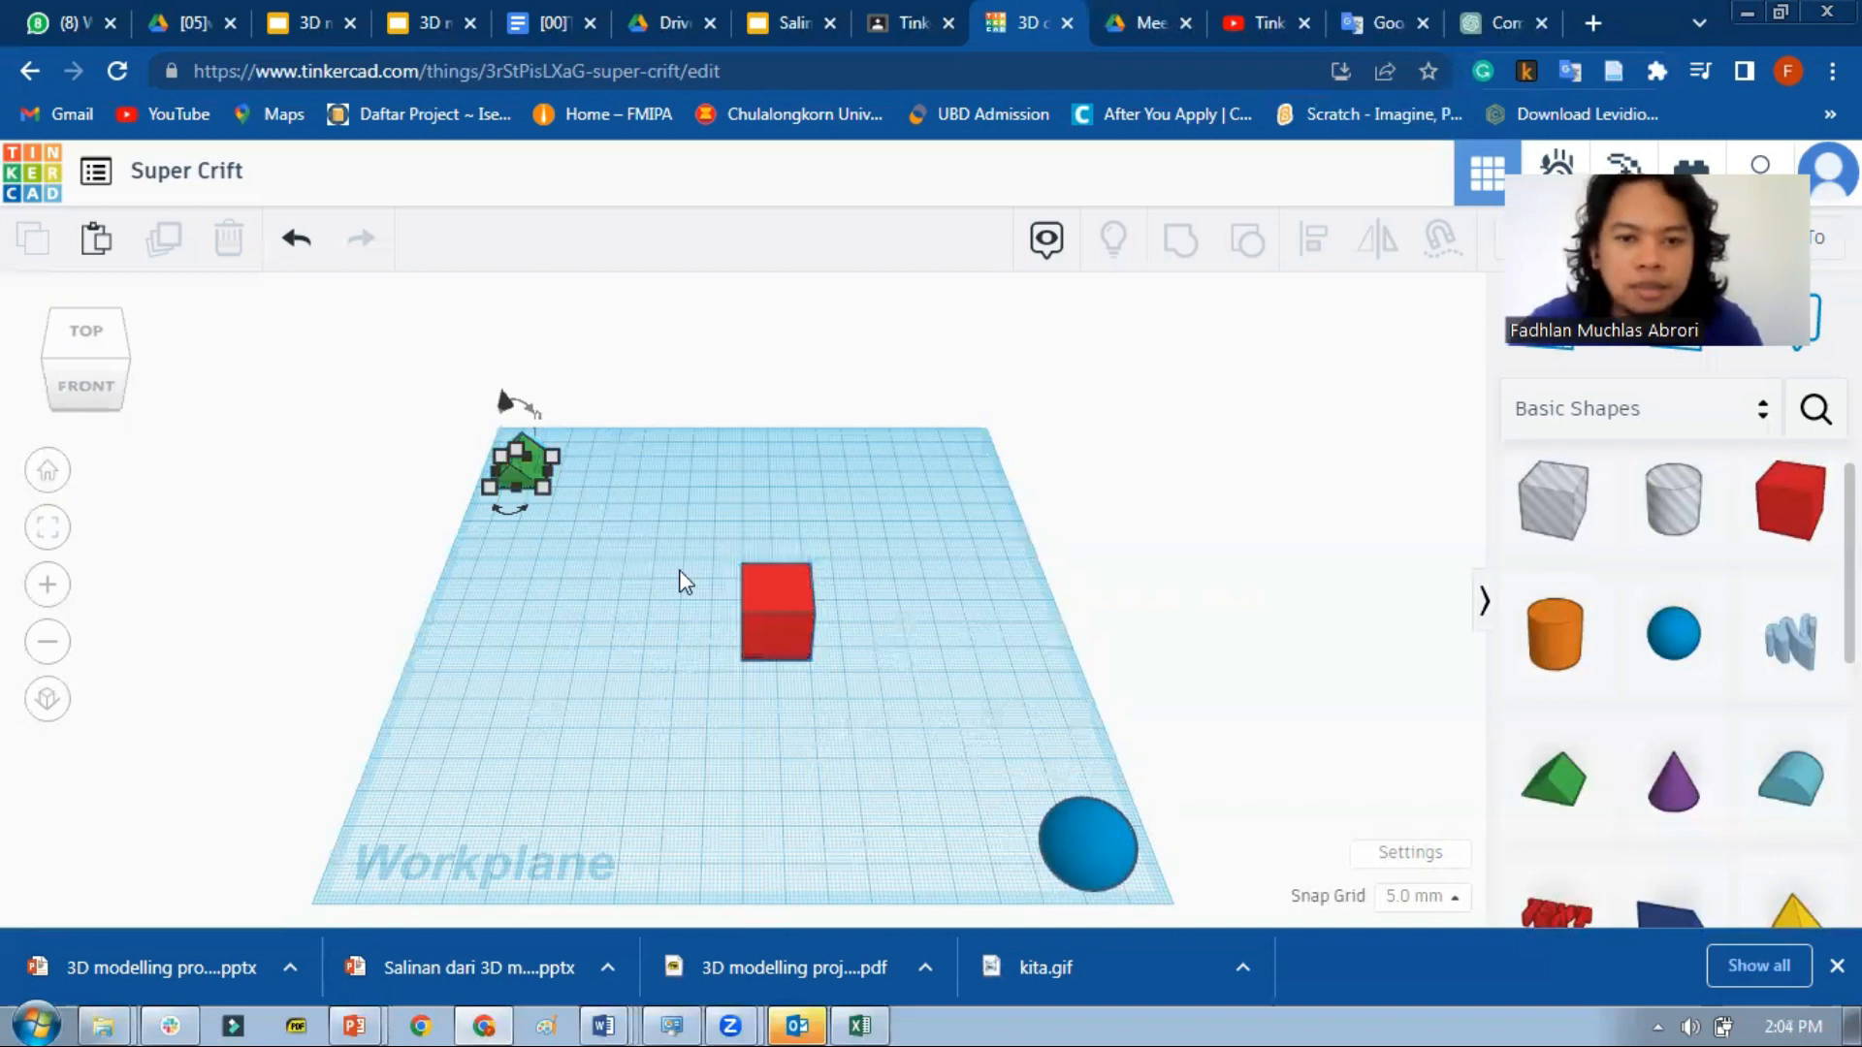
left_click(772, 621)
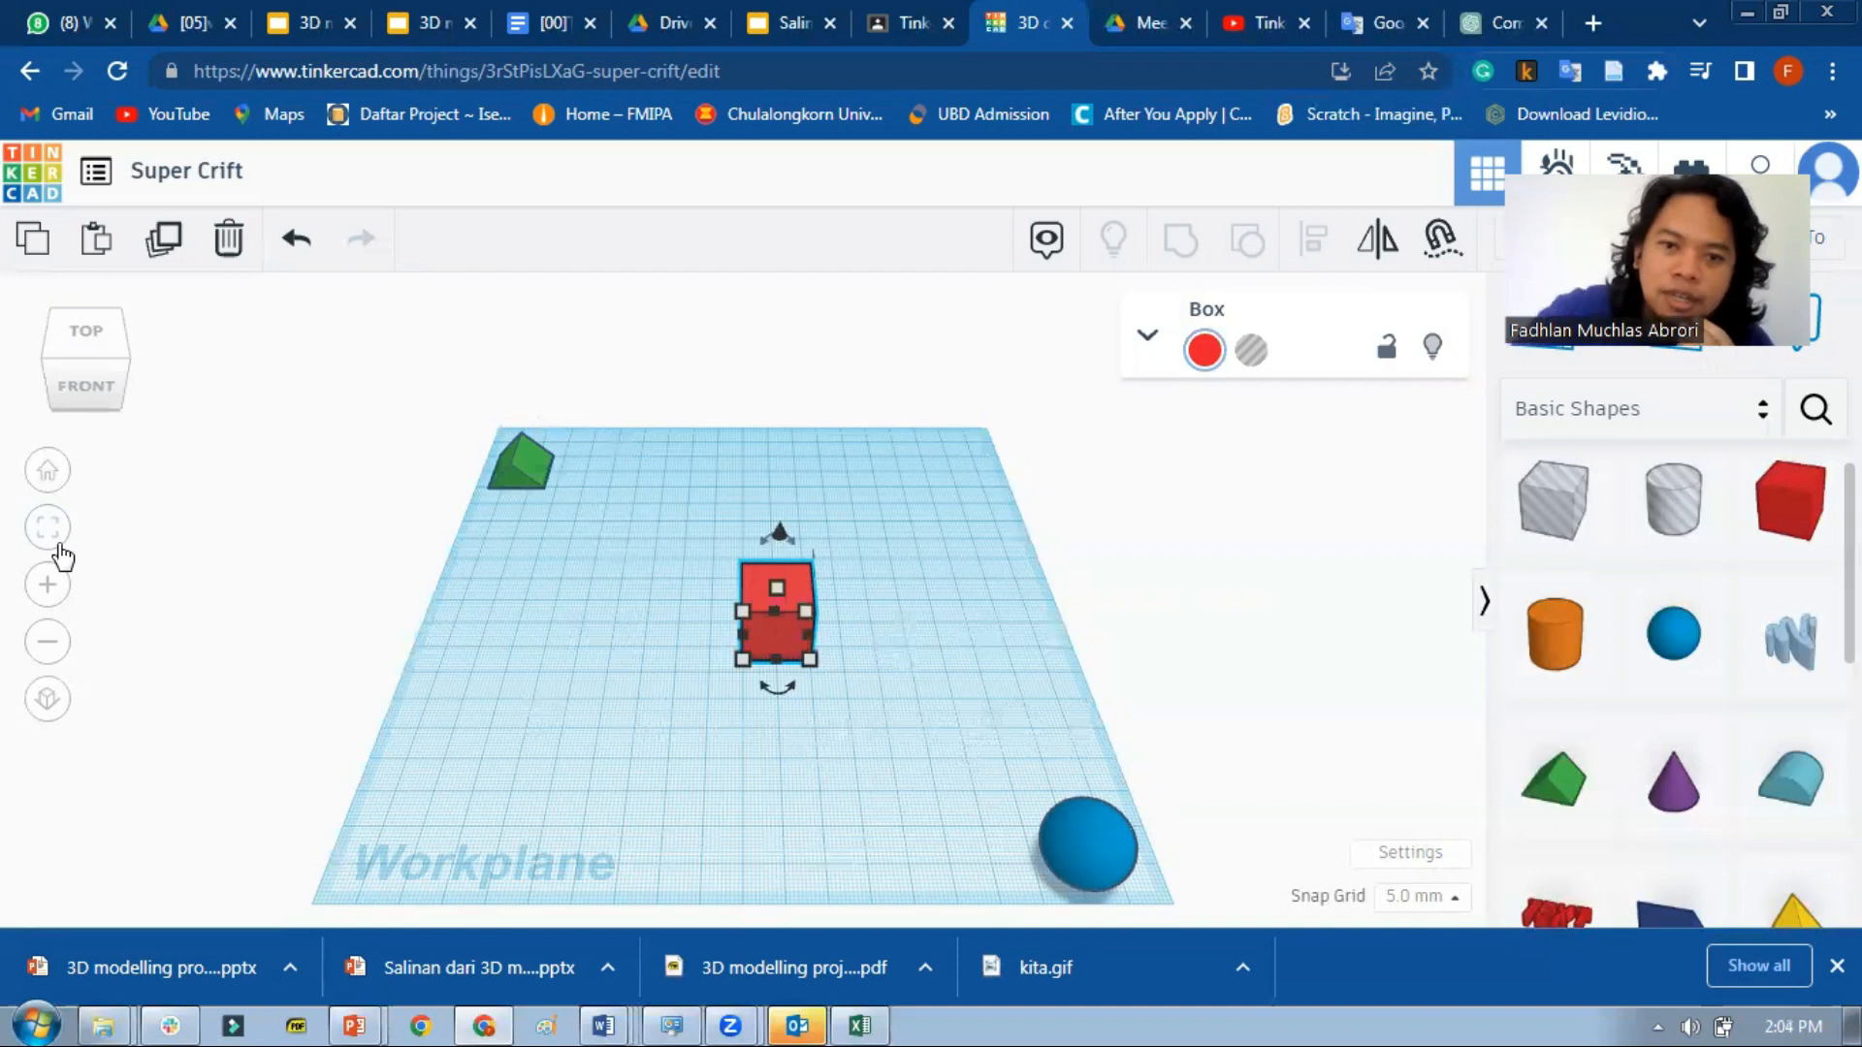
left_click(59, 549)
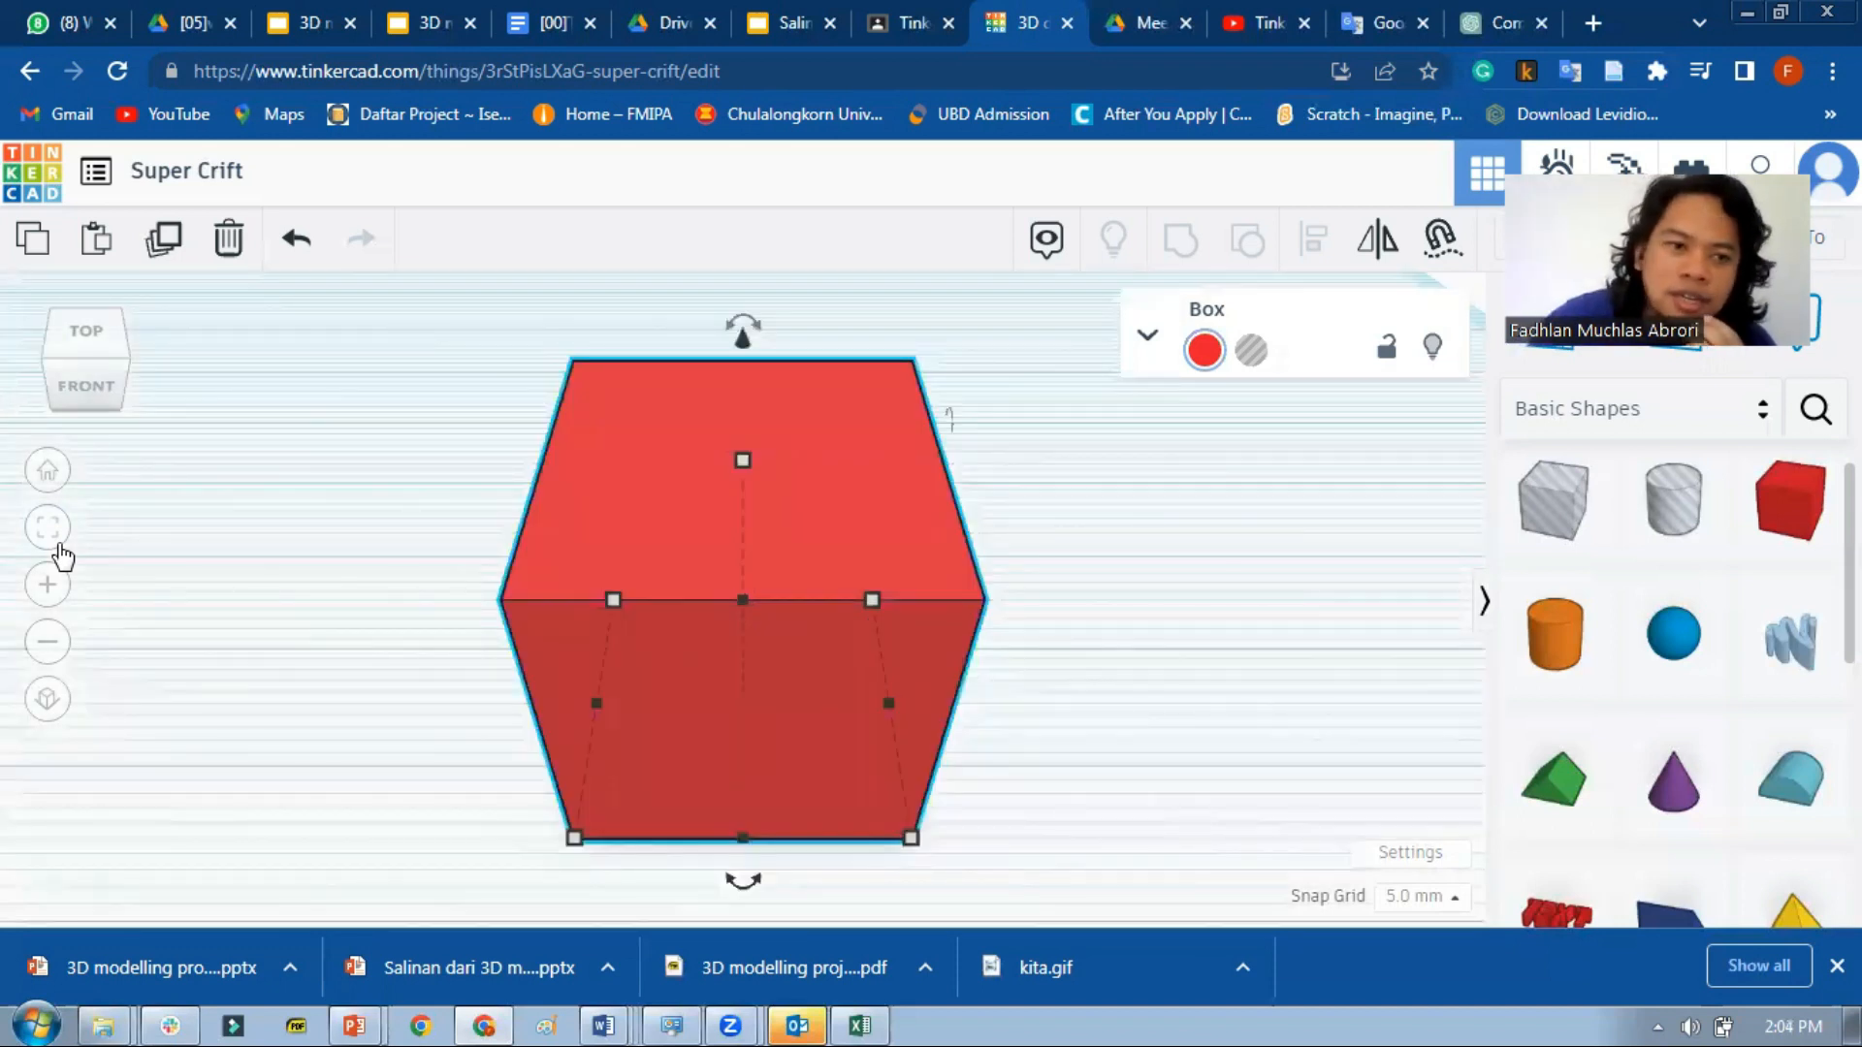
left_click(47, 470)
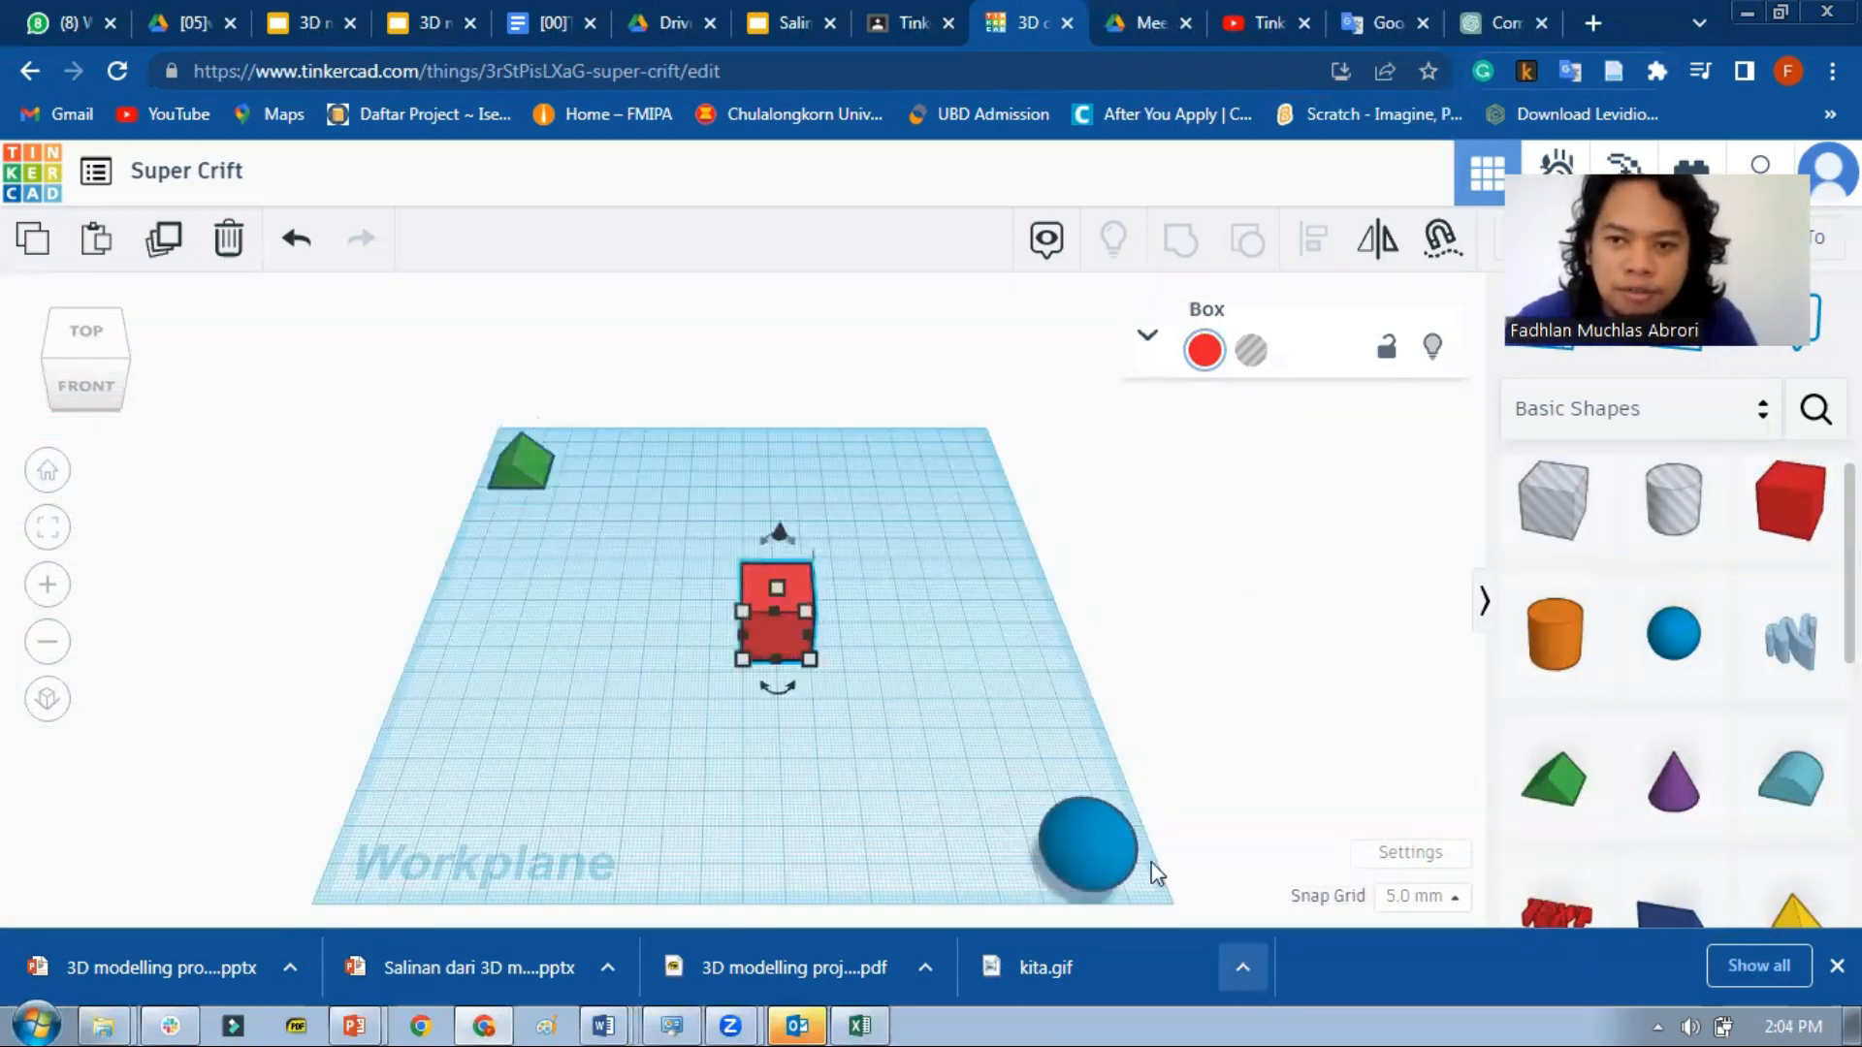
Select the blue sphere together with the red box, fit the view to both shapes, and clear the selection.
left_click(1094, 839, "shift")
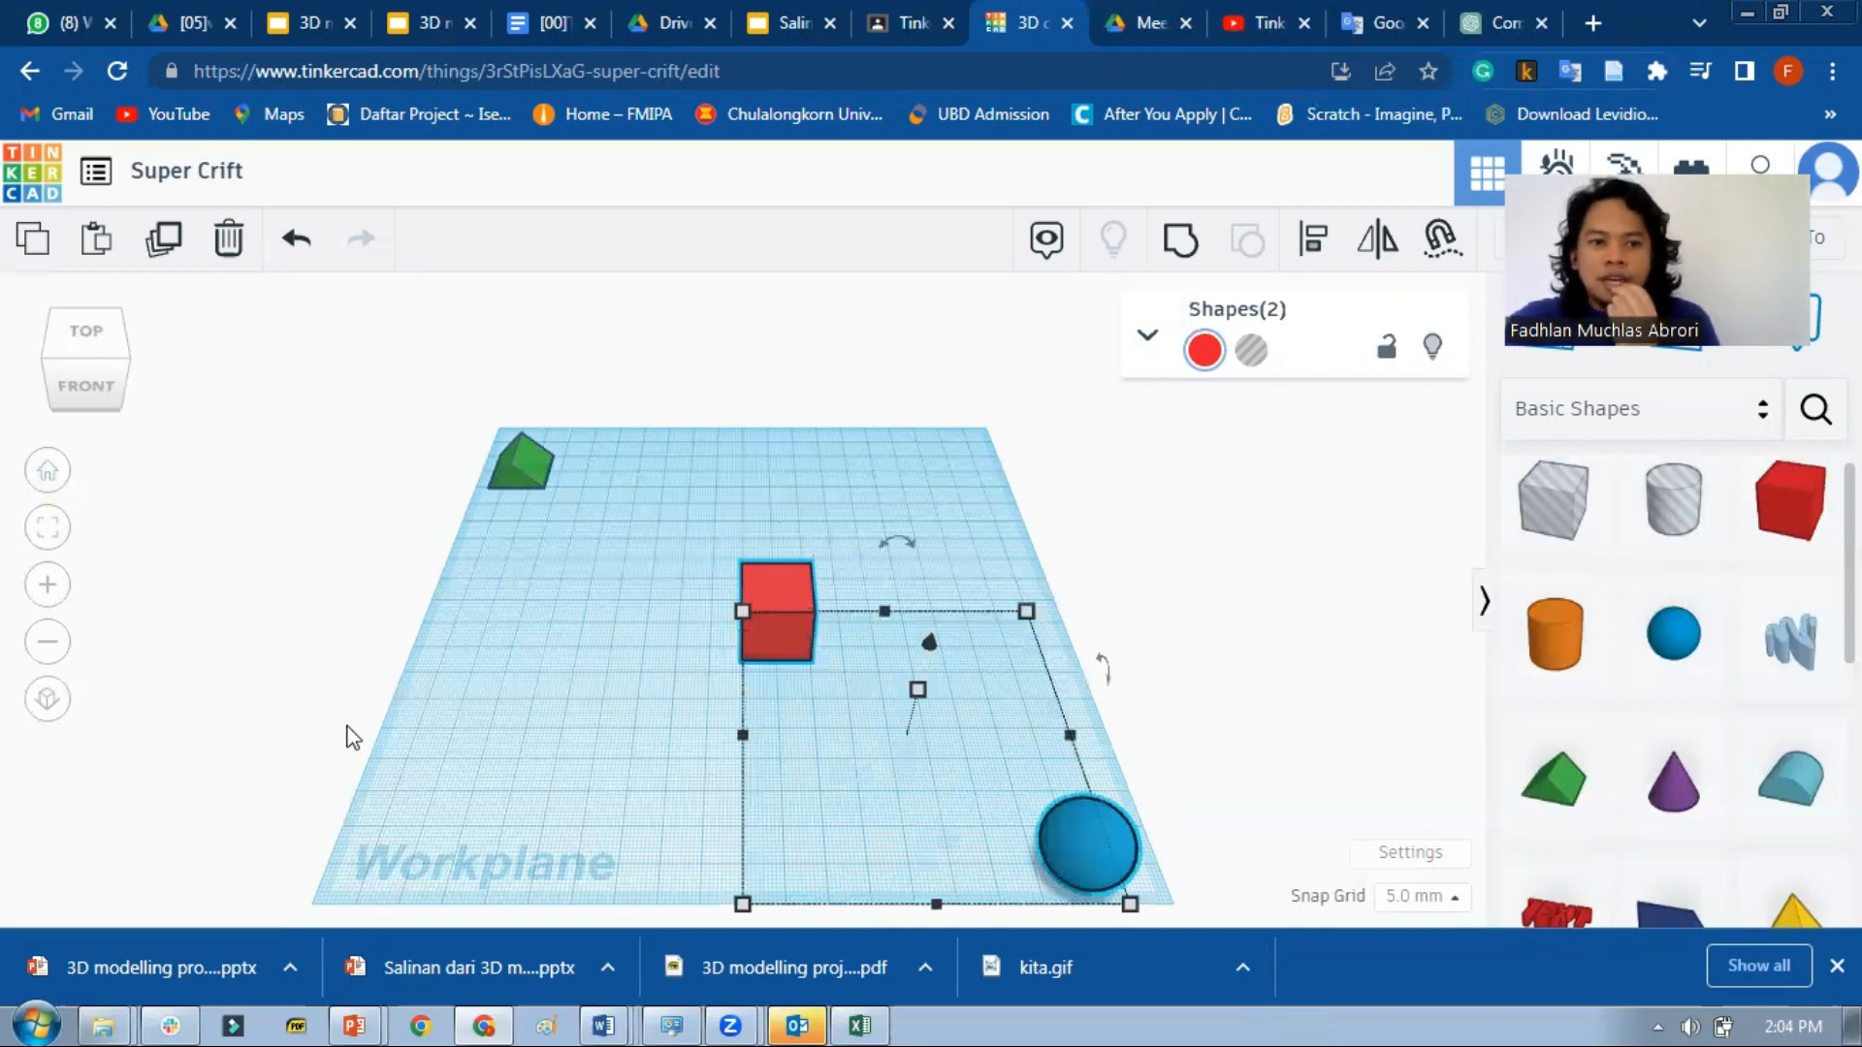
left_click(47, 526)
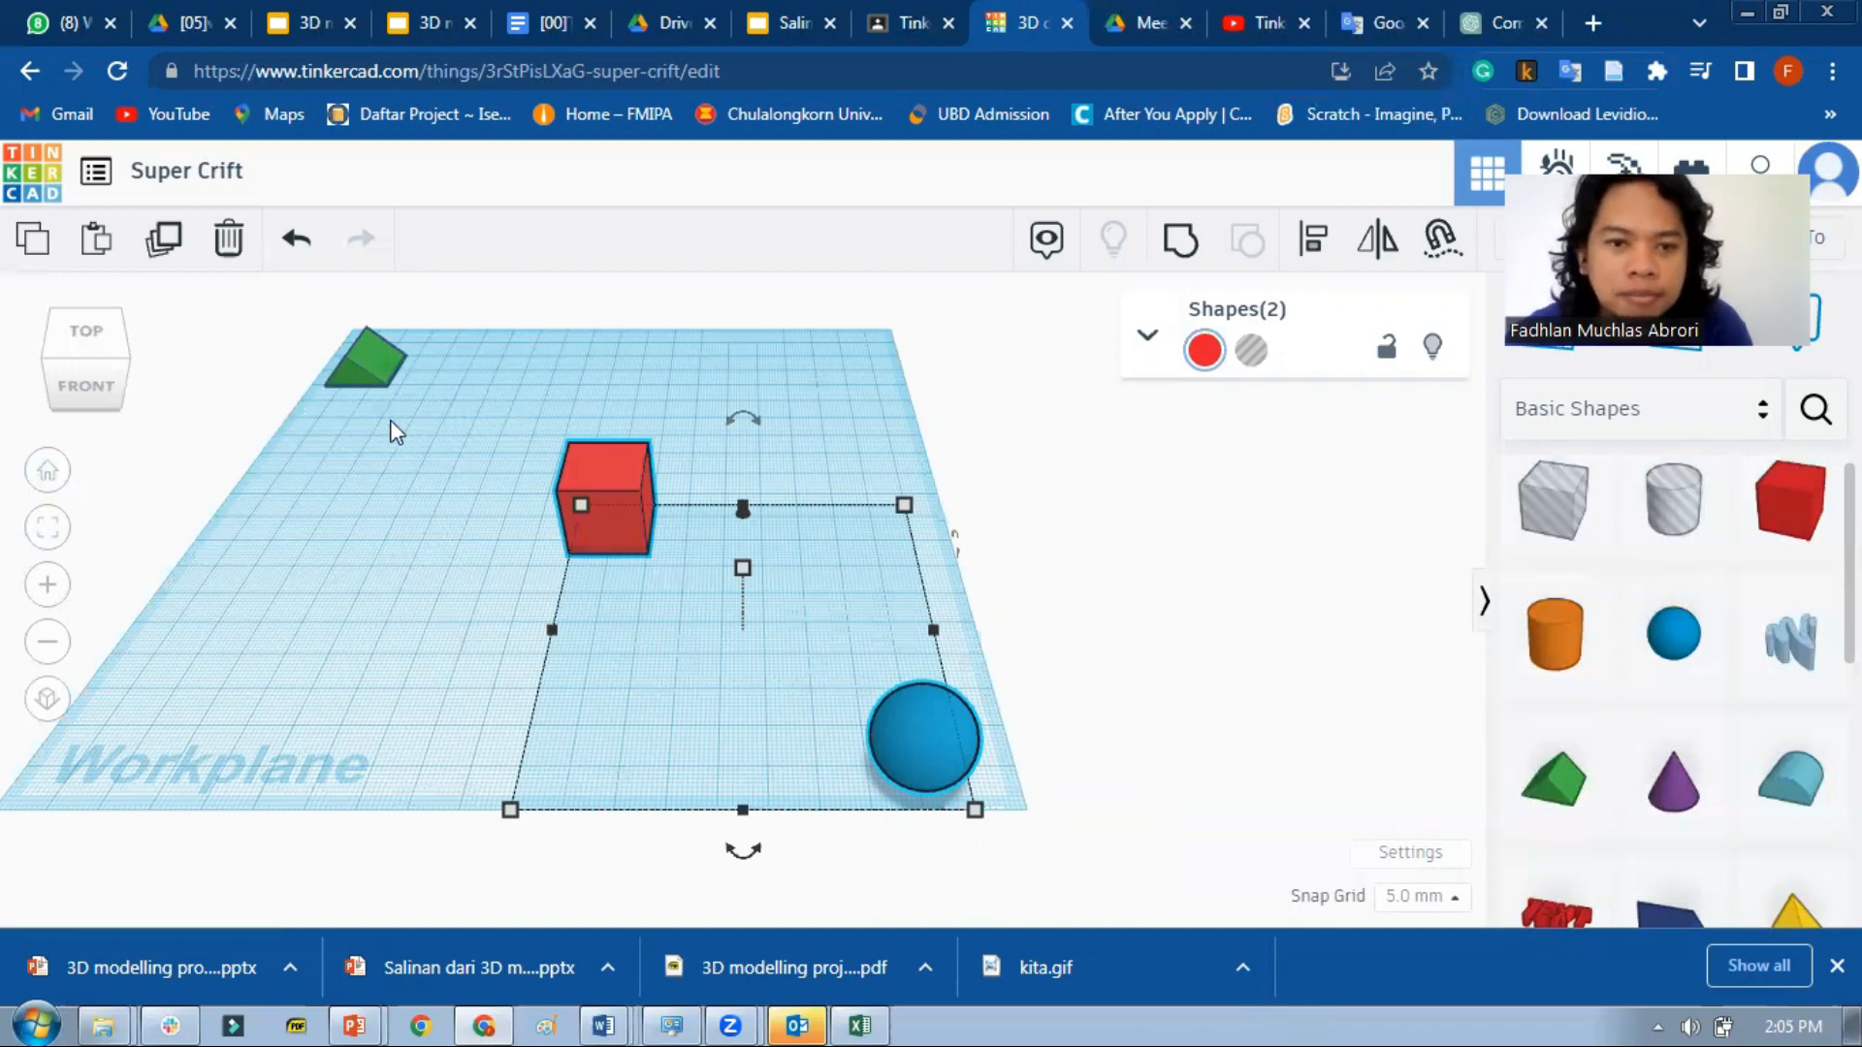
left_click(603, 532)
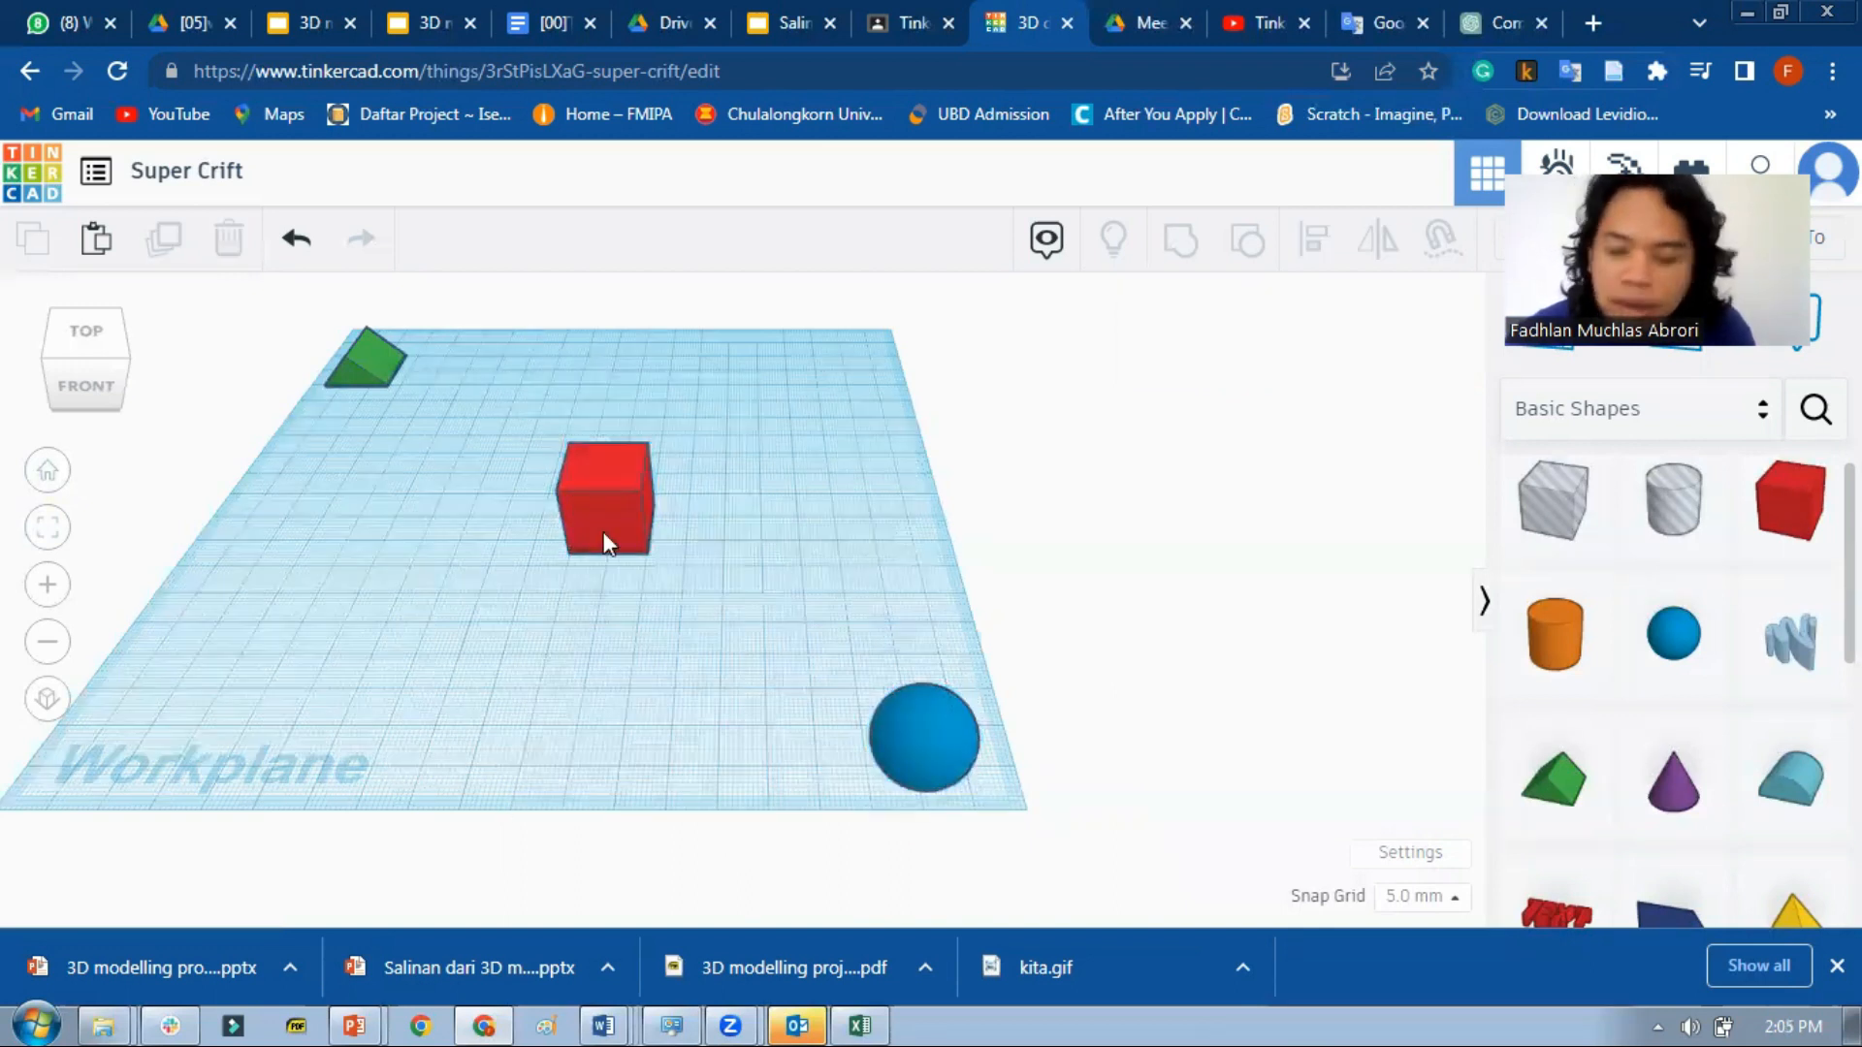
Move the red box toward the front left of the workplane and nudge it sideways, ending further left.
left_click(603, 533)
left_click_drag(603, 531, 565, 560)
key("Left")
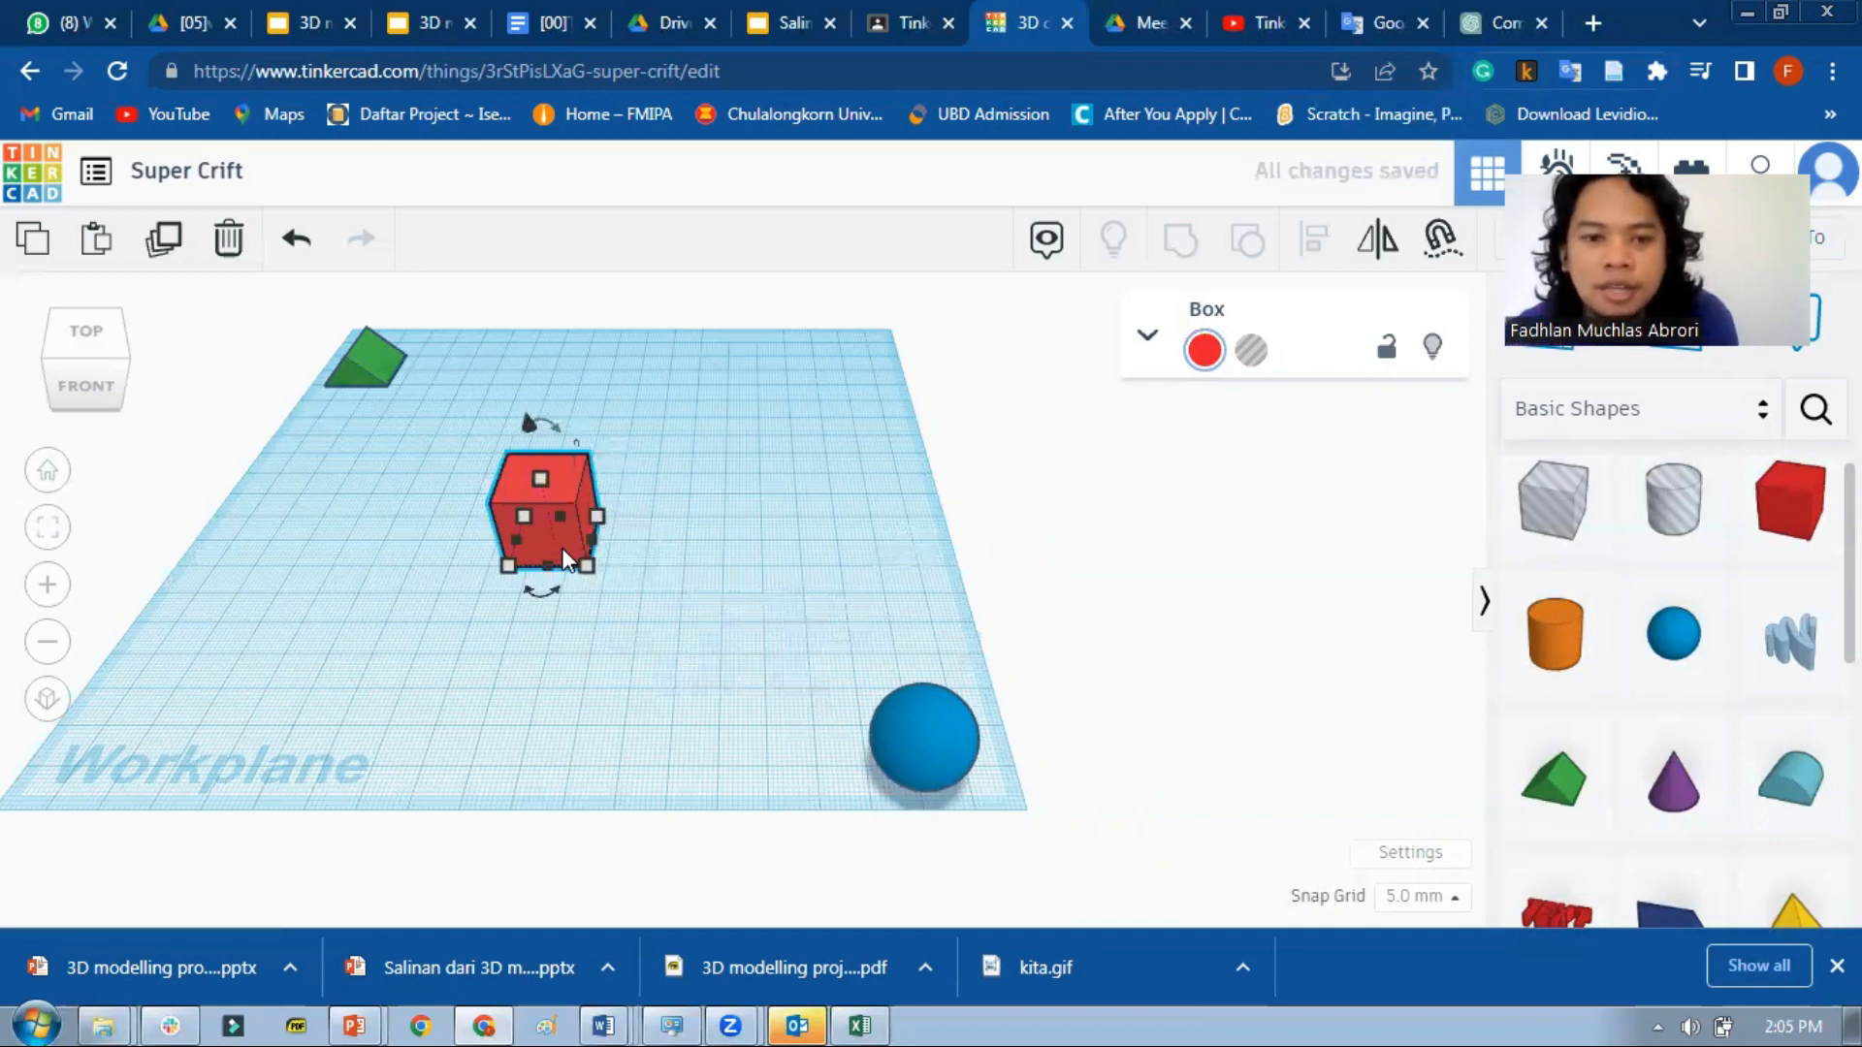
key("Right")
key("Right")
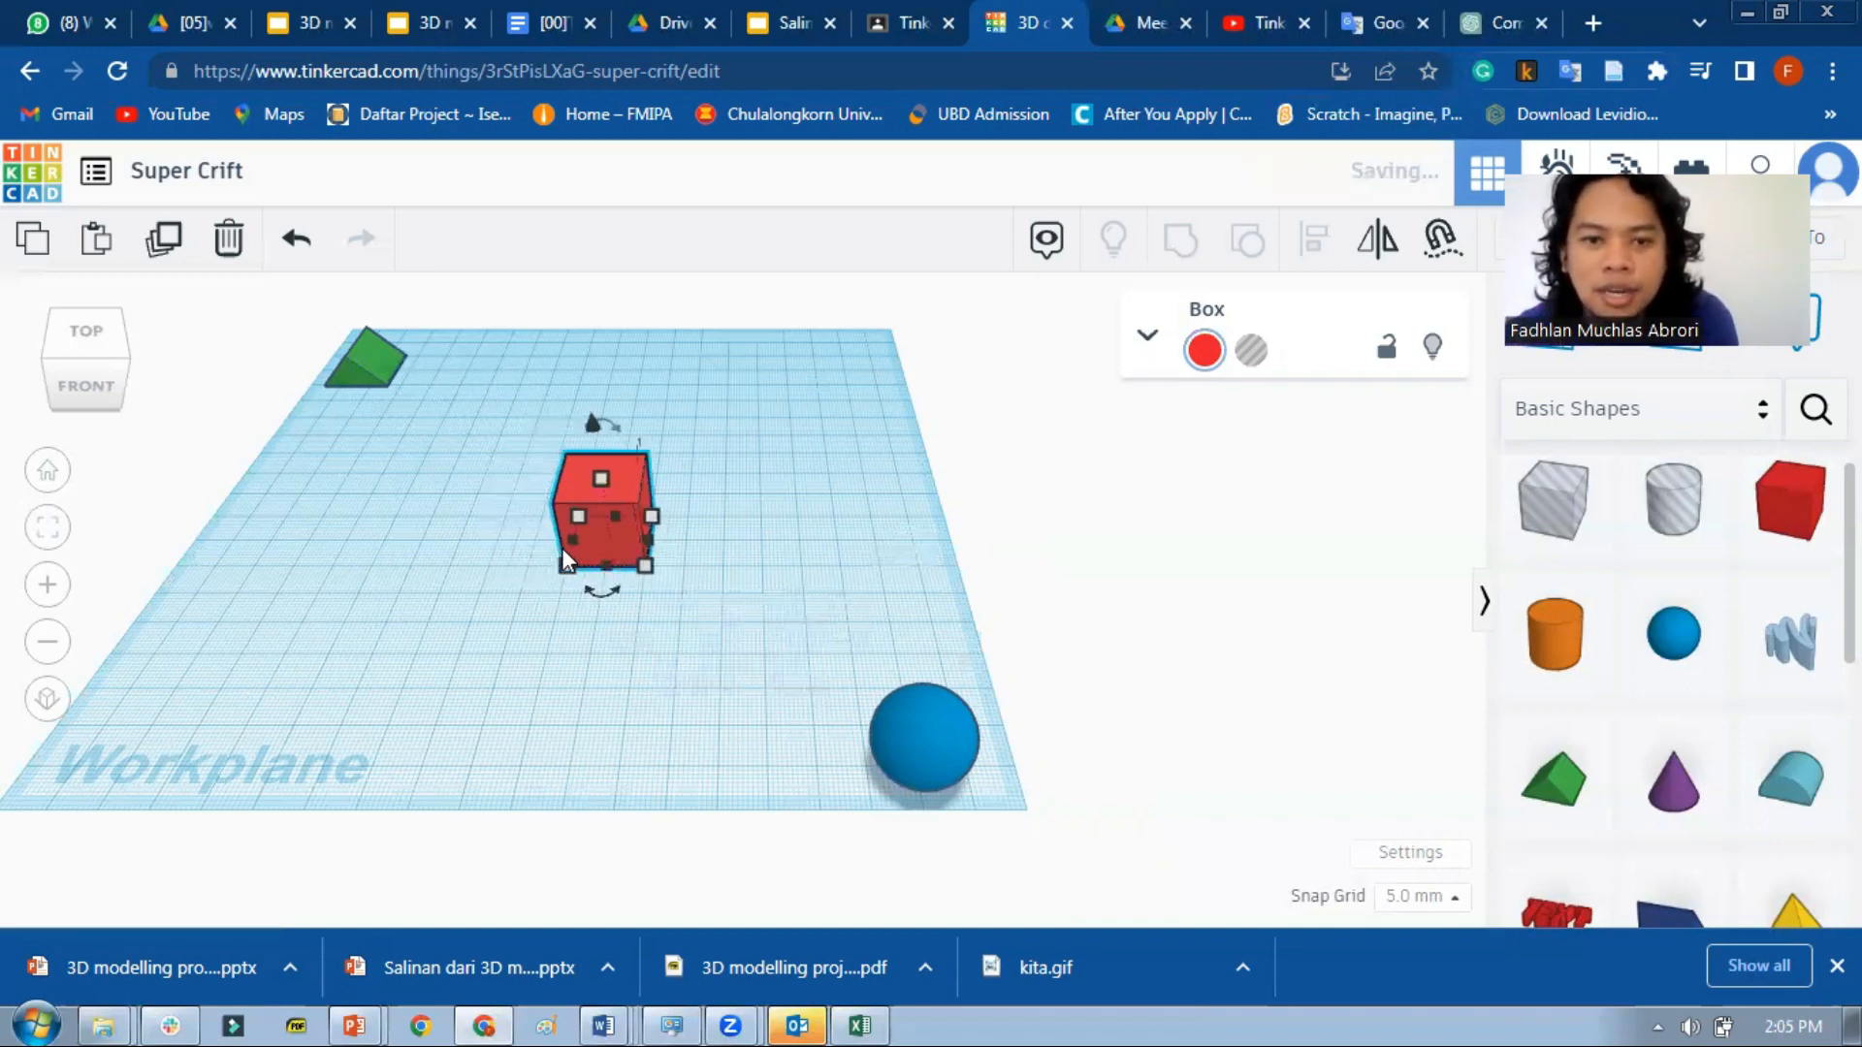
key("Left")
key("Left")
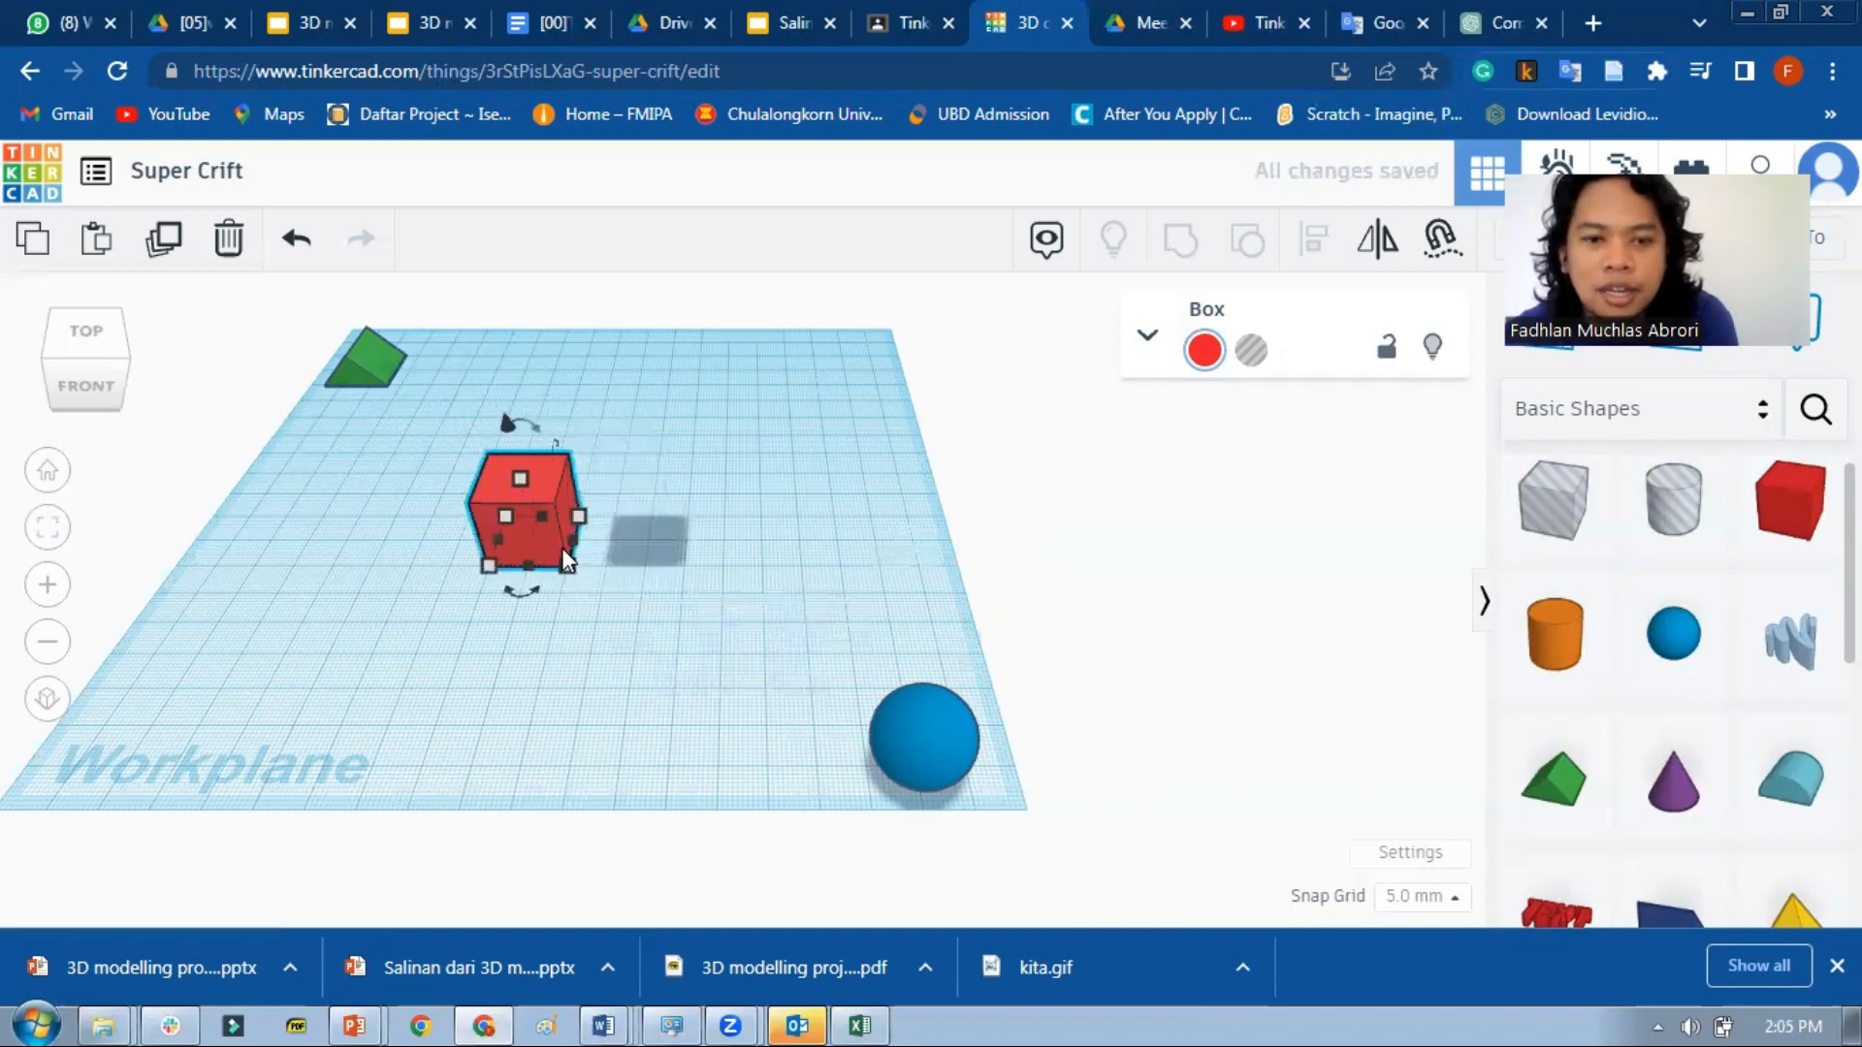
Nudge the red box backward and forward with the 5.0 mm snap grid, ending further back on the workplane.
key("Up")
key("Up")
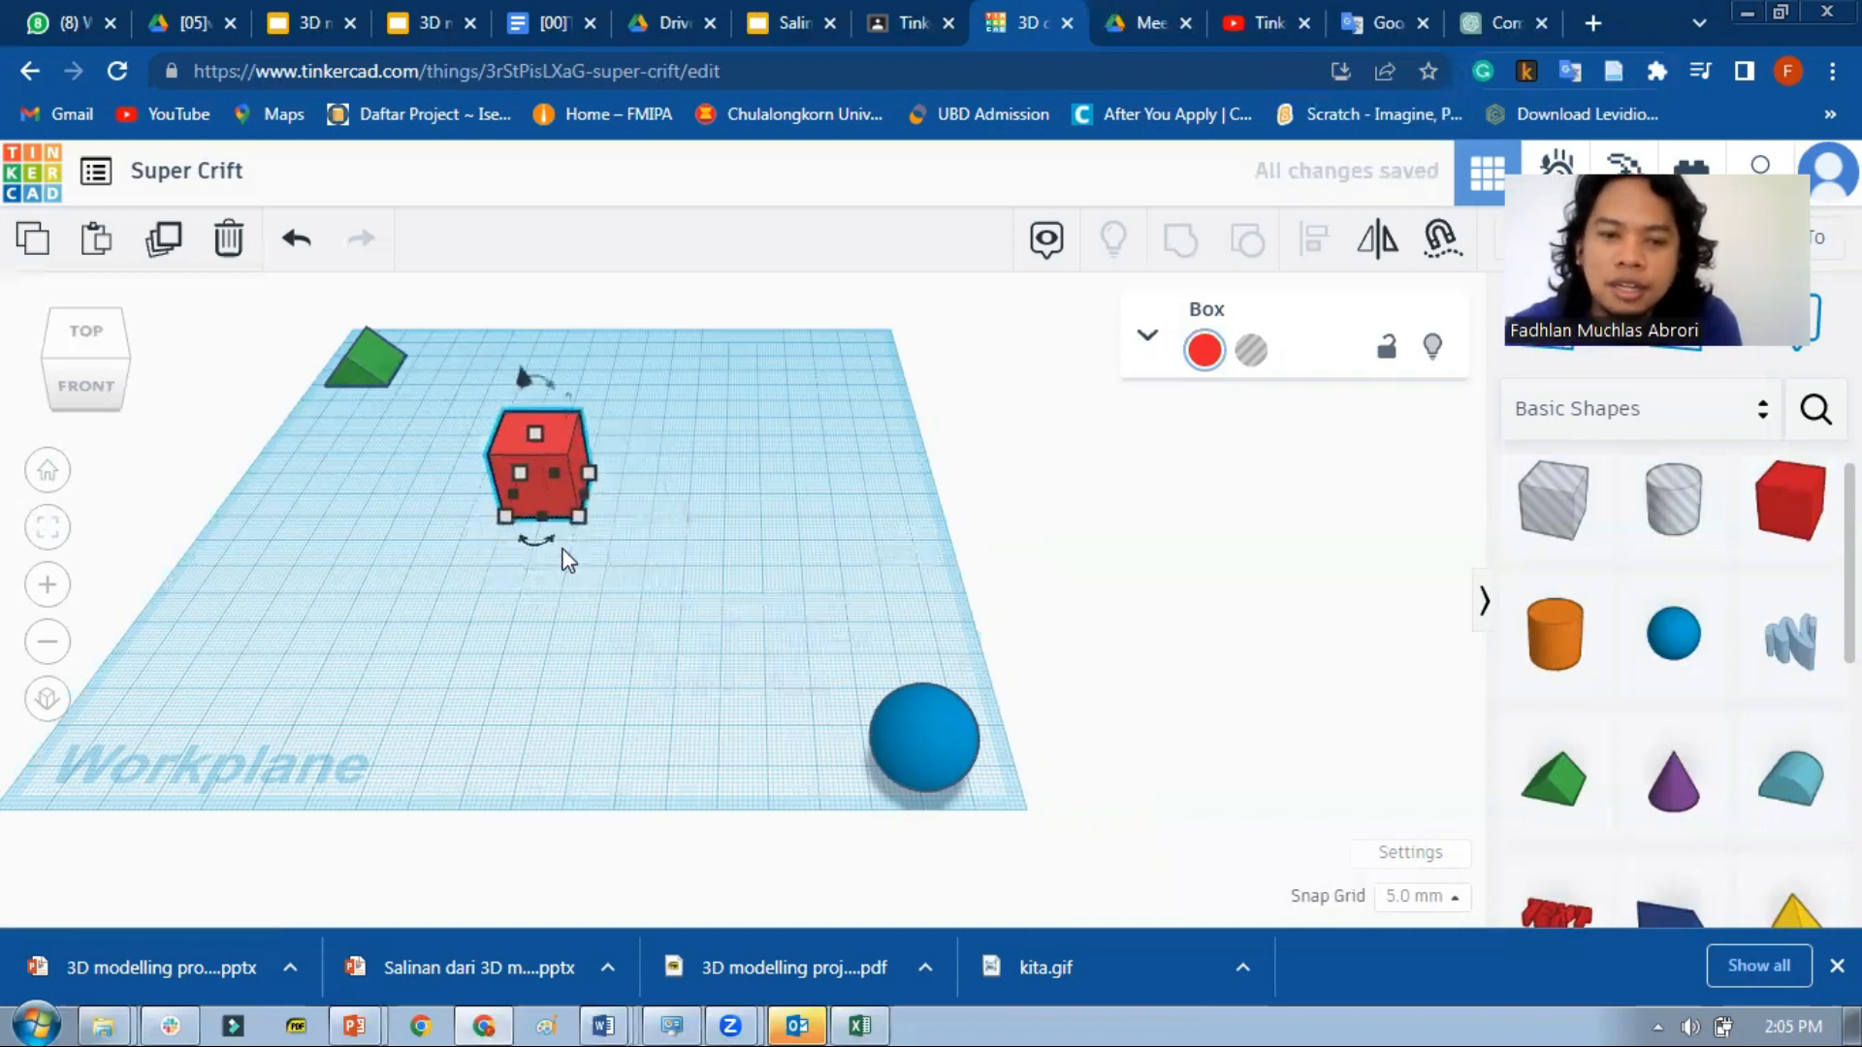
key("Down")
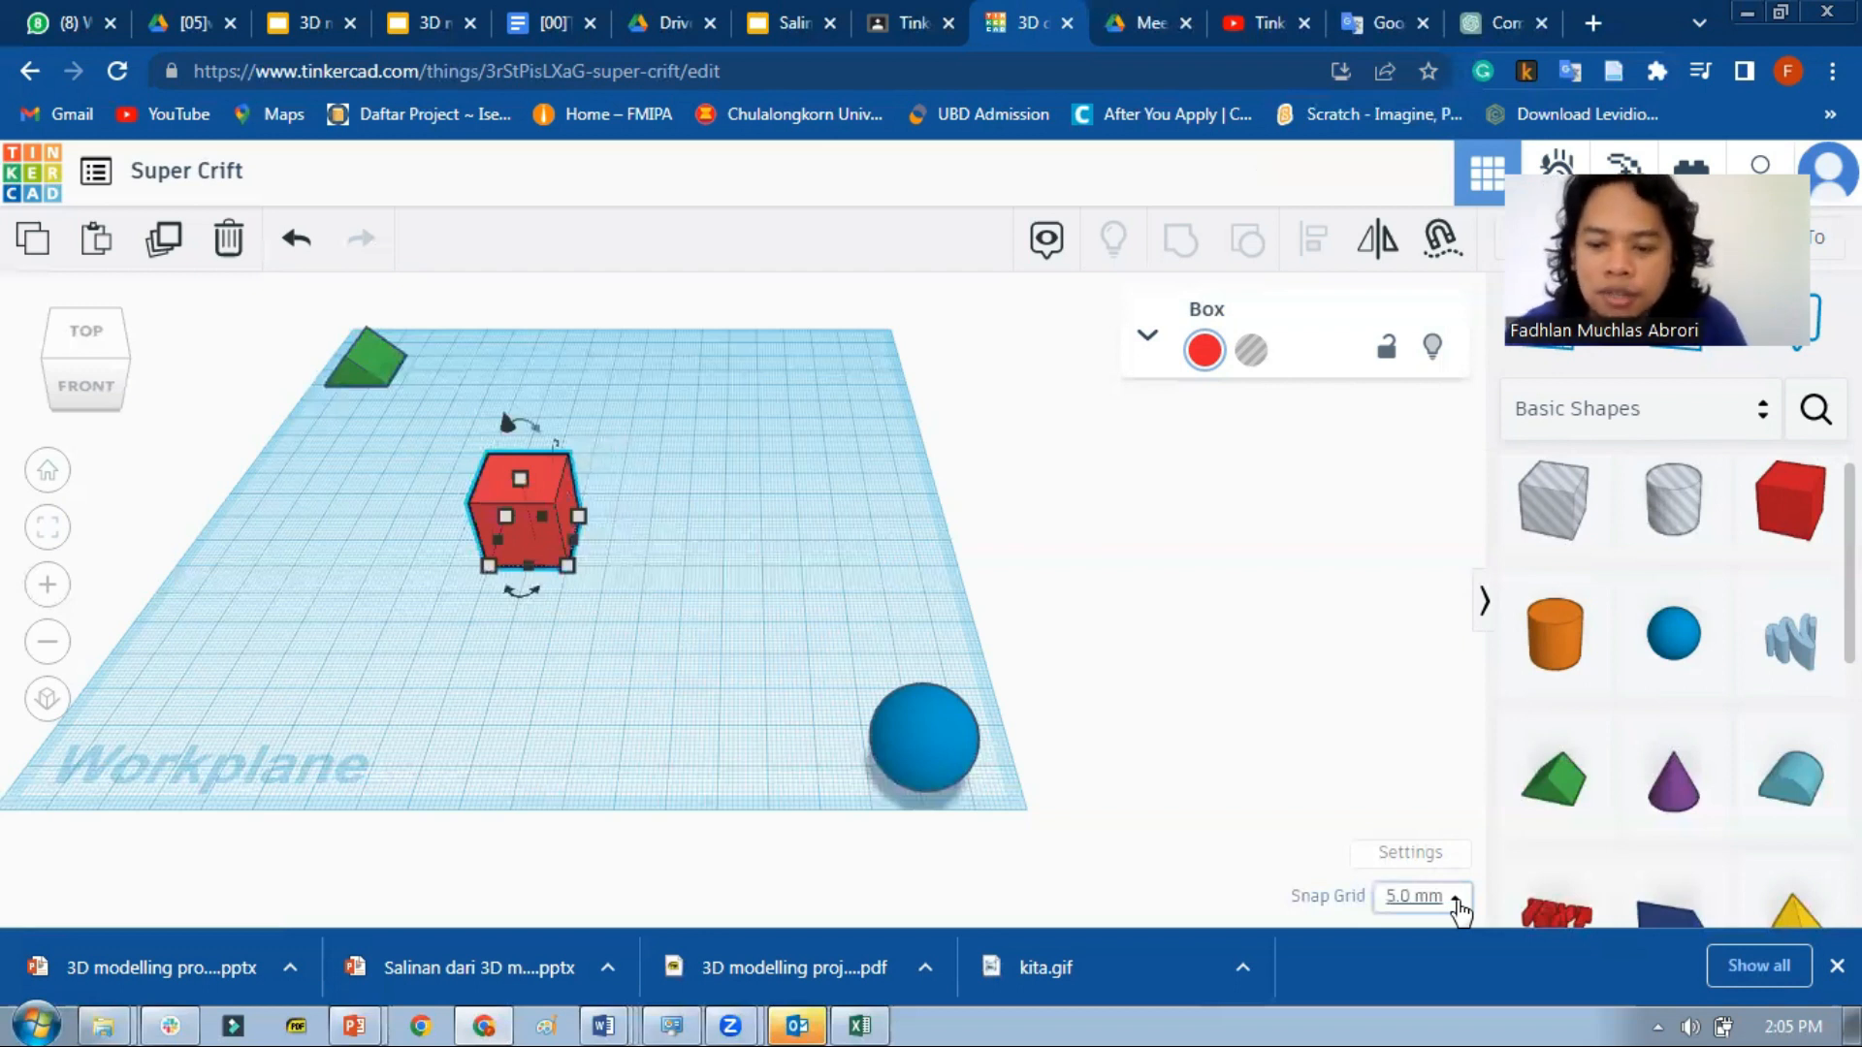
key("Up")
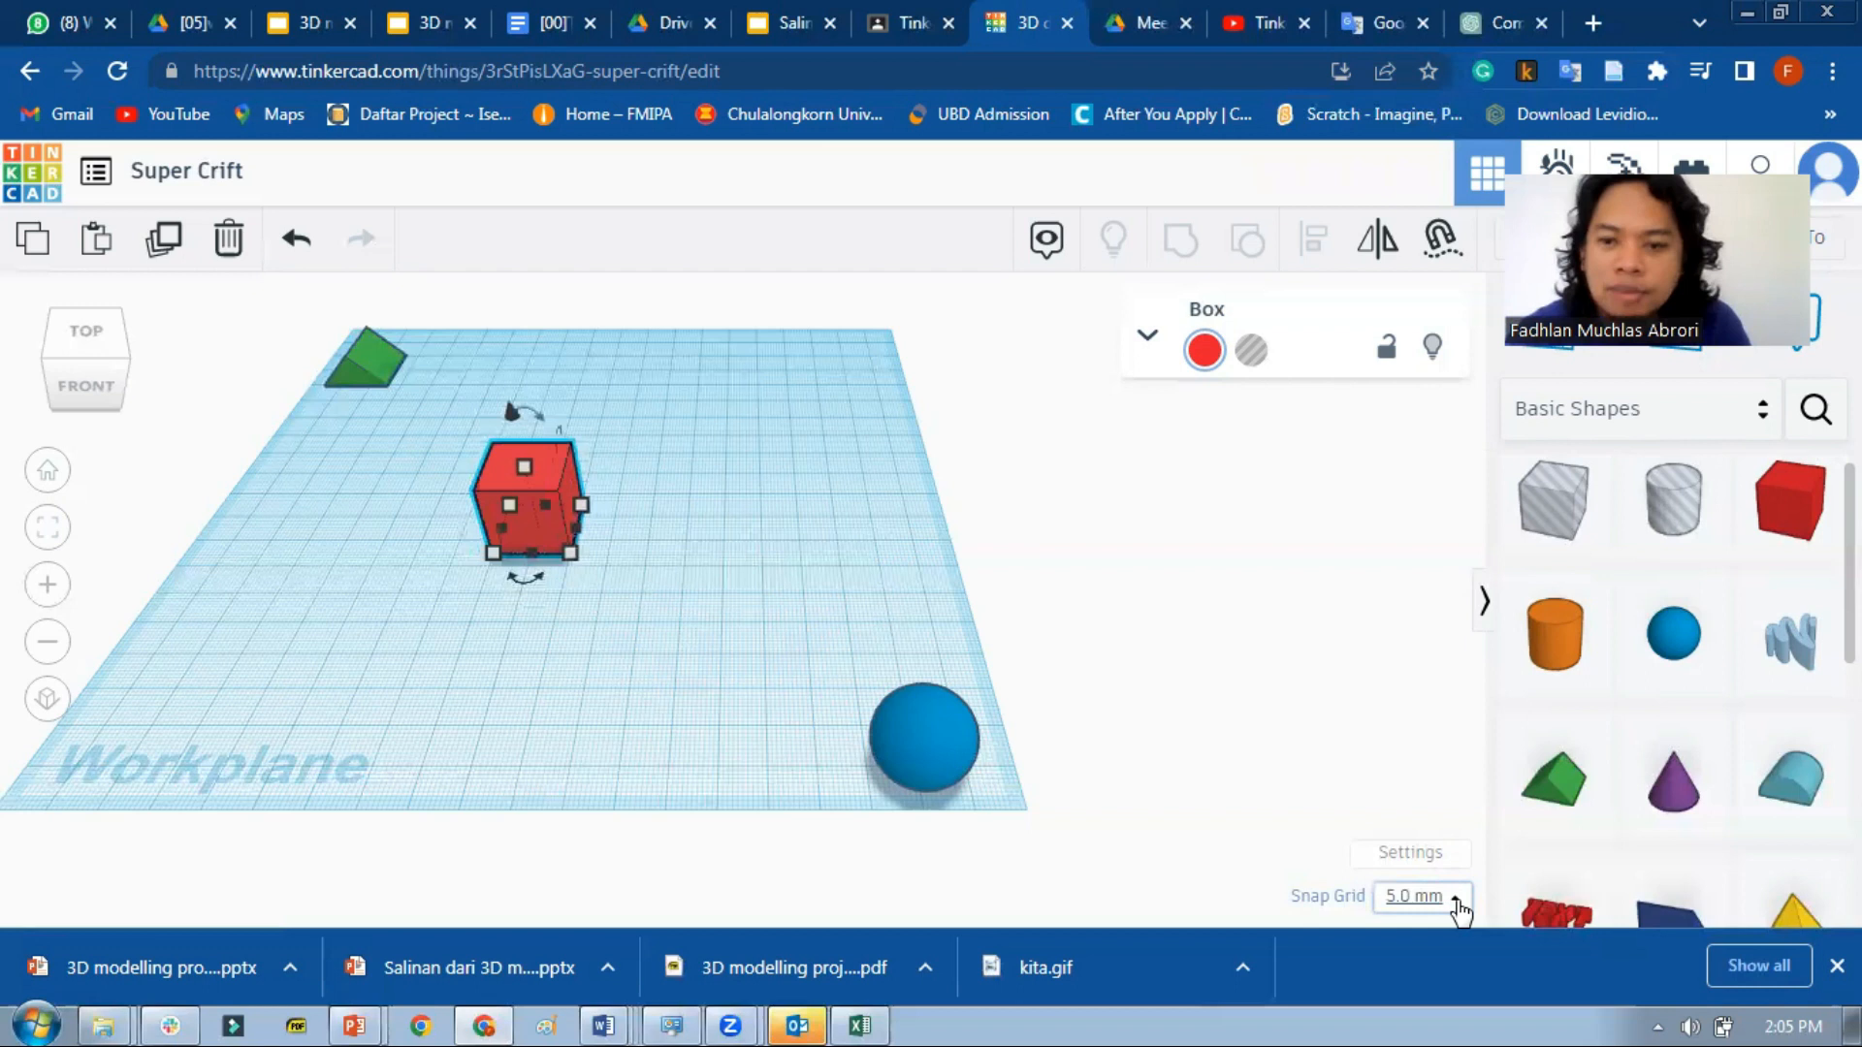
key("Up")
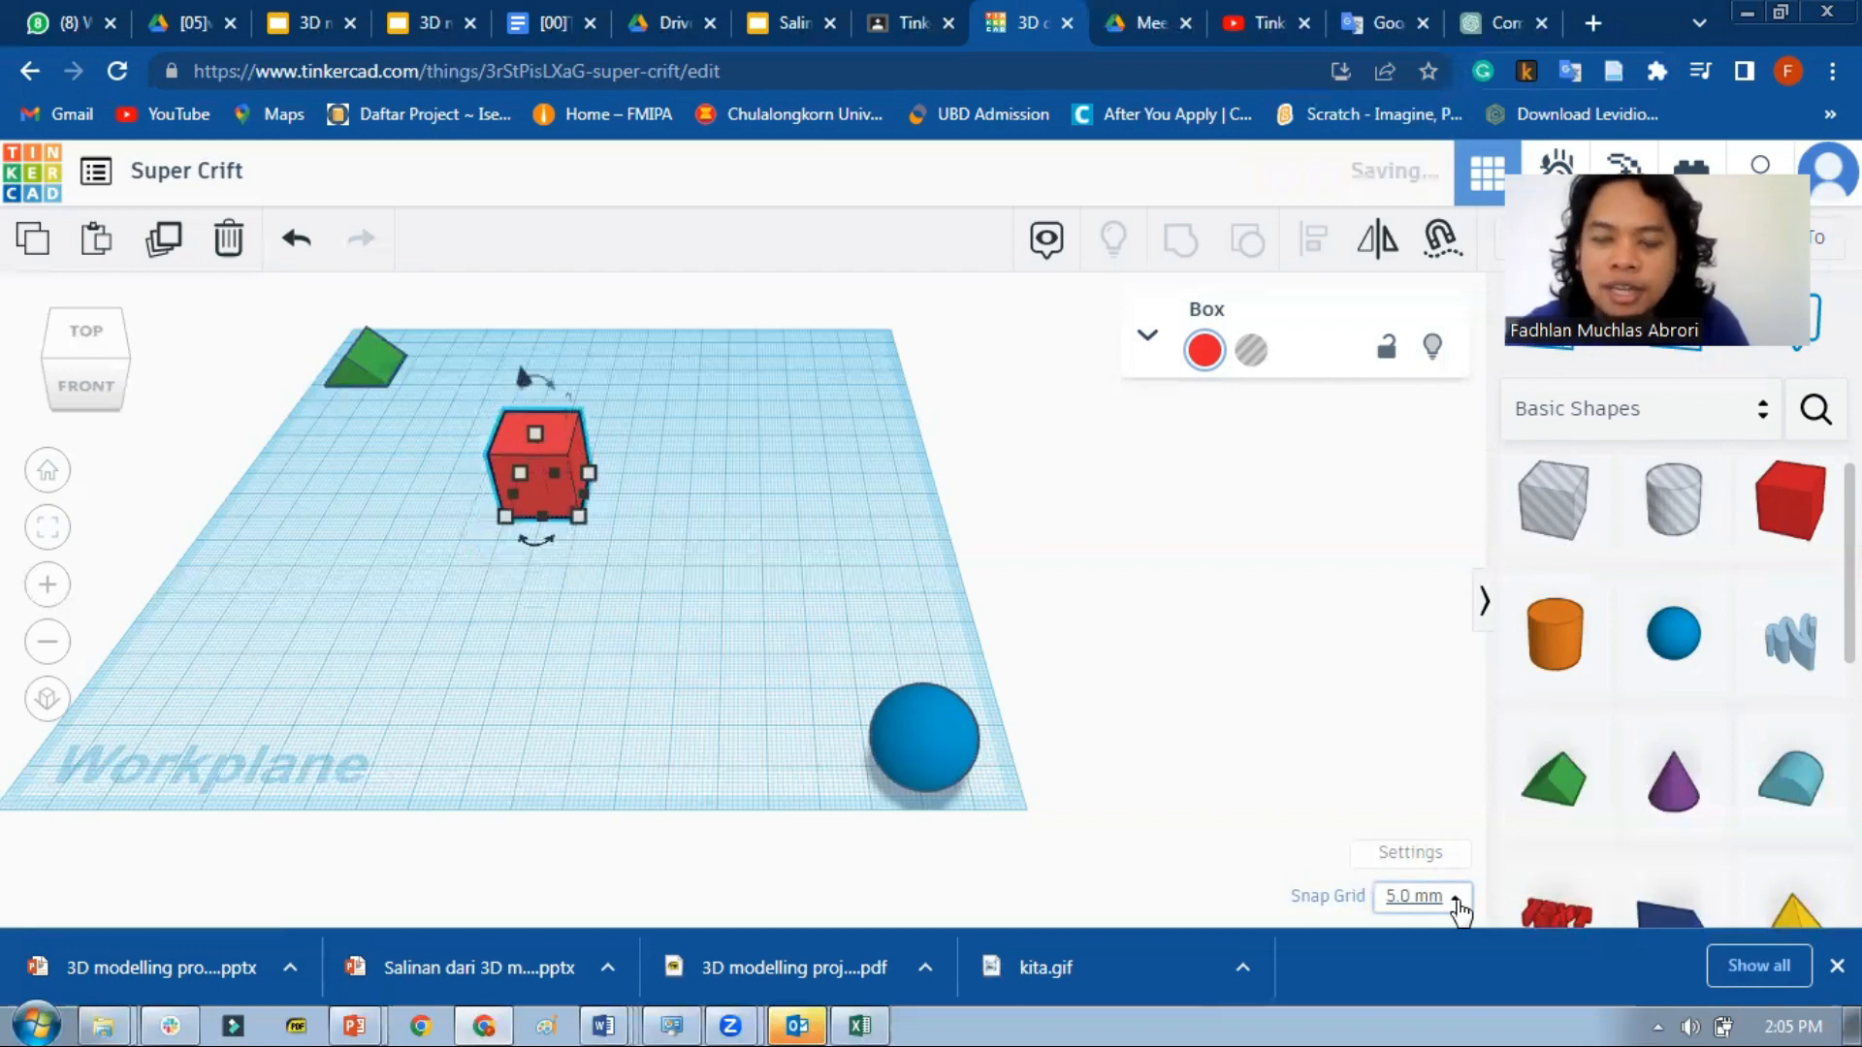
Set the snap grid to 1.0 mm and nudge the red box a few increments toward the front of the workplane.
left_click(1457, 904)
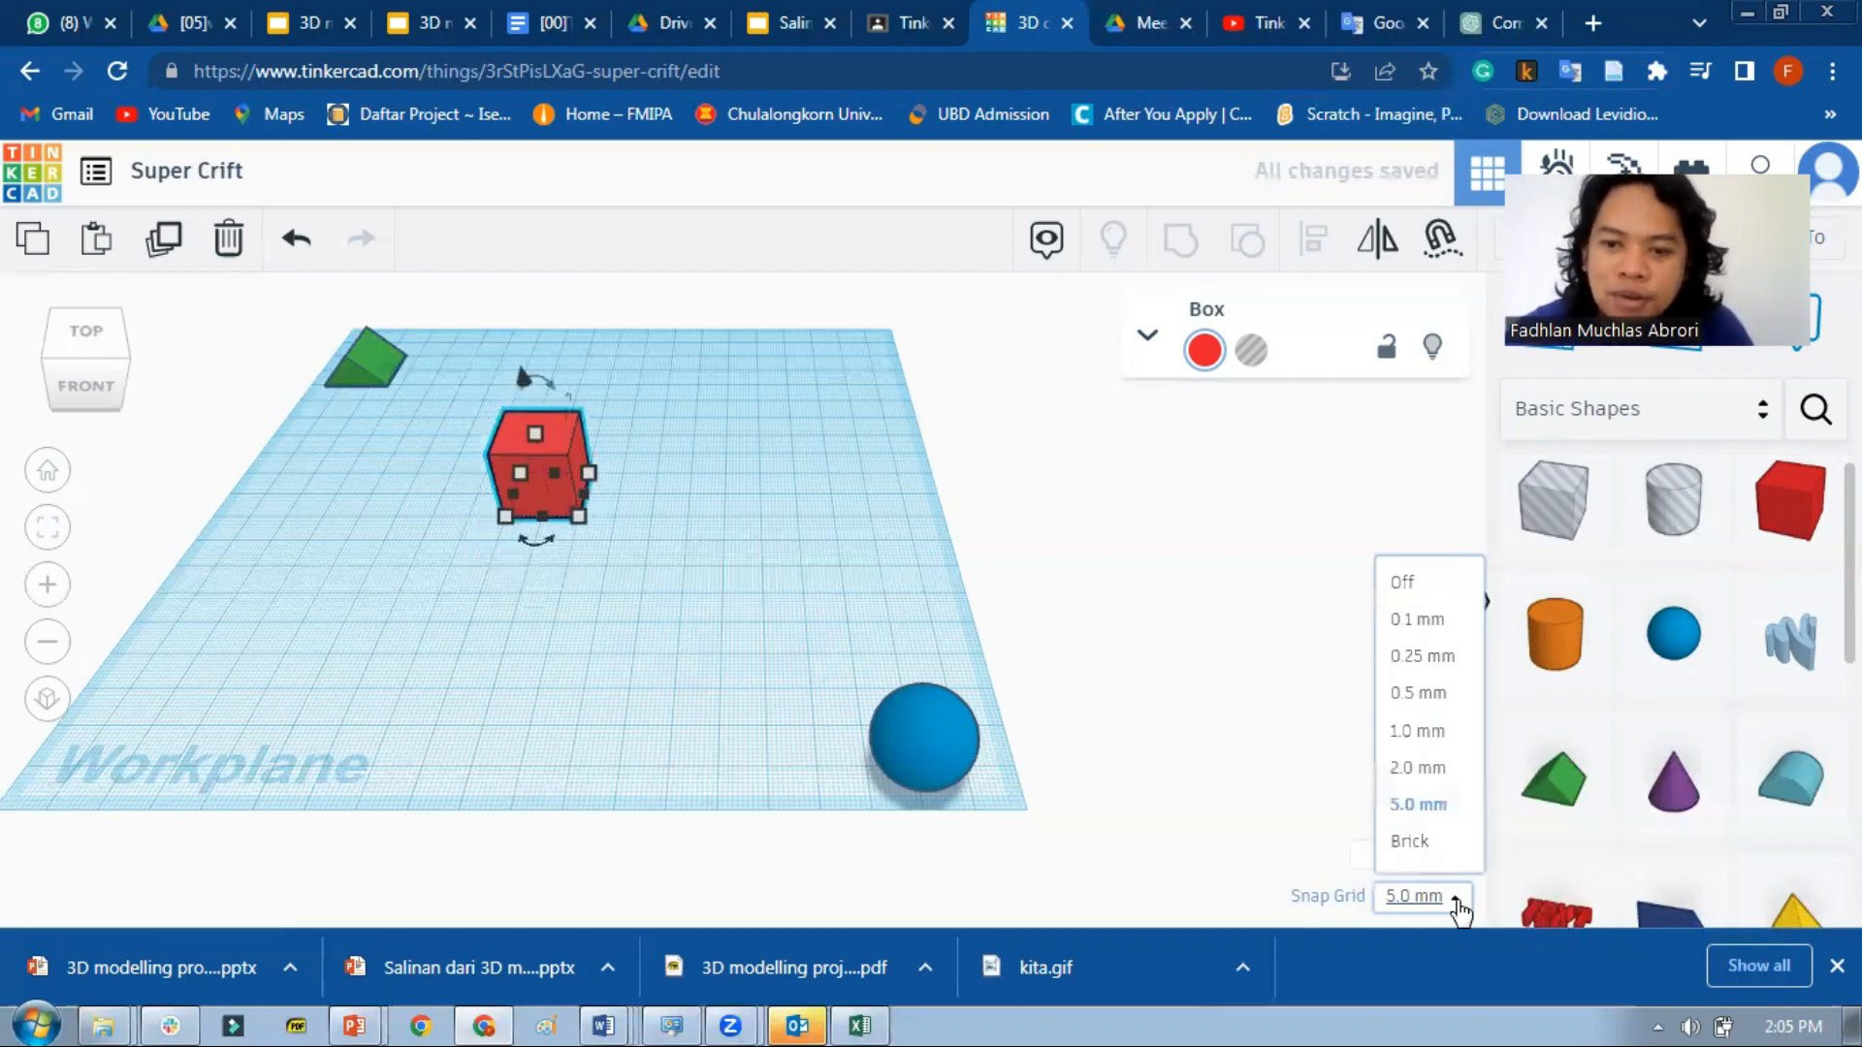
left_click(1402, 733)
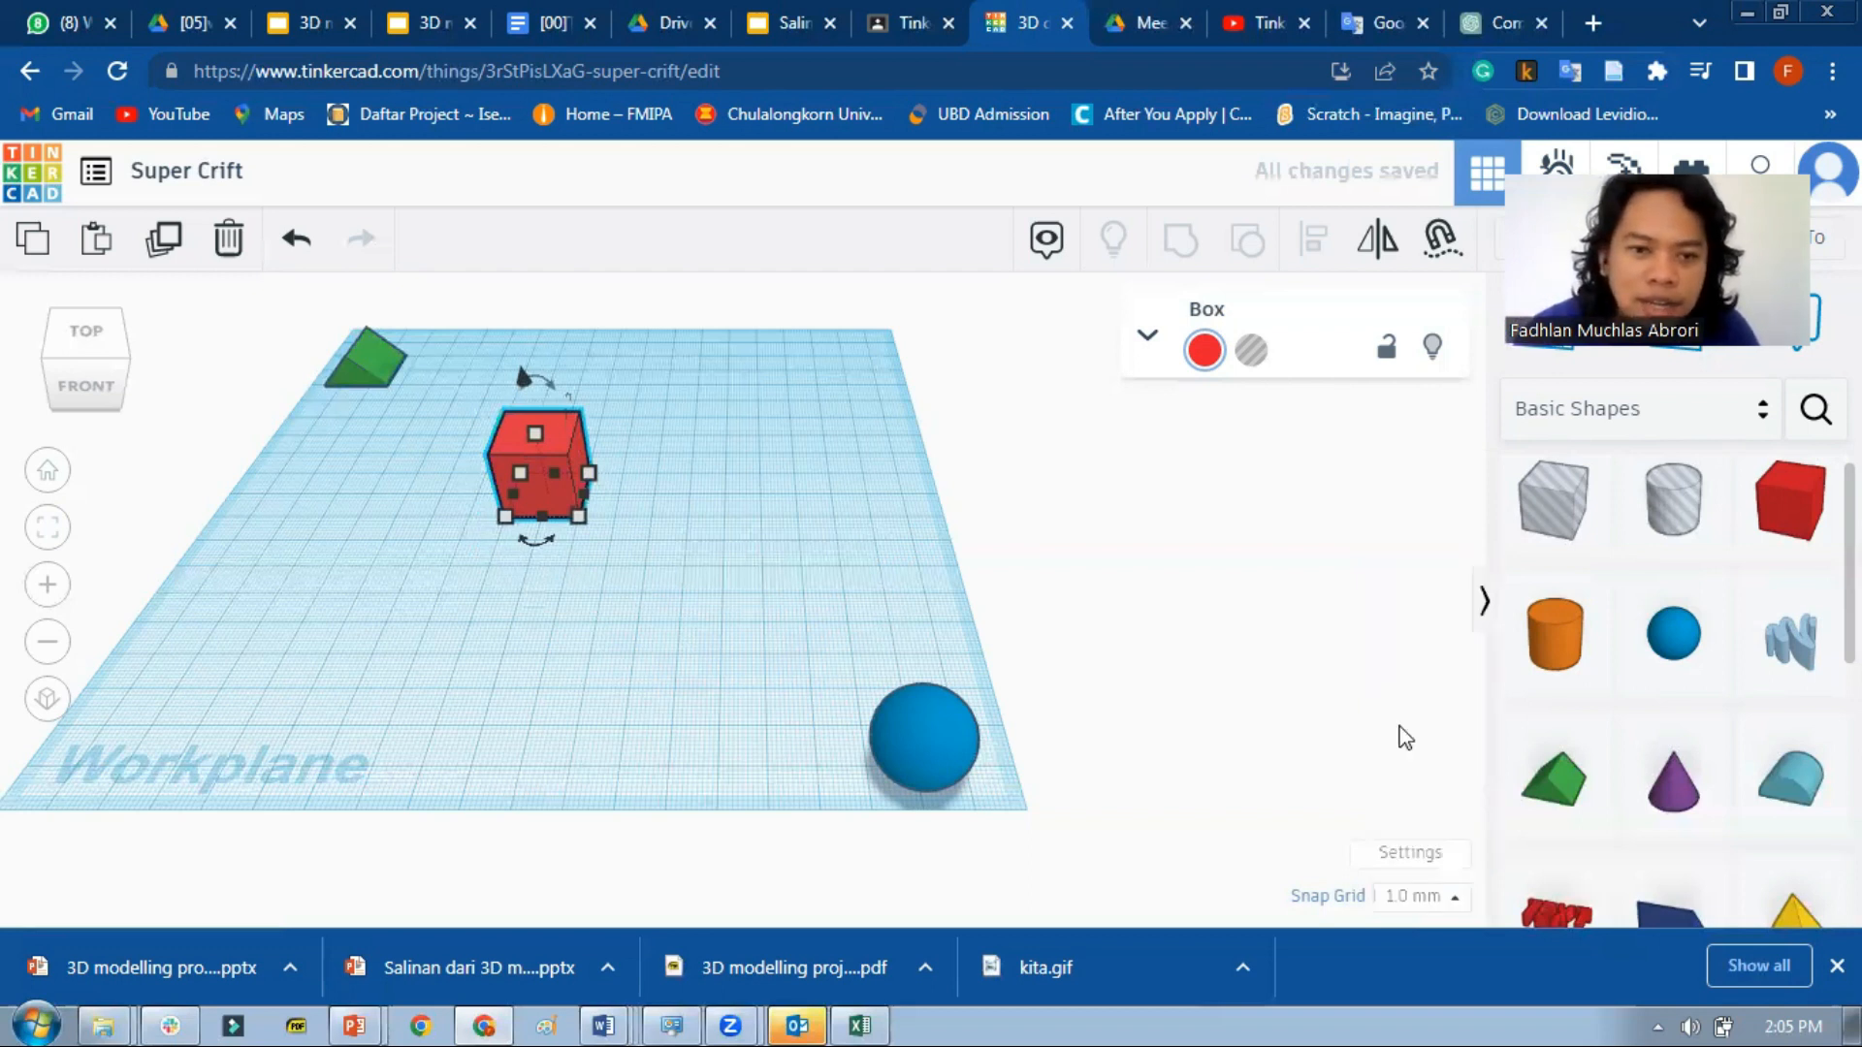
key("Down")
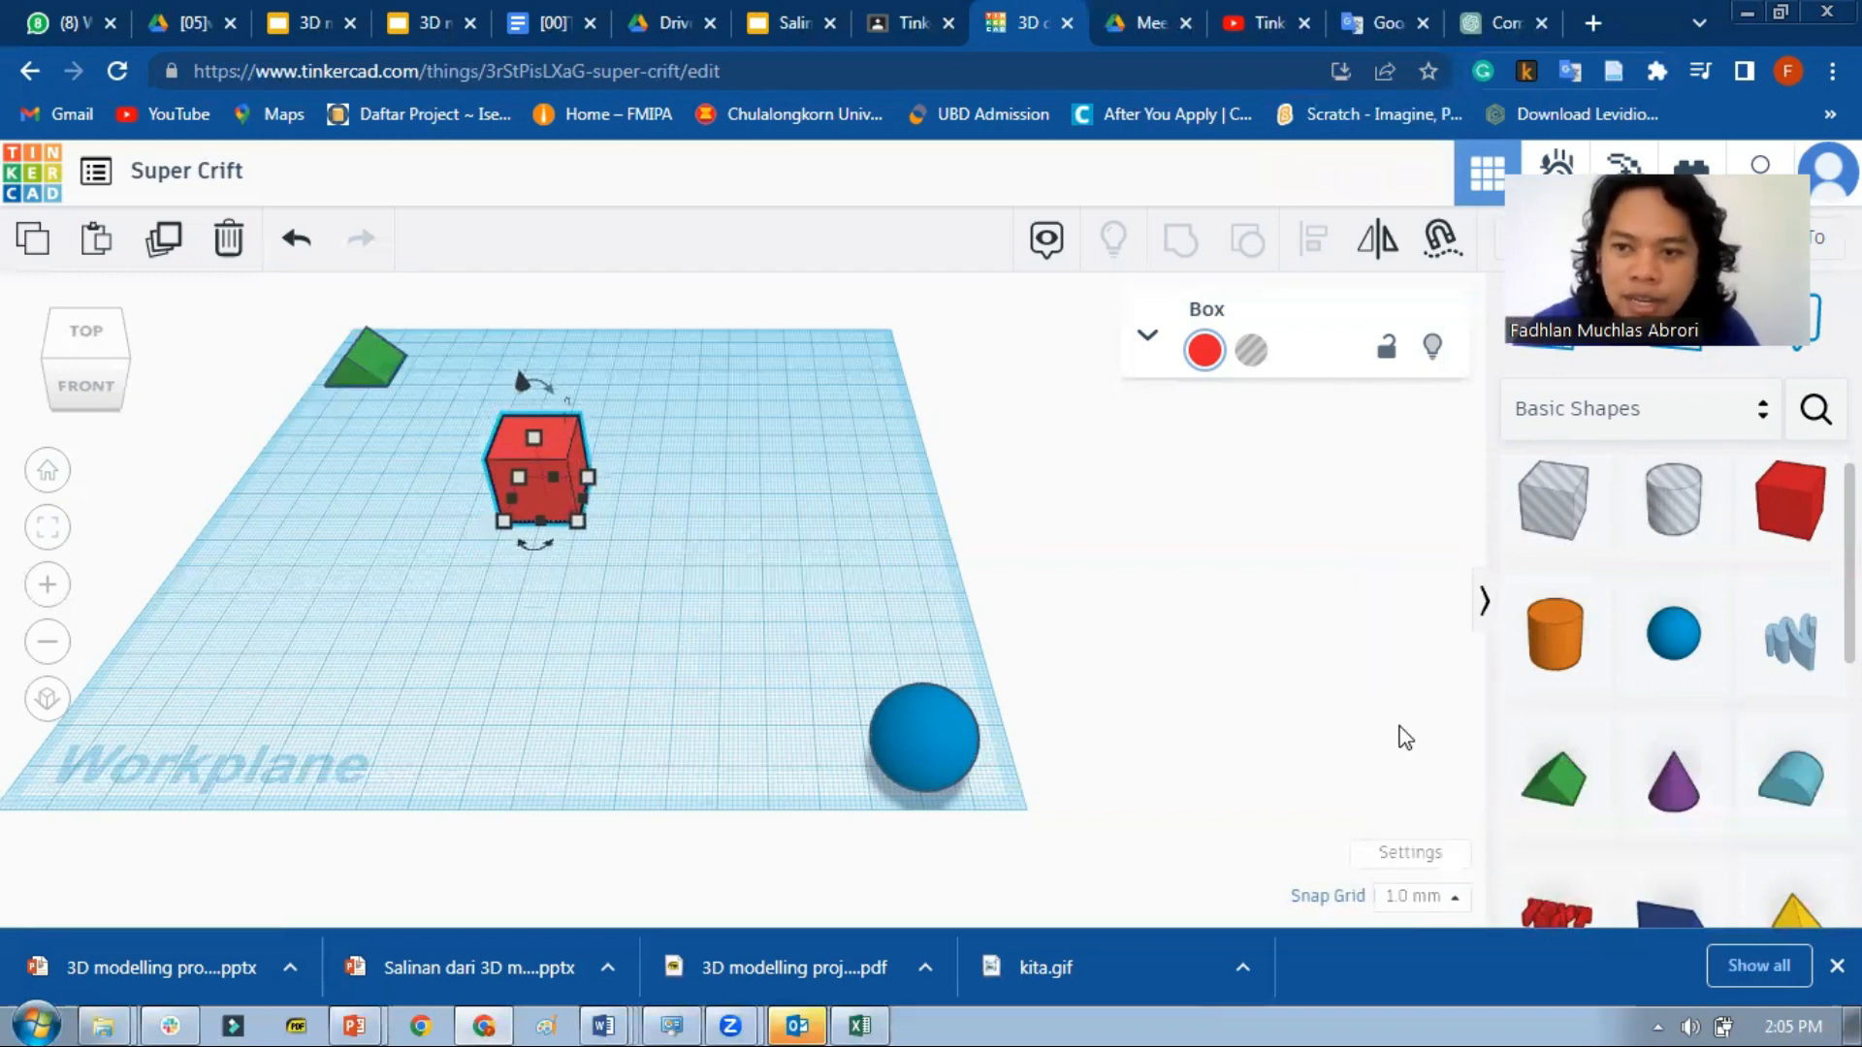
key("Down")
key("Down")
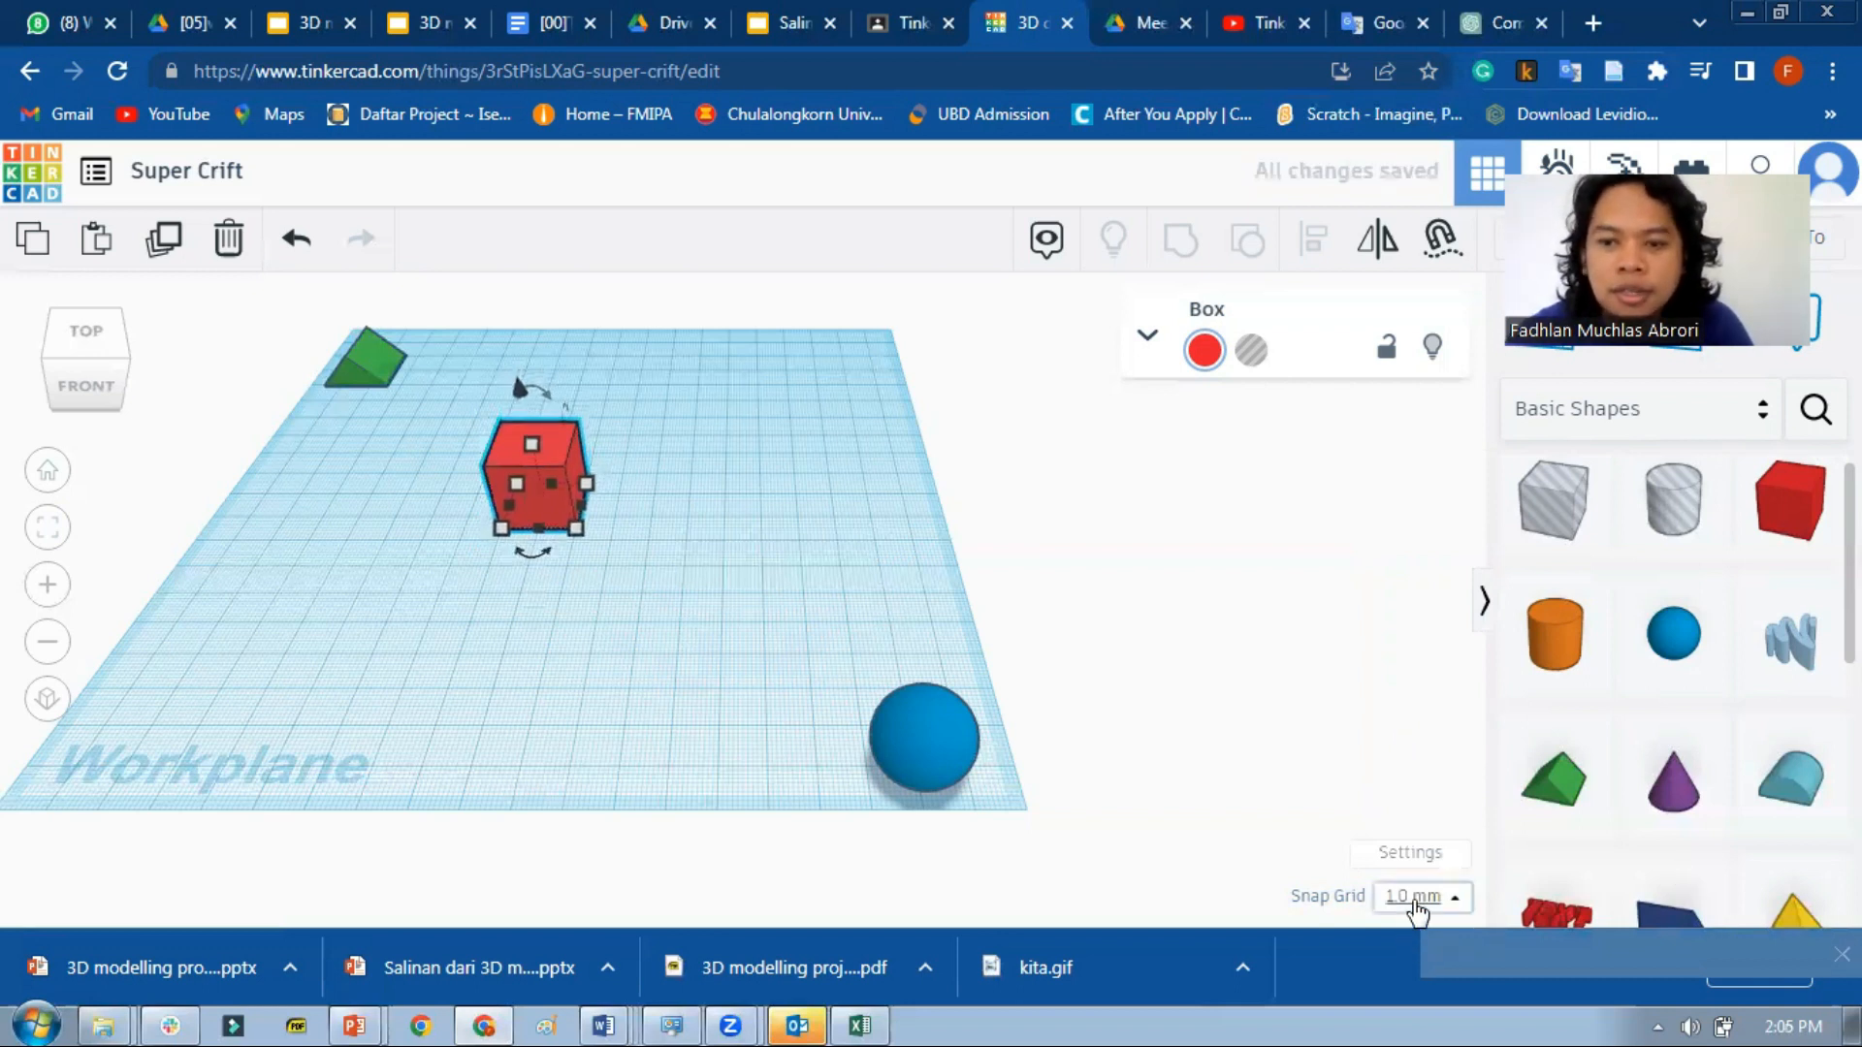
Set the snap grid to 0.1 mm and nudge the red box slightly to the right.
left_click(1417, 900)
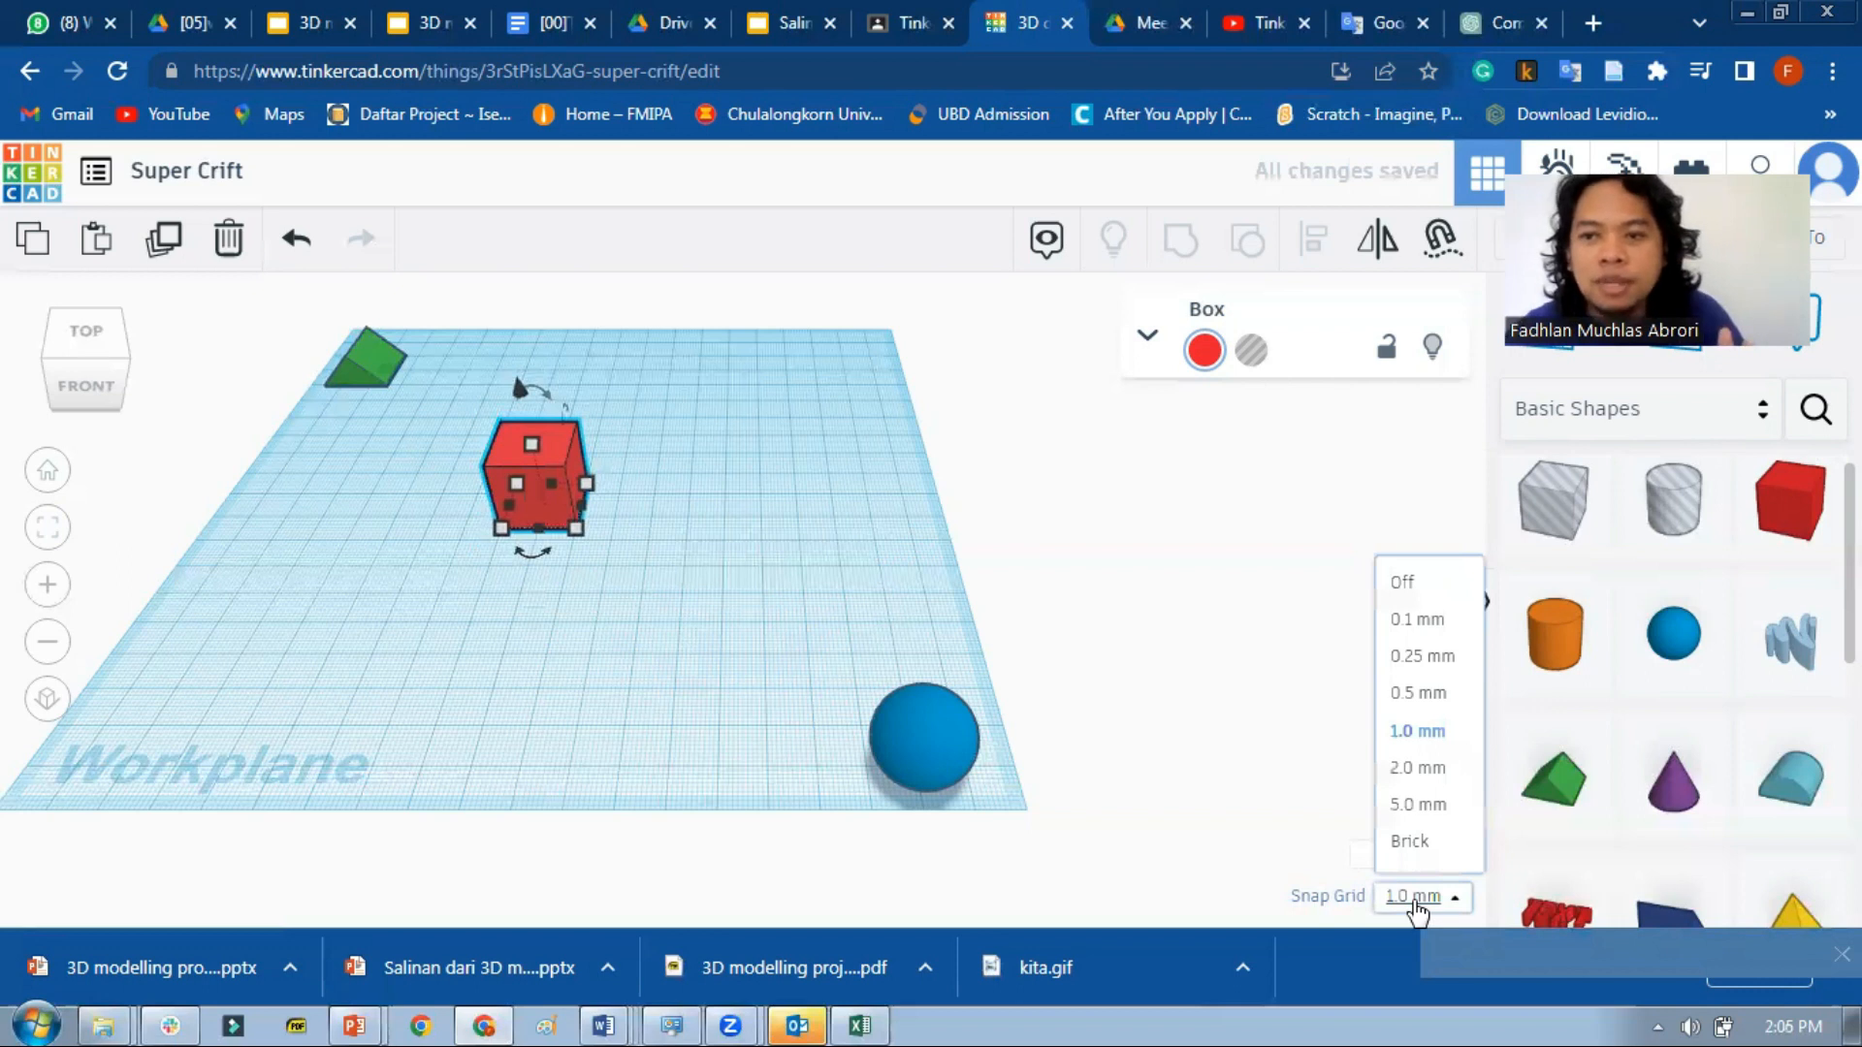
left_click(1429, 625)
key("Right")
key("Right")
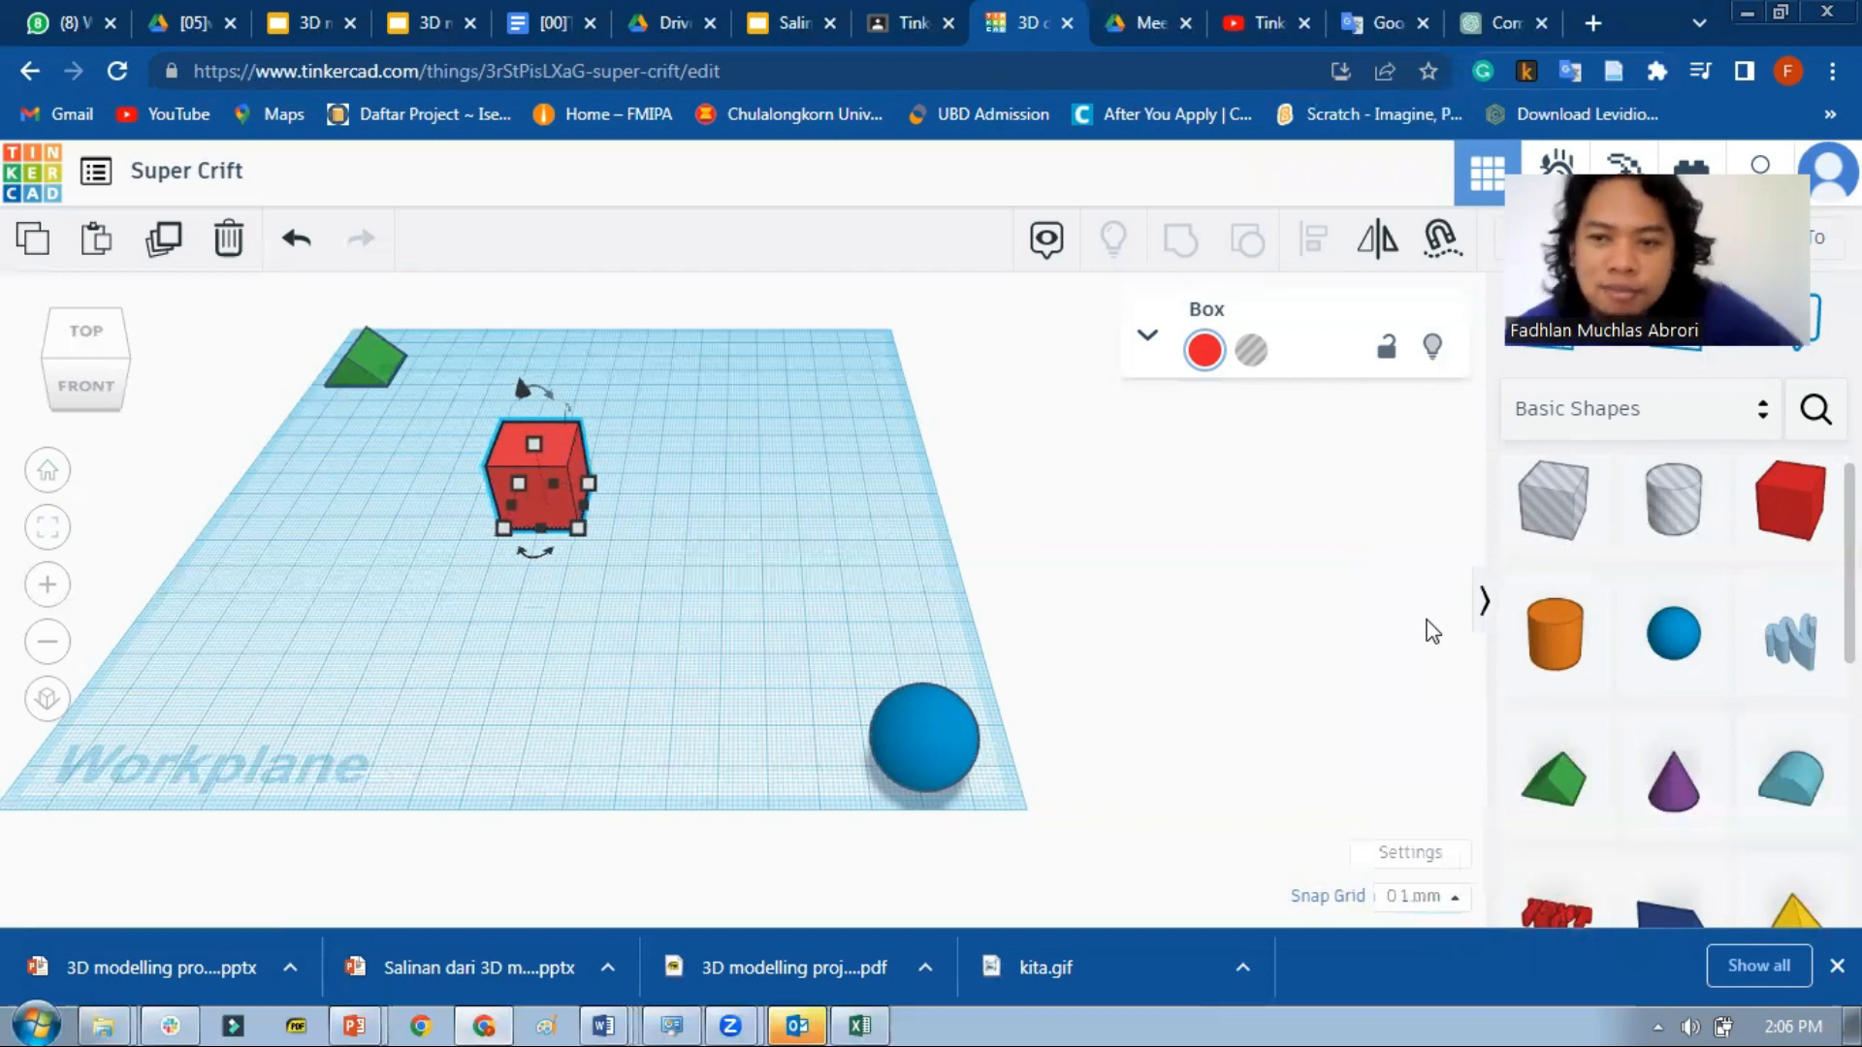
Set the snap grid to 1.0 mm and nudge the red box slightly to the right and toward the front of the workplane.
key("Right")
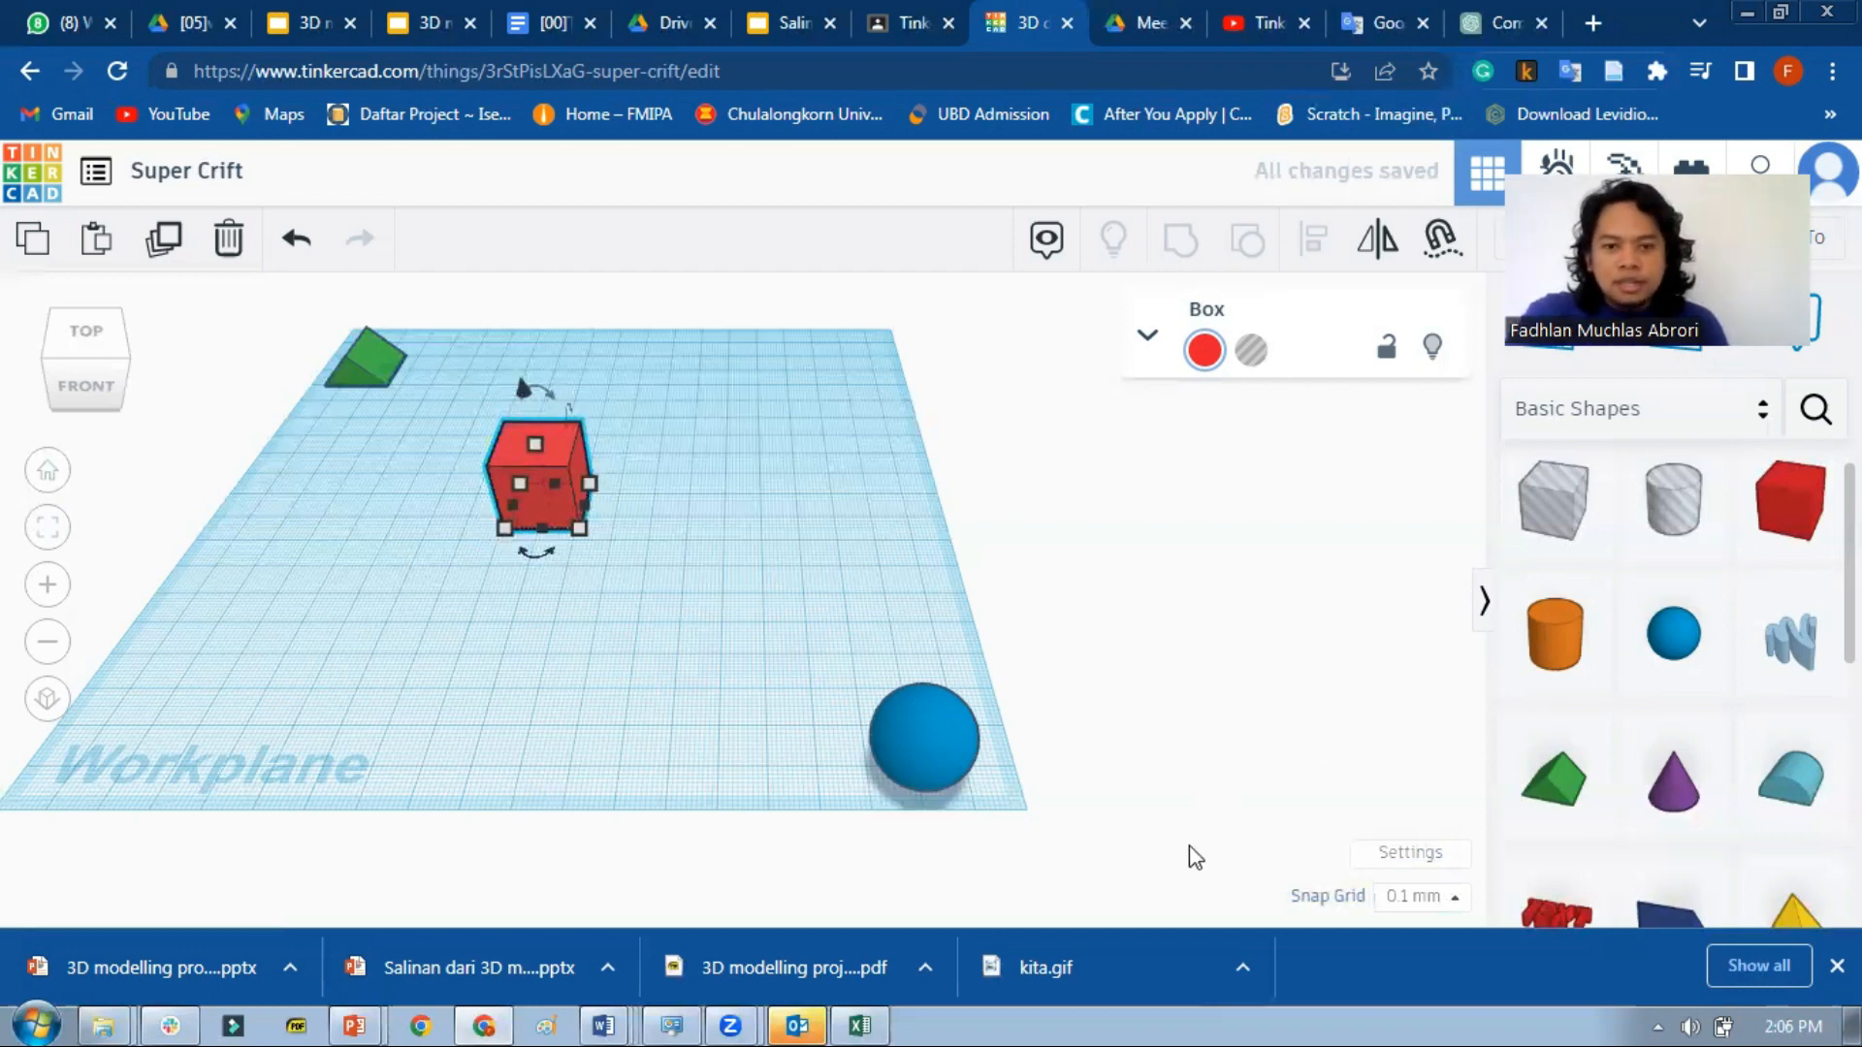
left_click(1409, 906)
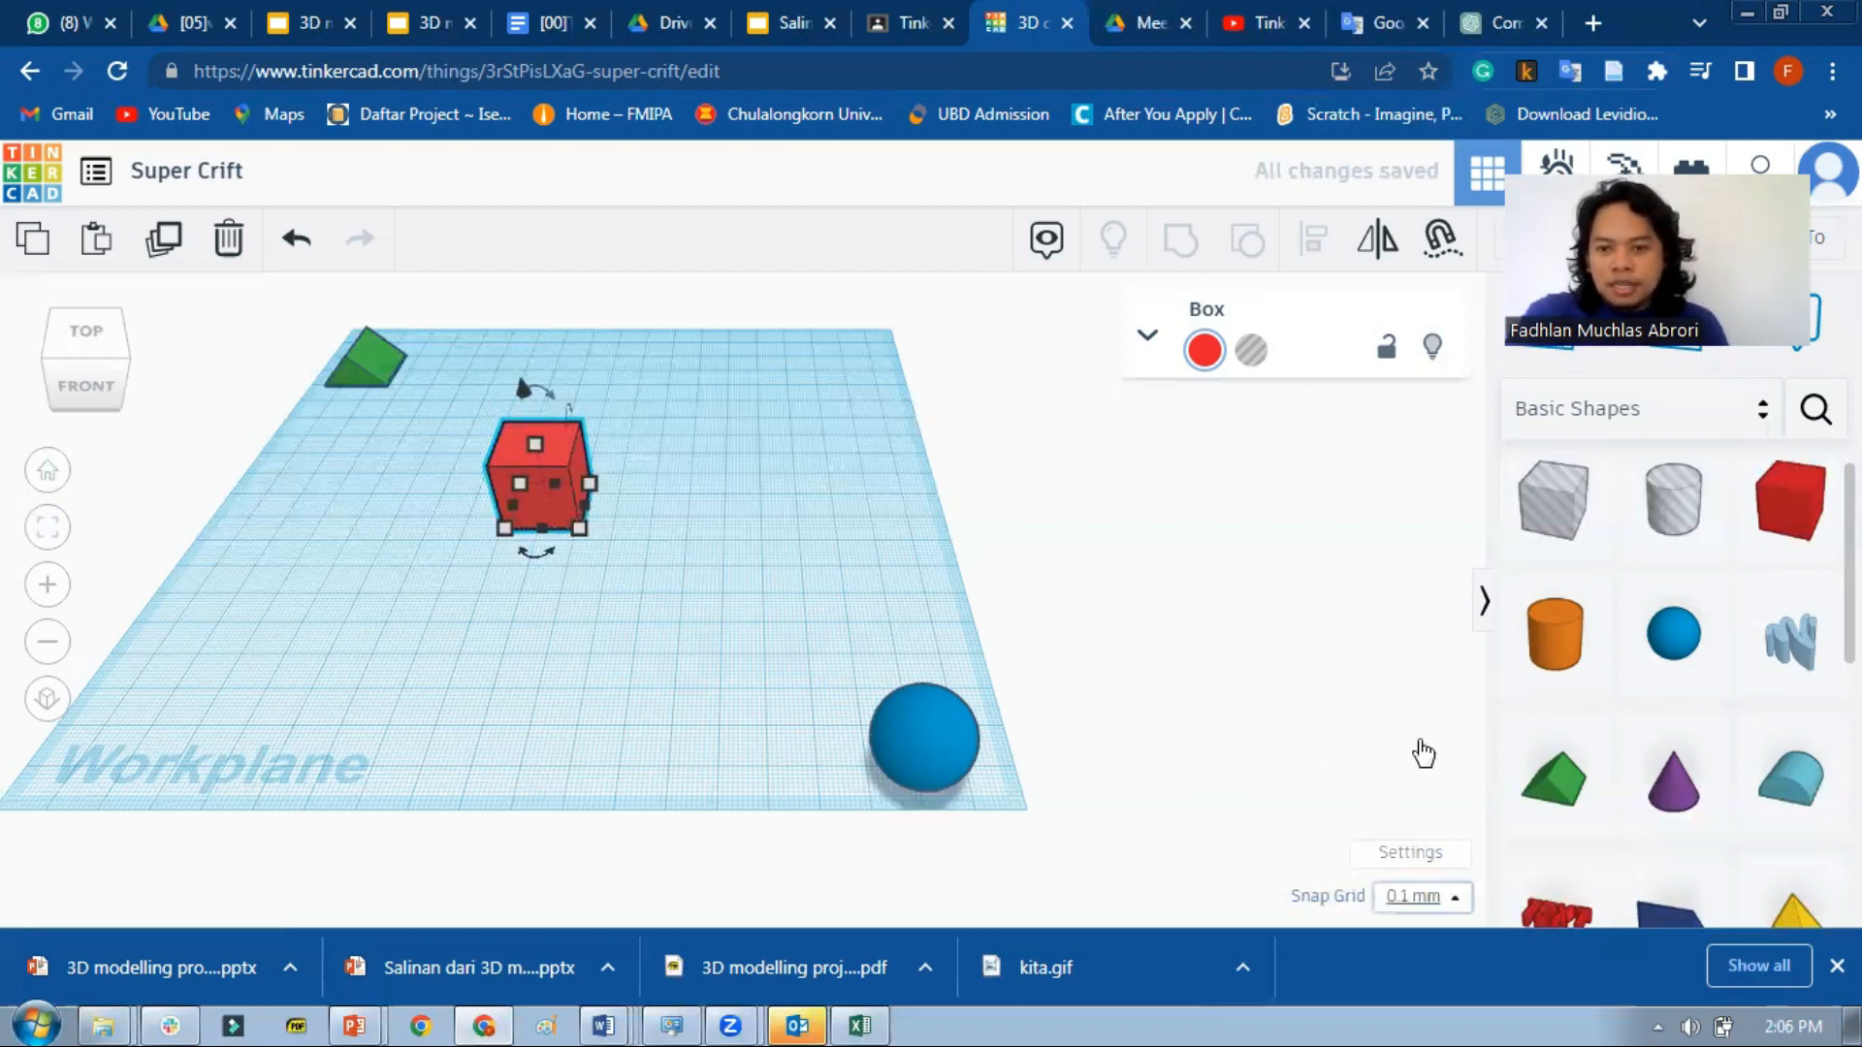
left_click(1397, 736)
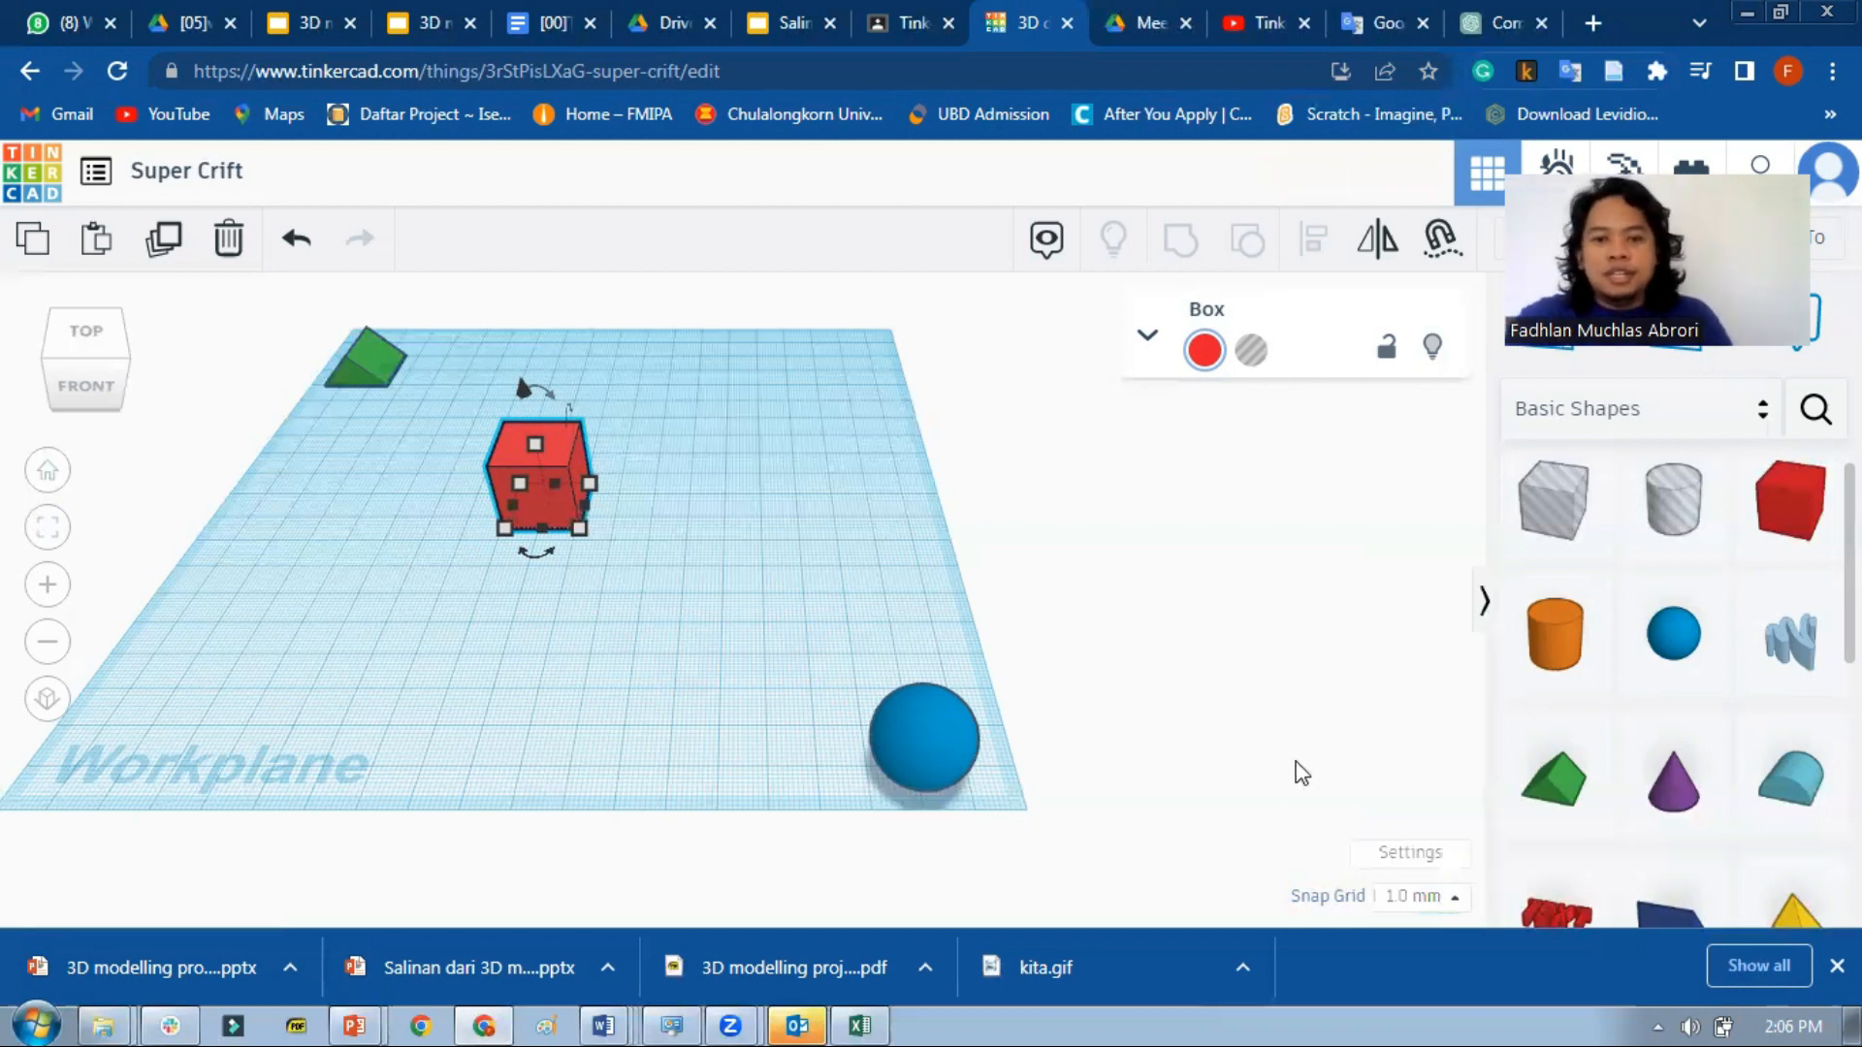
key("Right")
key("Right")
key("Down")
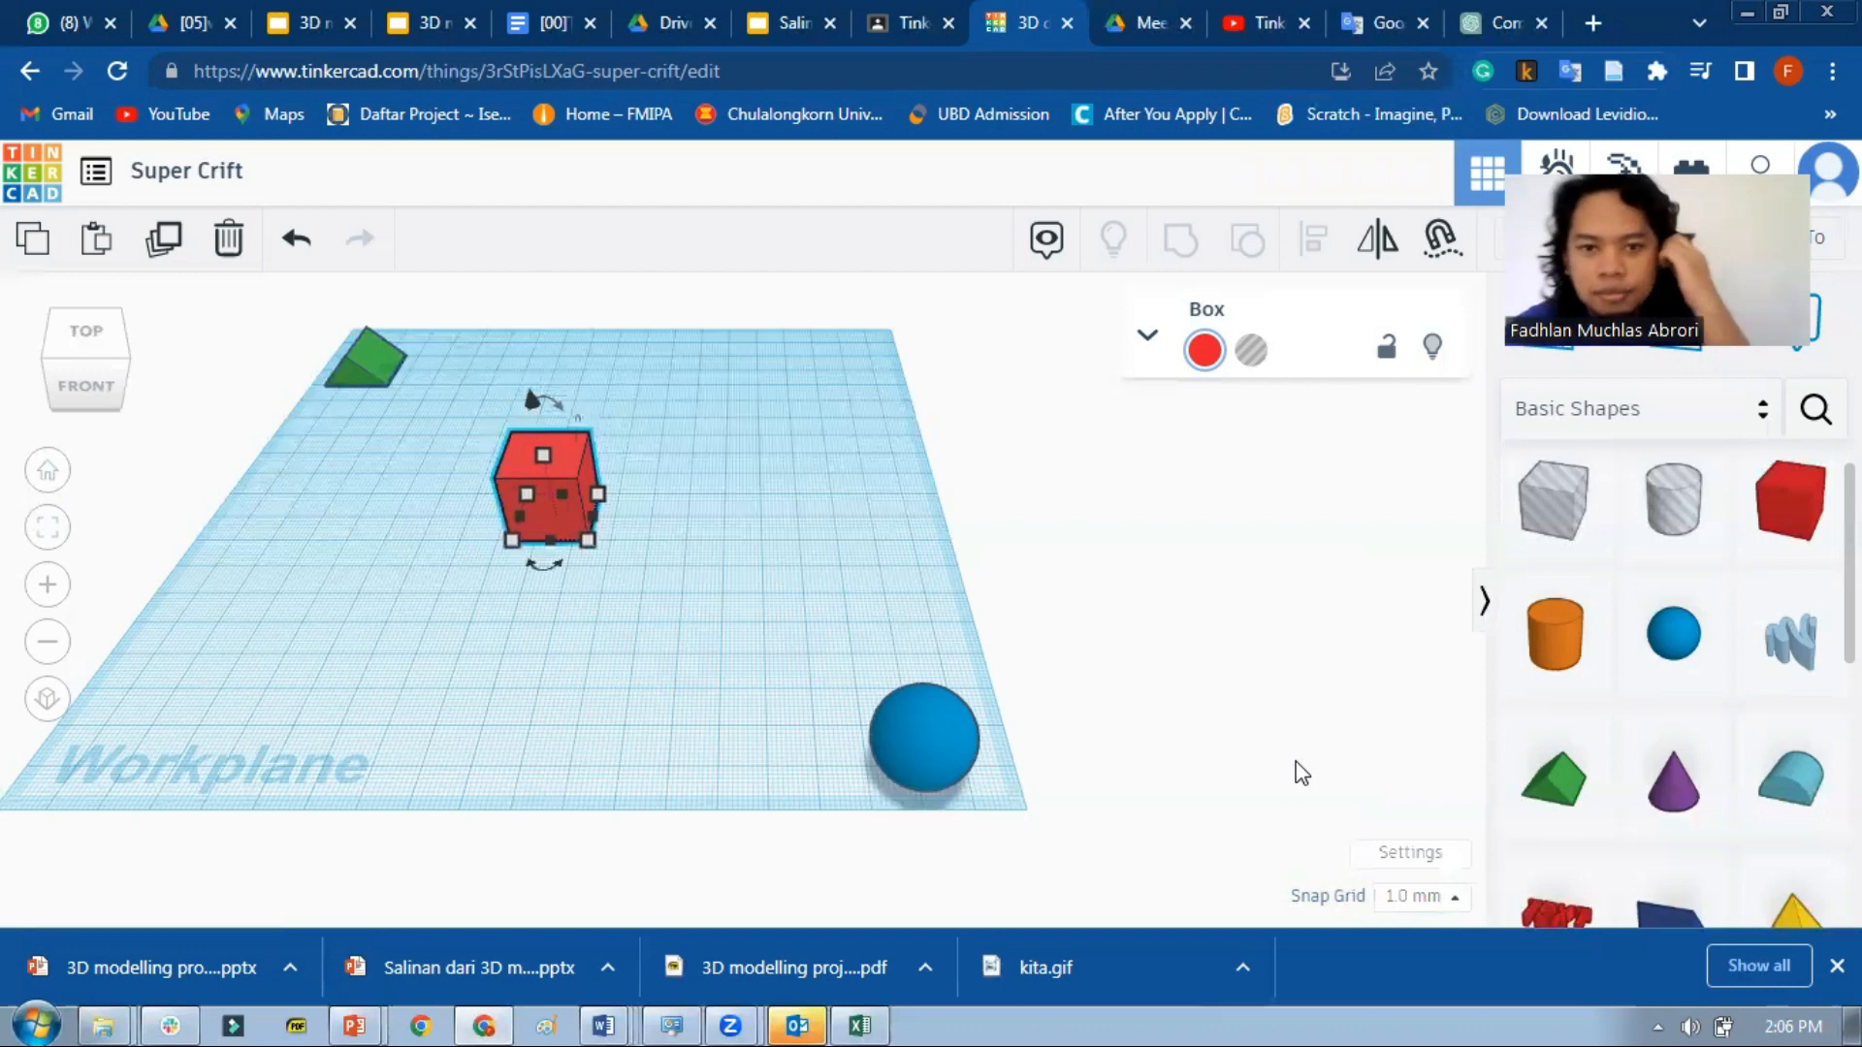
key("Down")
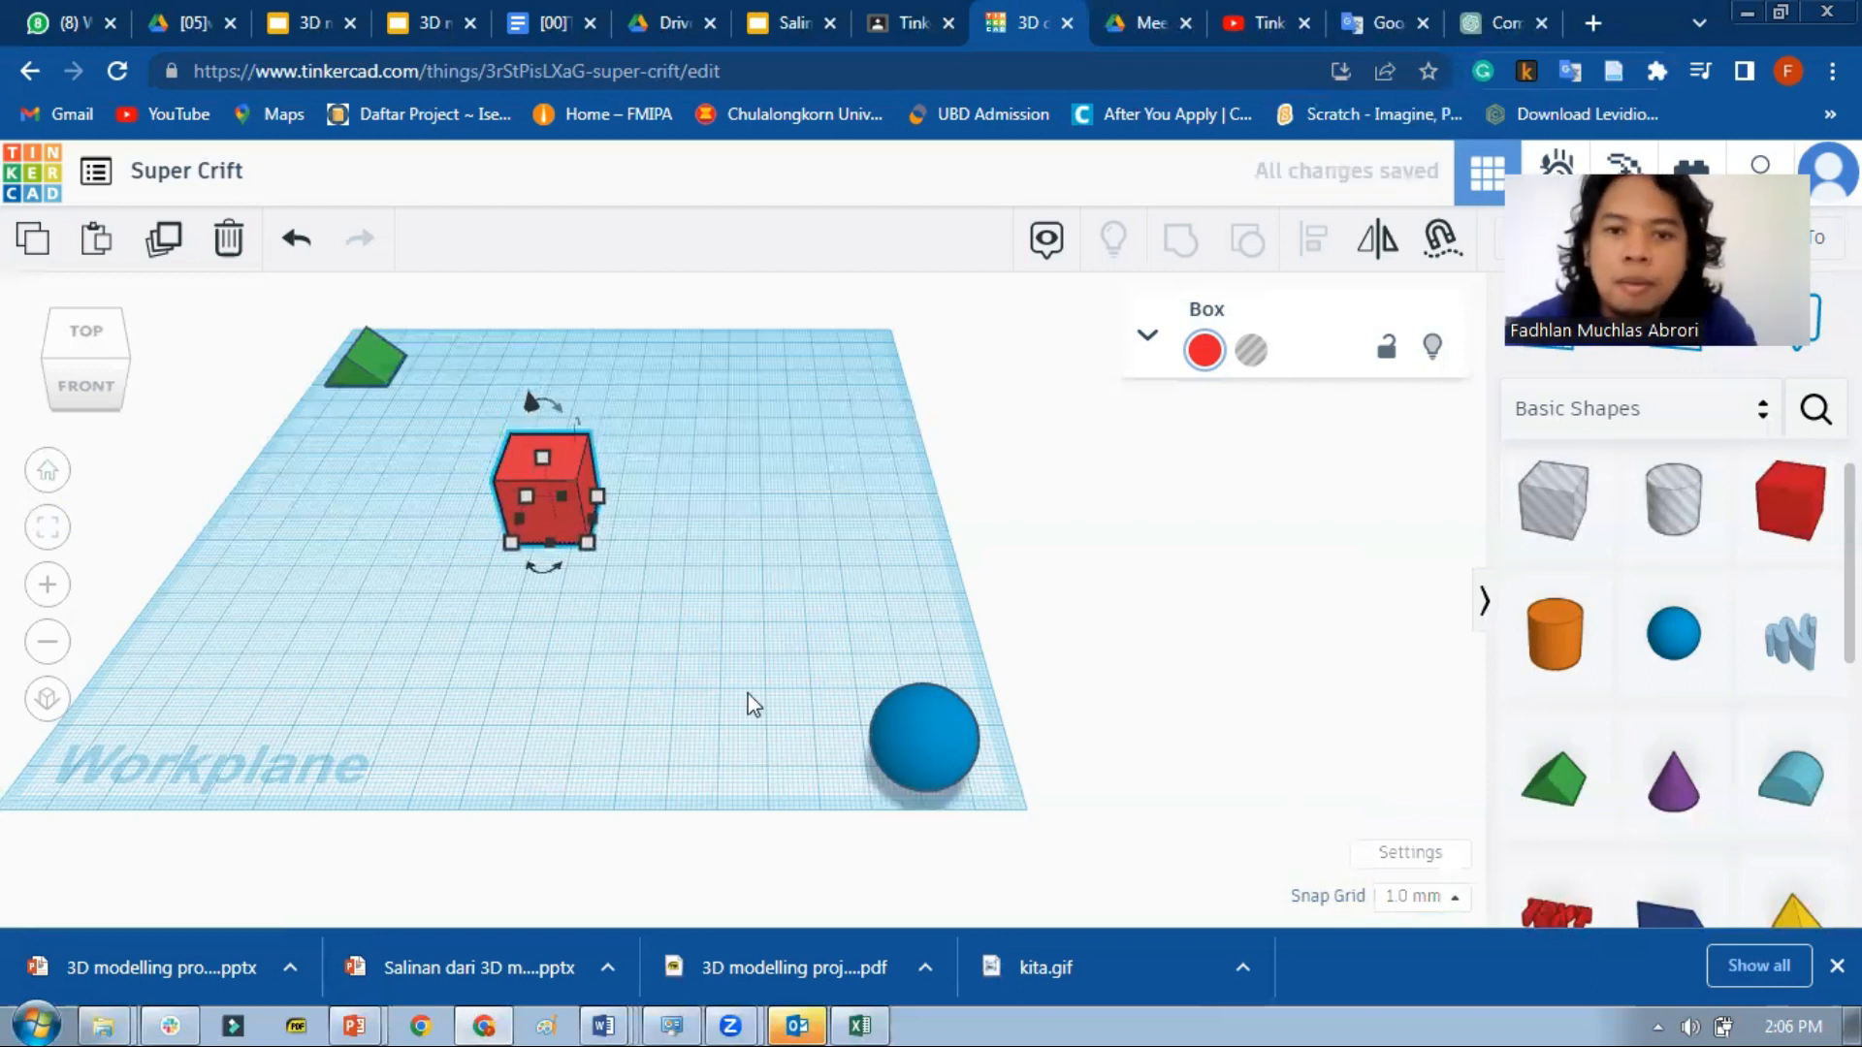
Raise the red box 19 mm above the workplane and check its elevation from the front view.
left_click(595, 518)
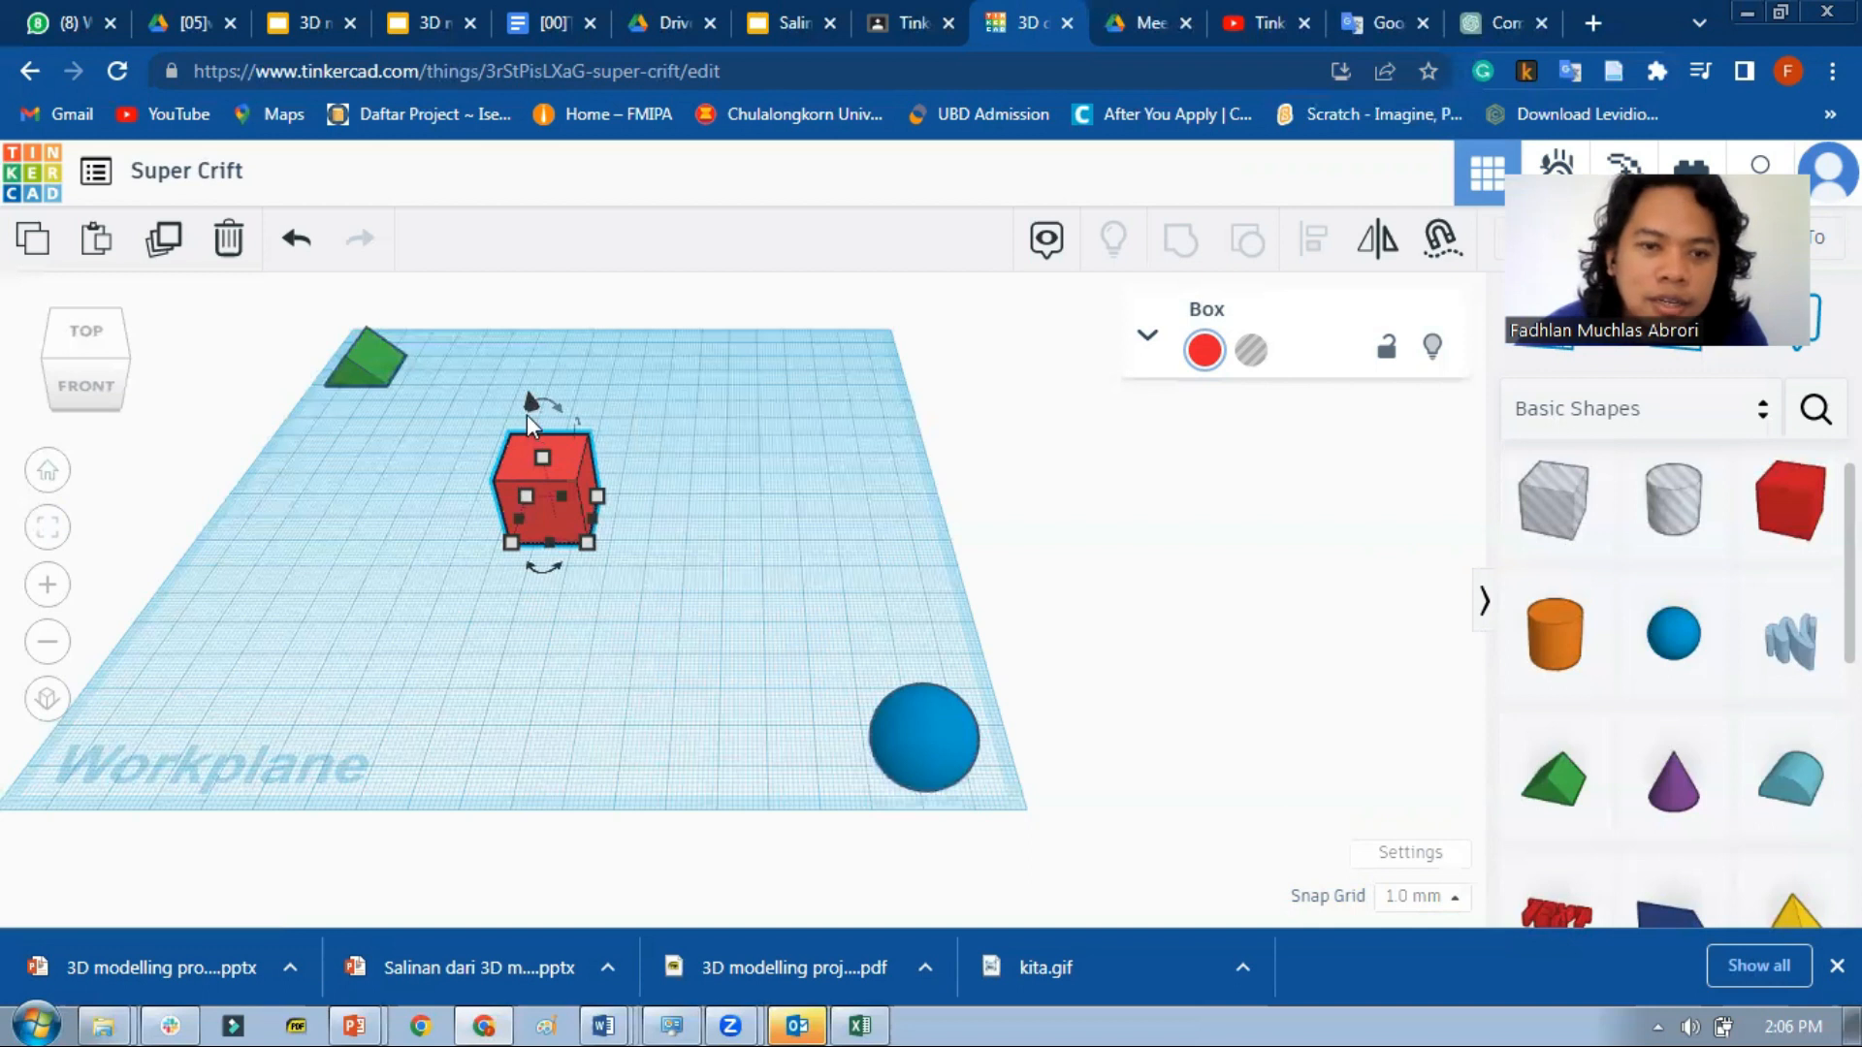
left_click_drag(533, 403, 534, 414)
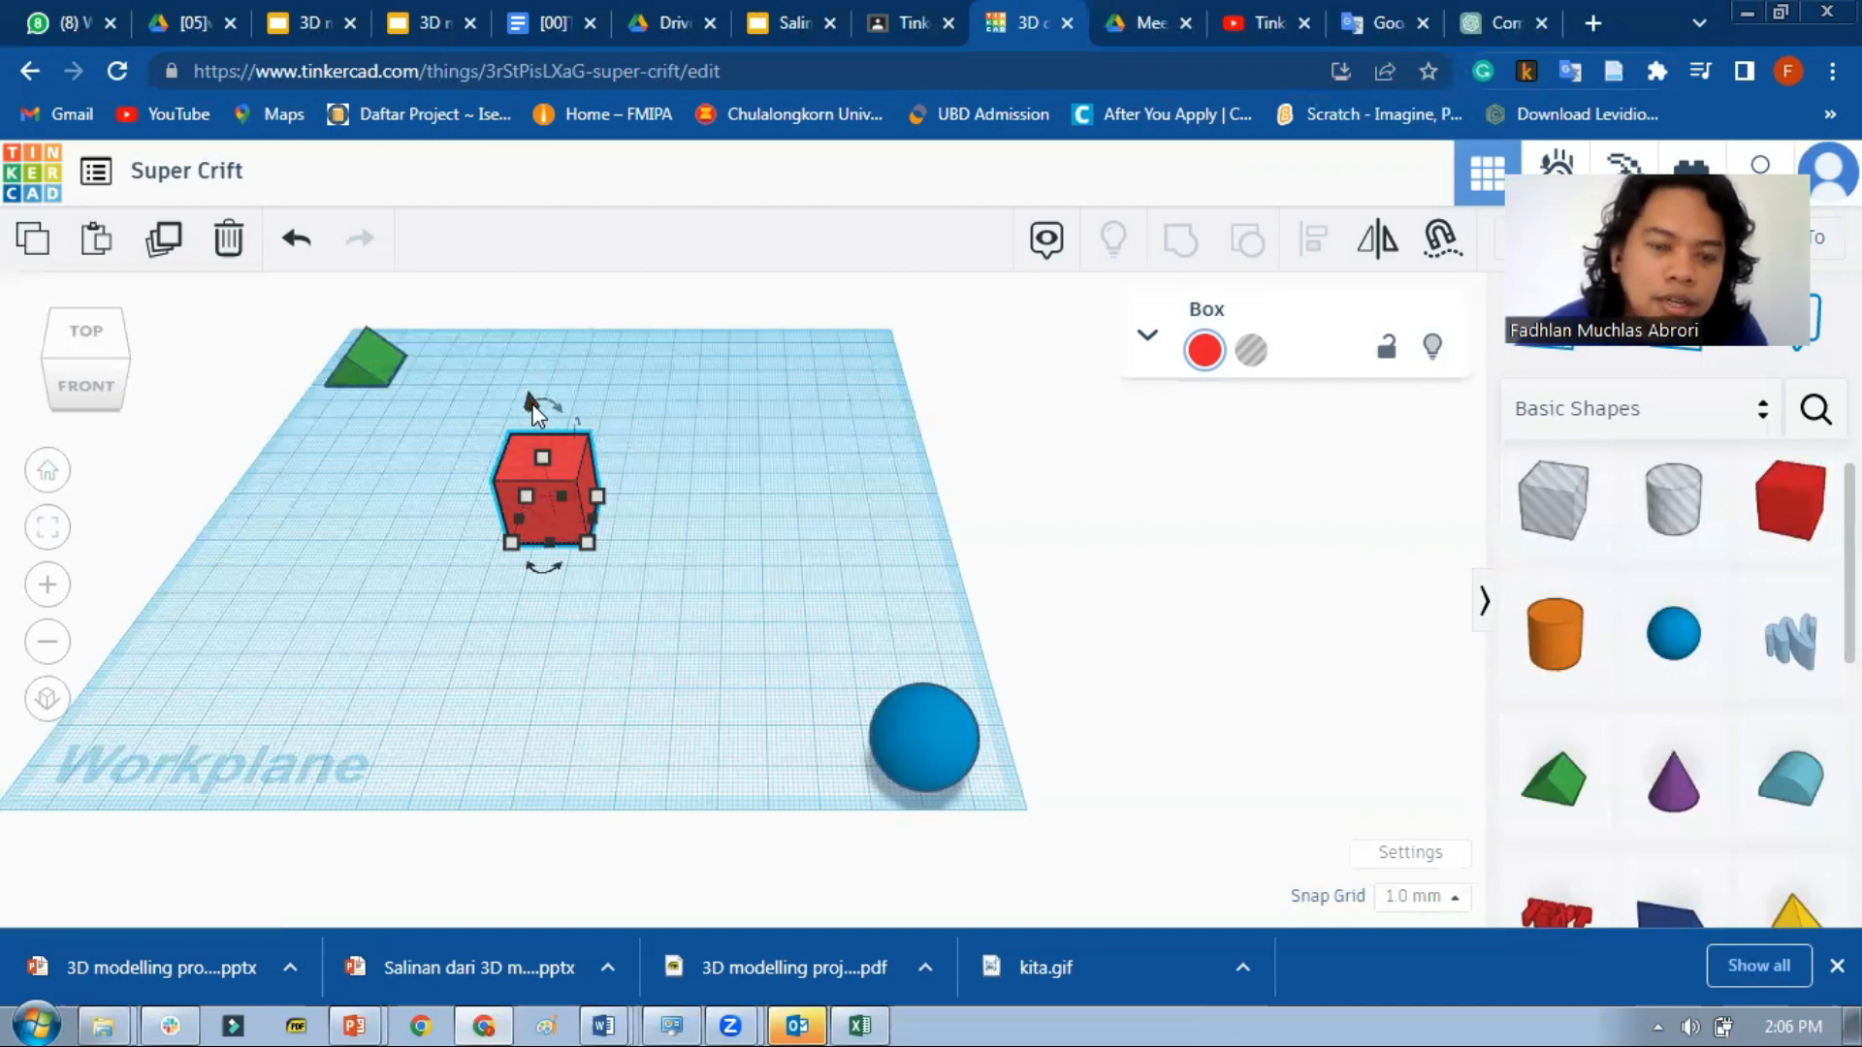
left_click_drag(529, 403, 517, 315)
left_click(106, 386)
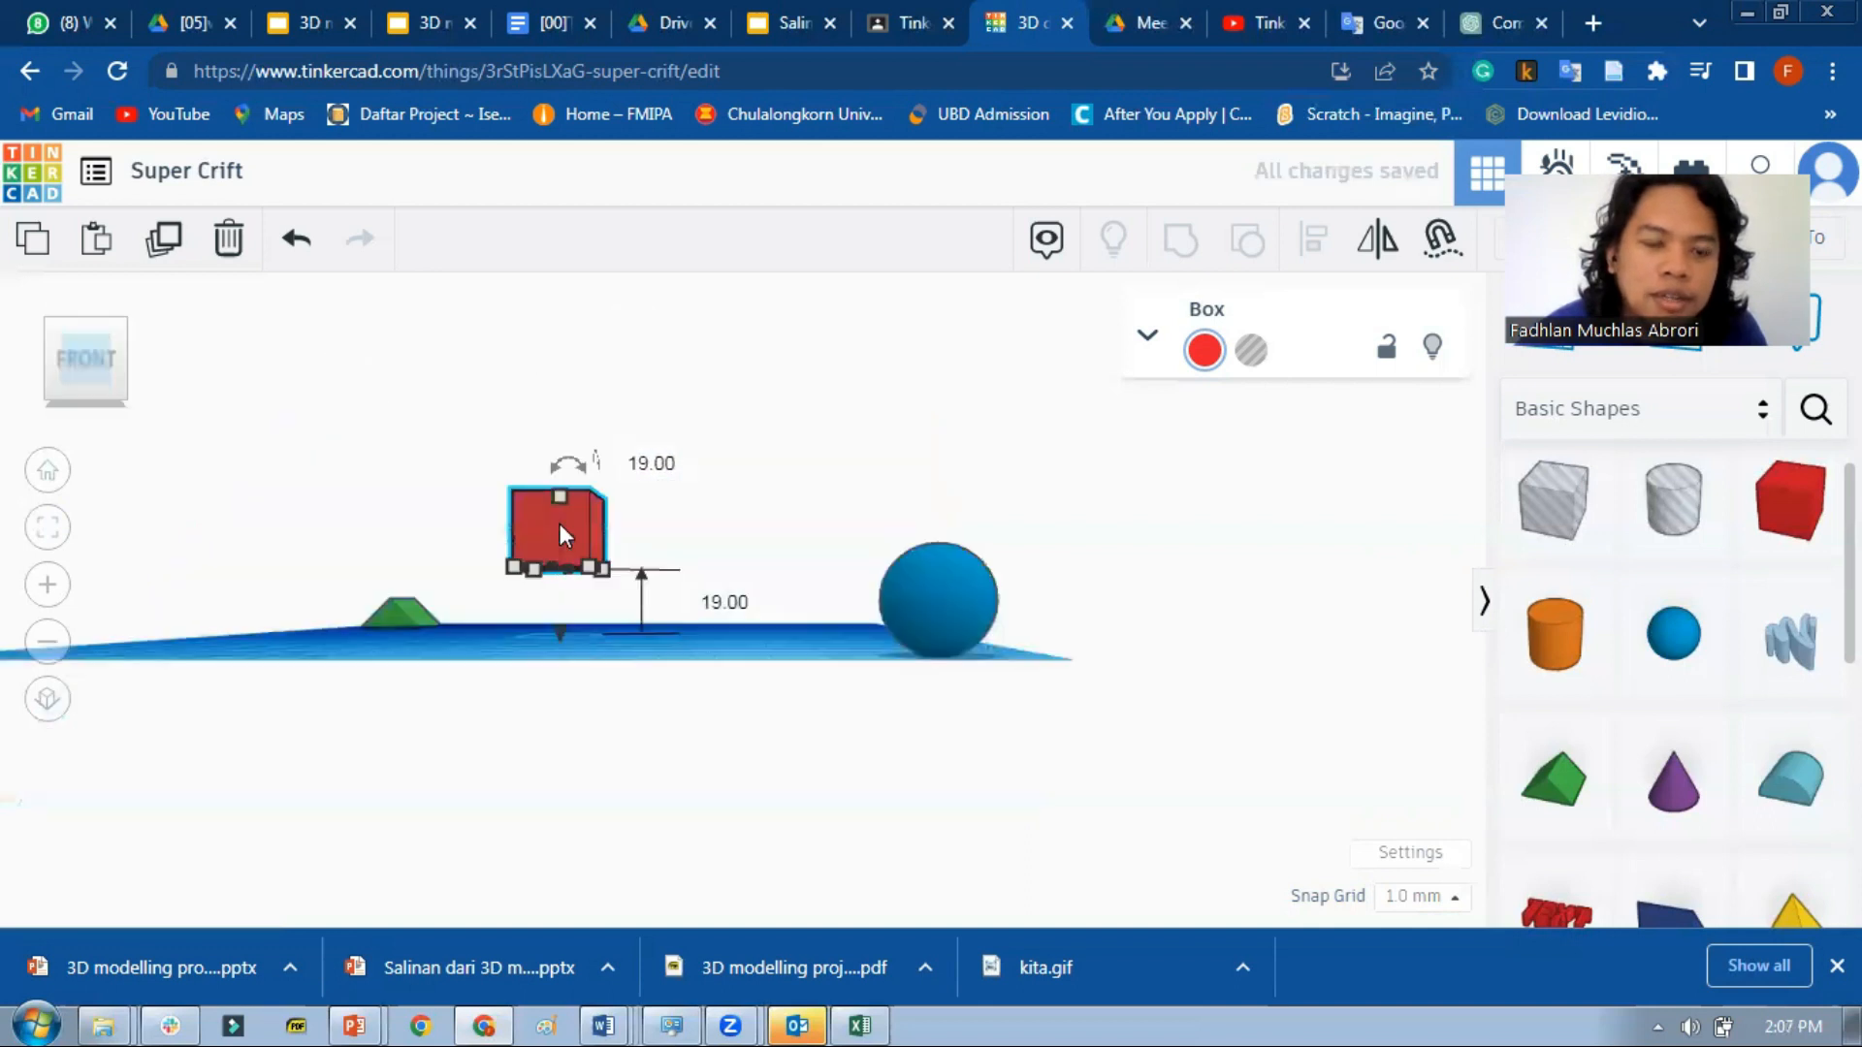
left_click_drag(97, 388, 99, 380)
left_click(101, 390)
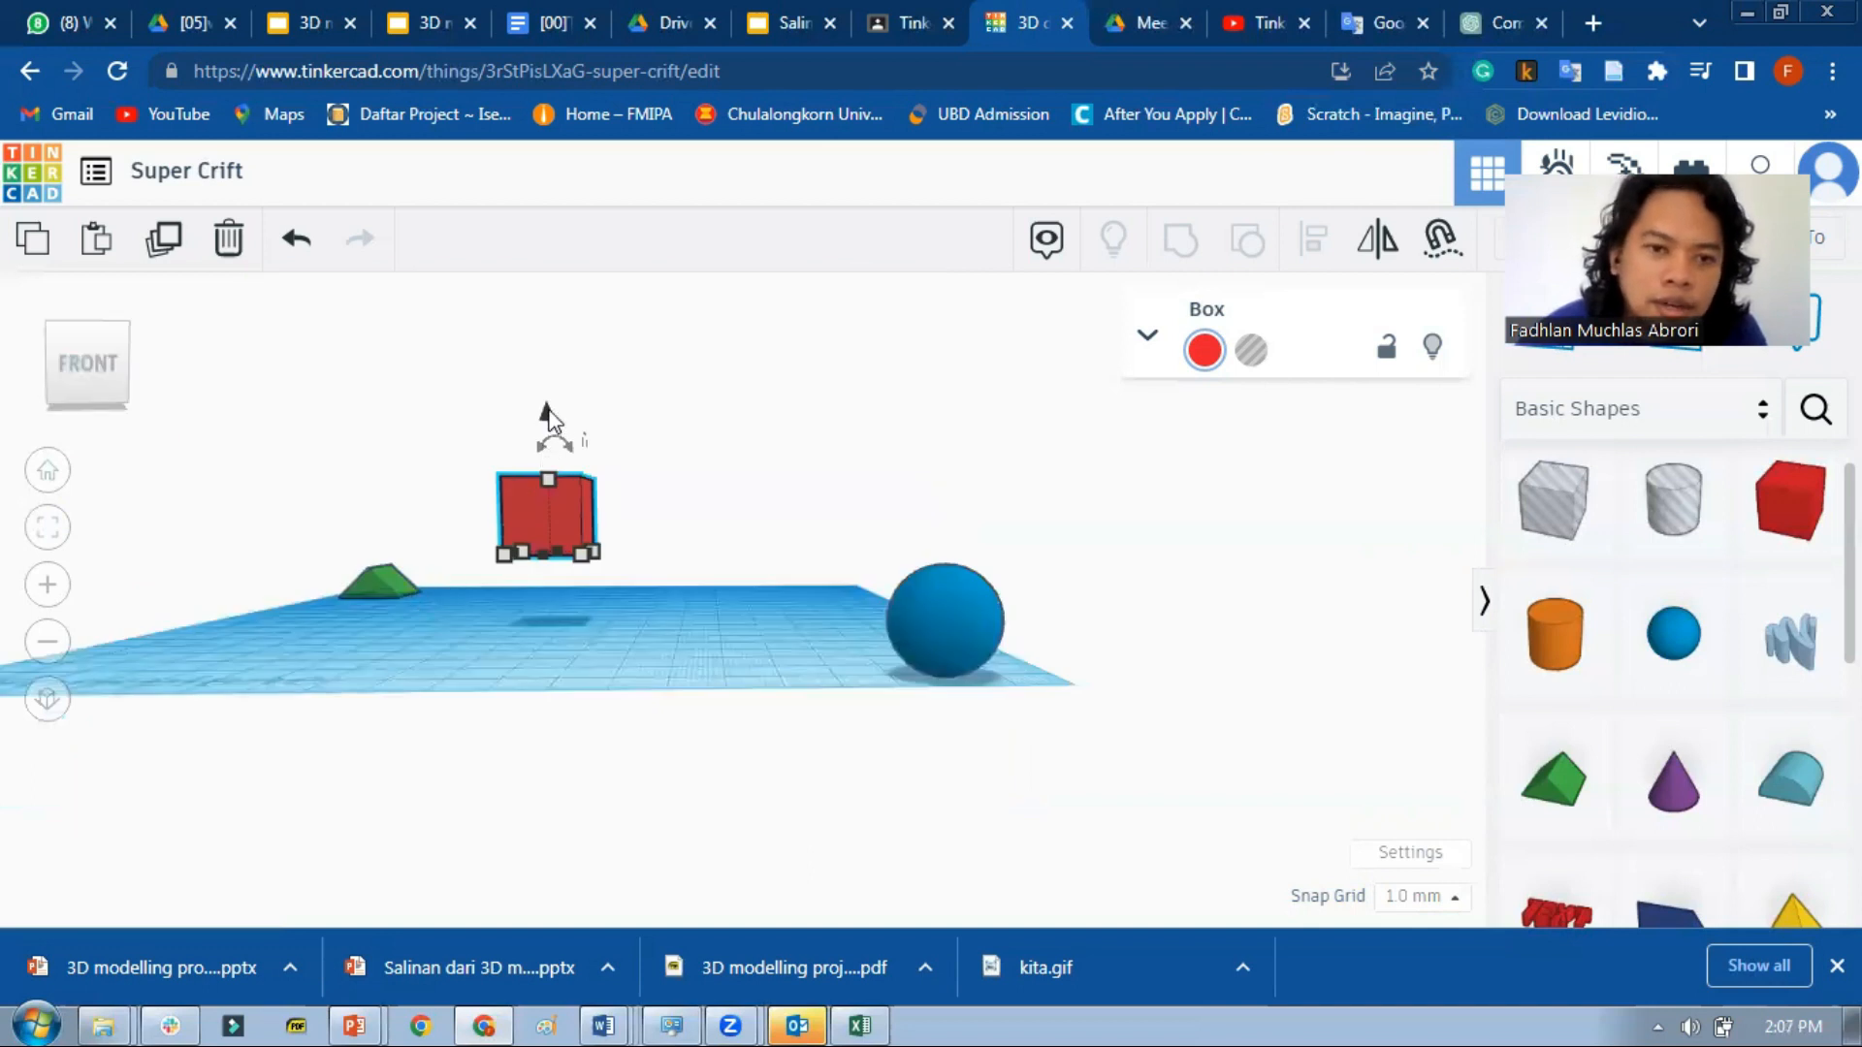
Lower the red box toward the workplane, then set its height above the workplane to exactly 15 mm.
mouse_move(549, 419)
left_mouse_down()
mouse_move(539, 495)
mouse_move(537, 453)
left_mouse_up()
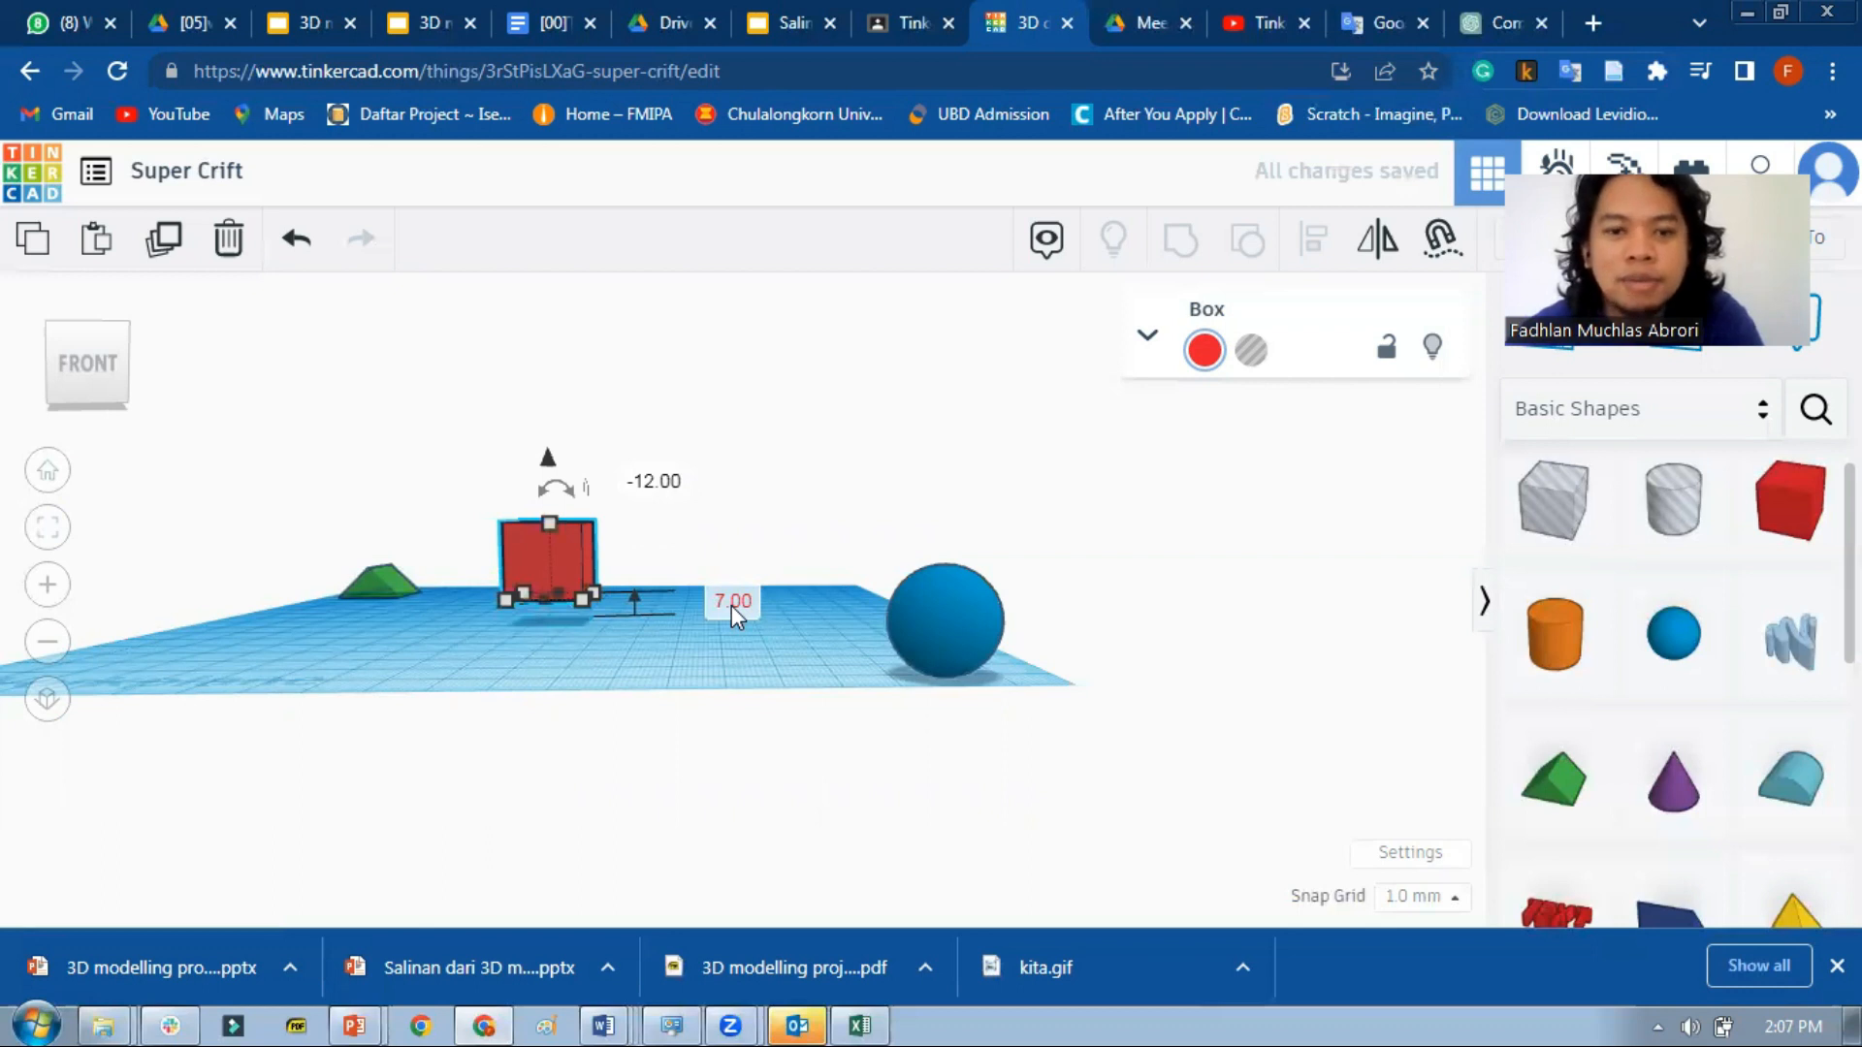
left_click(732, 603)
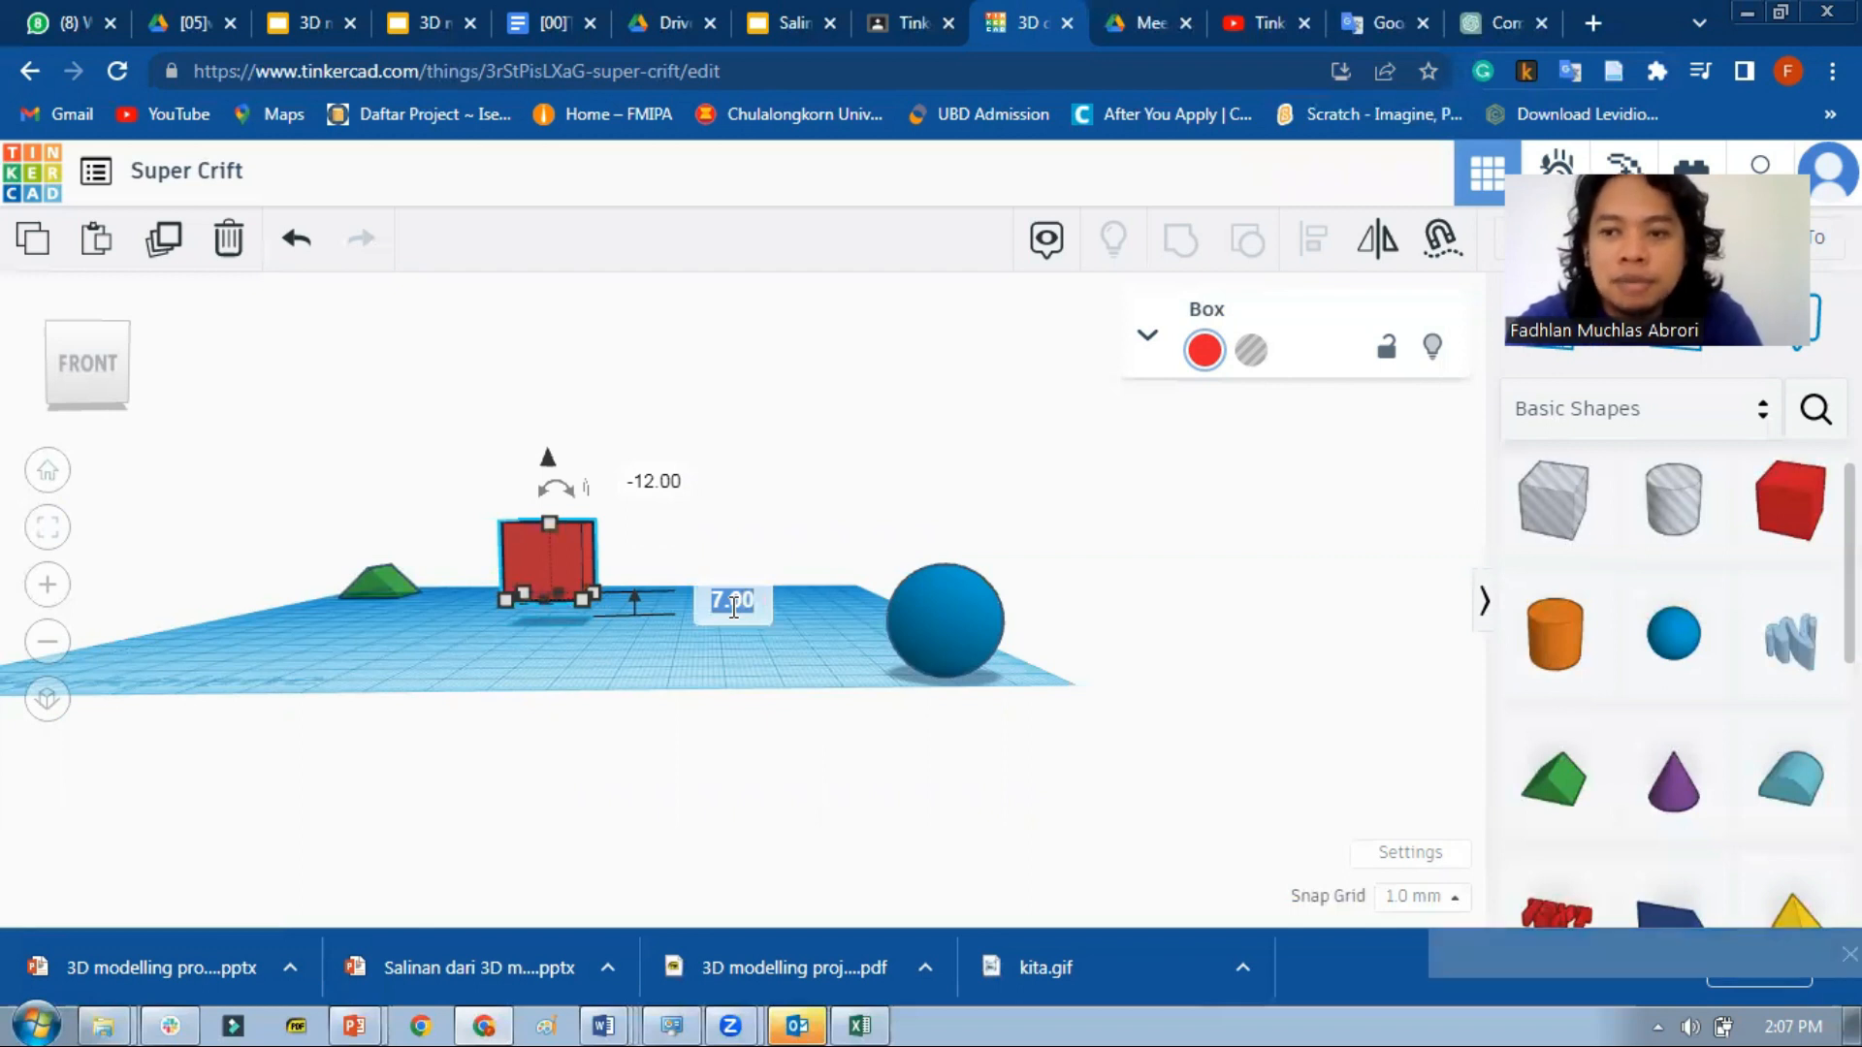
type("15")
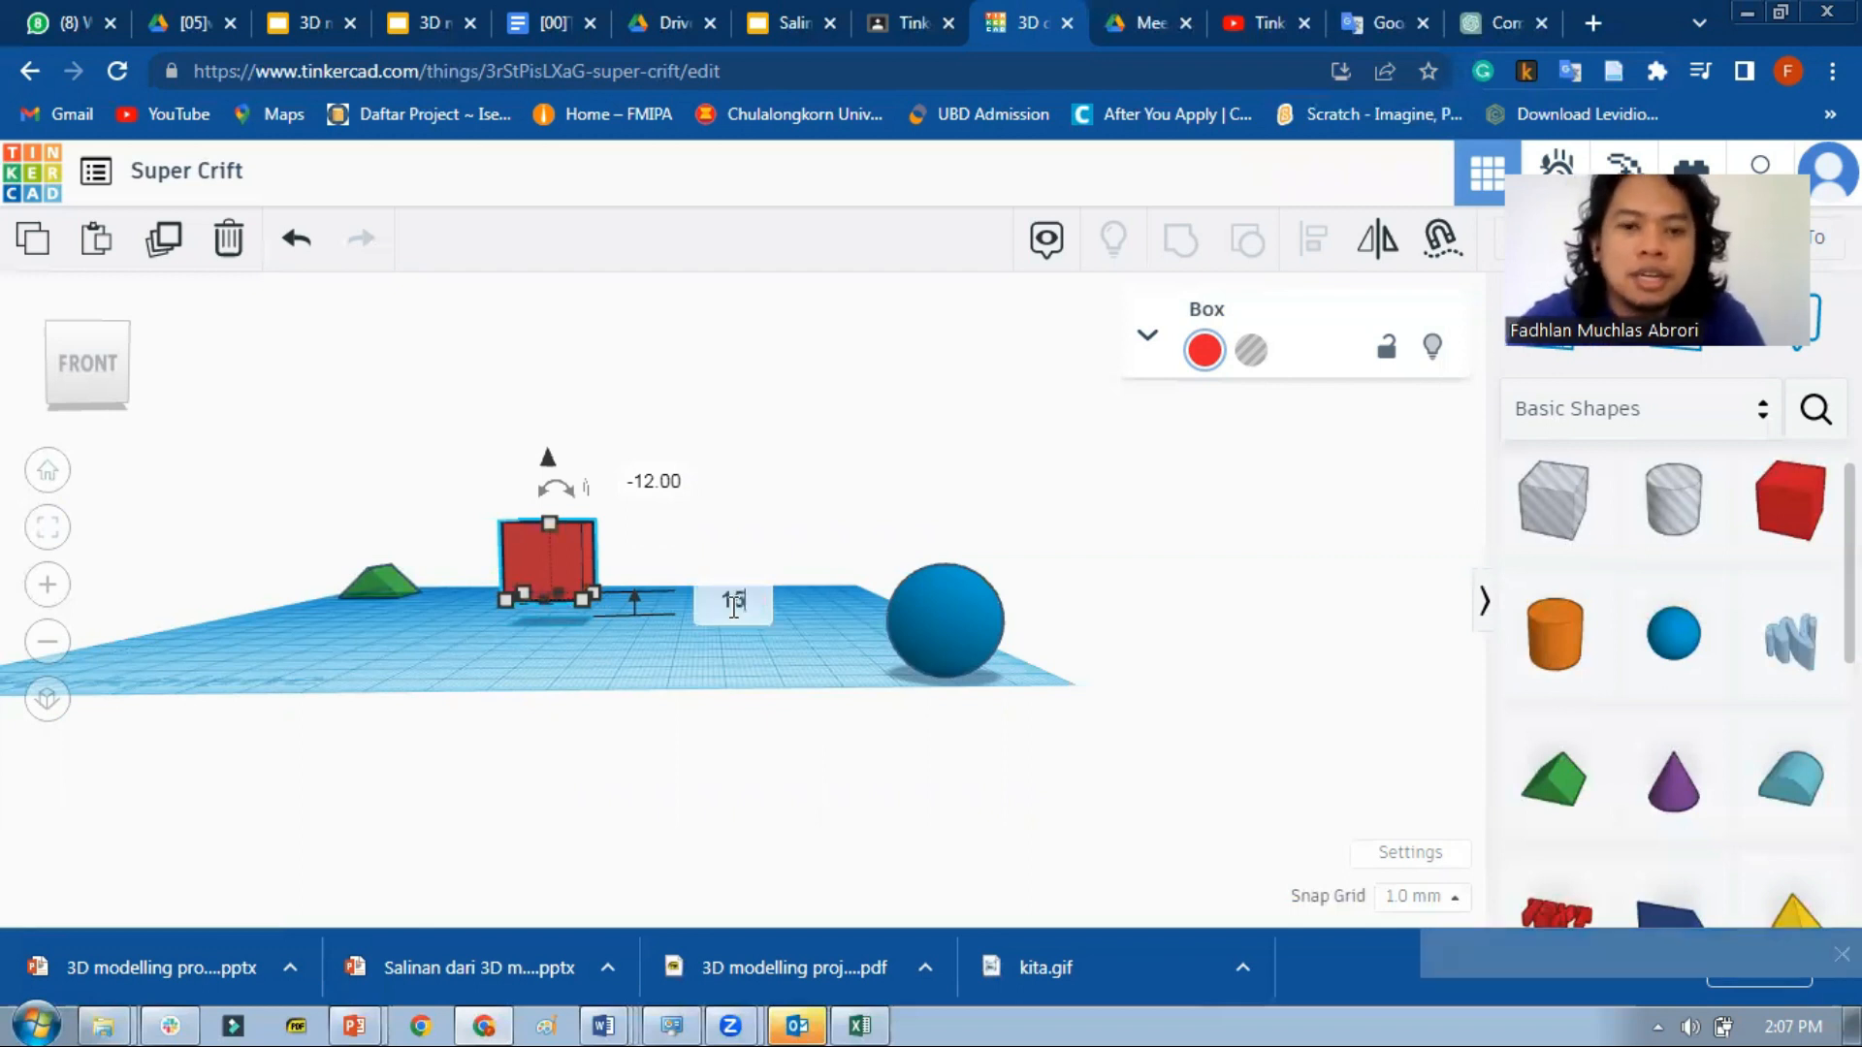
key("Return")
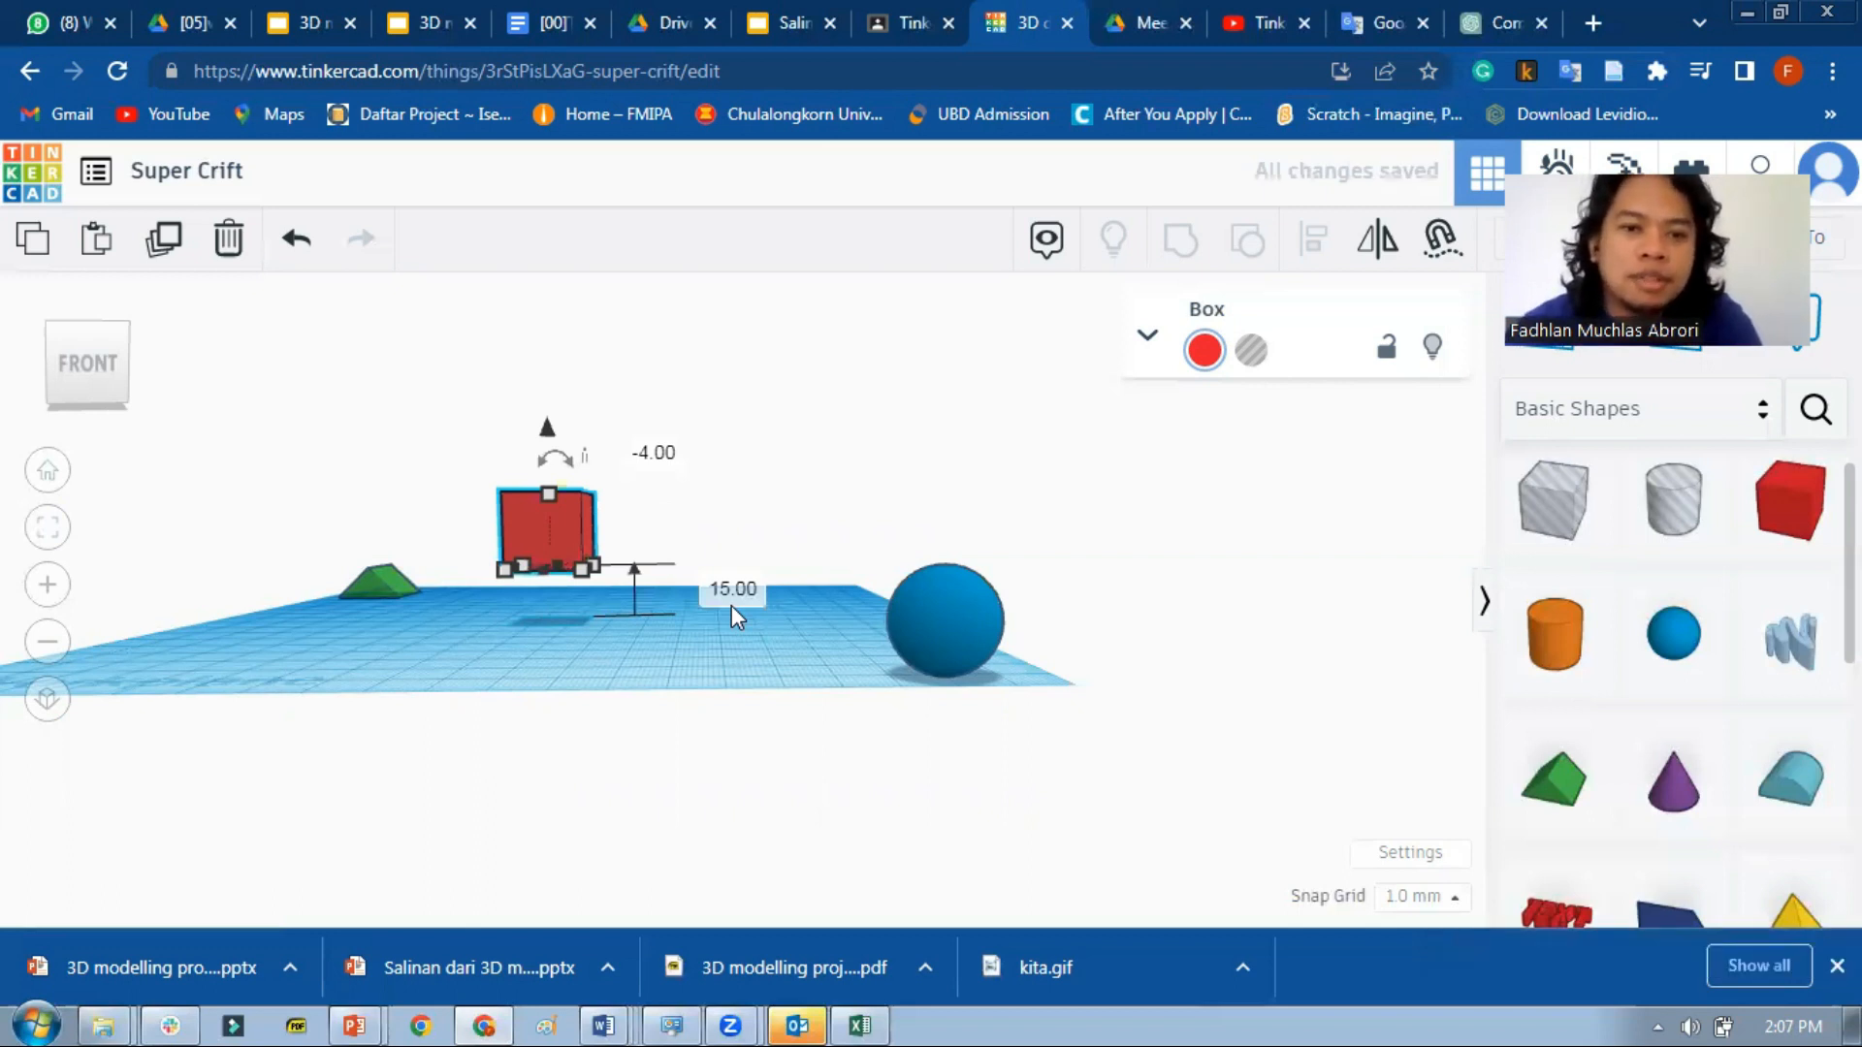
Raise the red box further above the workplane and nudge it backward and forward at that height.
mouse_move(536, 435)
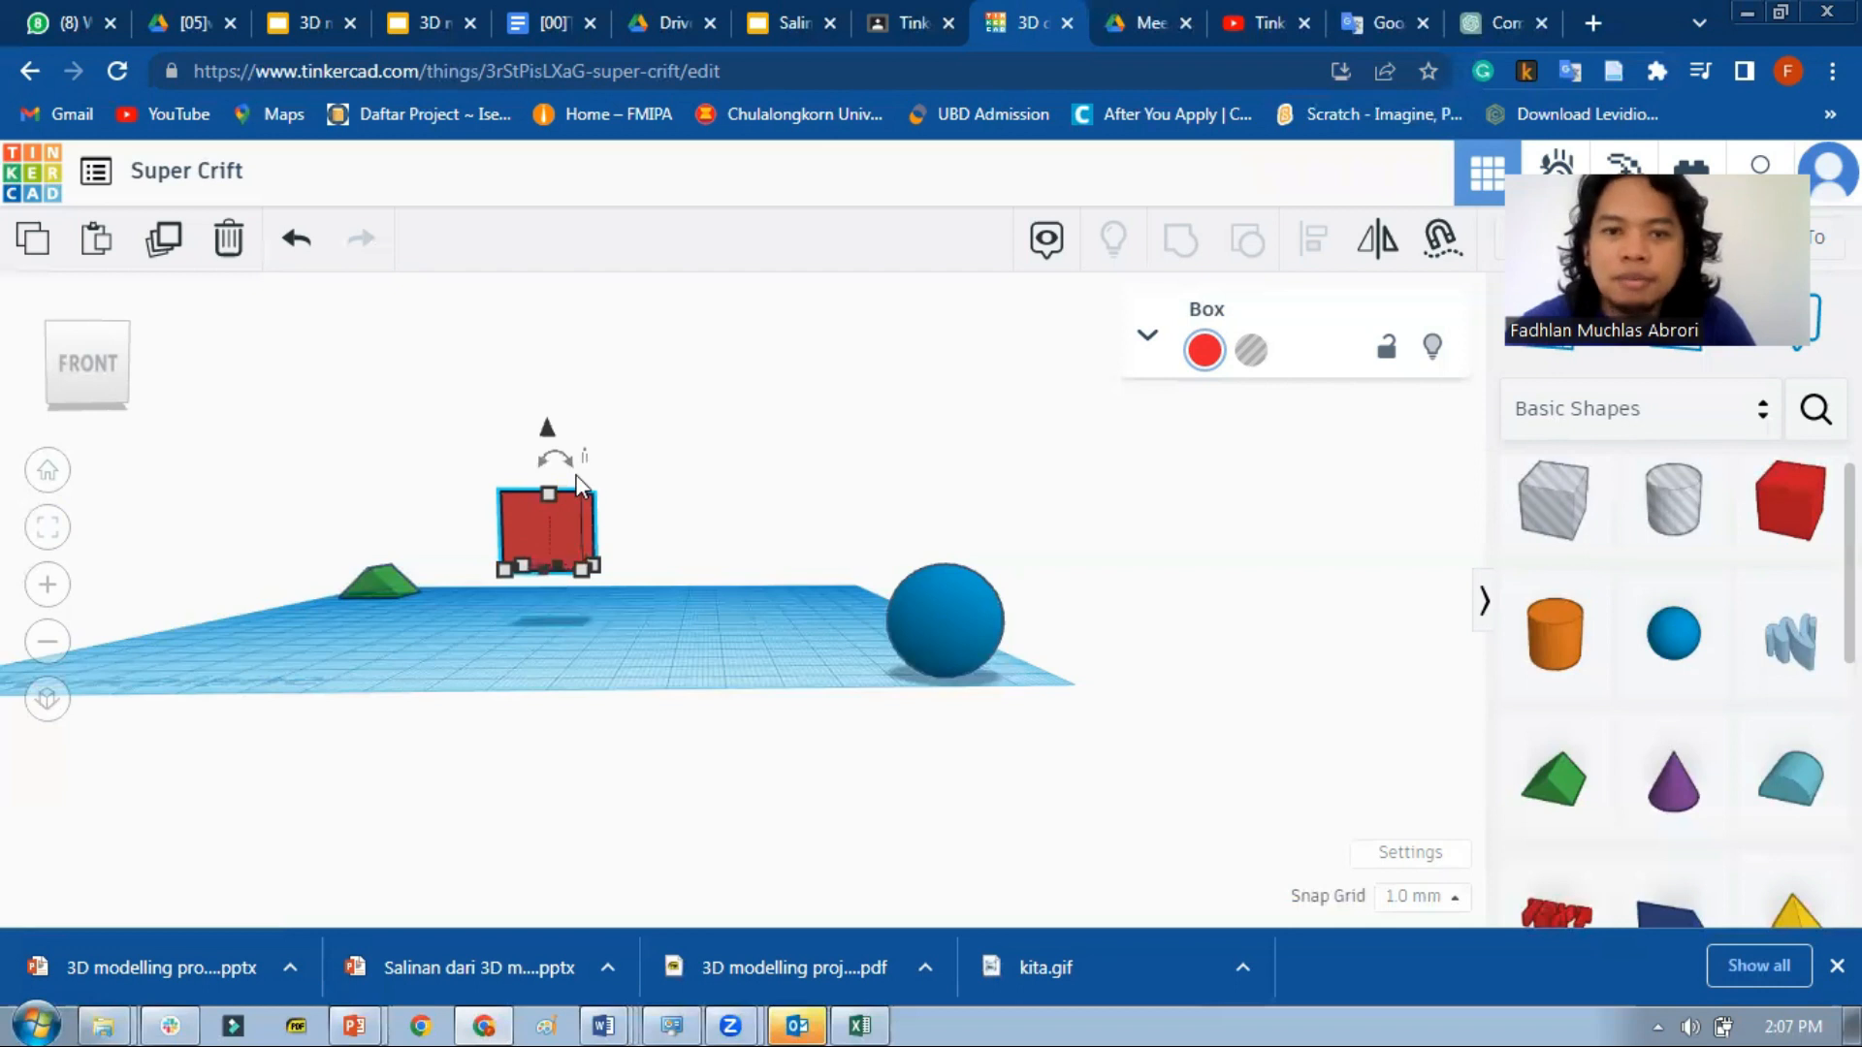
left_click_drag(552, 445, 555, 408)
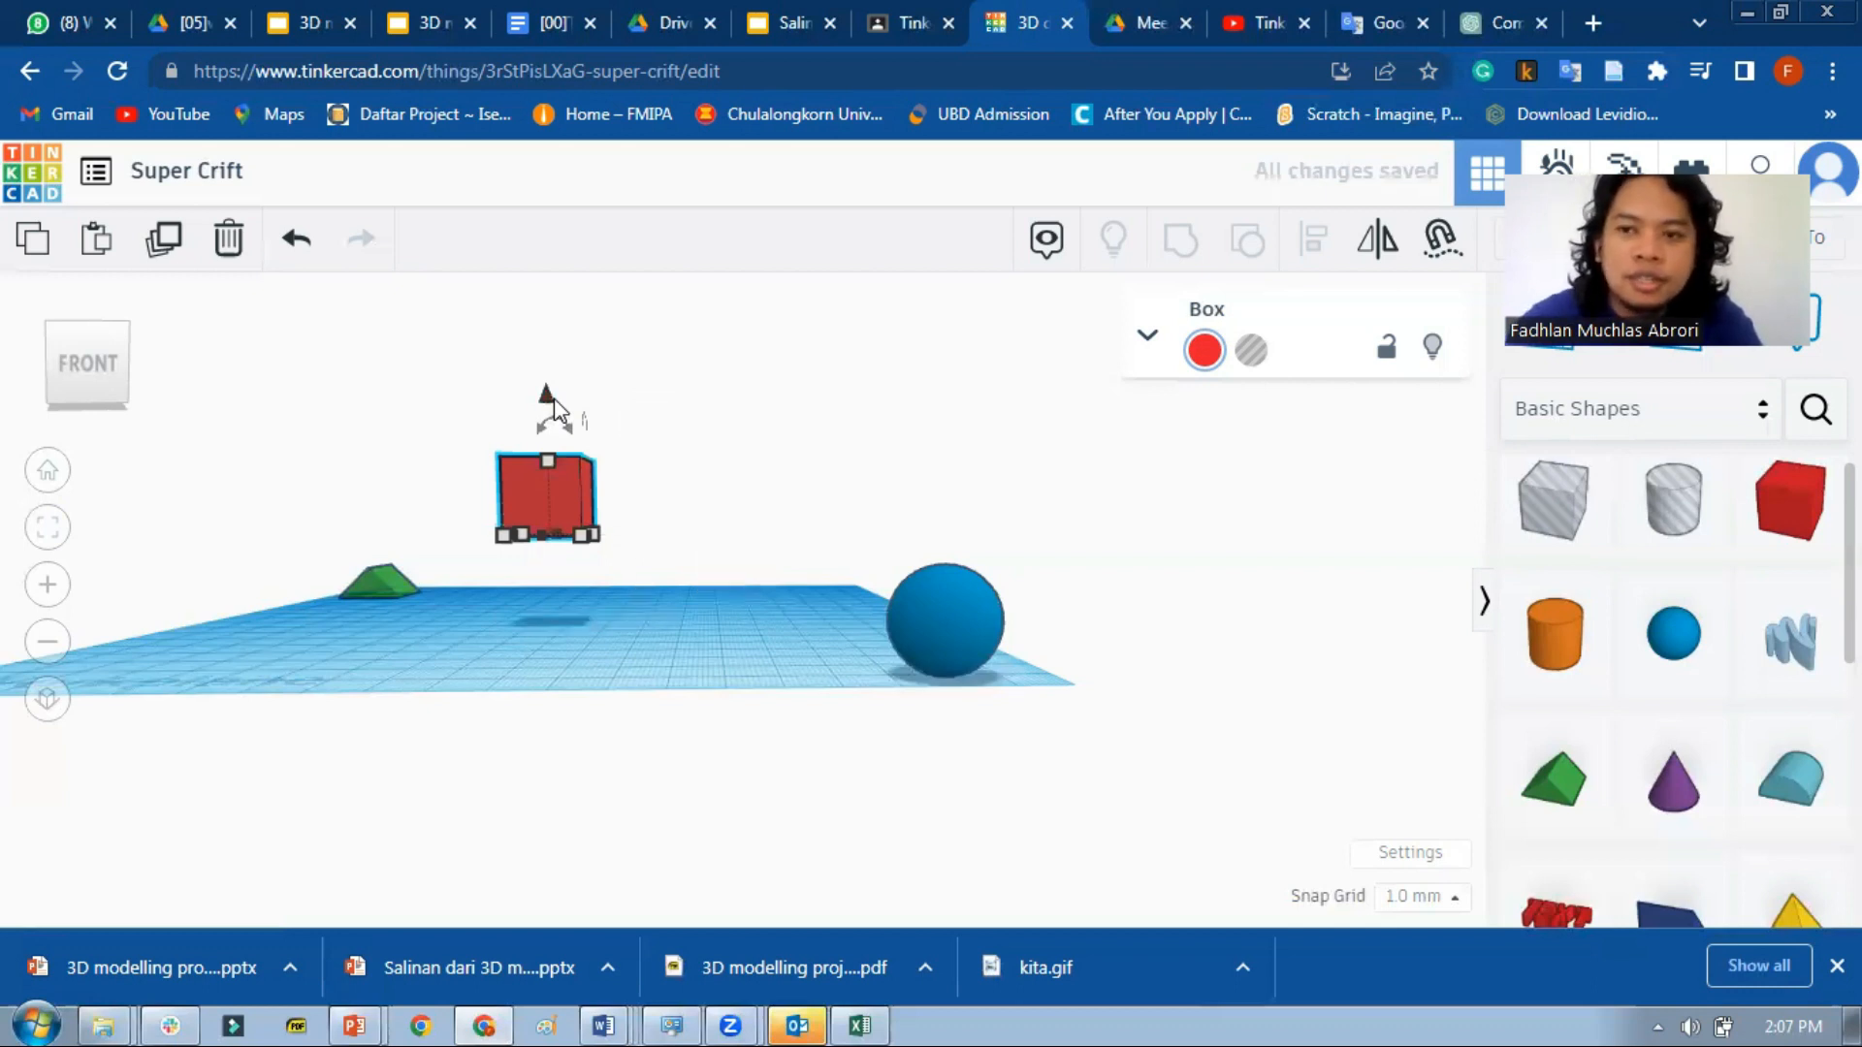
key("Up")
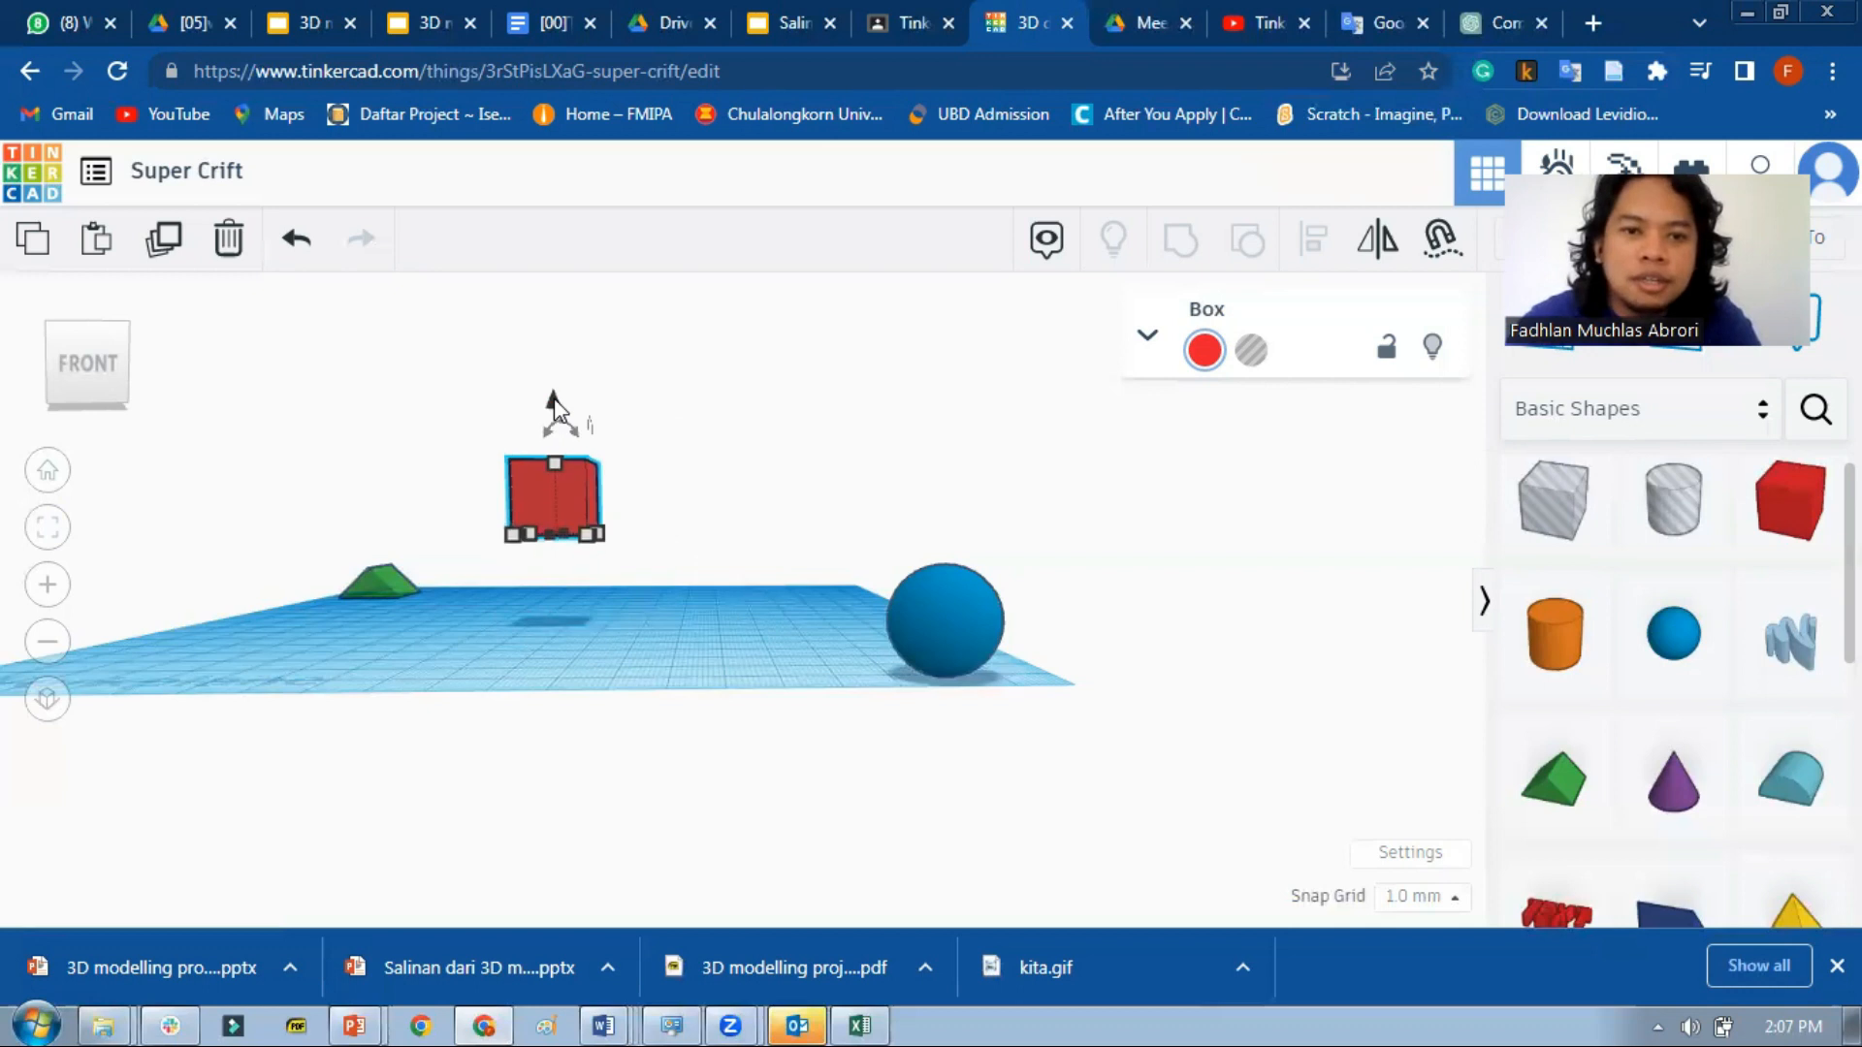
key("Down")
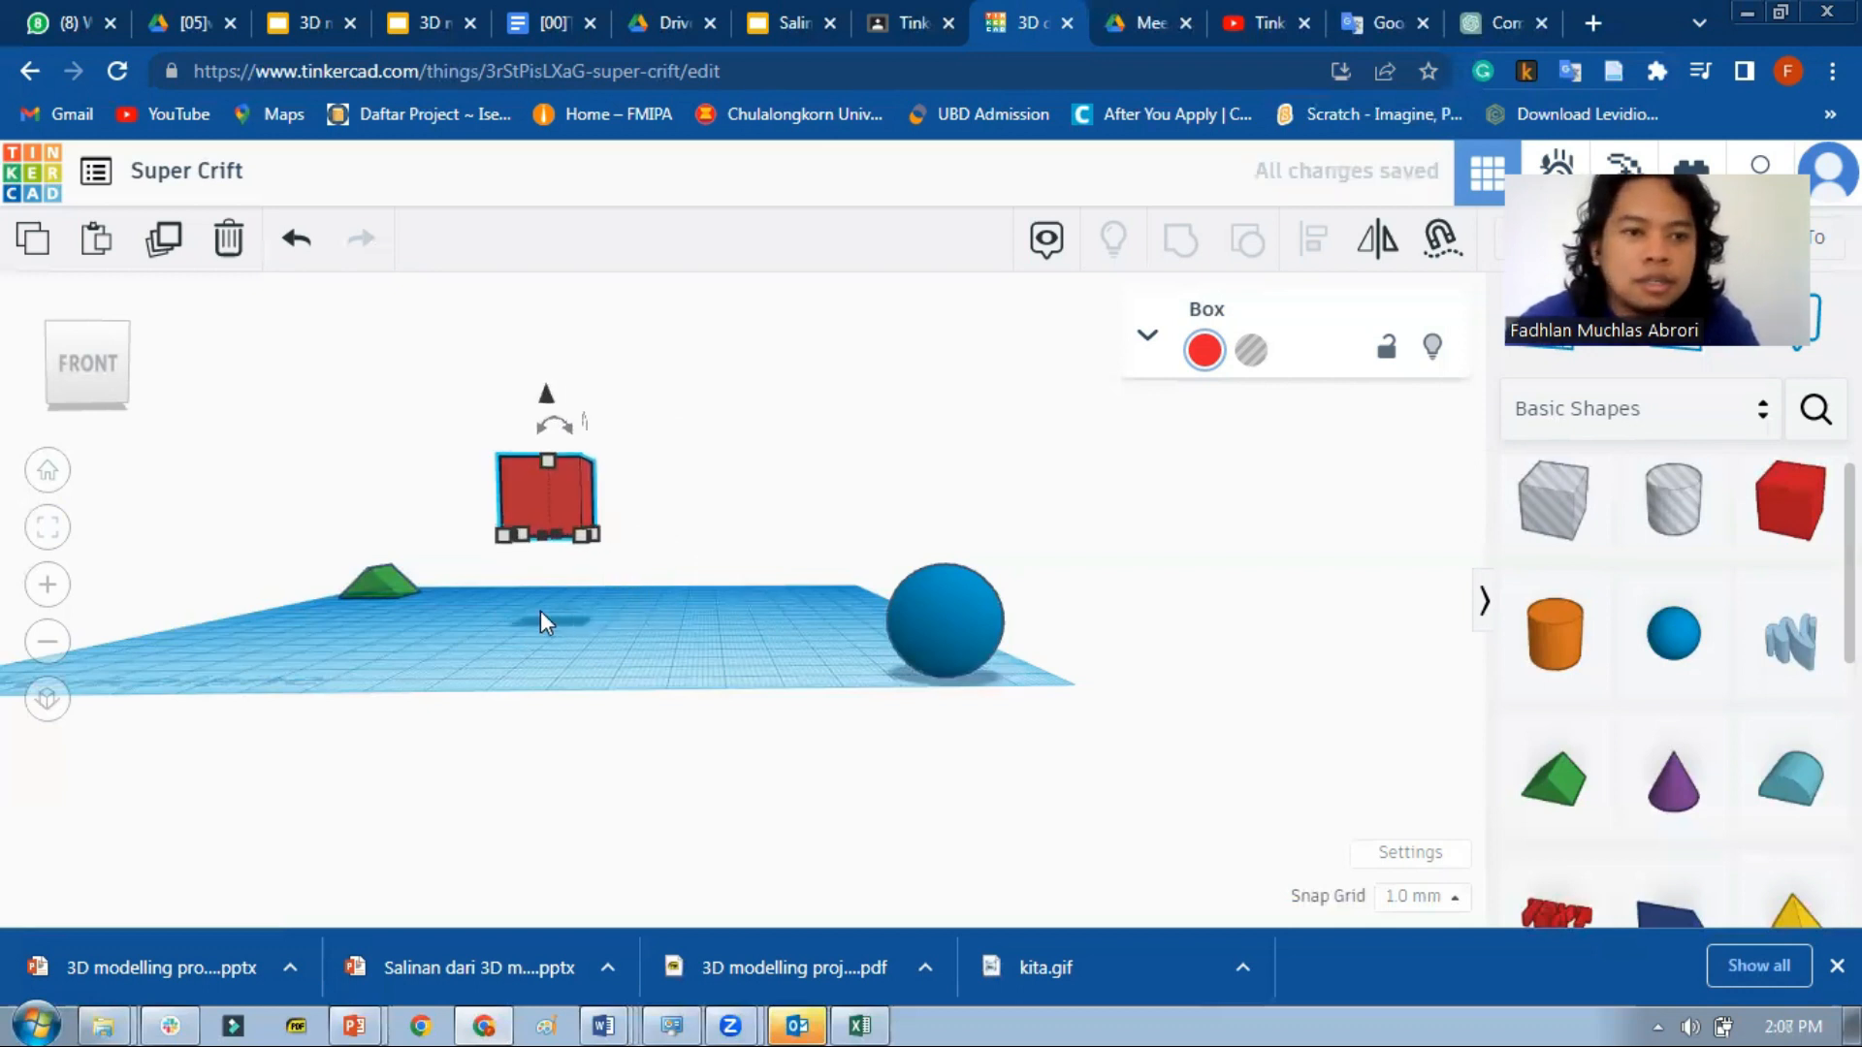
Nudge the raised red box backward, forward, right and left, returning it to its starting place.
left_click(103, 384)
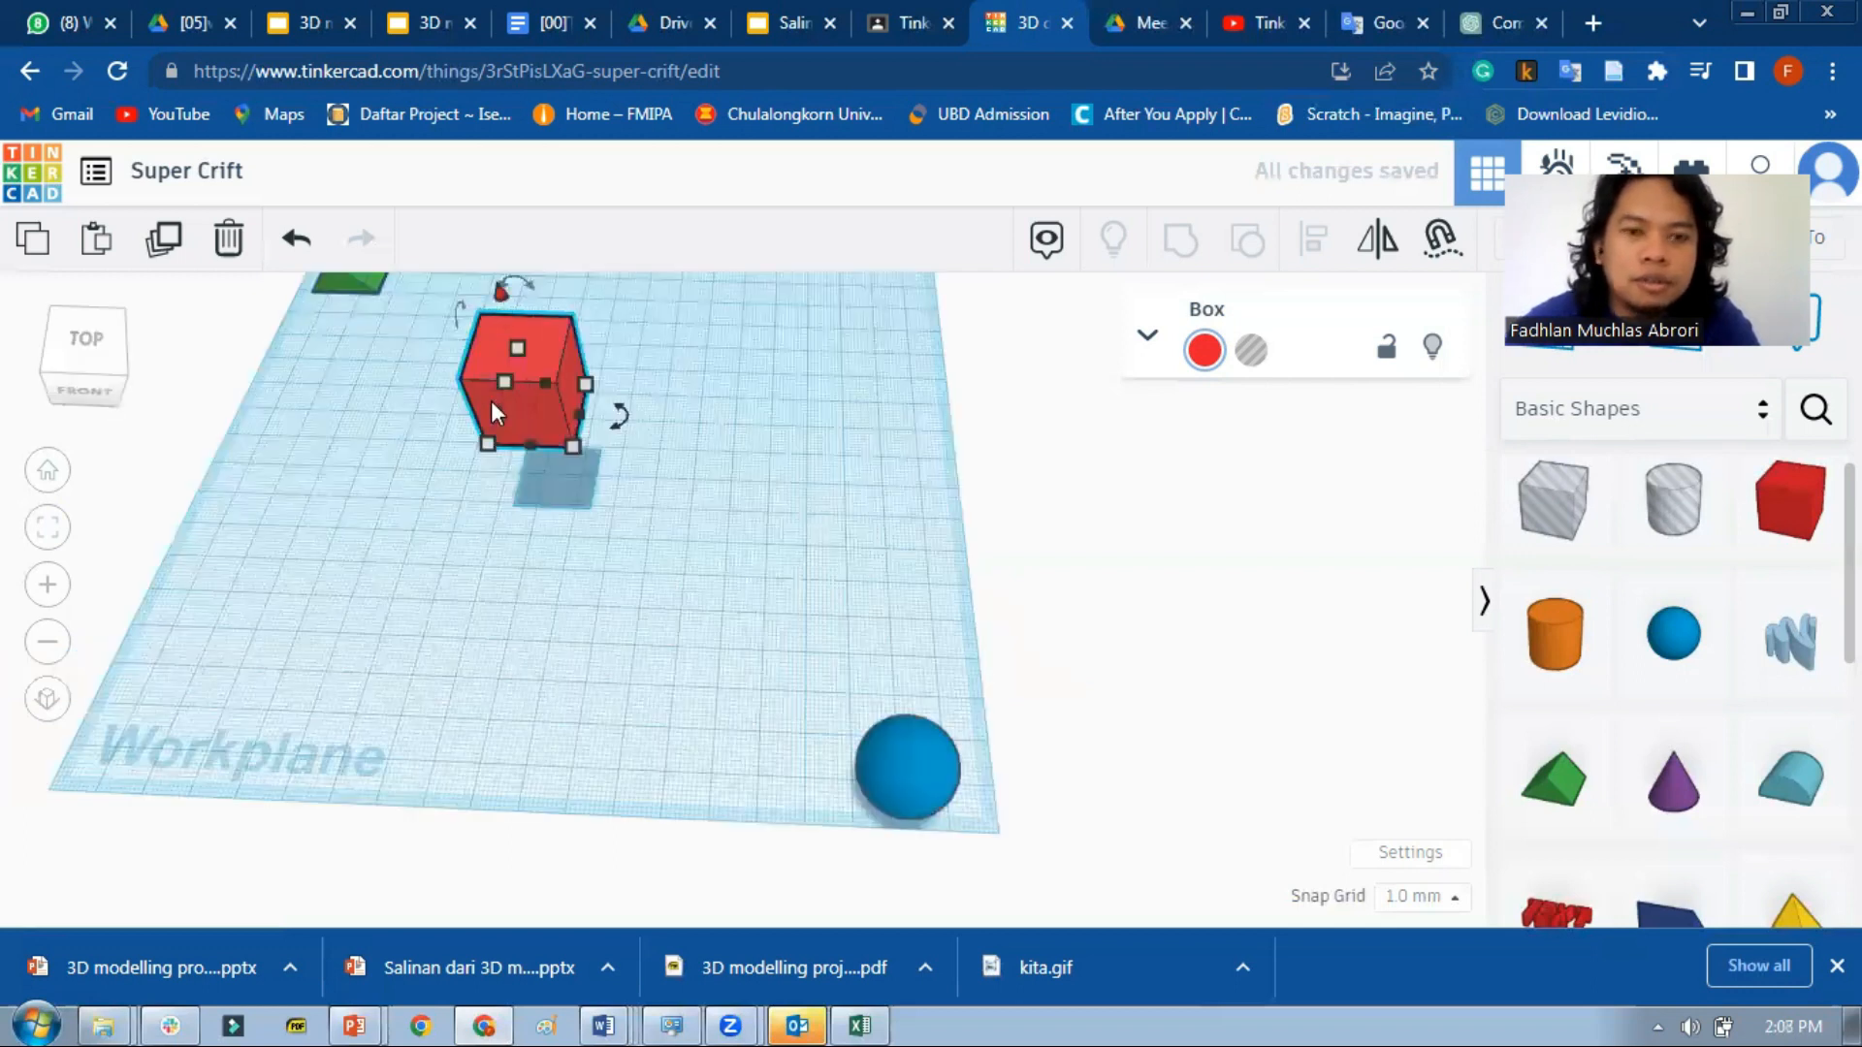
key("ctrl+Up")
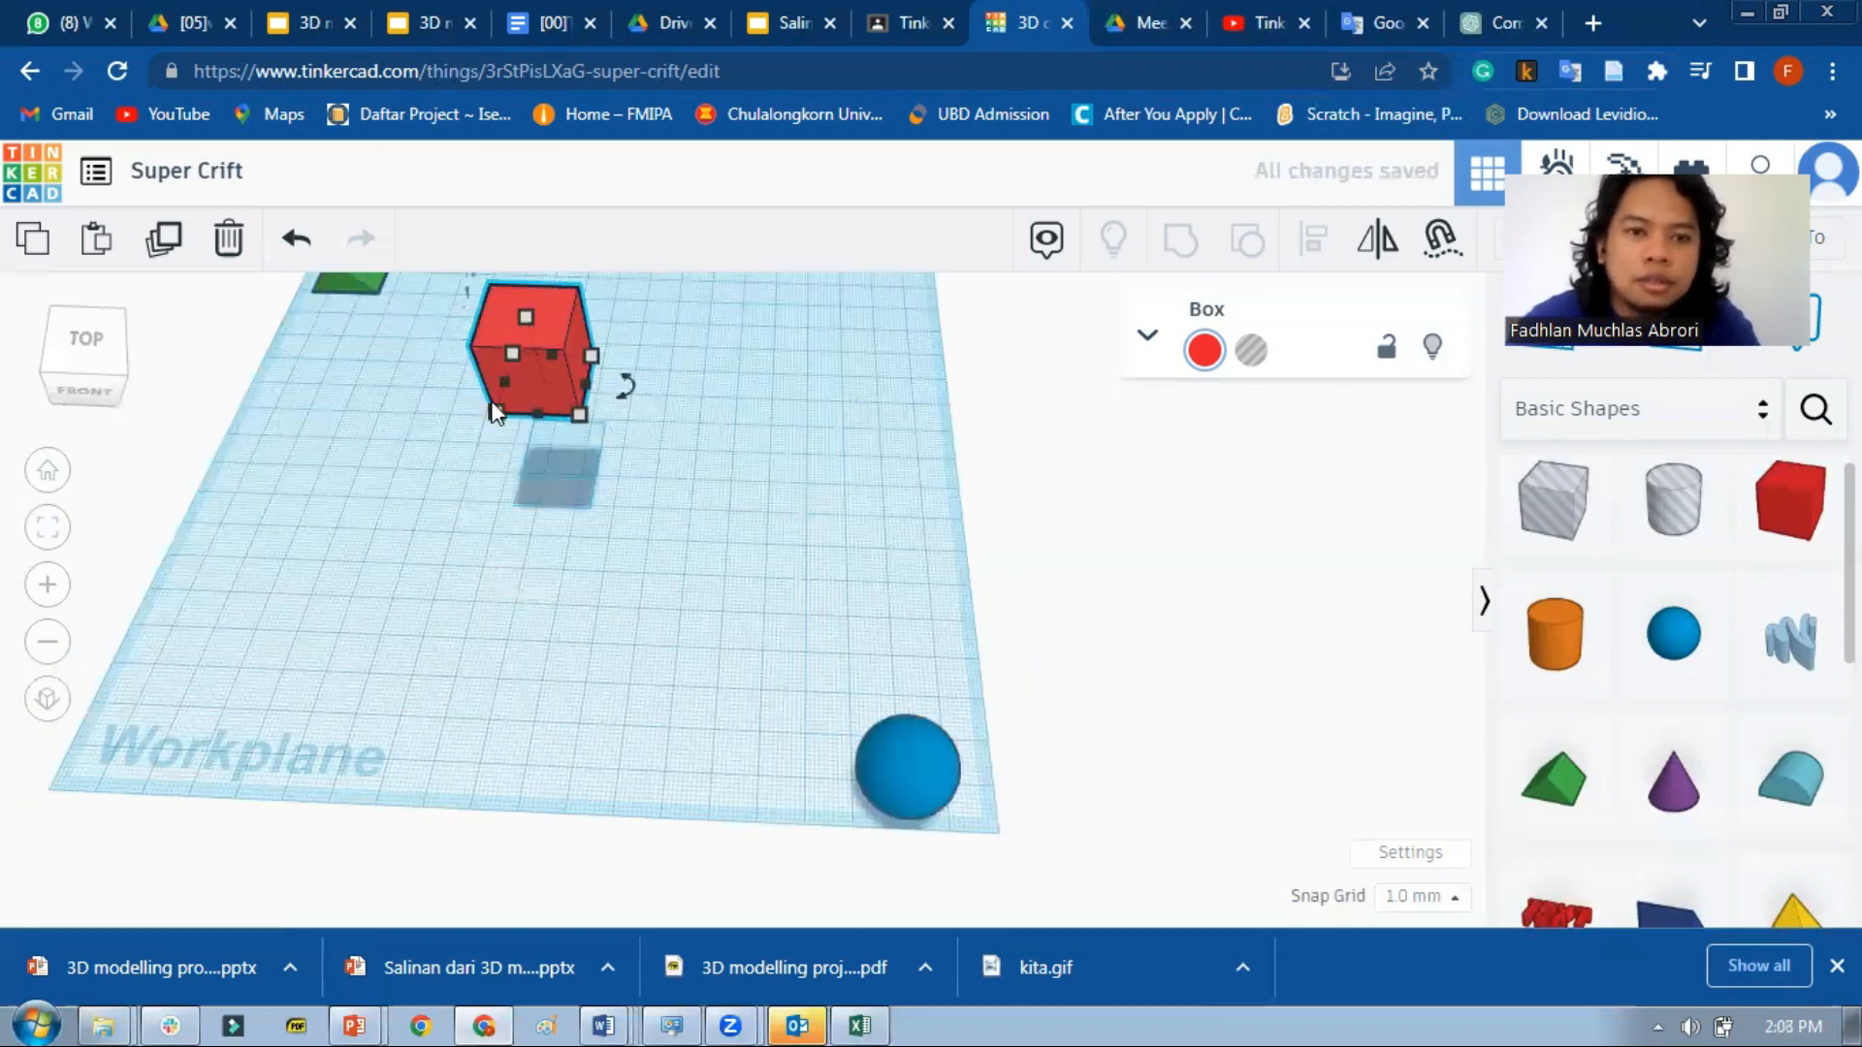
key("shift+Down")
key("shift+Right")
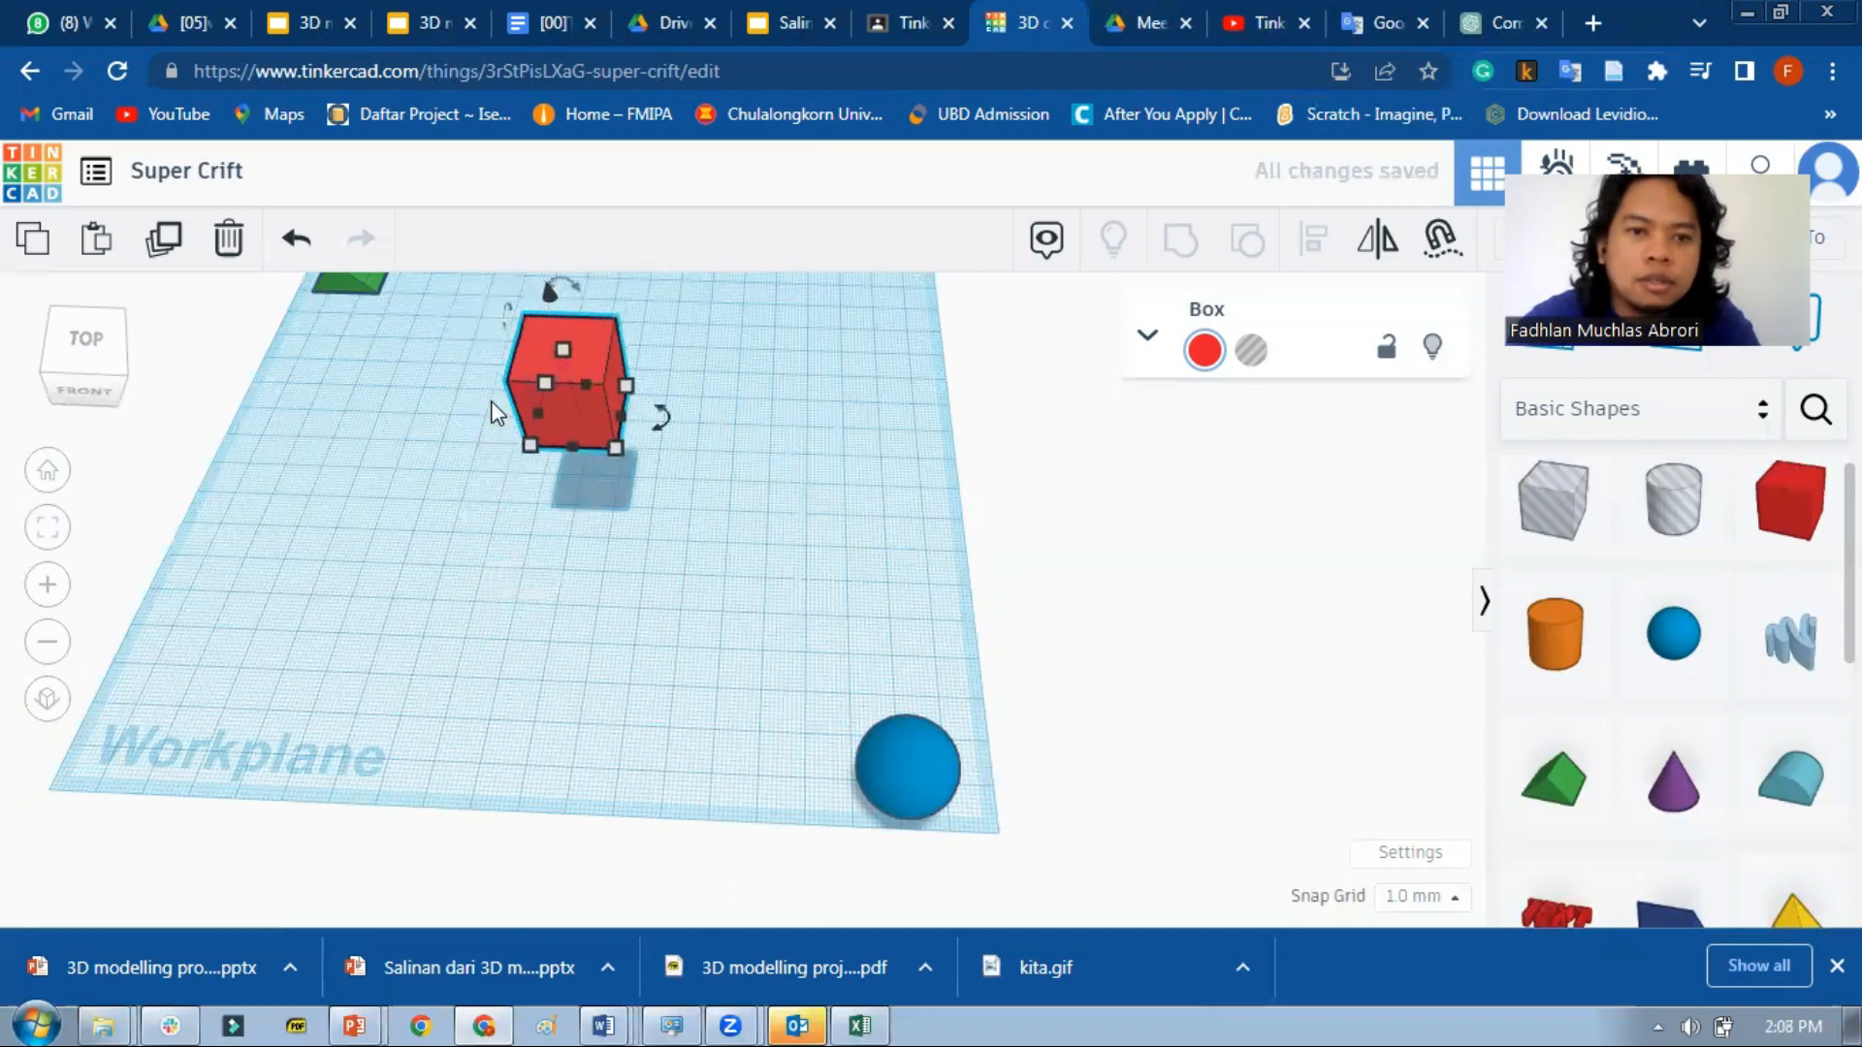
key("shift+Left")
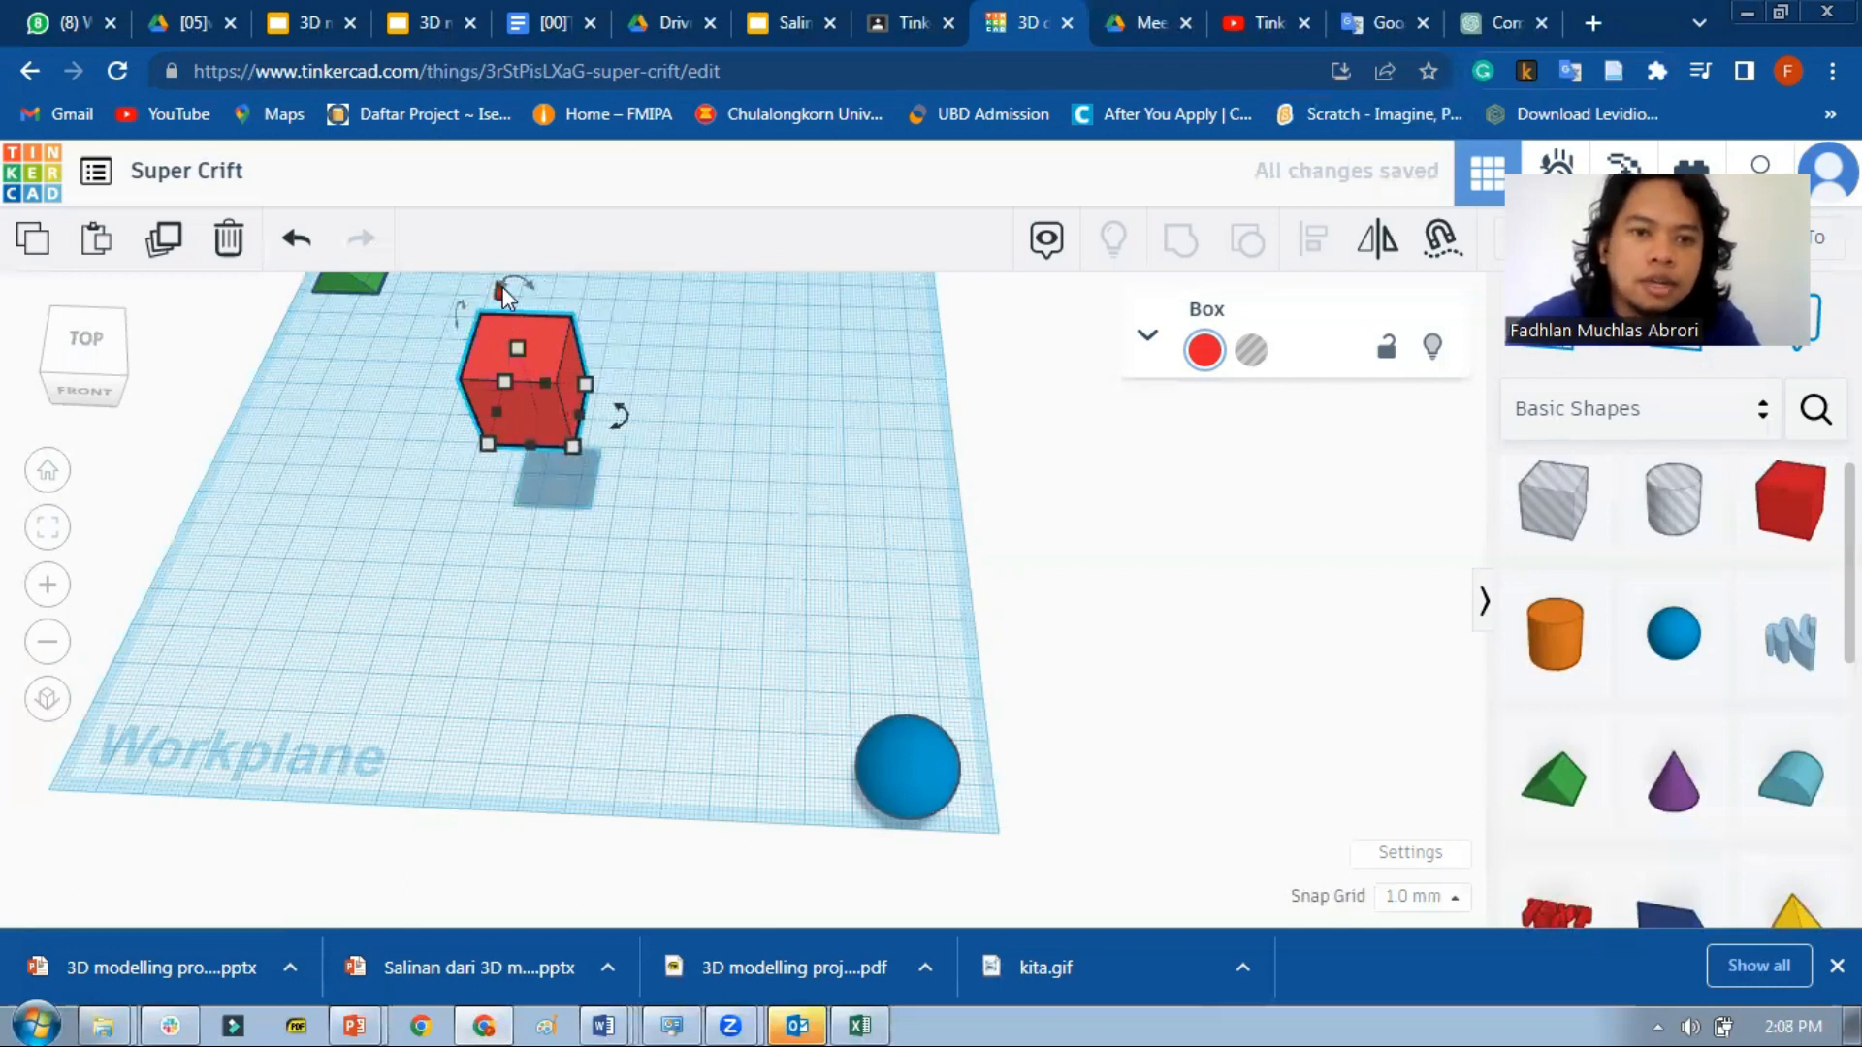
Move the red box up and down vertically in 1.0 mm increments, ending closer to the workplane.
key("ctrl+Up")
key("ctrl+Up")
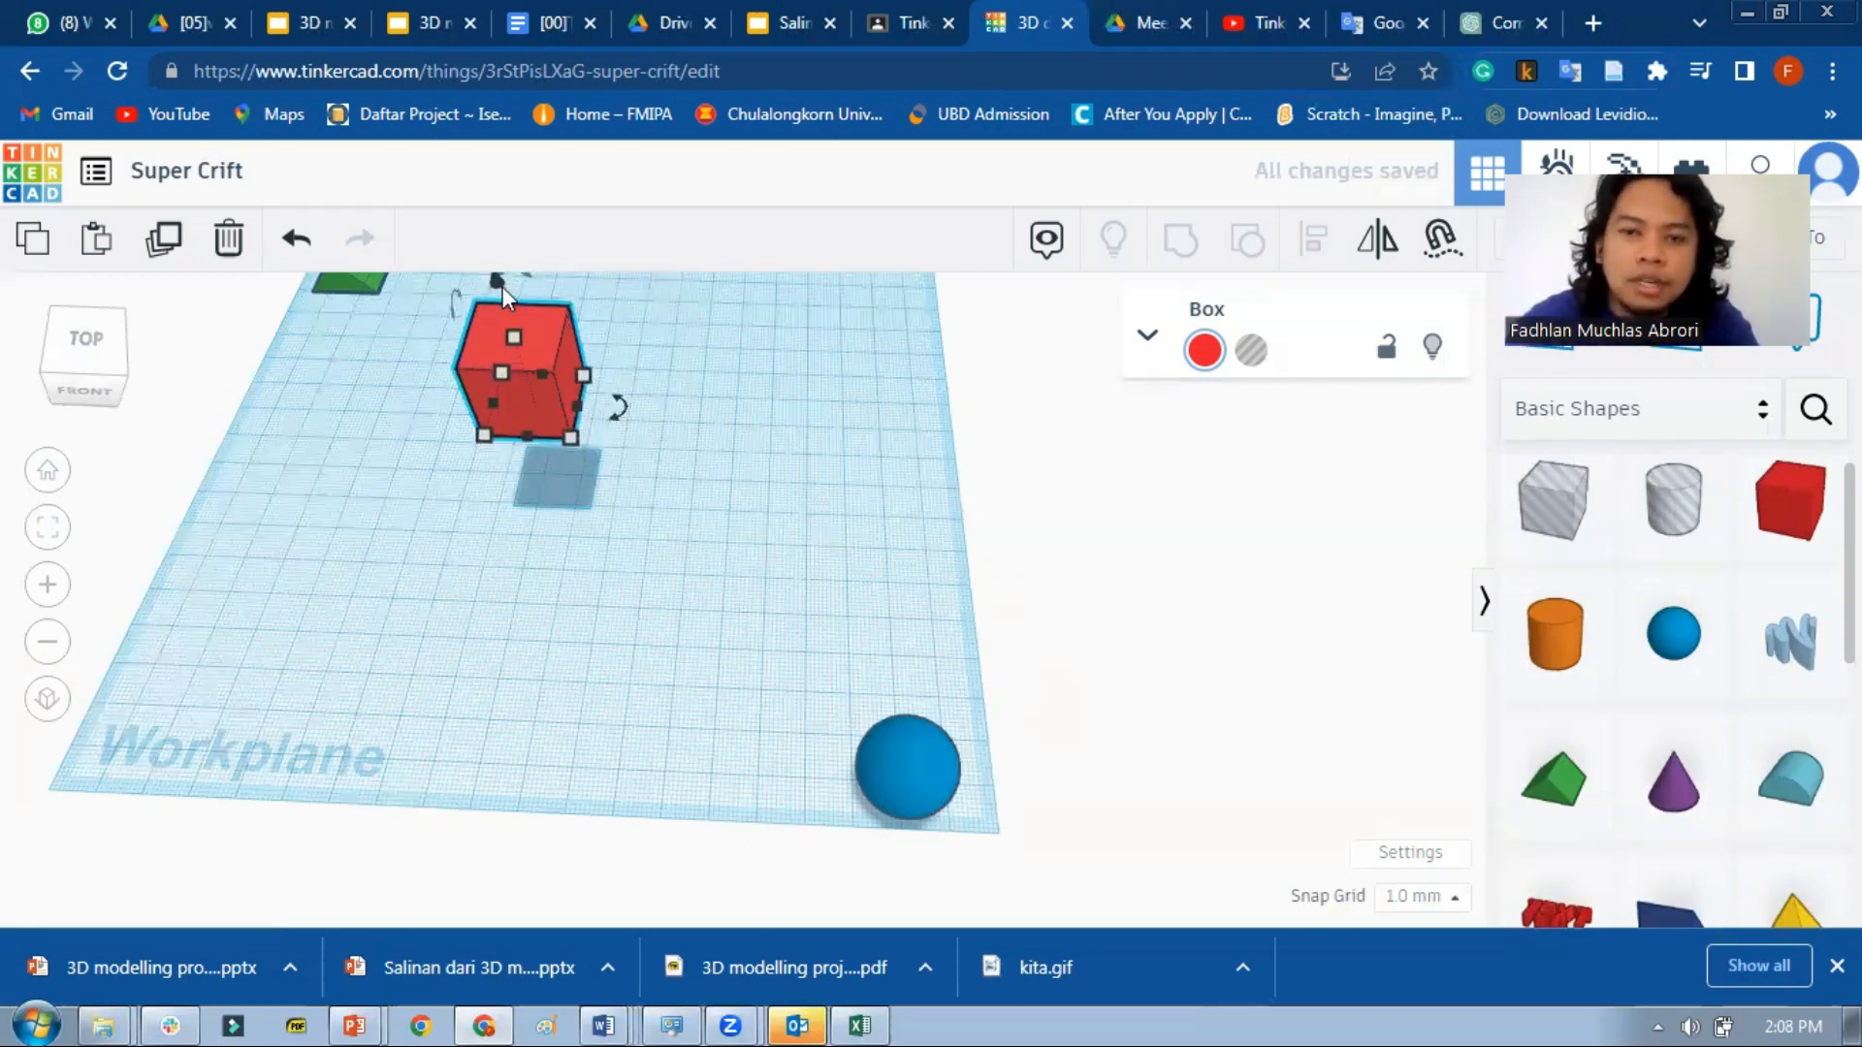
key("ctrl+Down")
key("ctrl+Down")
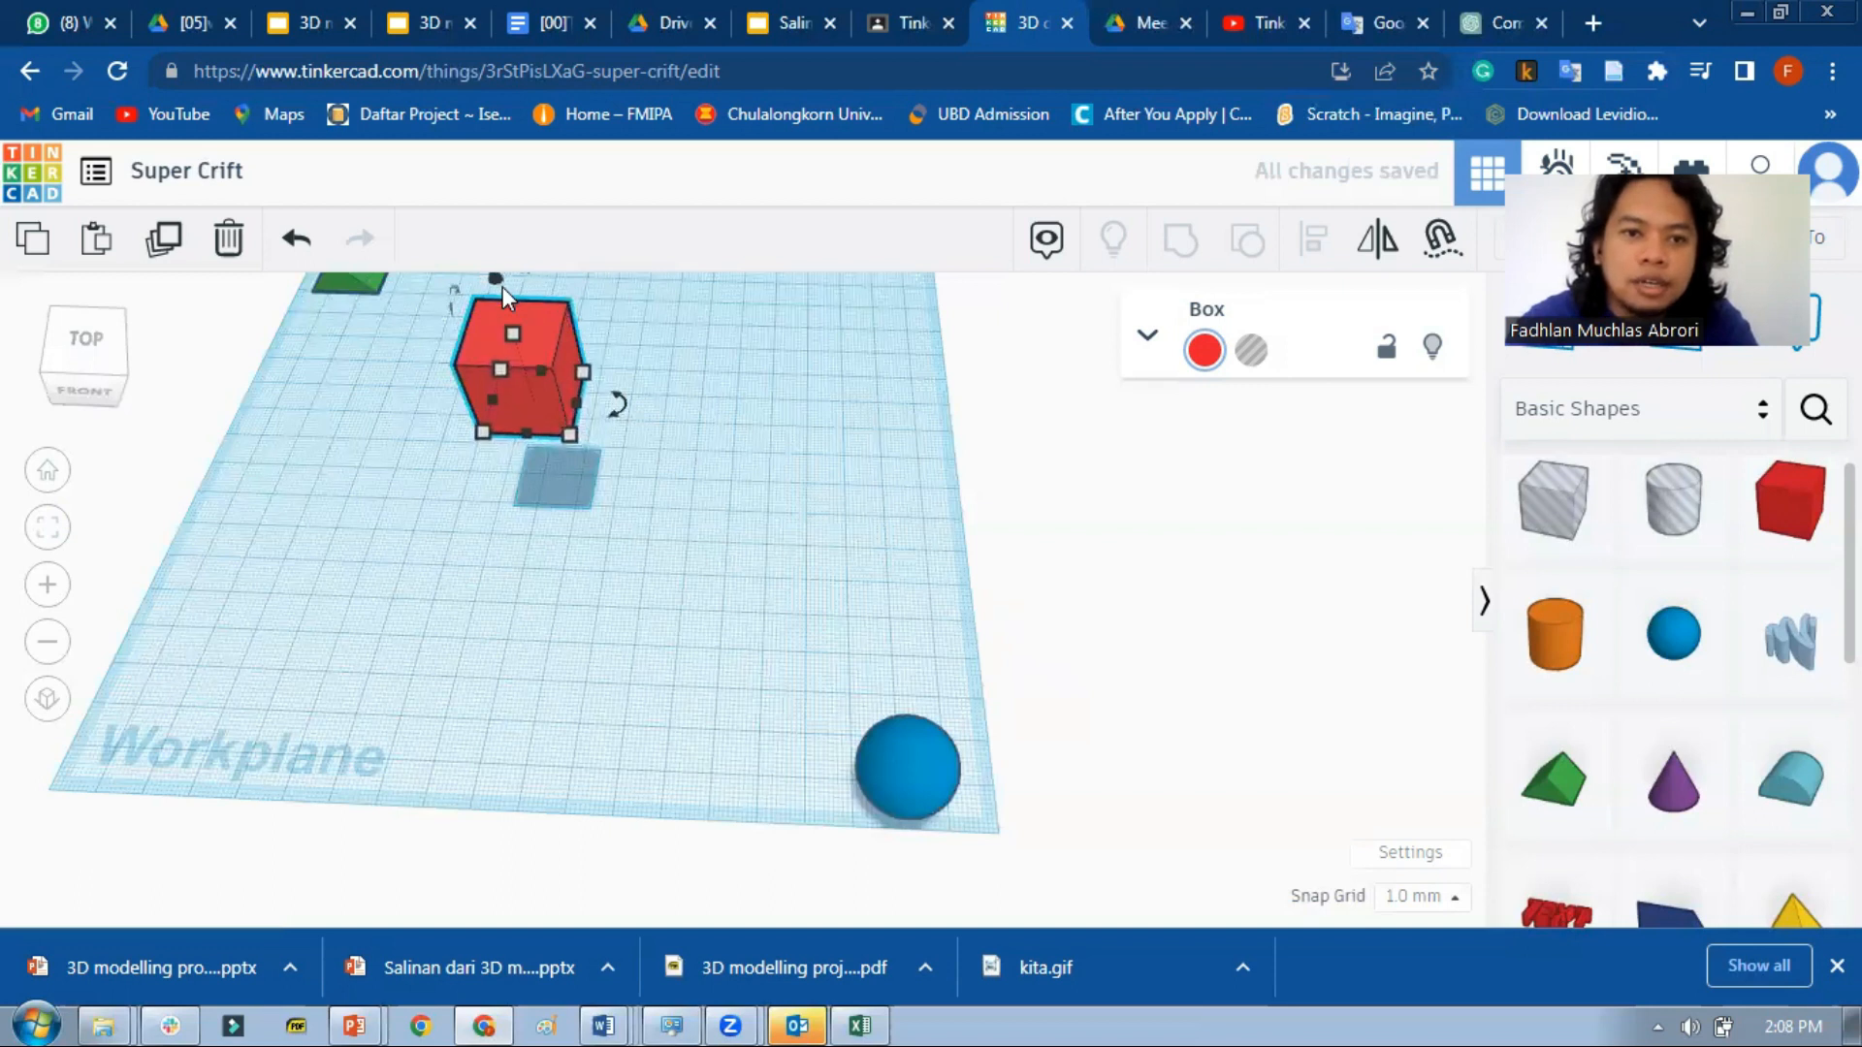
key("ctrl+Down")
key("ctrl+Down")
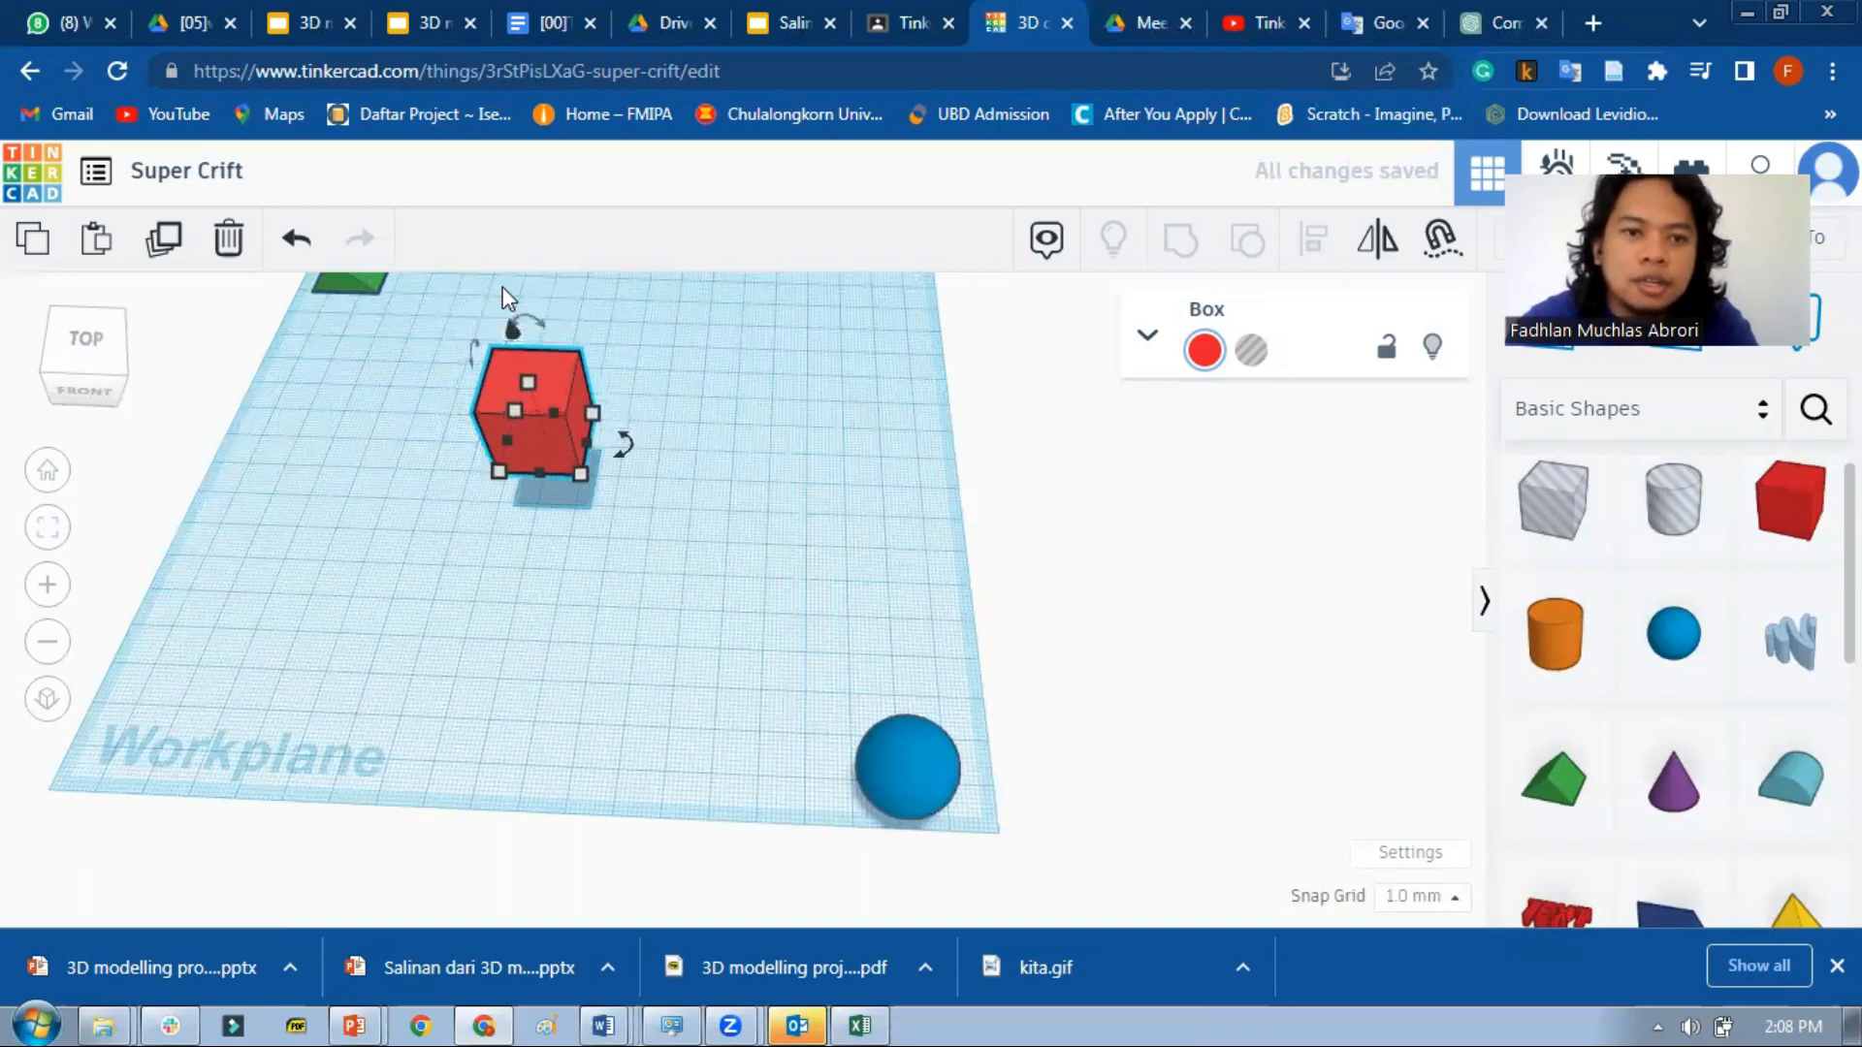
key("ctrl+Down")
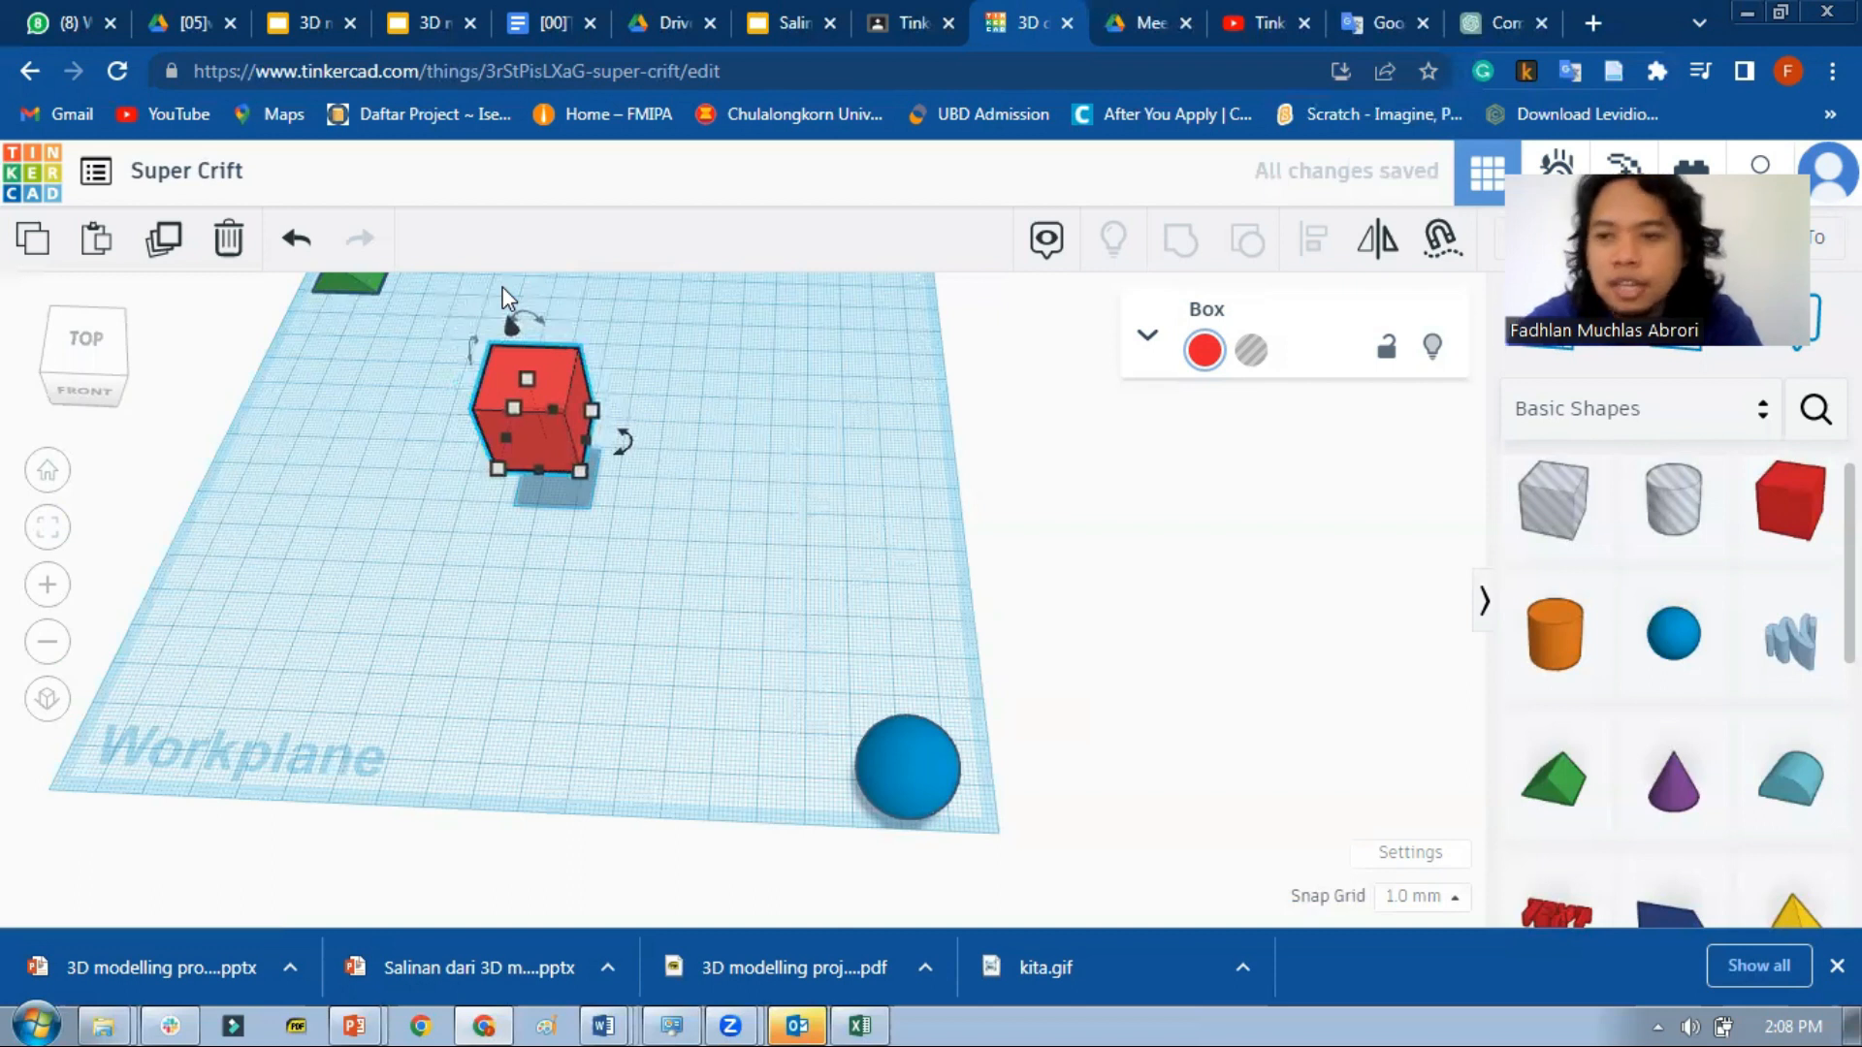
key("ctrl+Down")
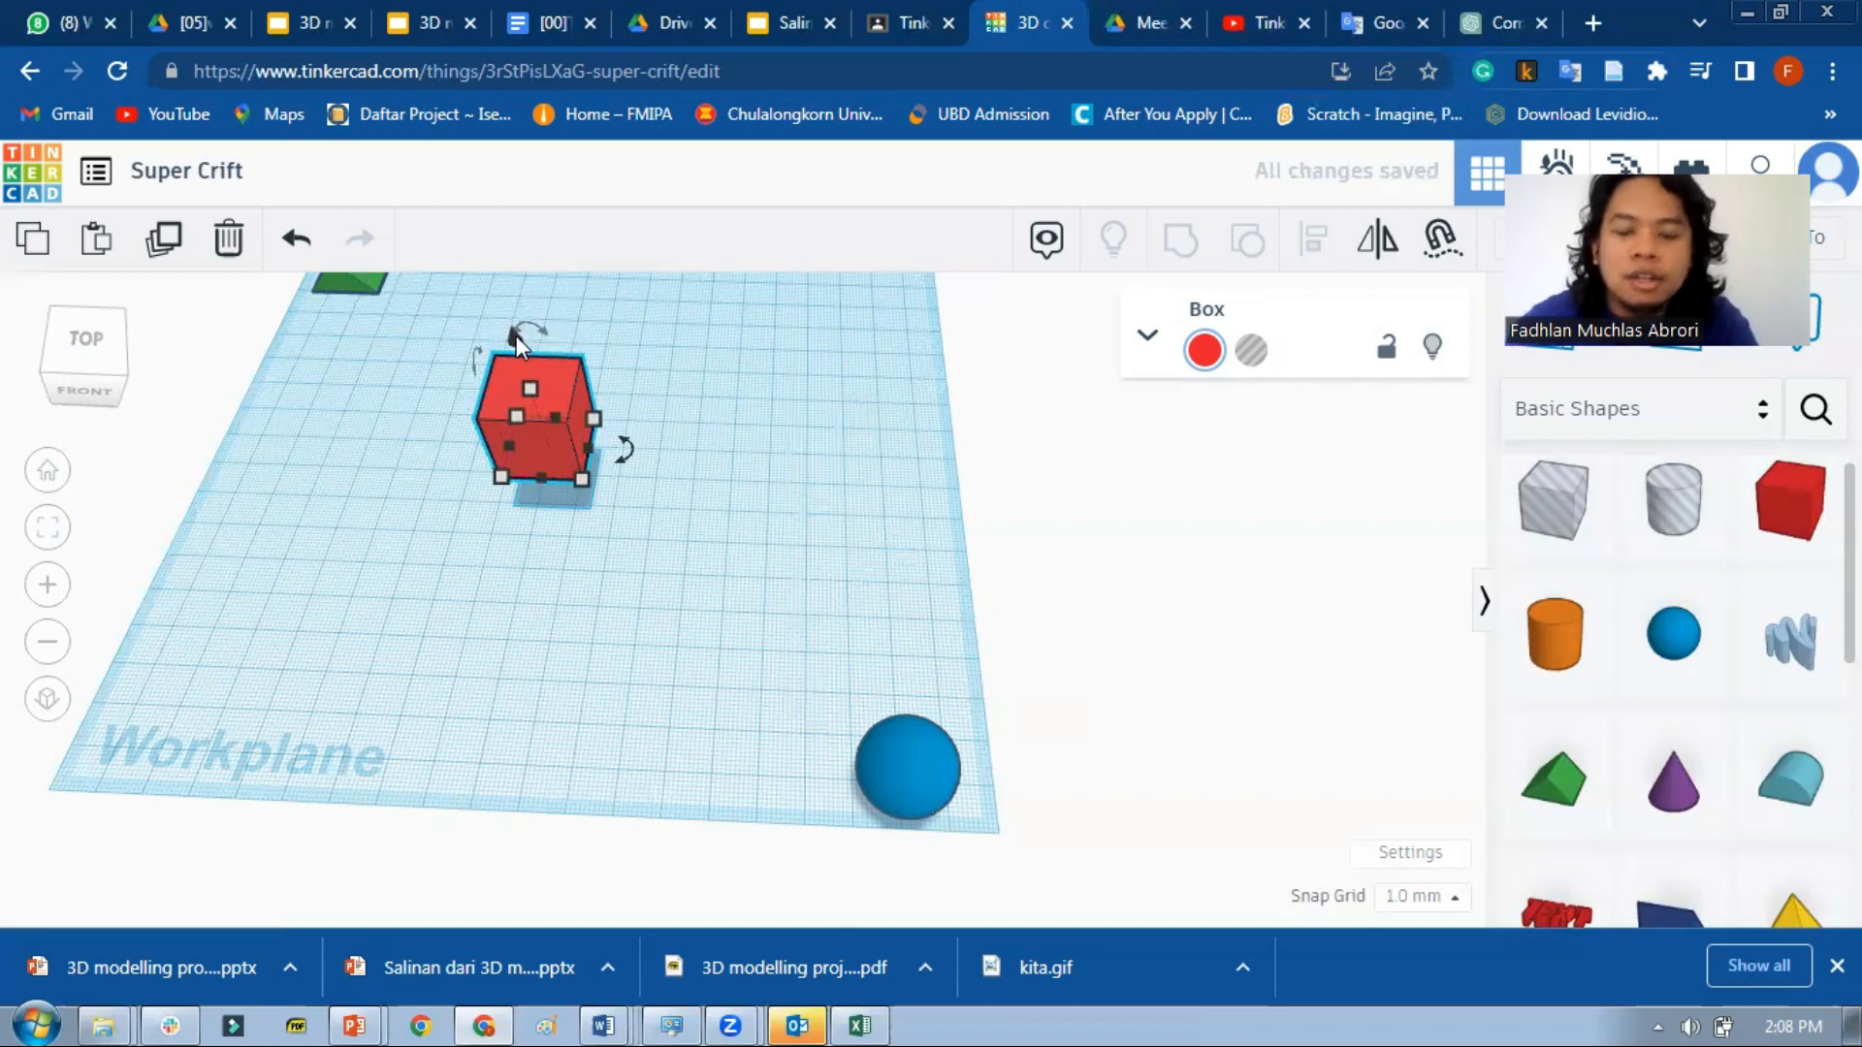
key("ctrl+Up")
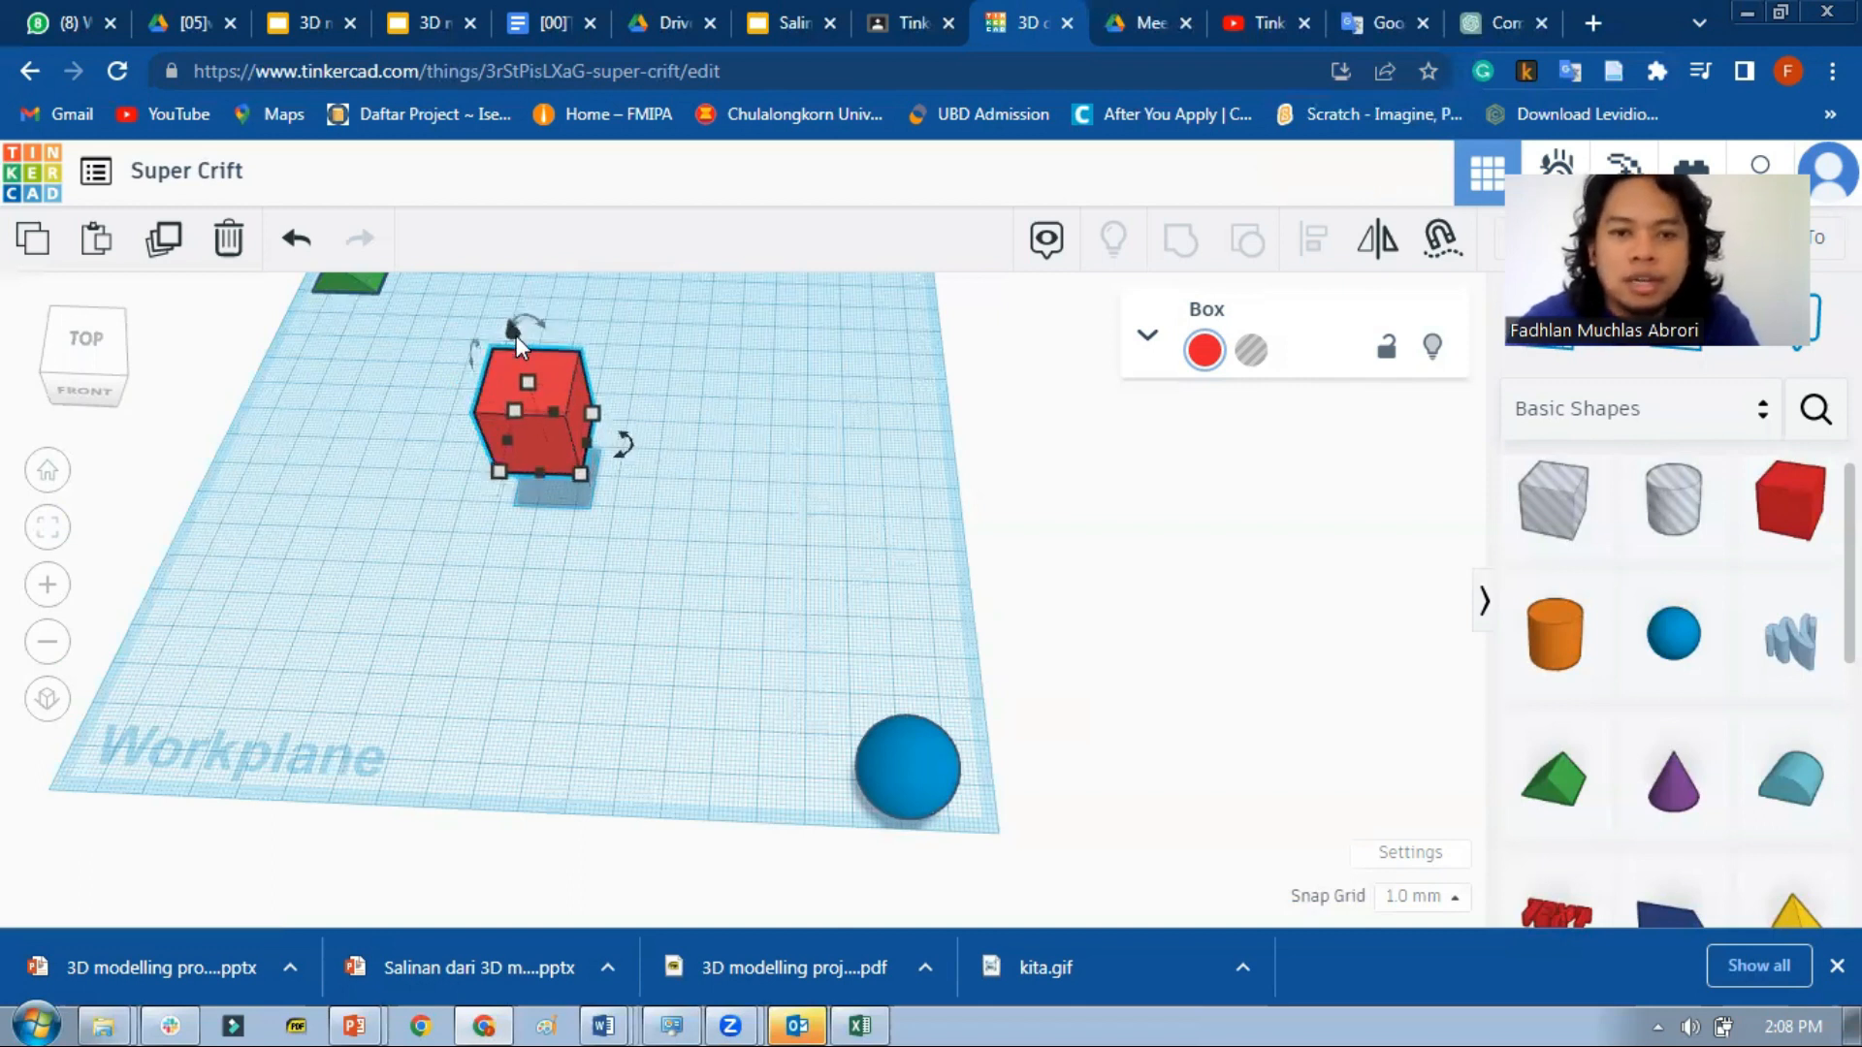
key("ctrl+Down")
key("ctrl+Down")
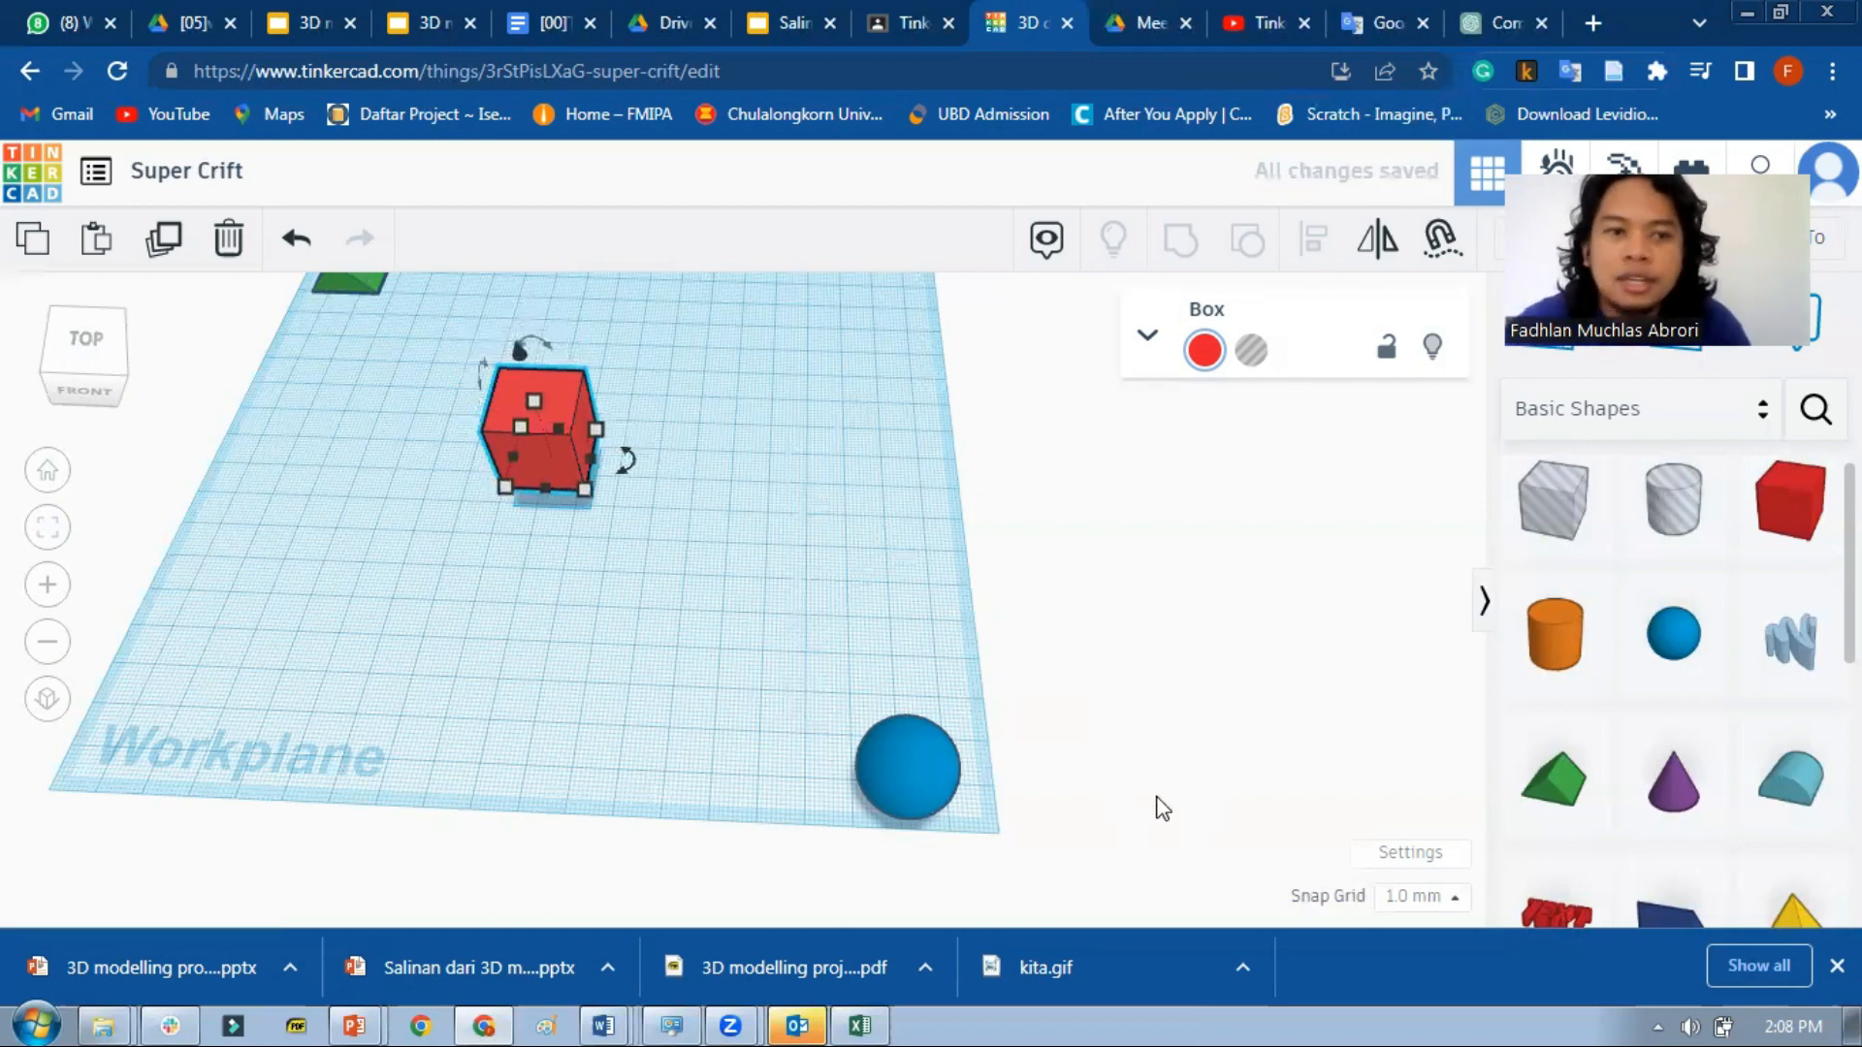
Open the workspace settings from the home view and look through the available measurement units, keeping Millimeters.
left_click(44, 480)
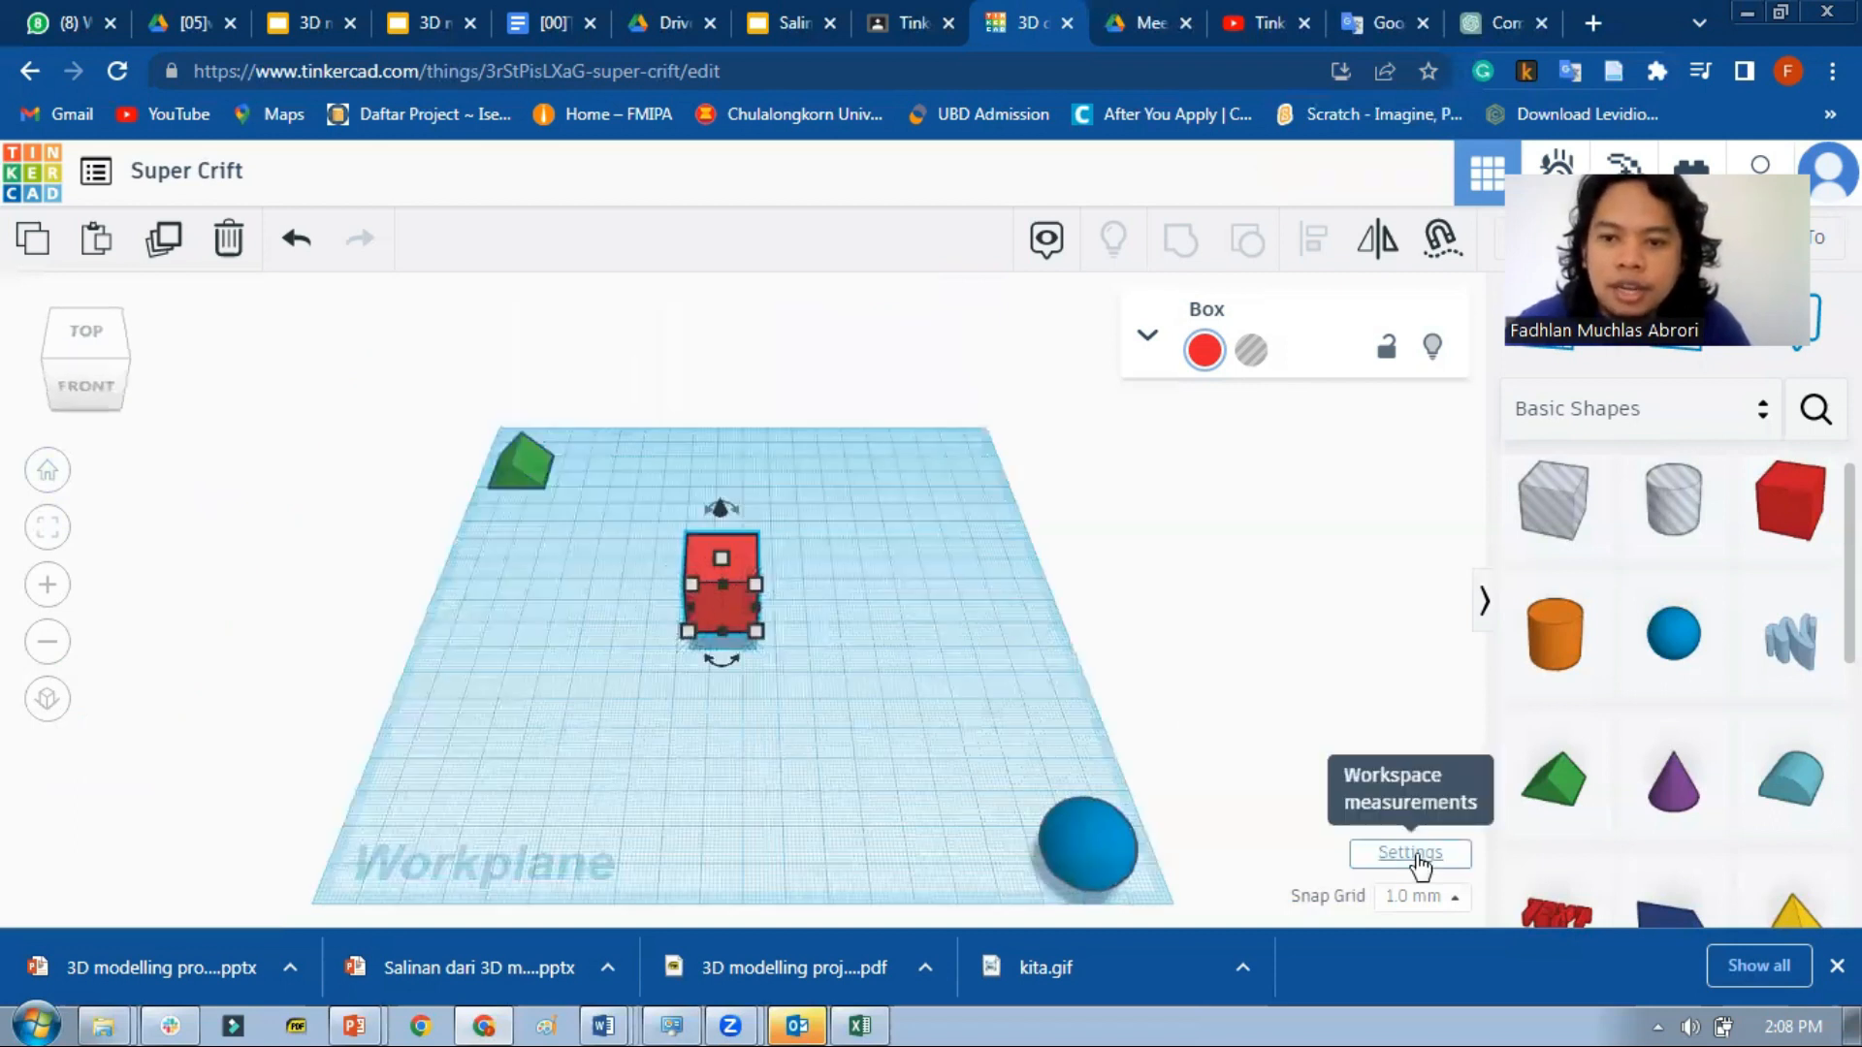
left_click(1414, 854)
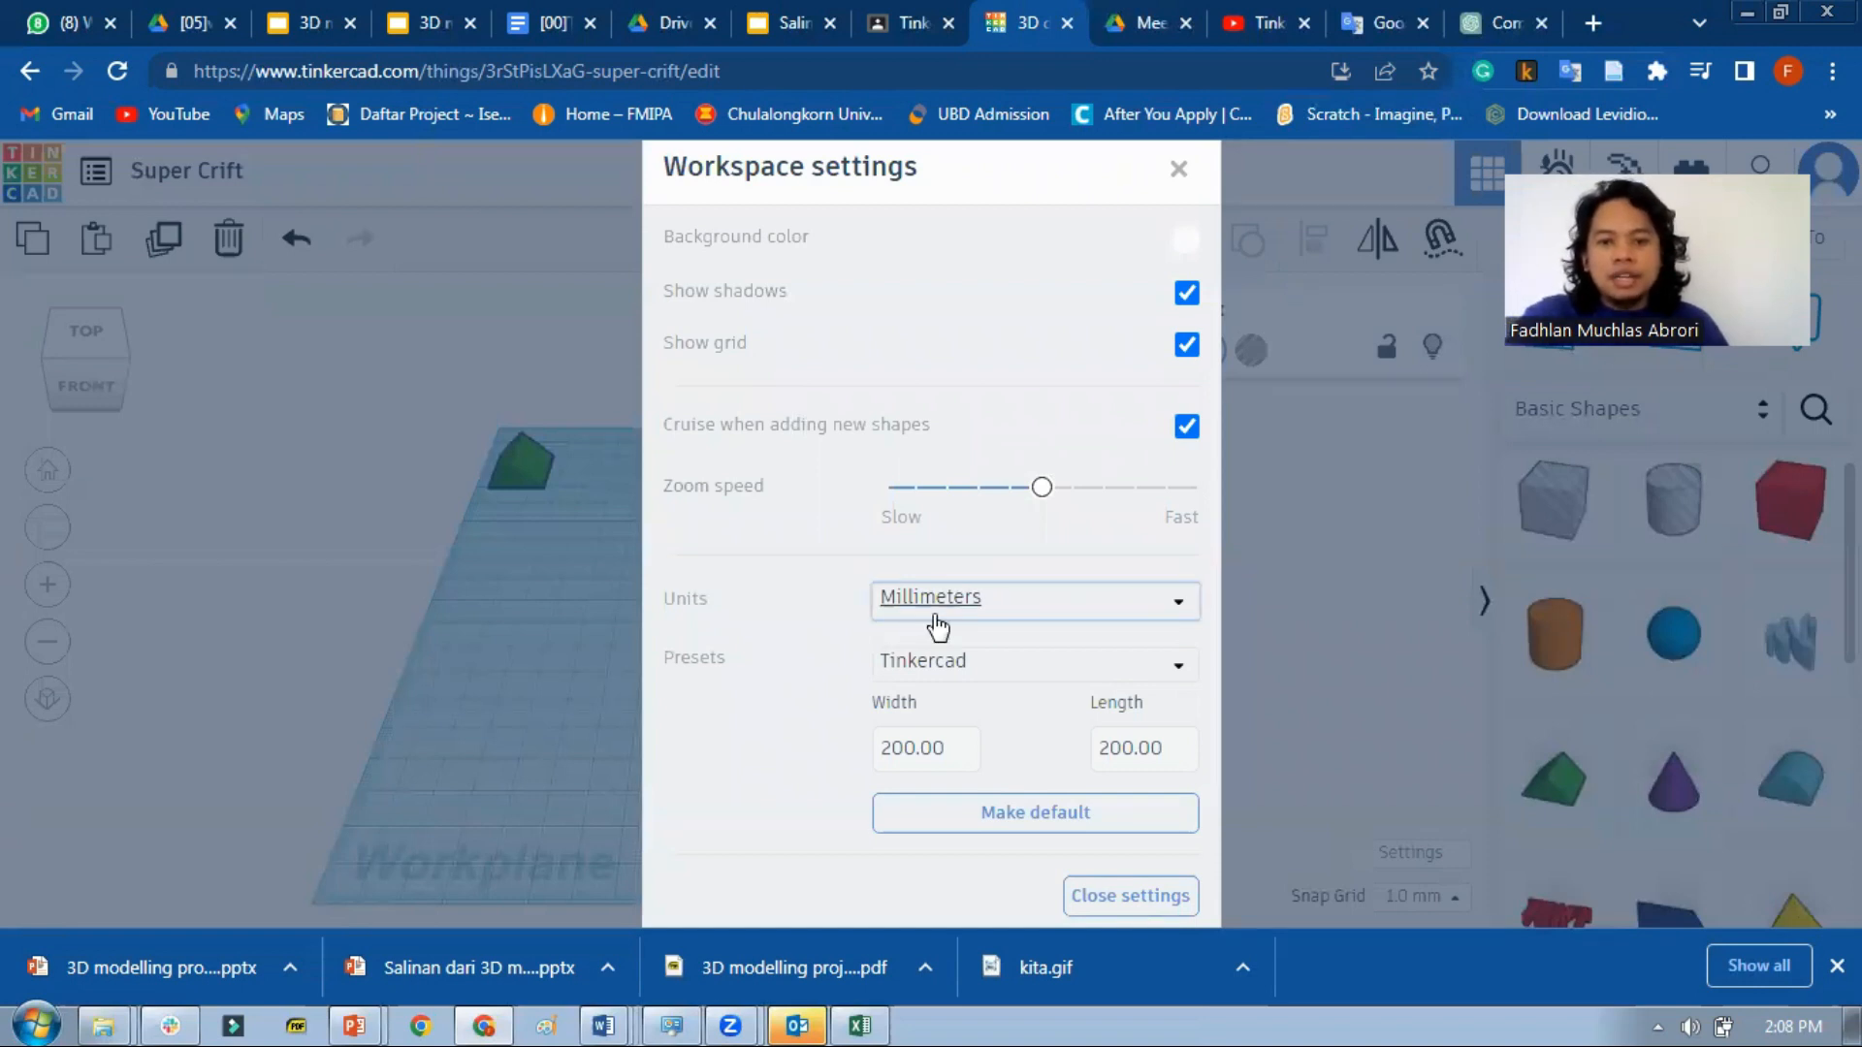
left_click(1120, 615)
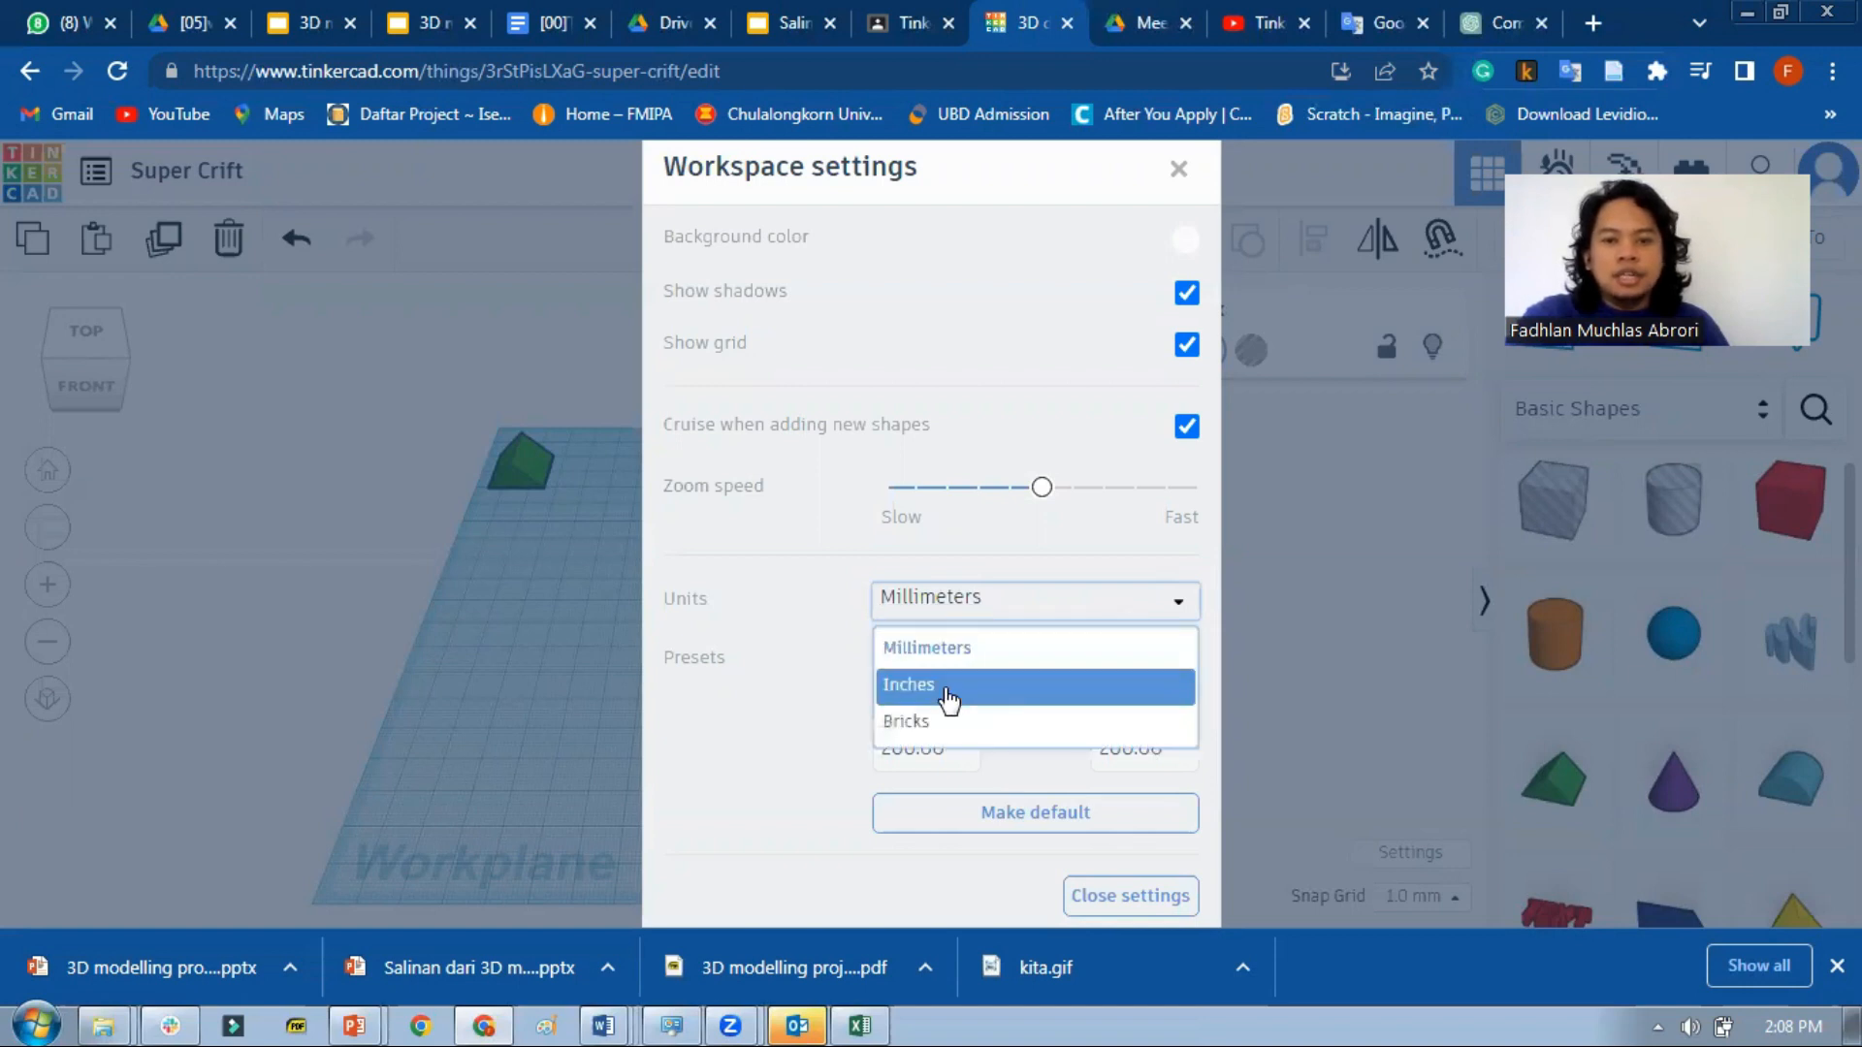
left_click(1164, 603)
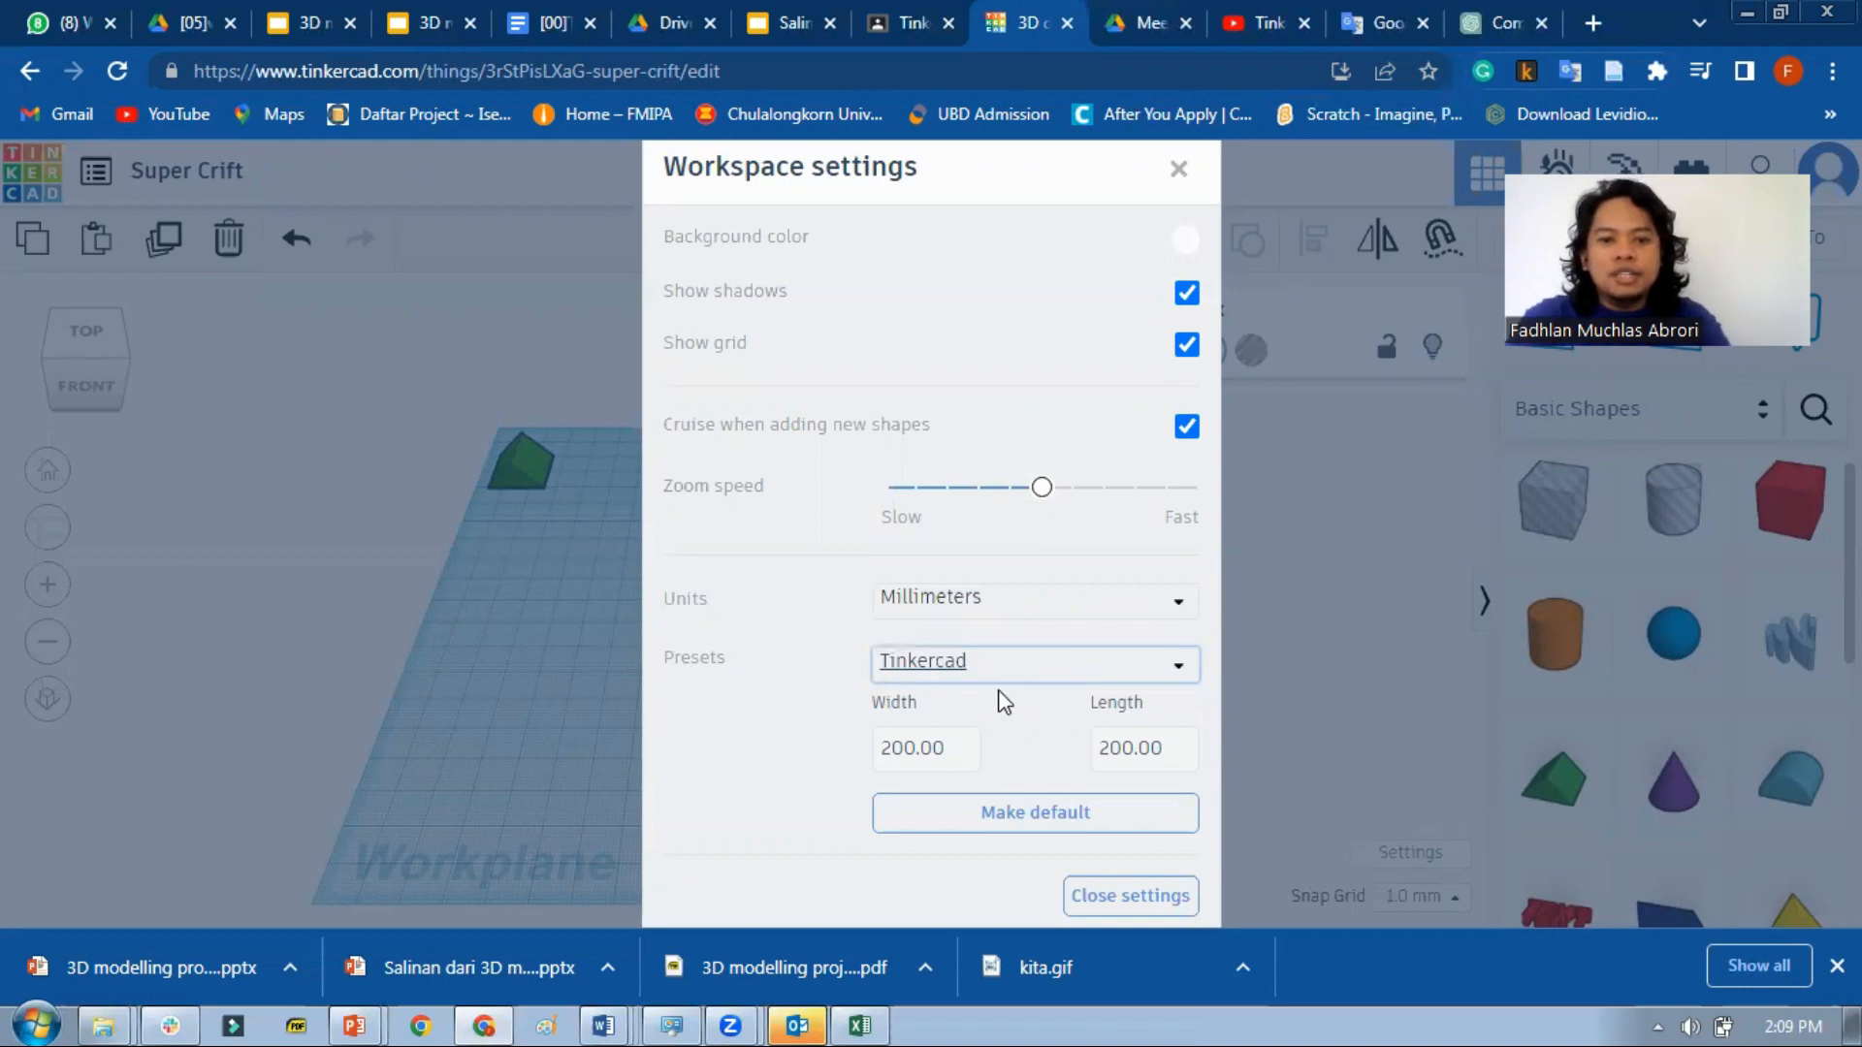
Browse the workplane presets, choose Dremel 3D20, and close the workspace settings.
left_click(1064, 669)
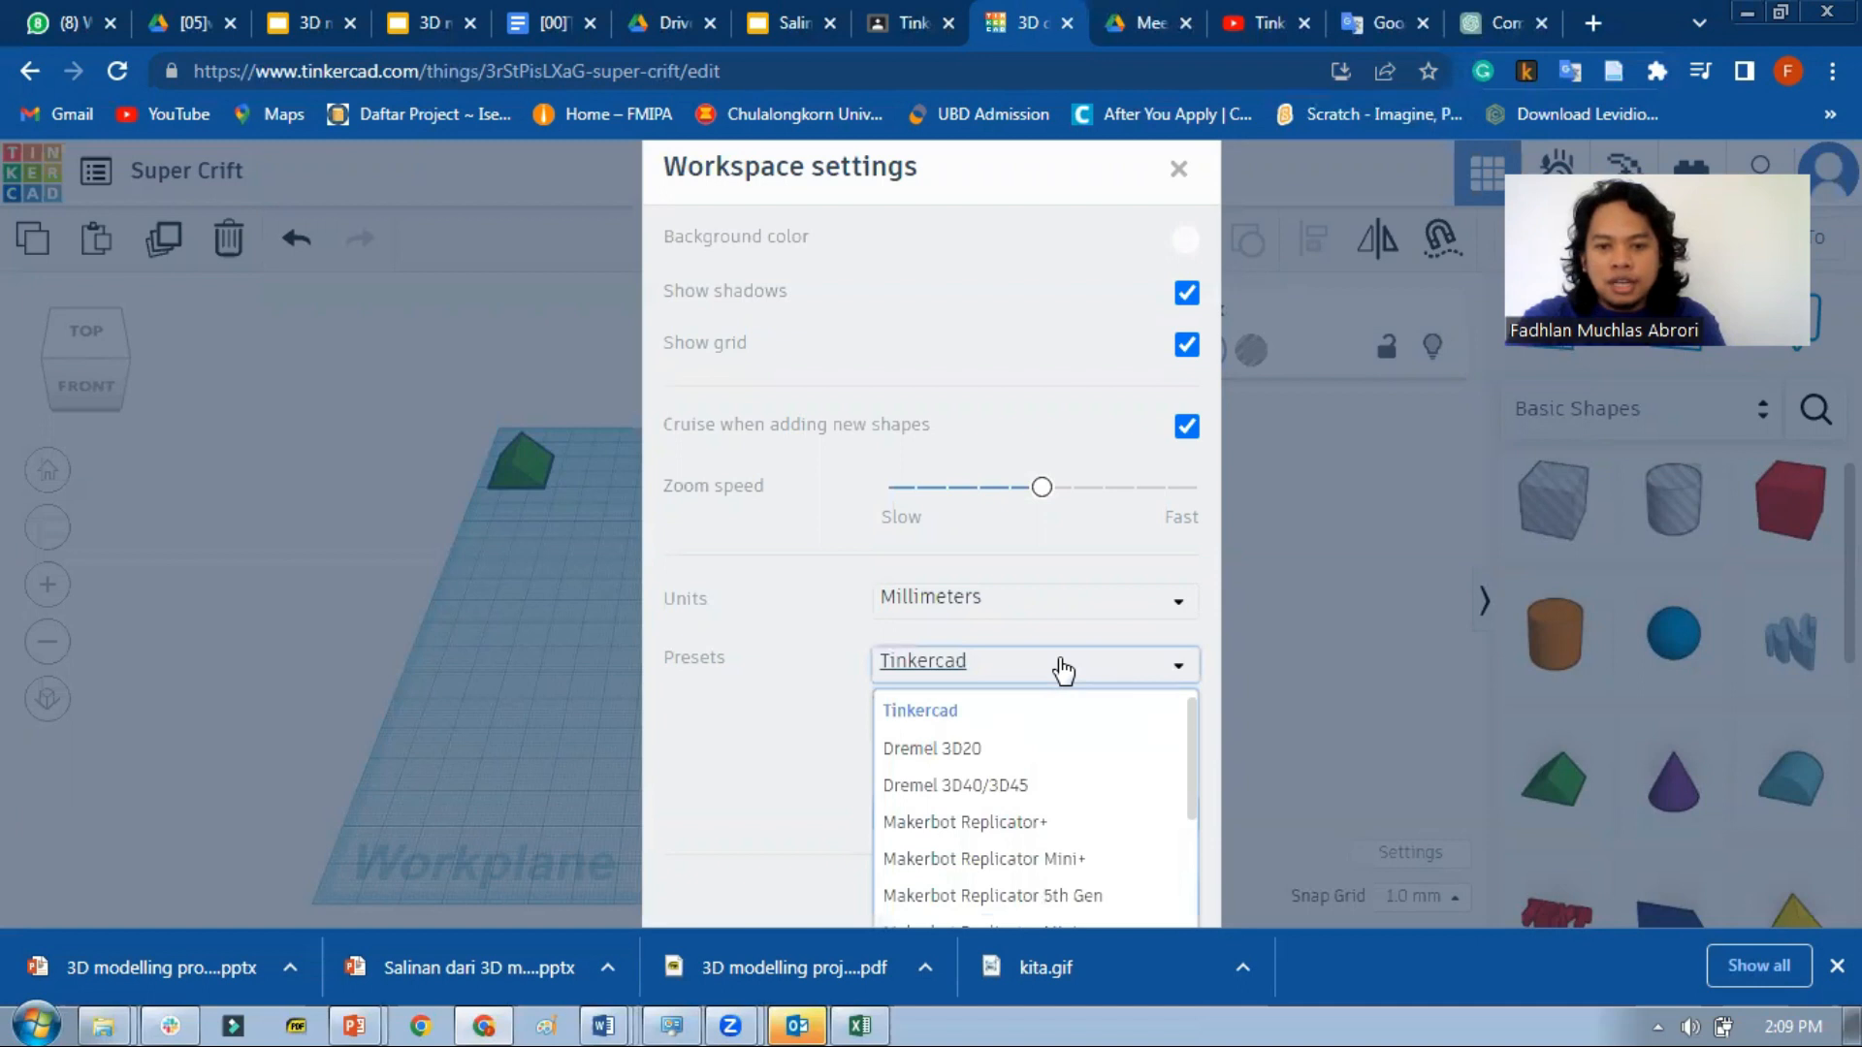
scroll(1060, 740, "down", 2)
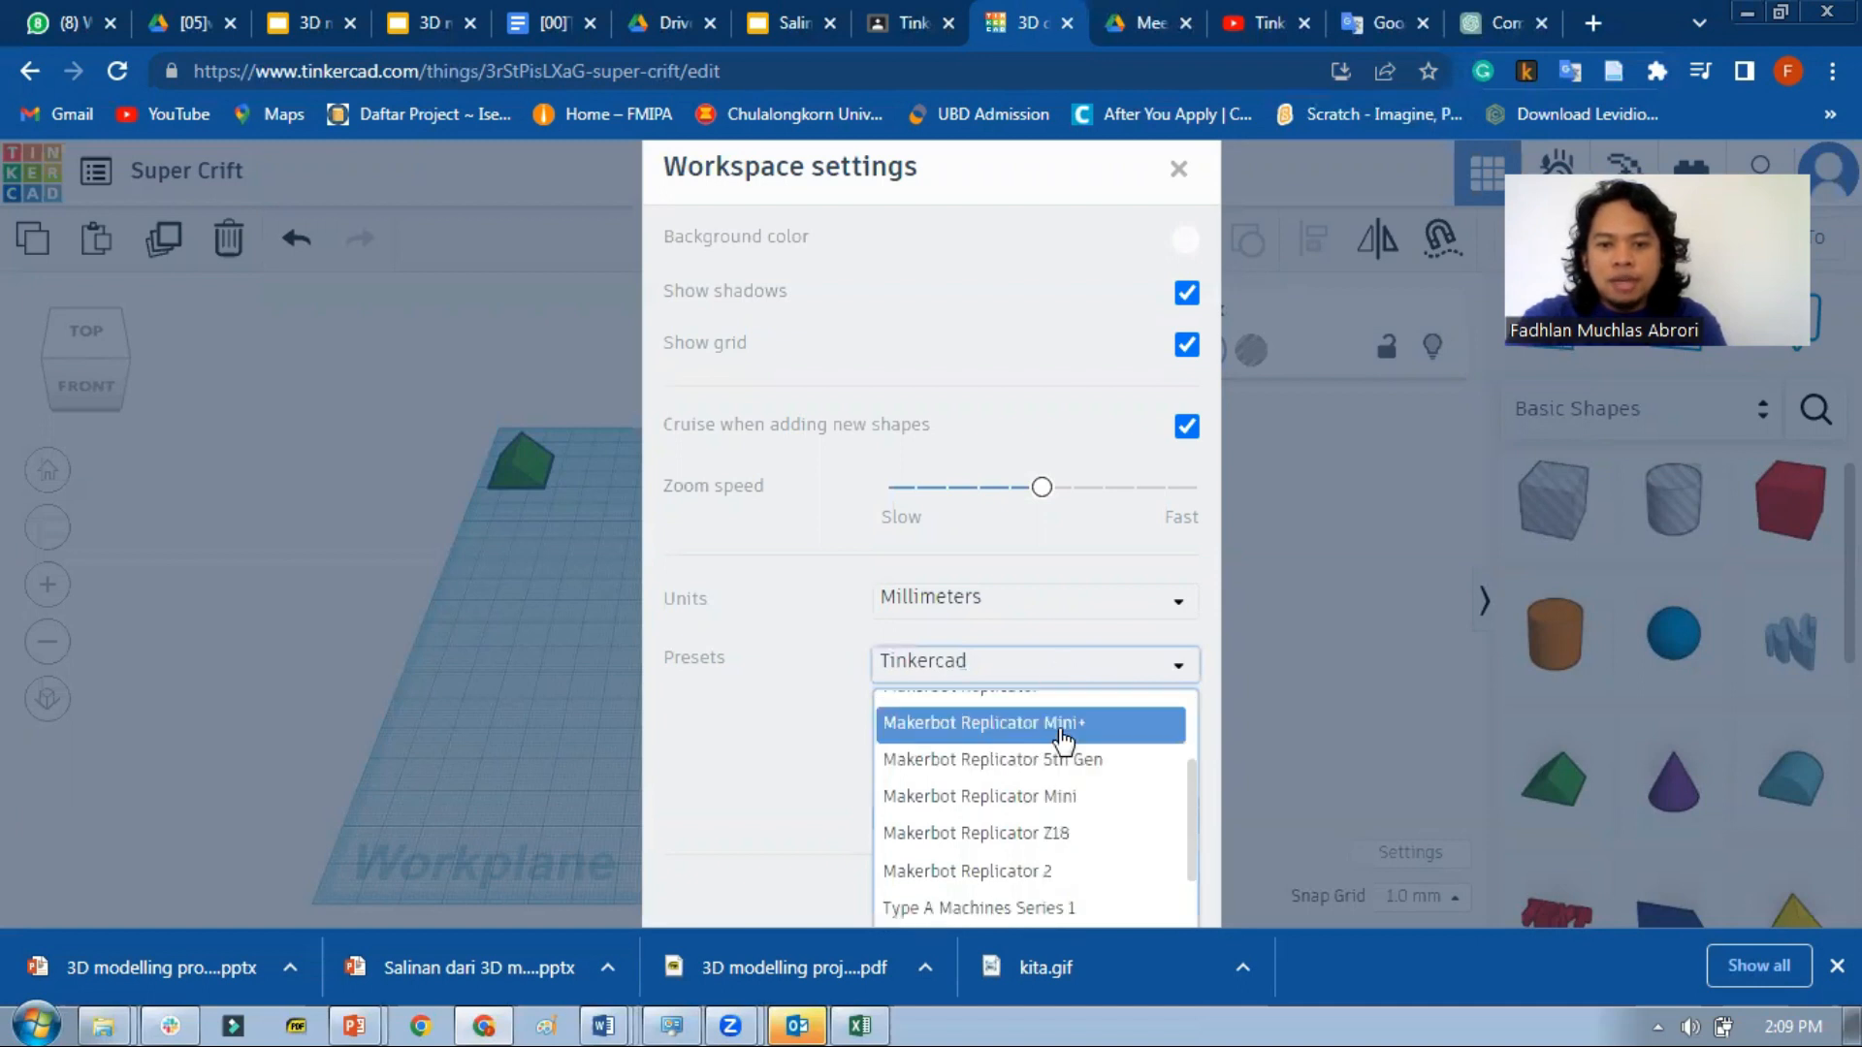
scroll(1062, 740, "down", 3)
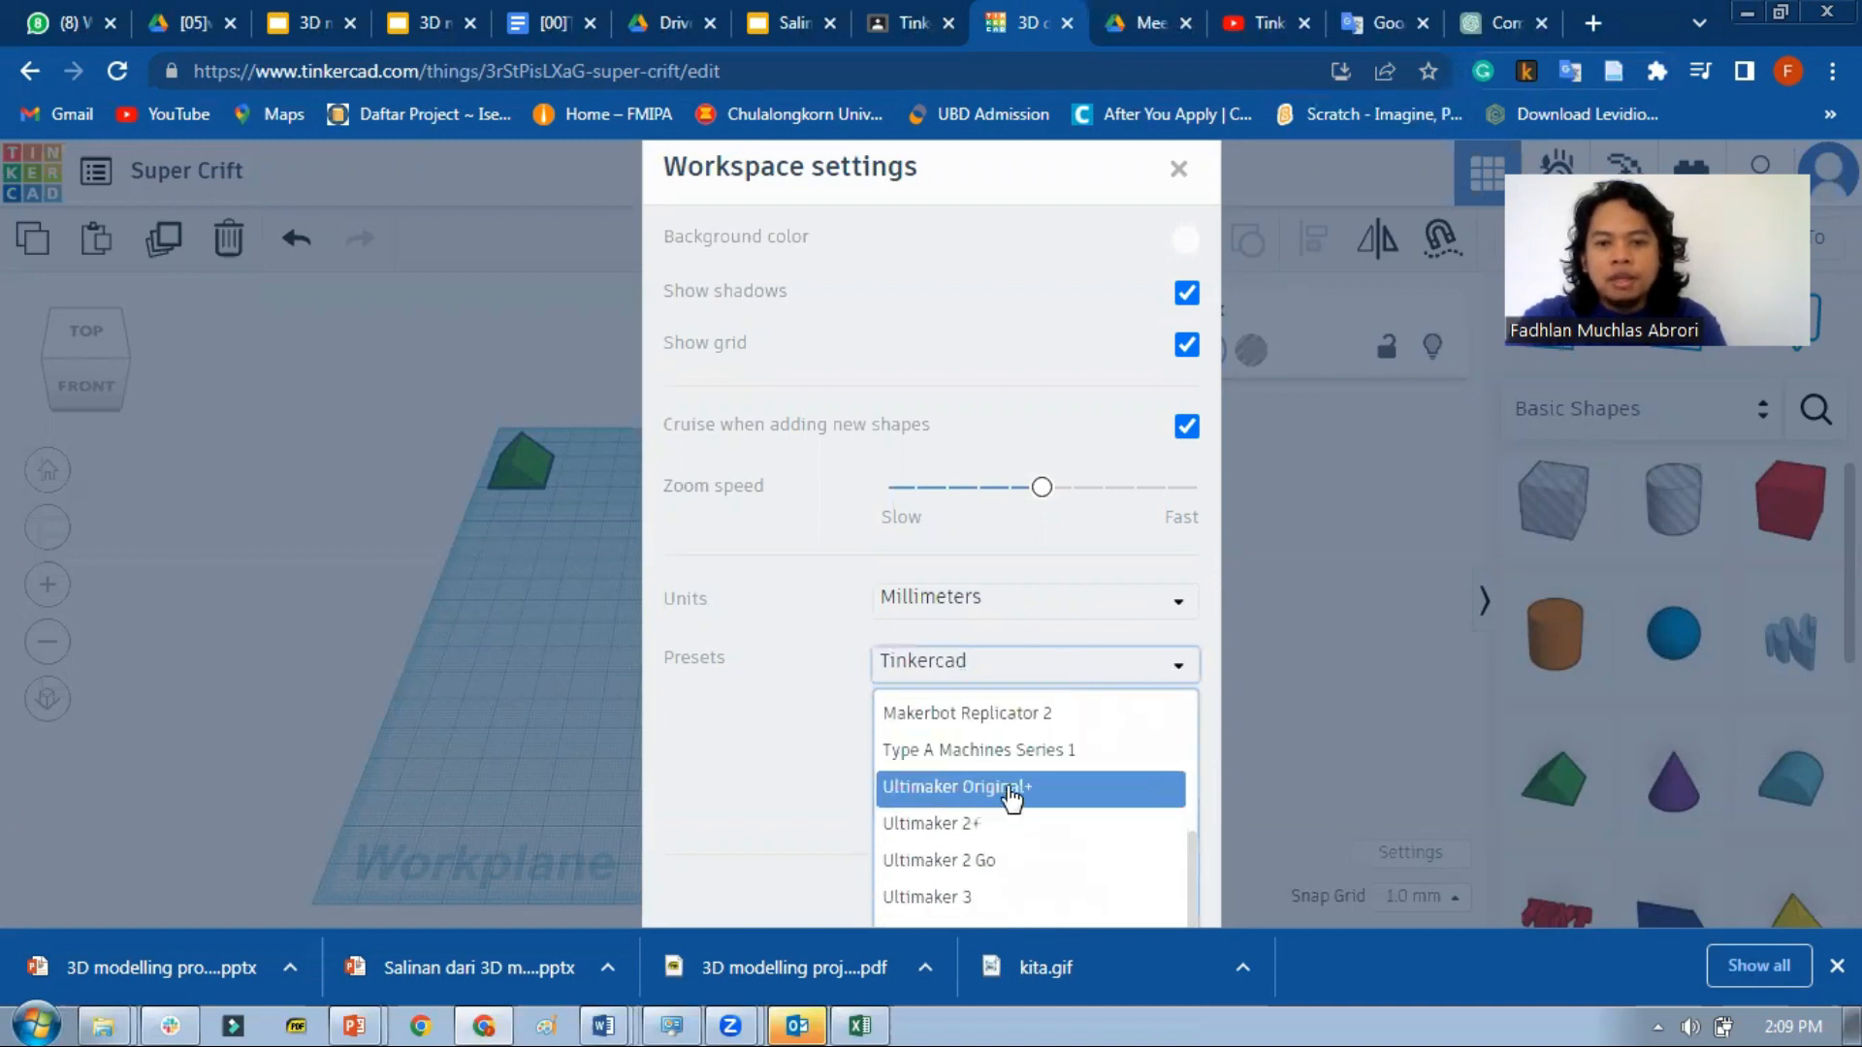
scroll(1011, 795, "up", 5)
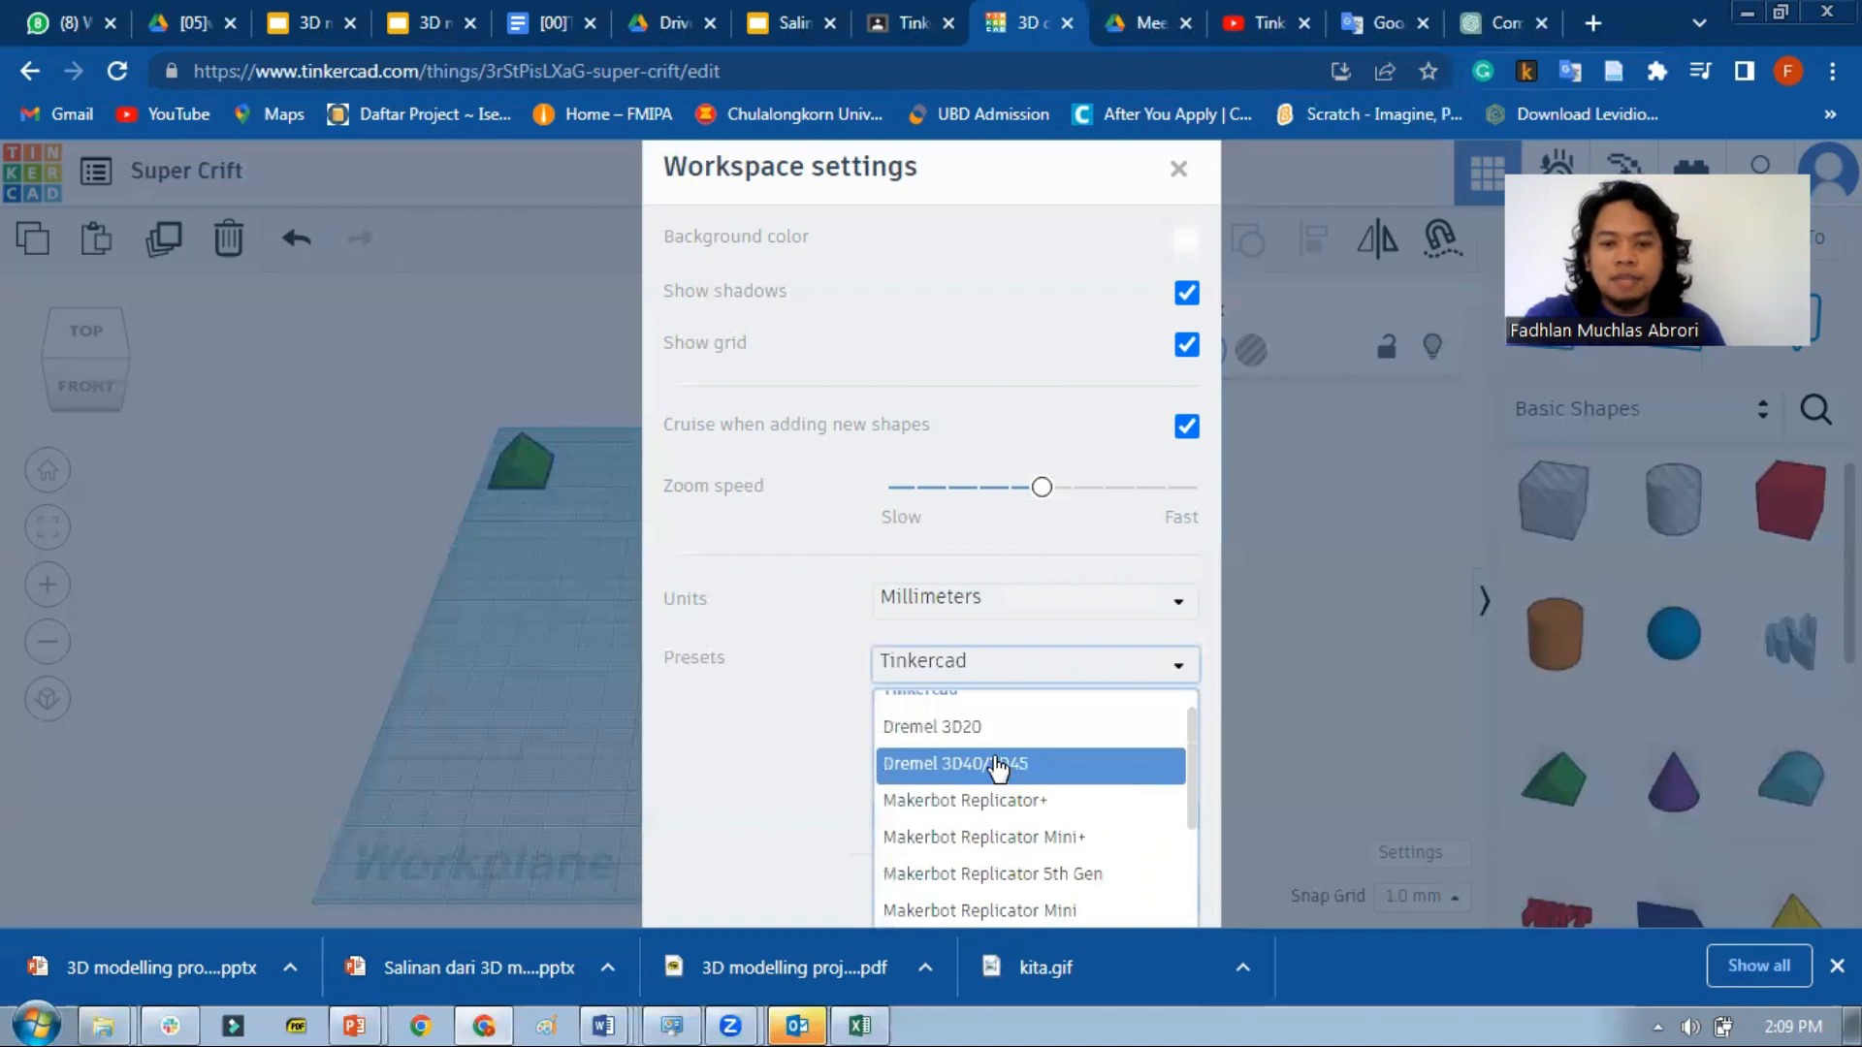
scroll(1001, 757, "up", 1)
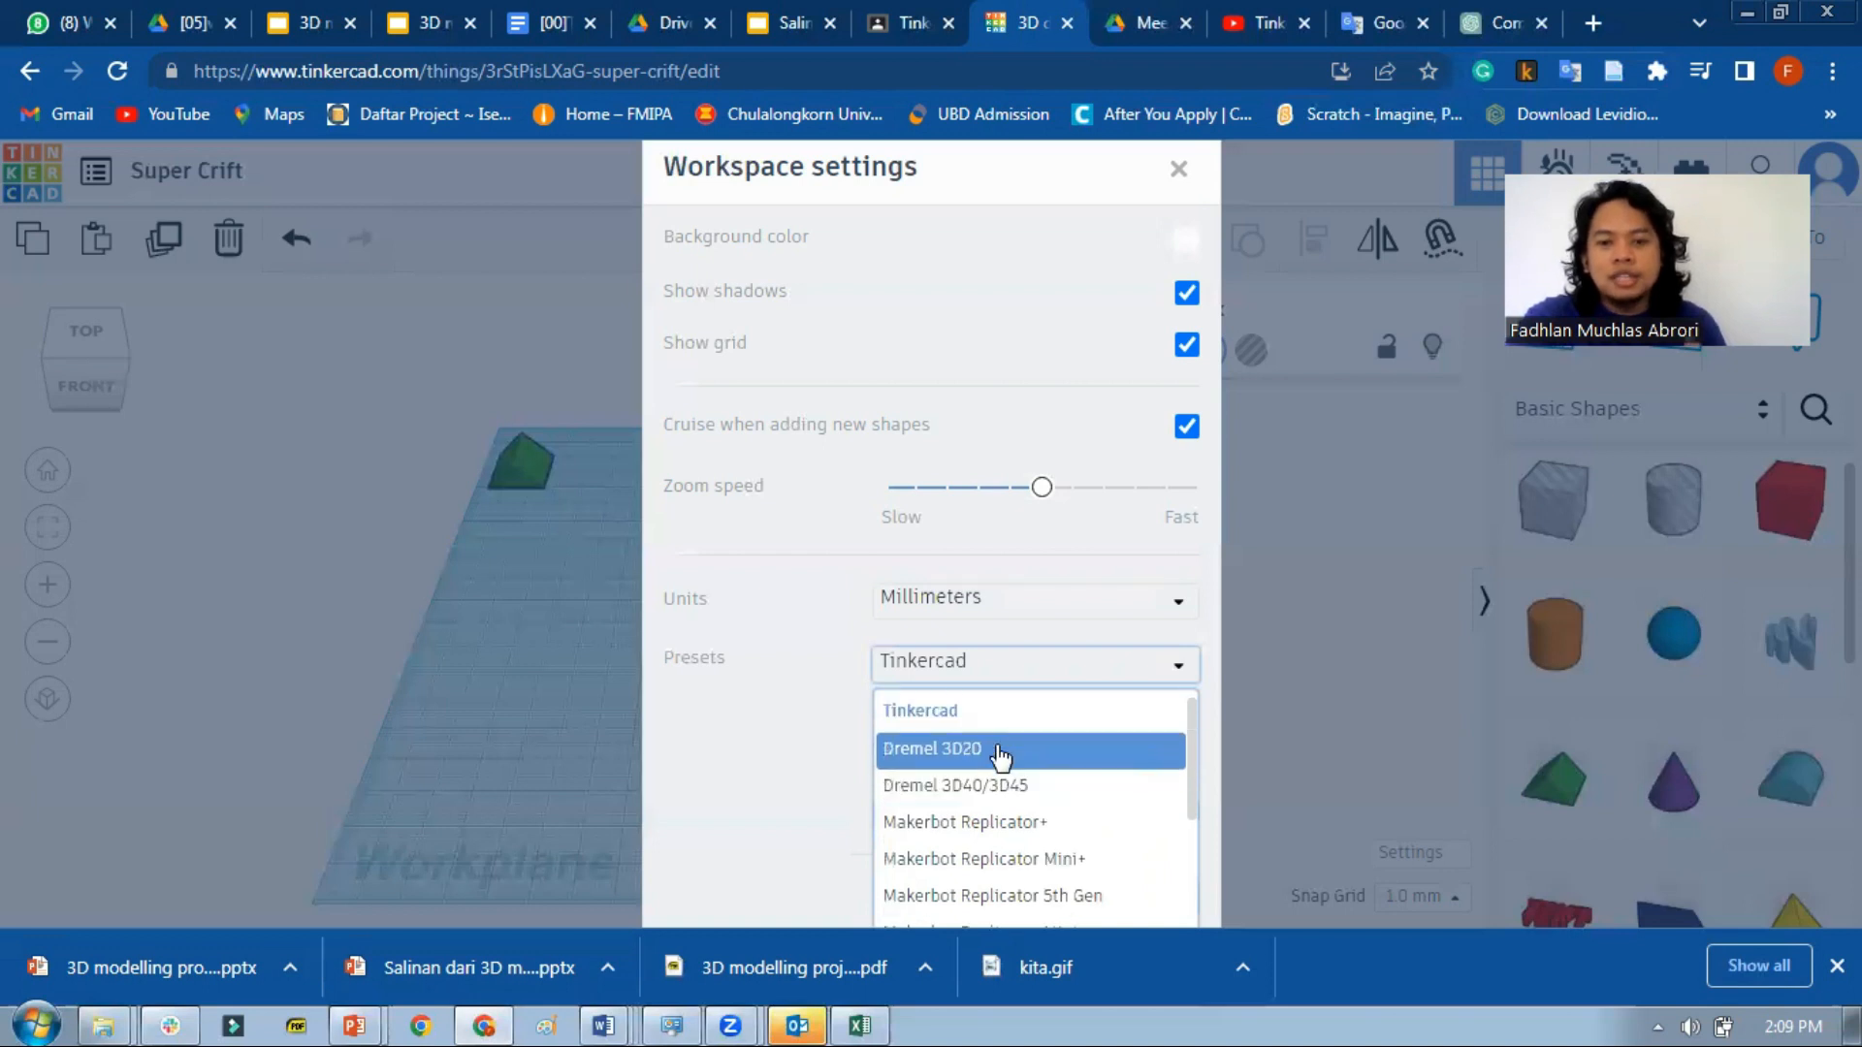
left_click(987, 757)
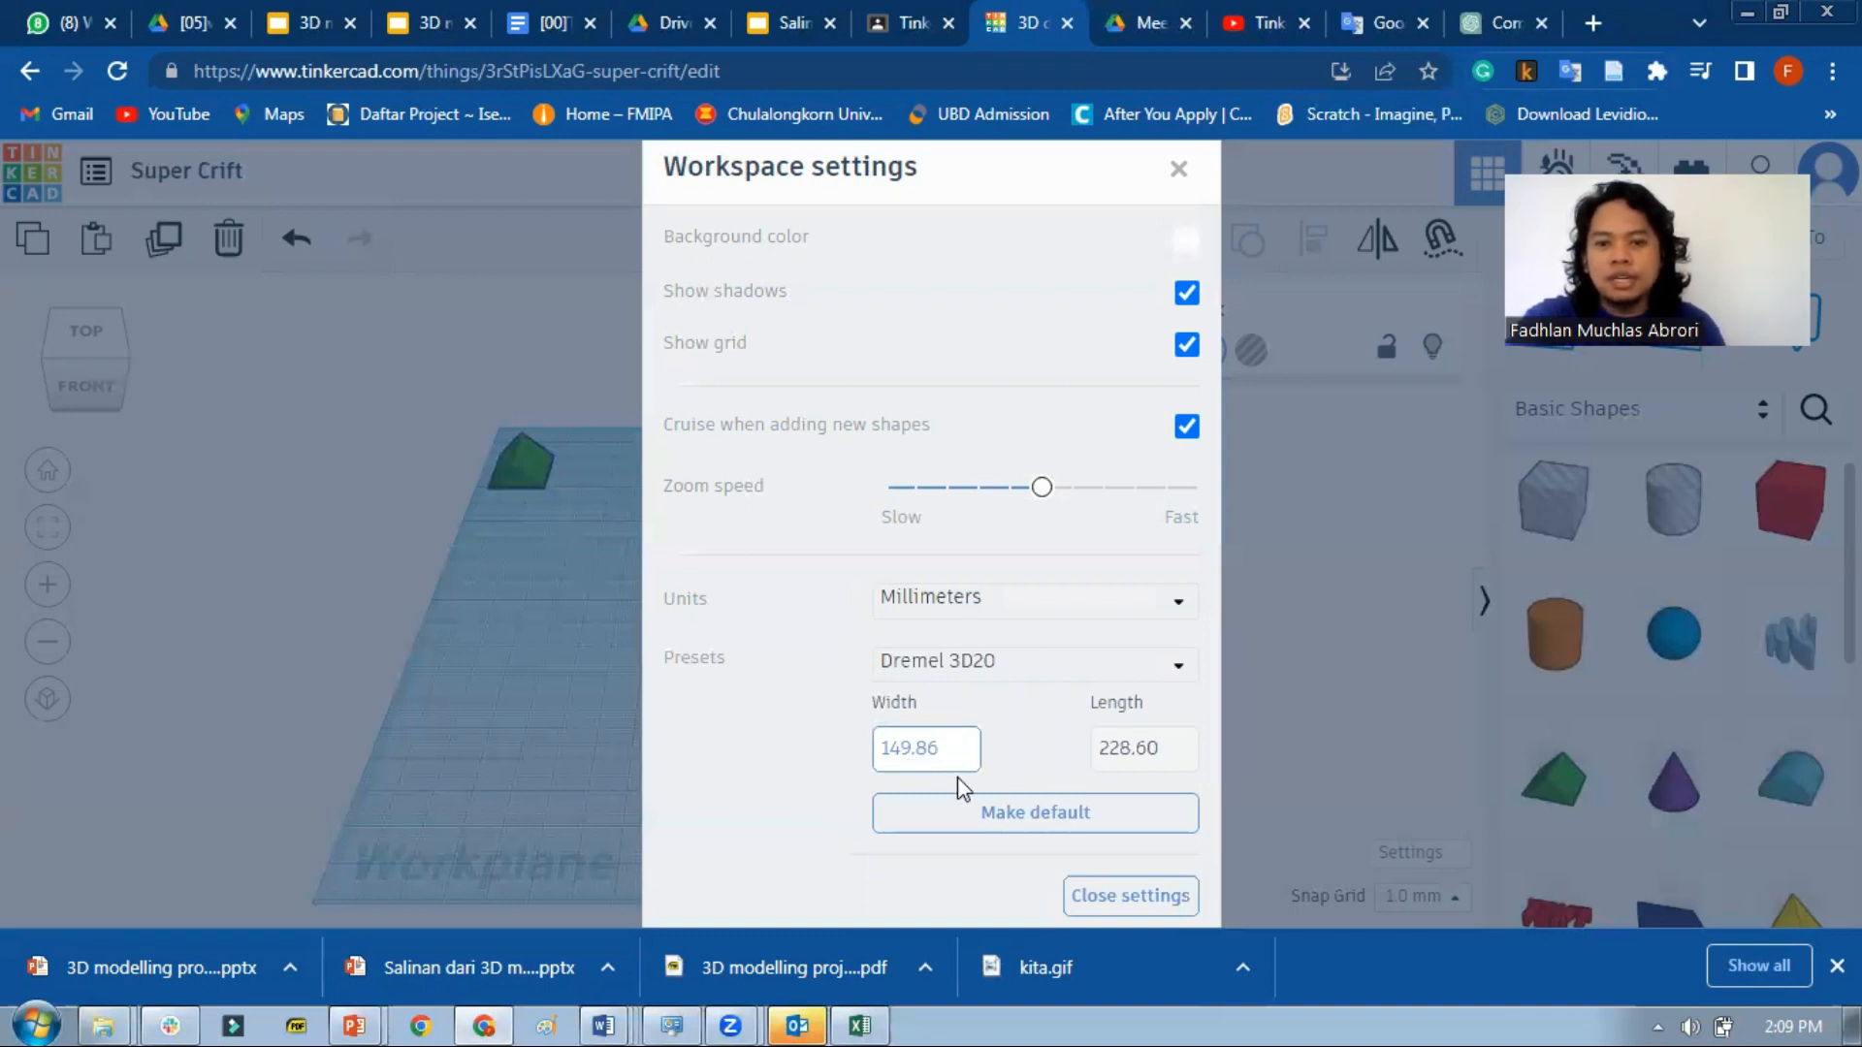
left_click(1115, 902)
left_click(722, 631)
Set the workplane preset back to Tinkercad in the workspace settings and close them.
left_click(1402, 856)
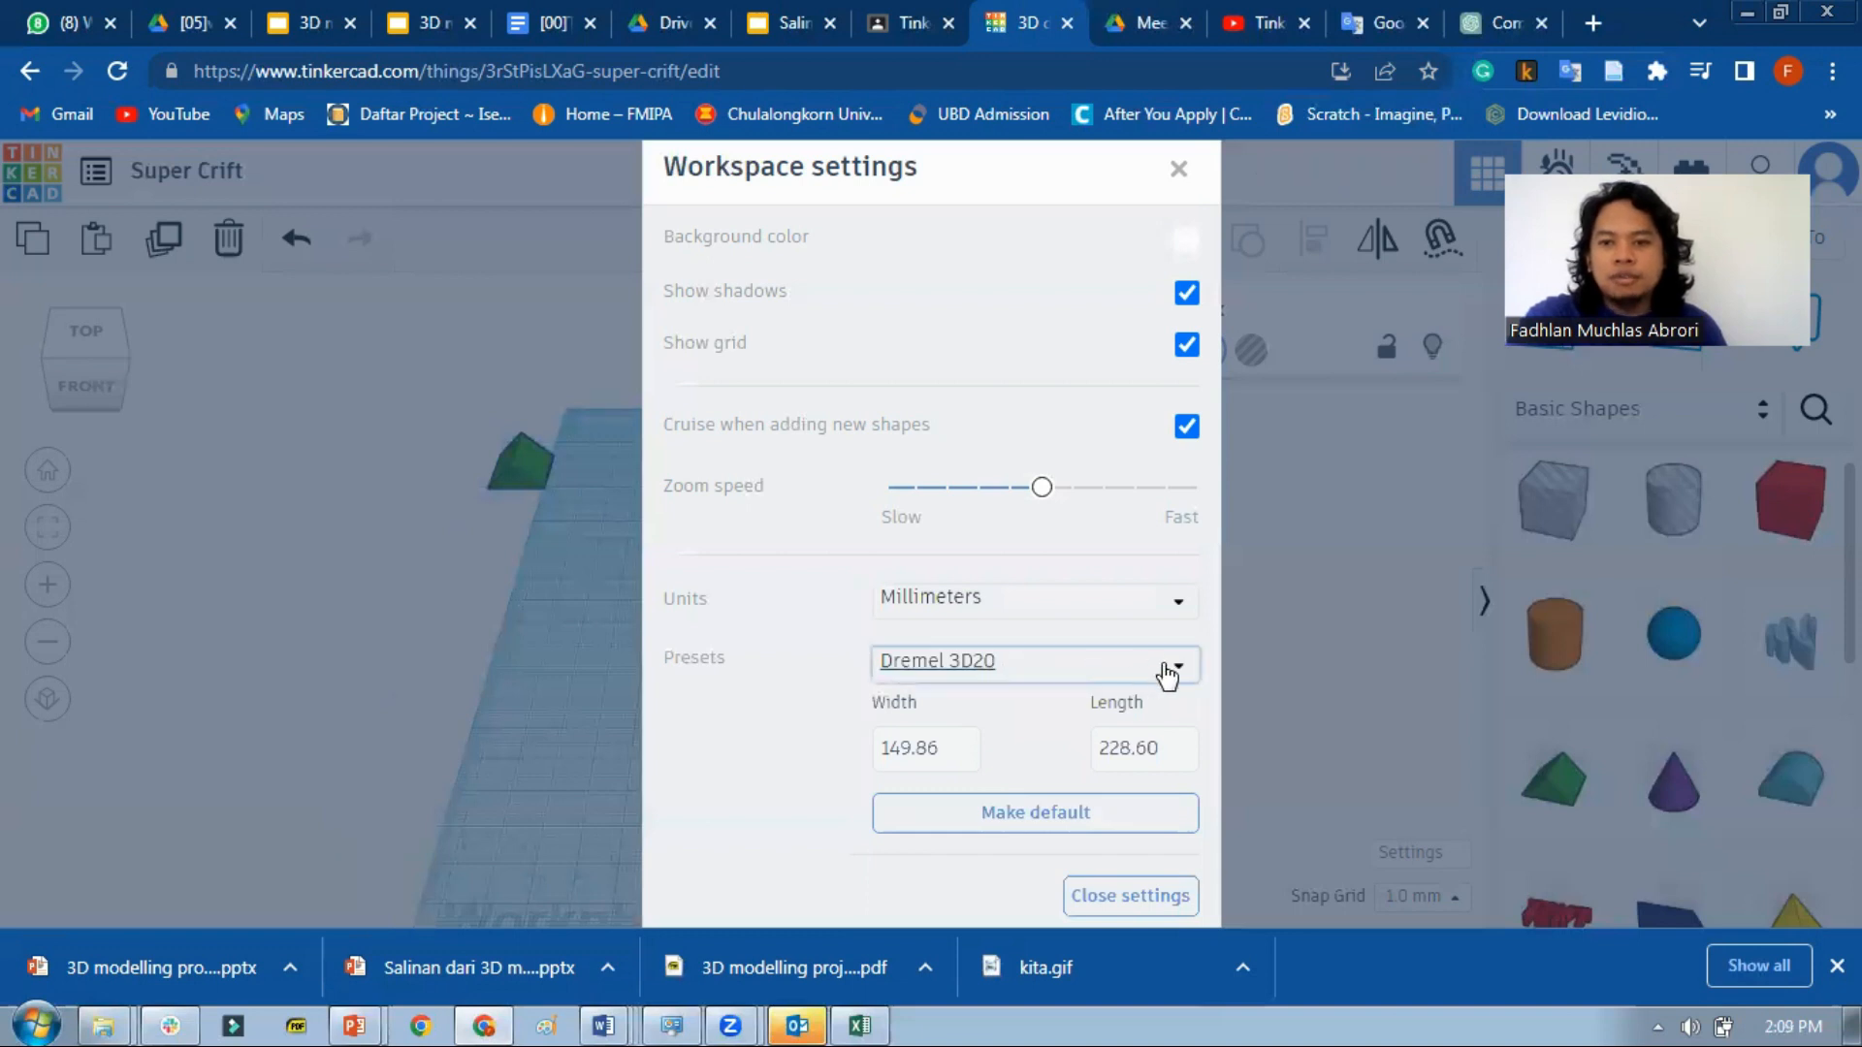
left_click(1095, 674)
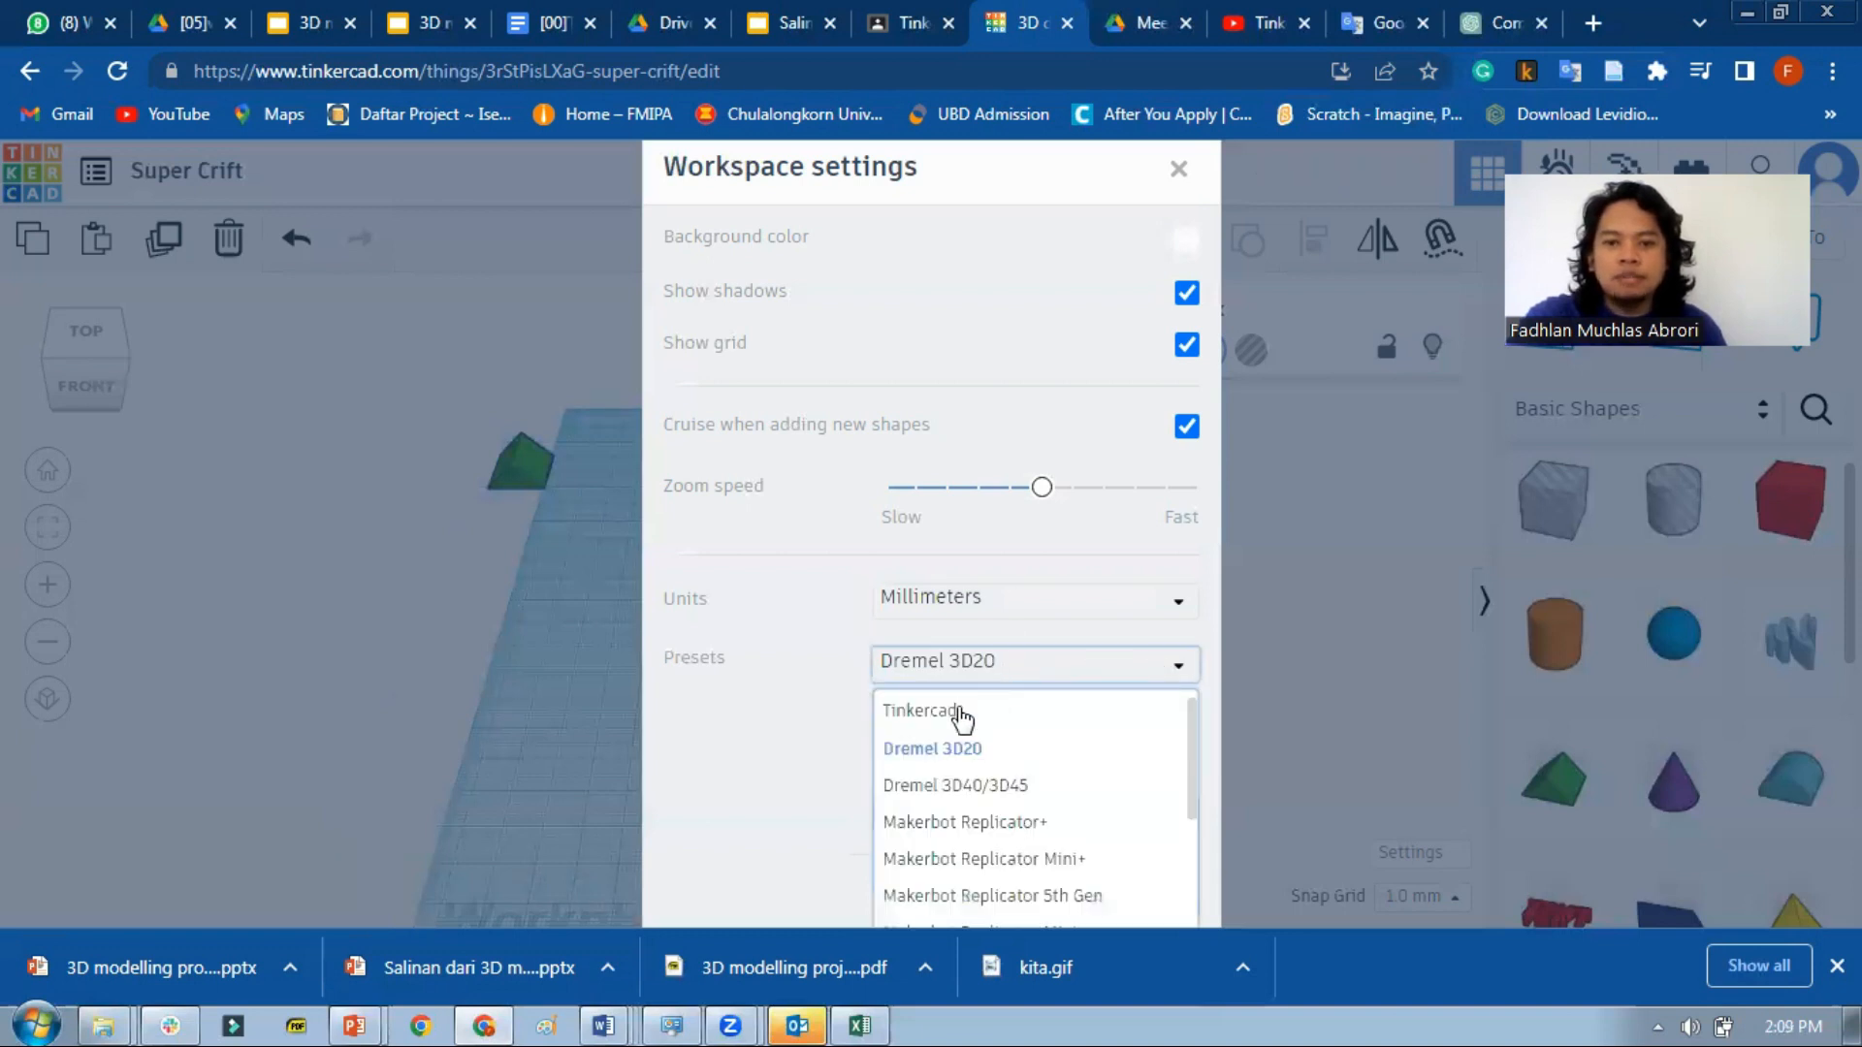
left_click(958, 712)
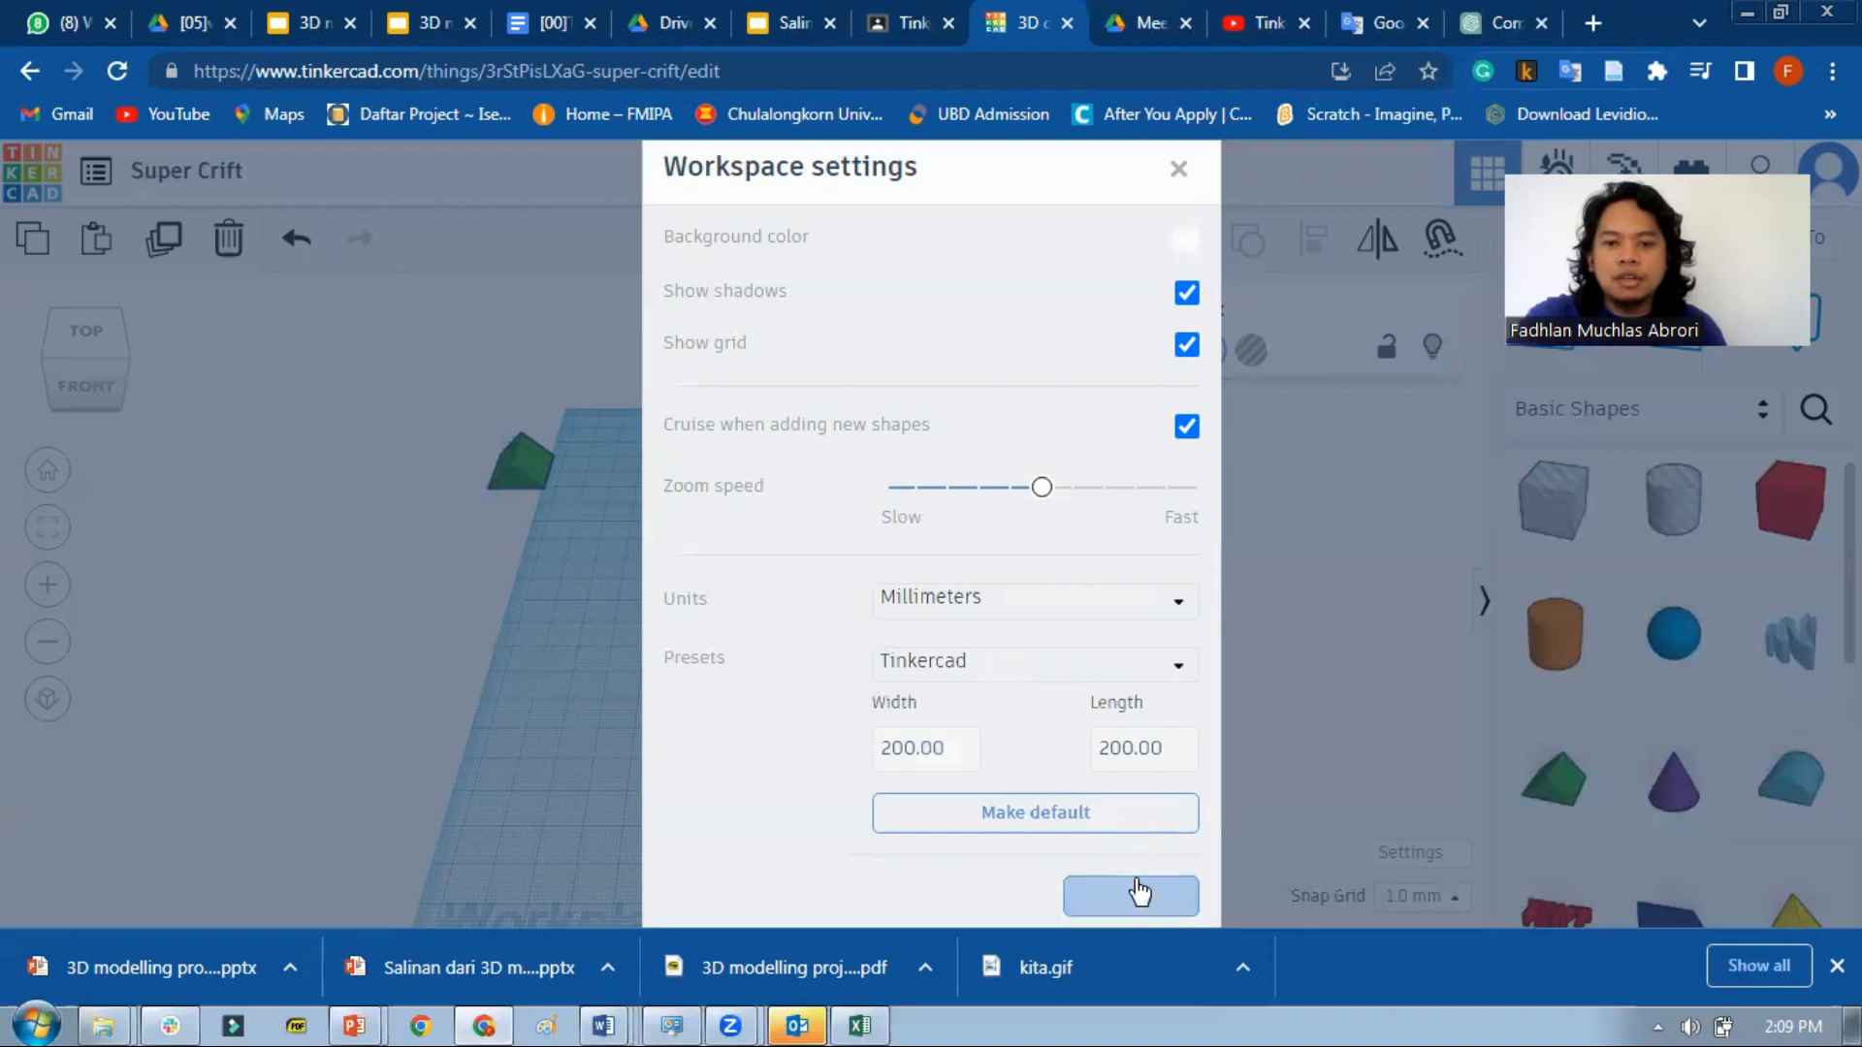
left_click(1138, 884)
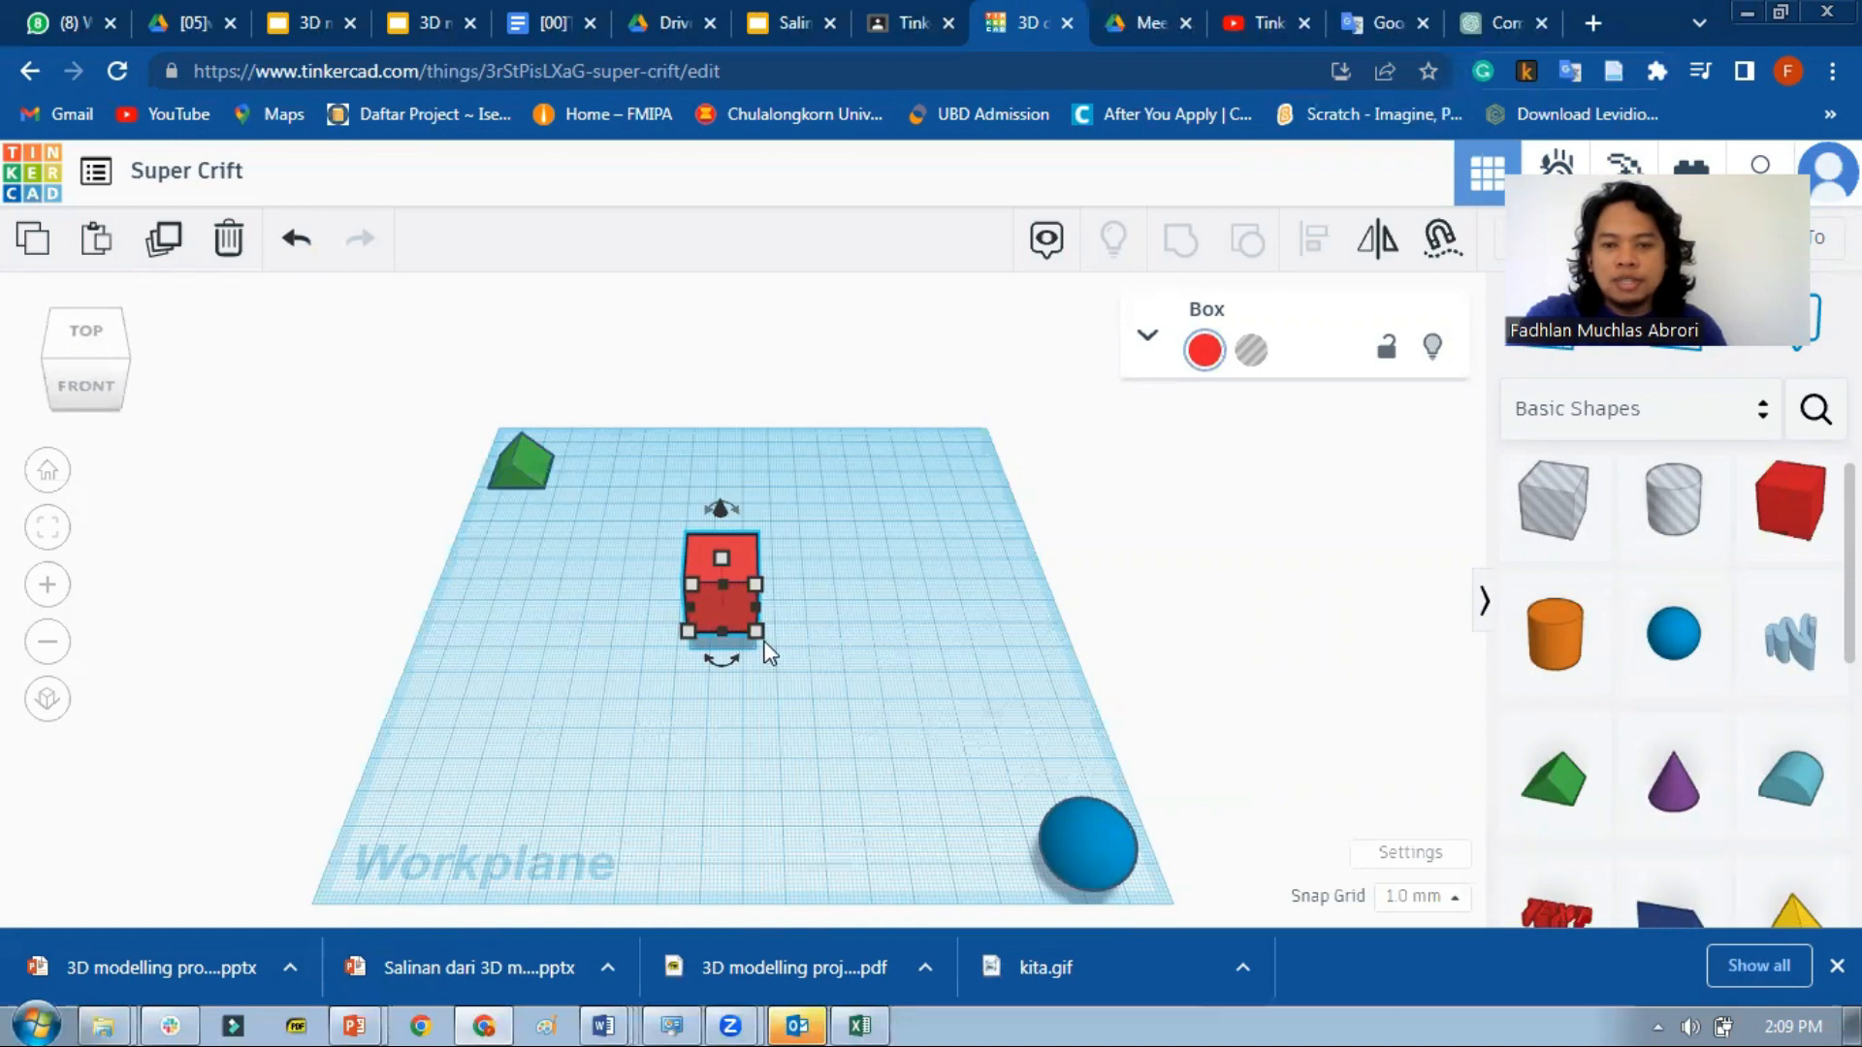
Rename the design as "Latihan 1".
mouse_move(782, 660)
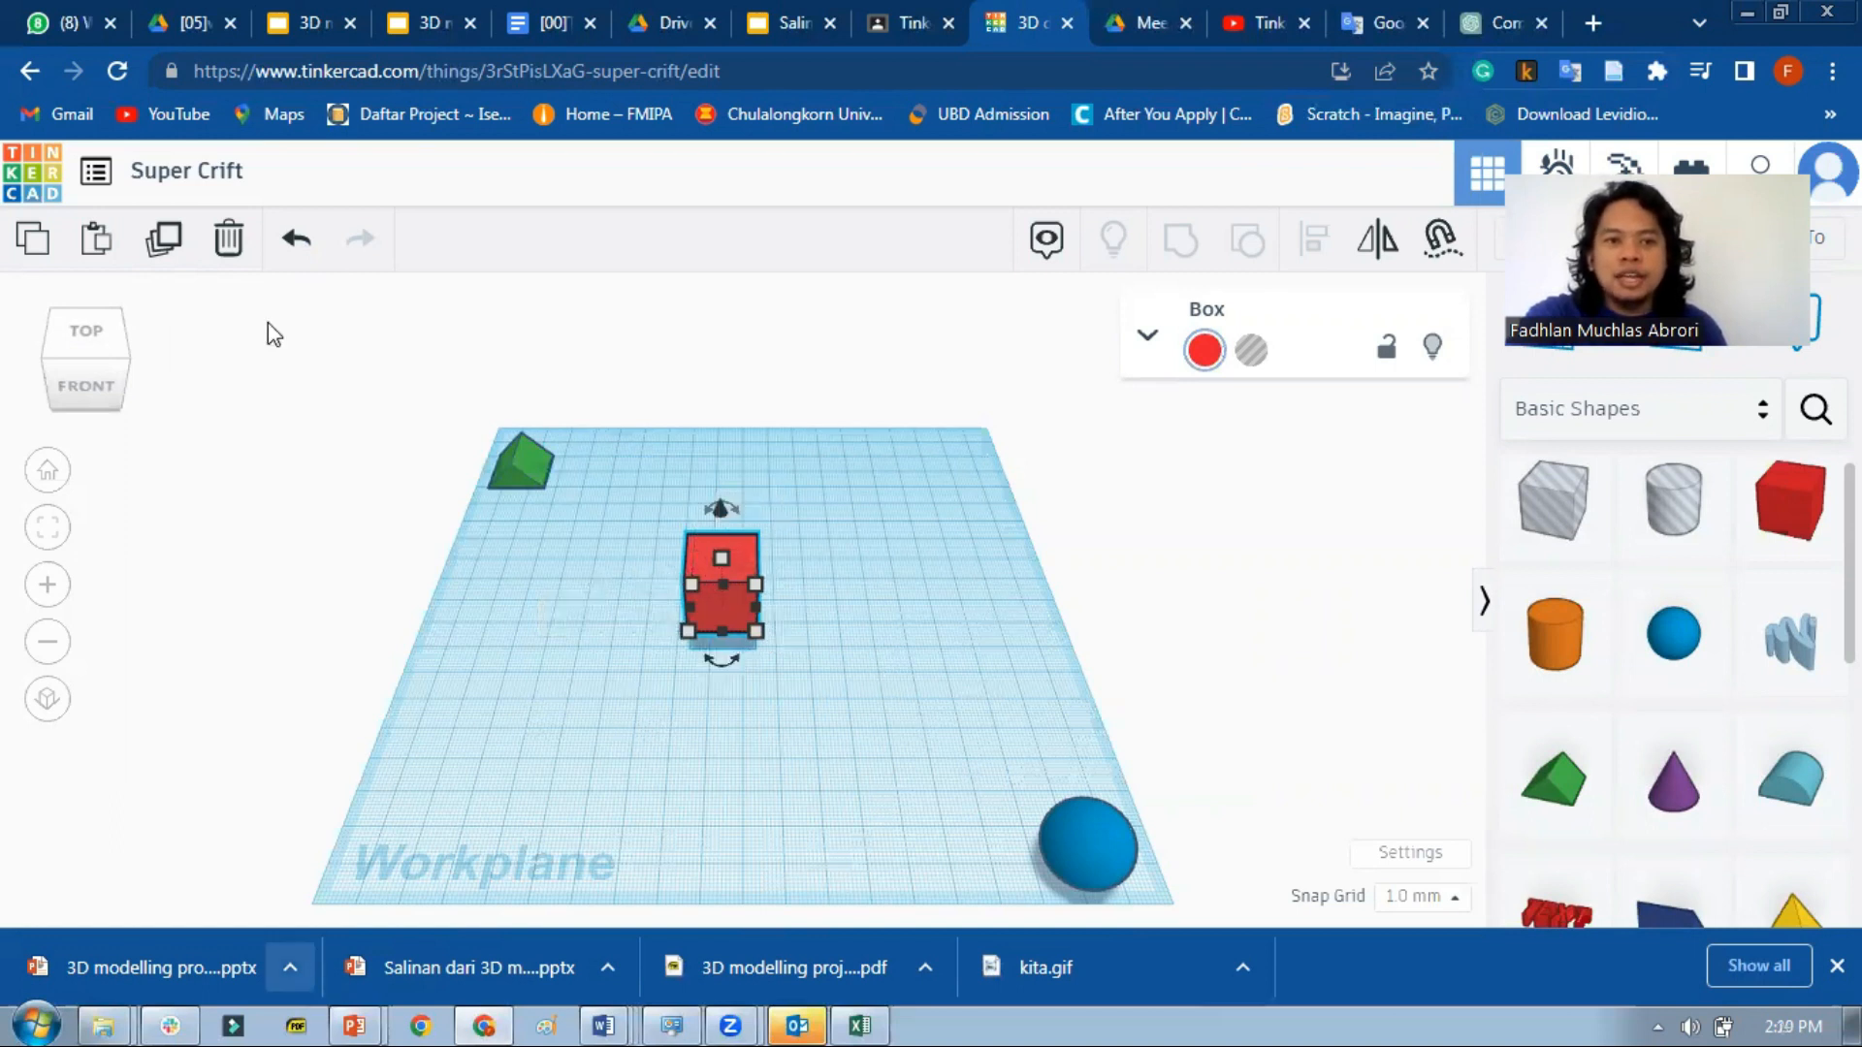
left_click(186, 186)
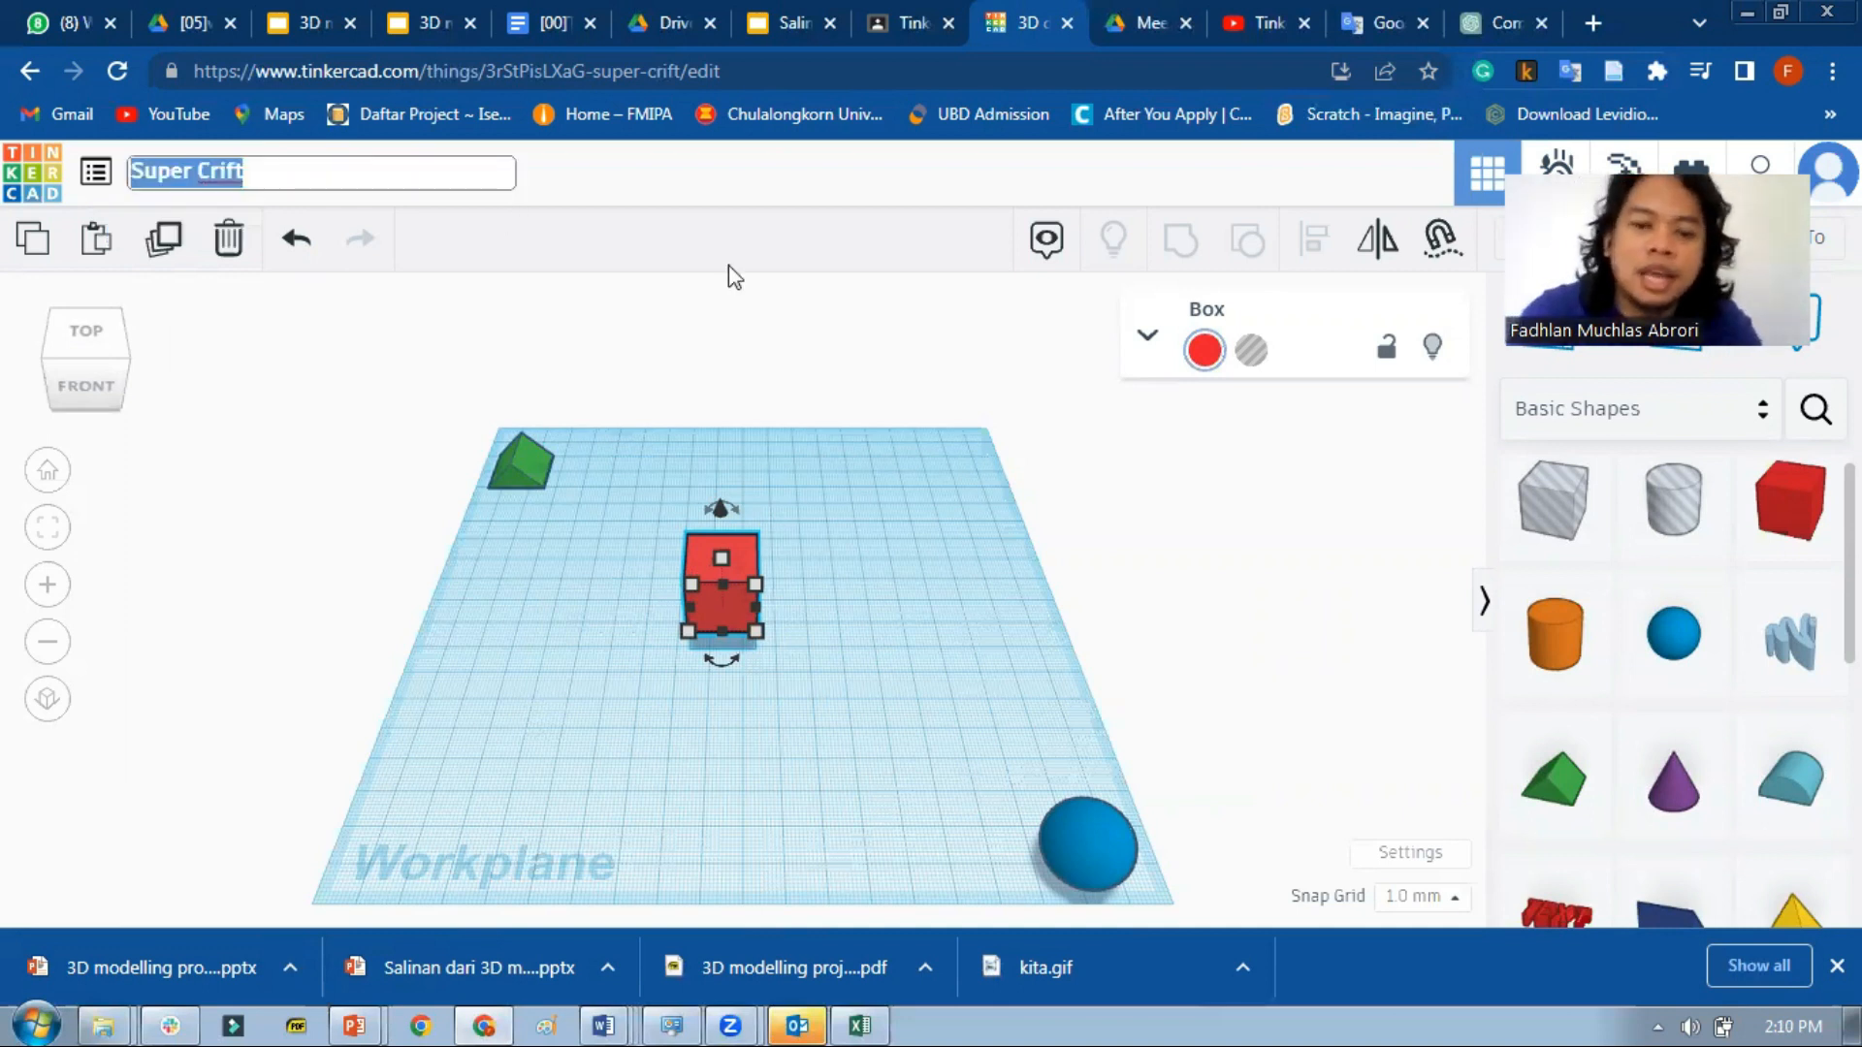
type("Latihan 1")
key("Return")
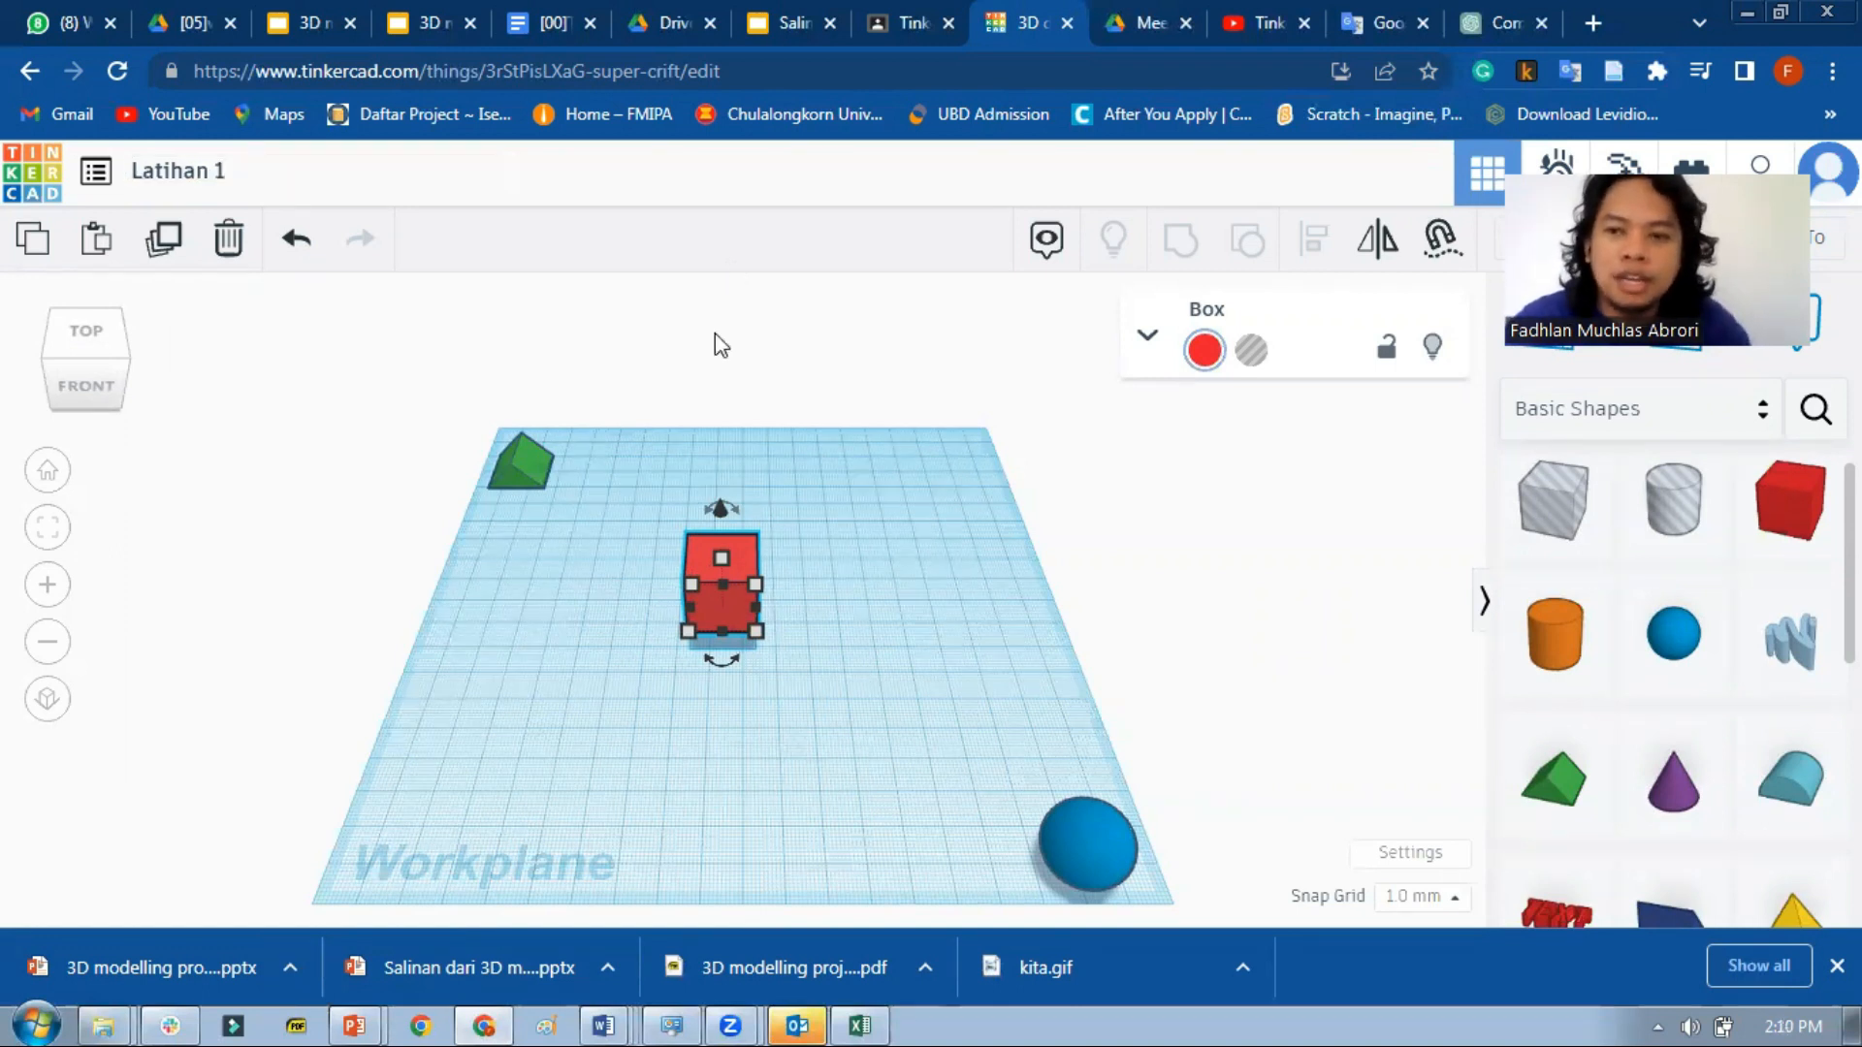
Return to the designs dashboard, reopen the Latihan 1 design for editing, and restore the home view.
left_click(46, 179)
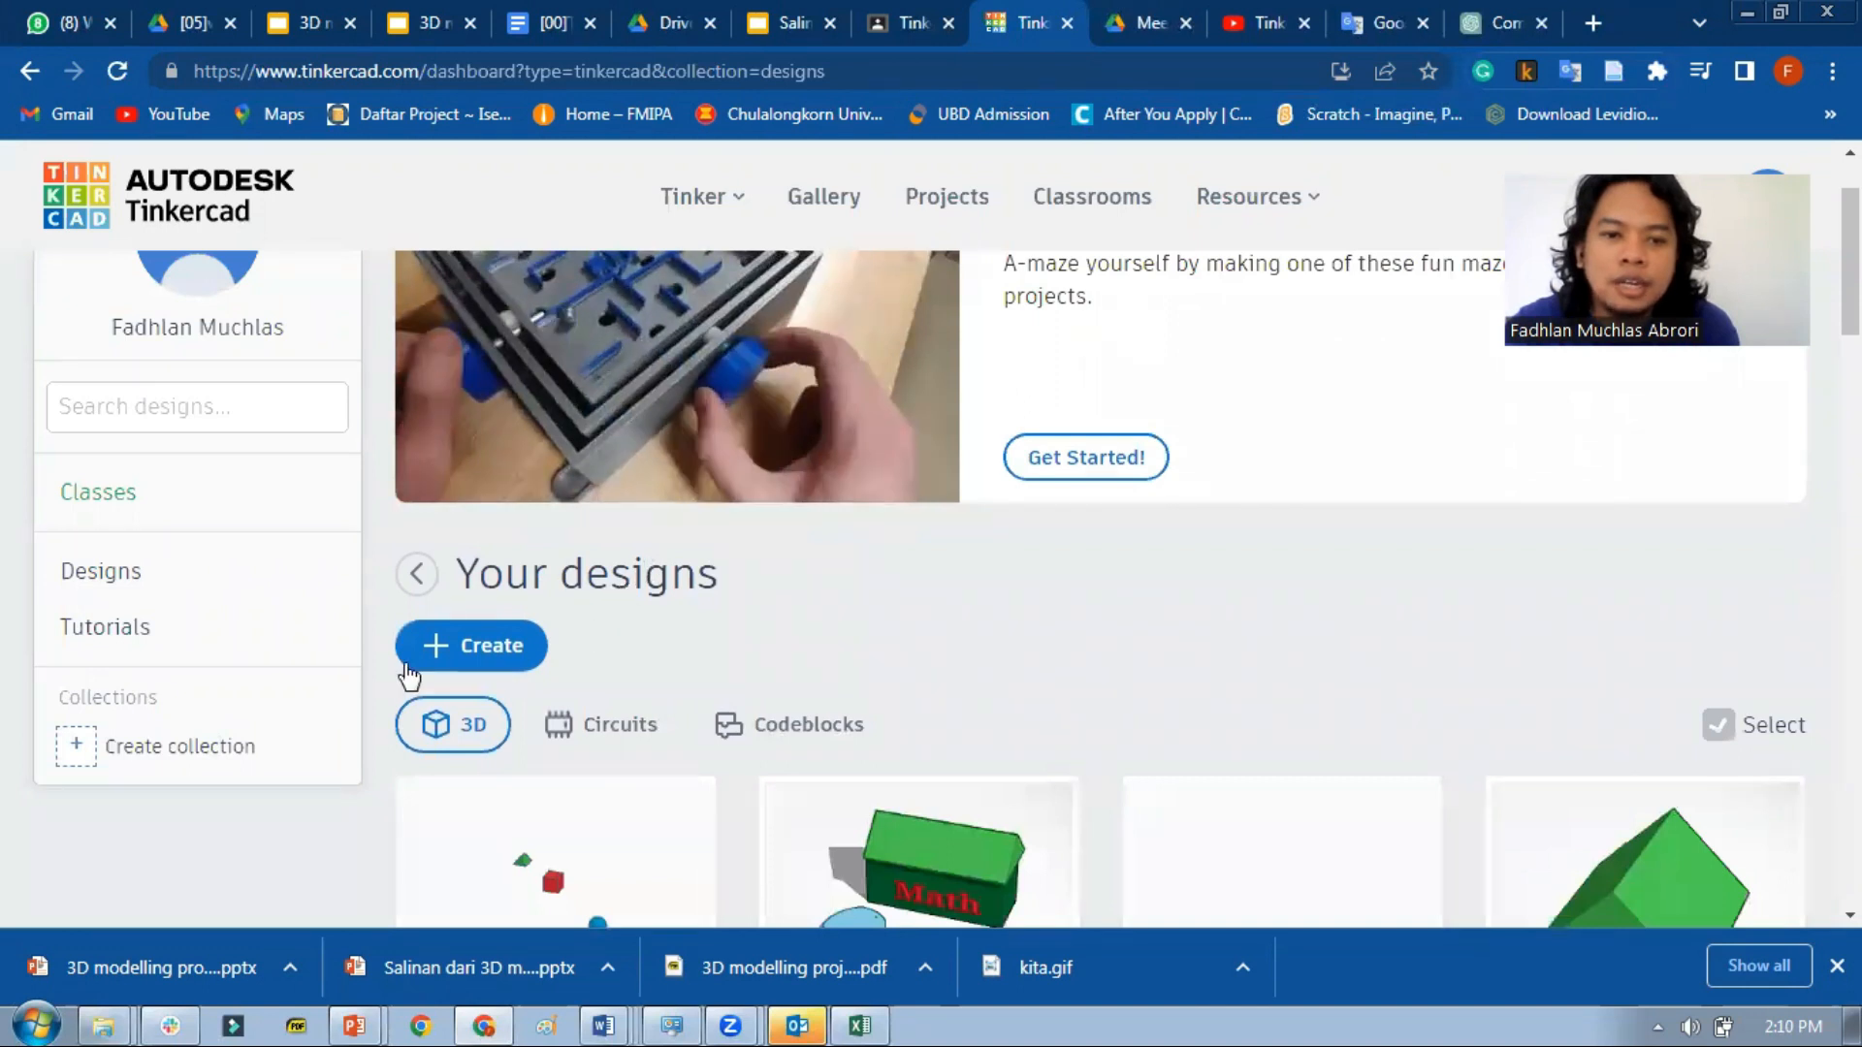
scroll(500, 642, "down", 3)
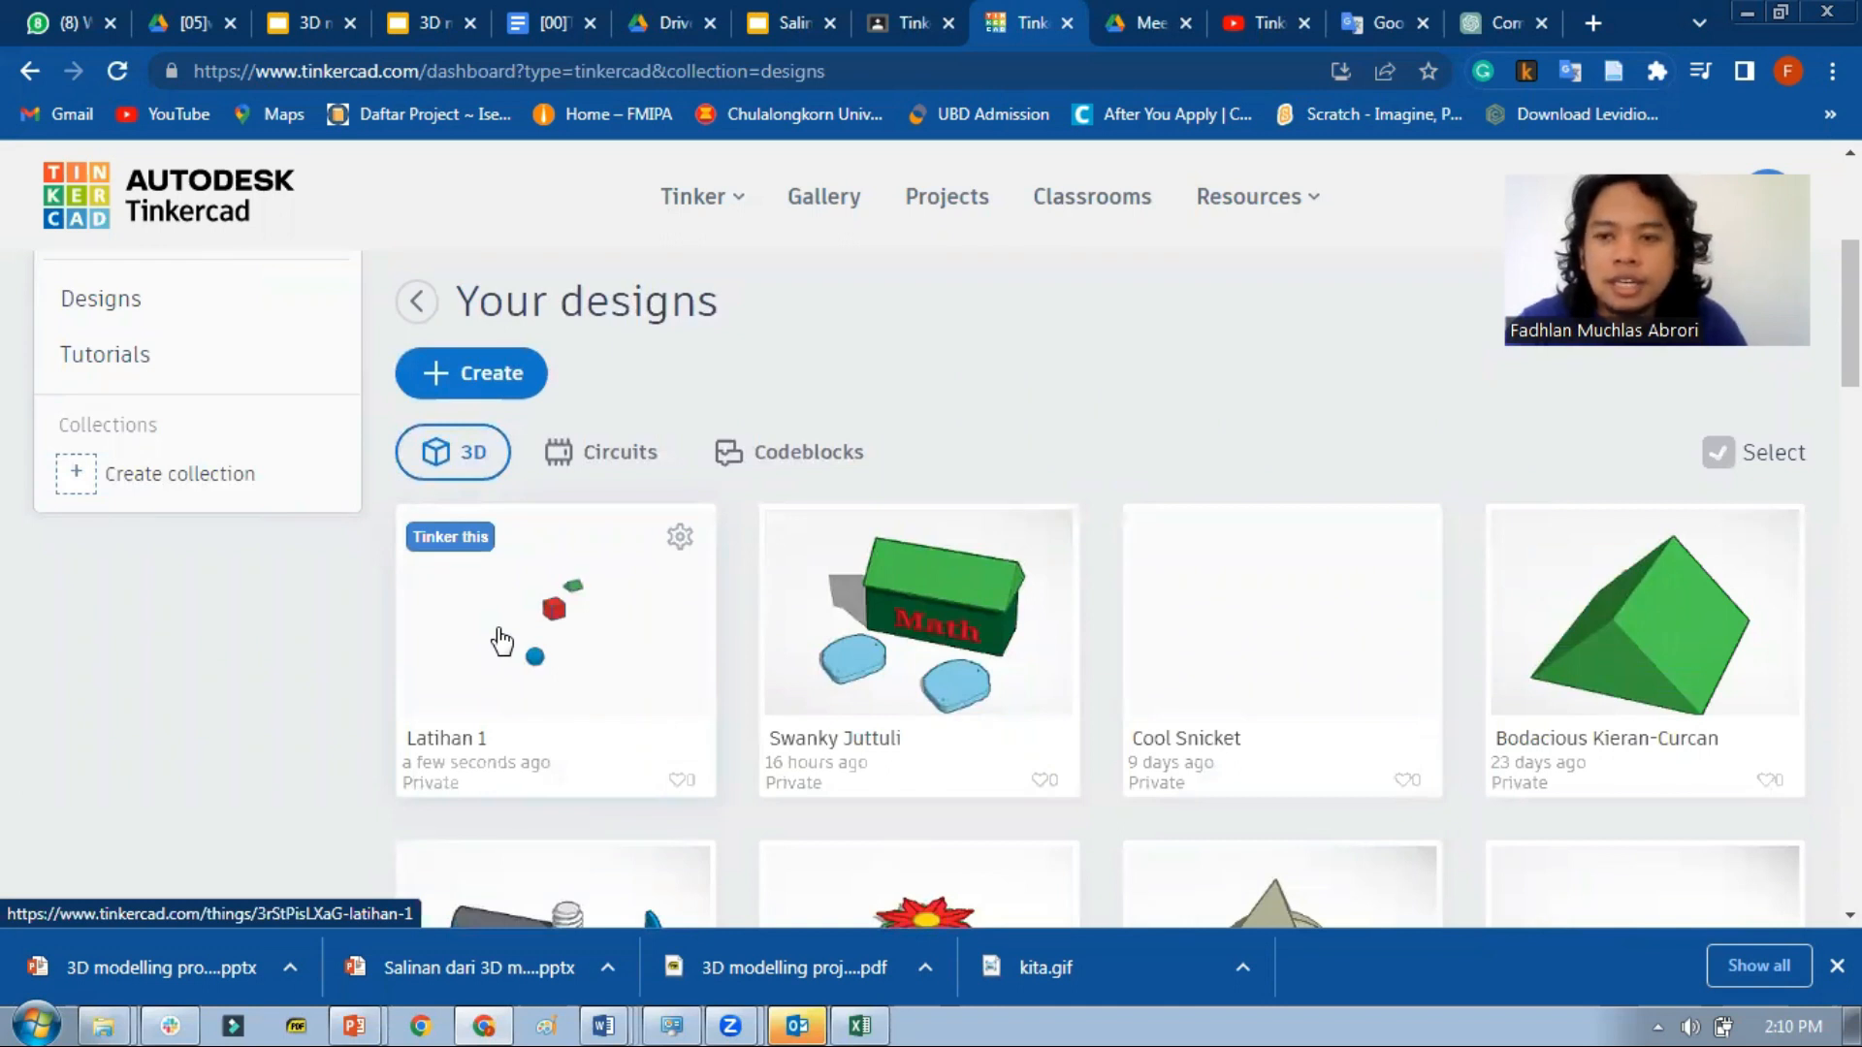
left_click(496, 626)
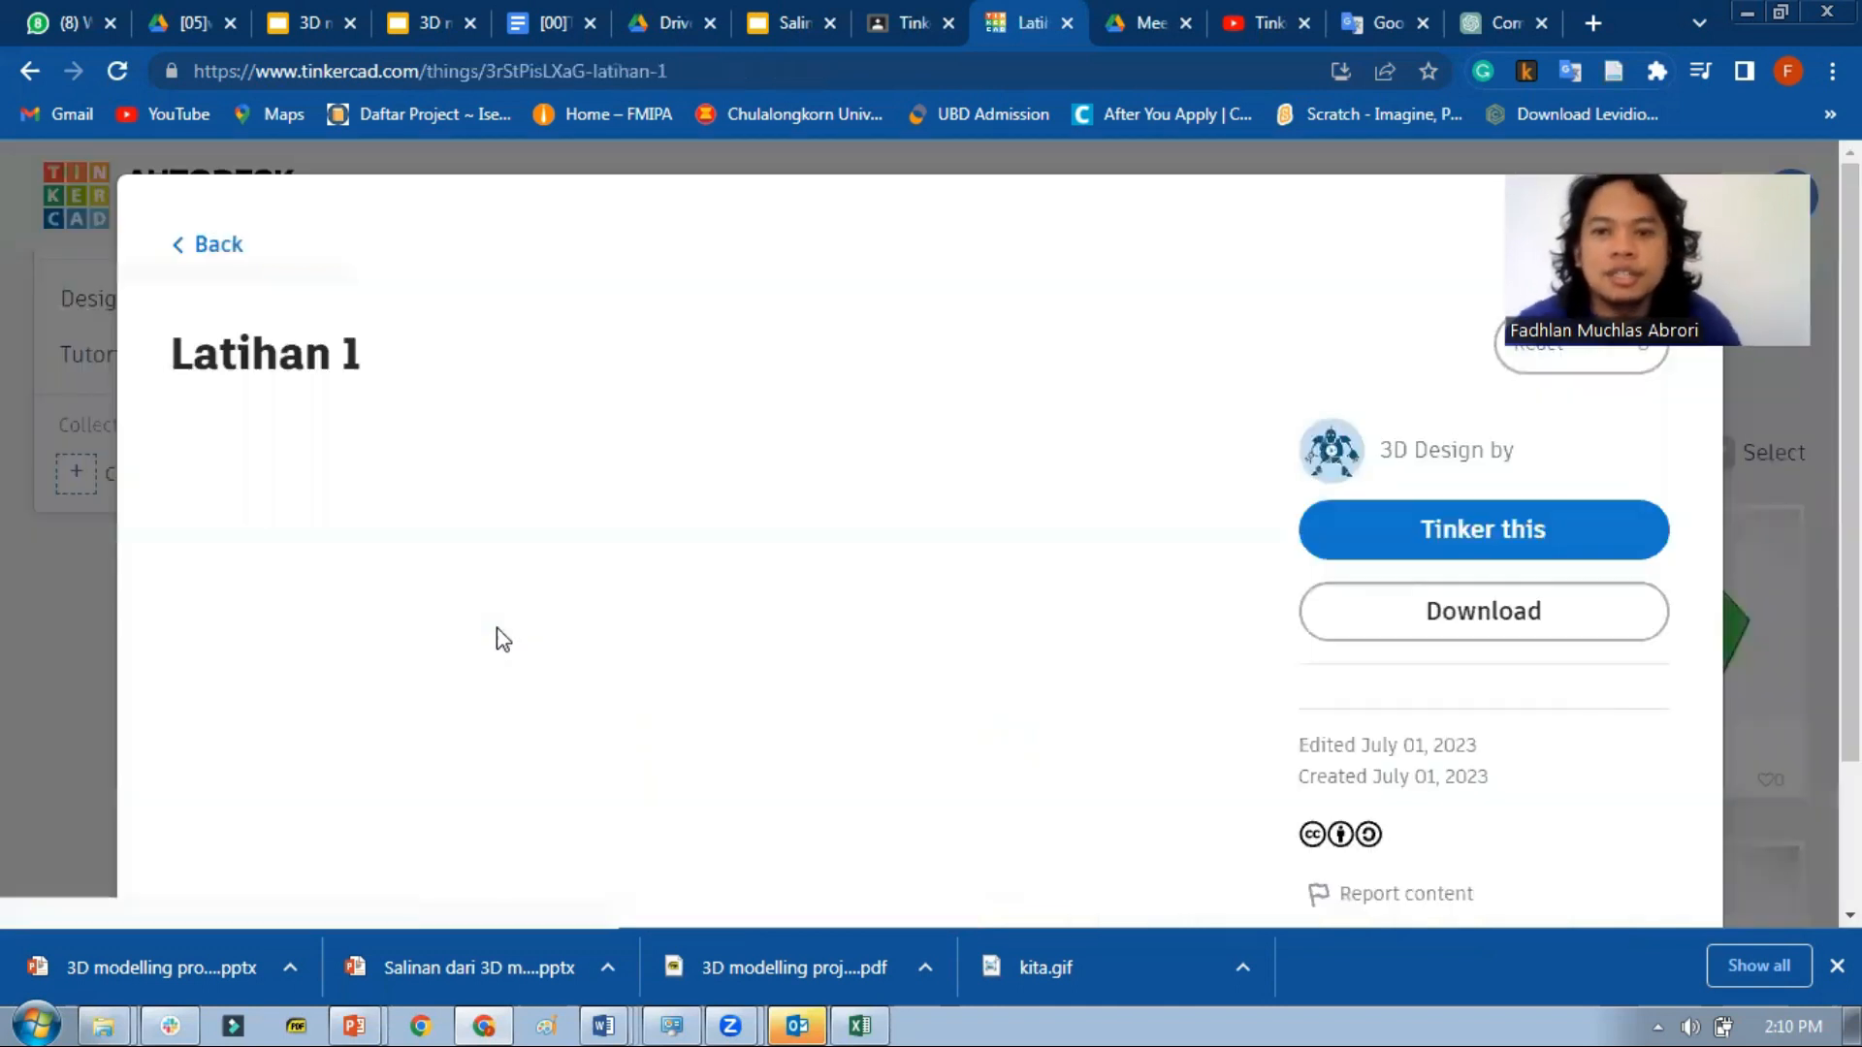
left_click(1562, 546)
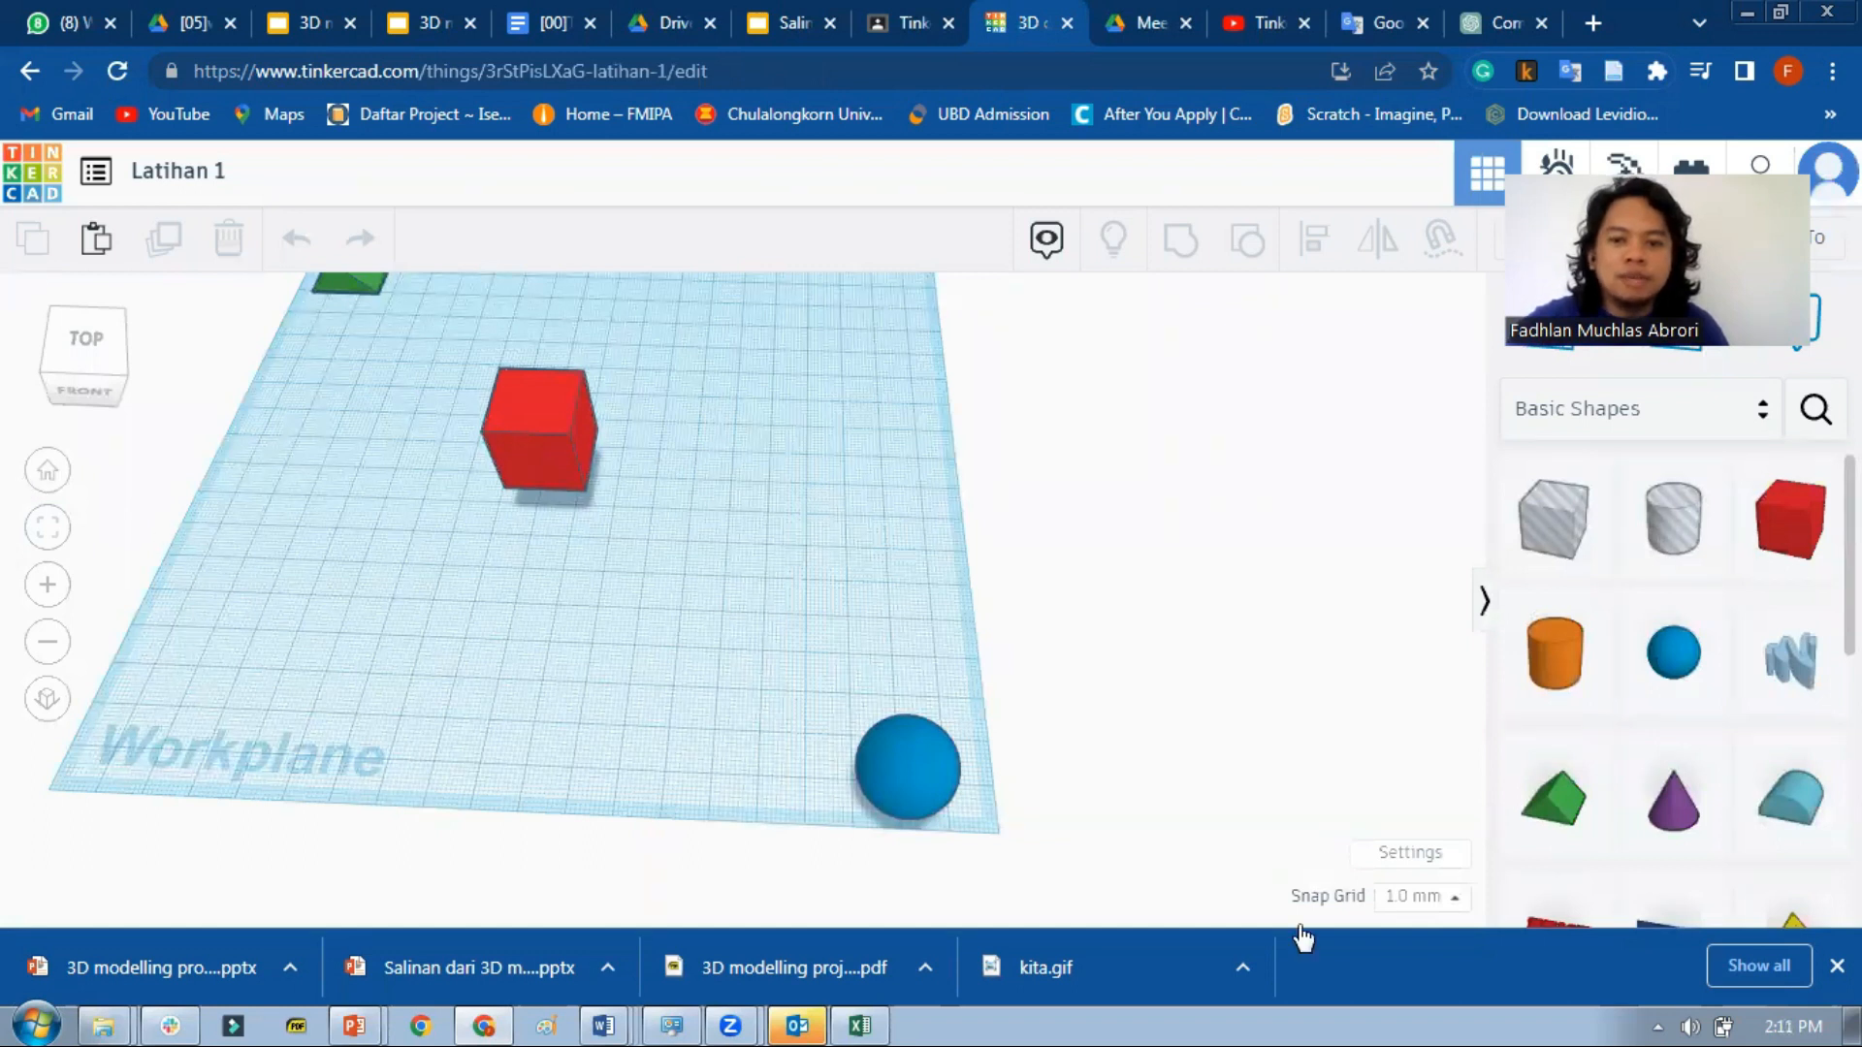
left_click(46, 471)
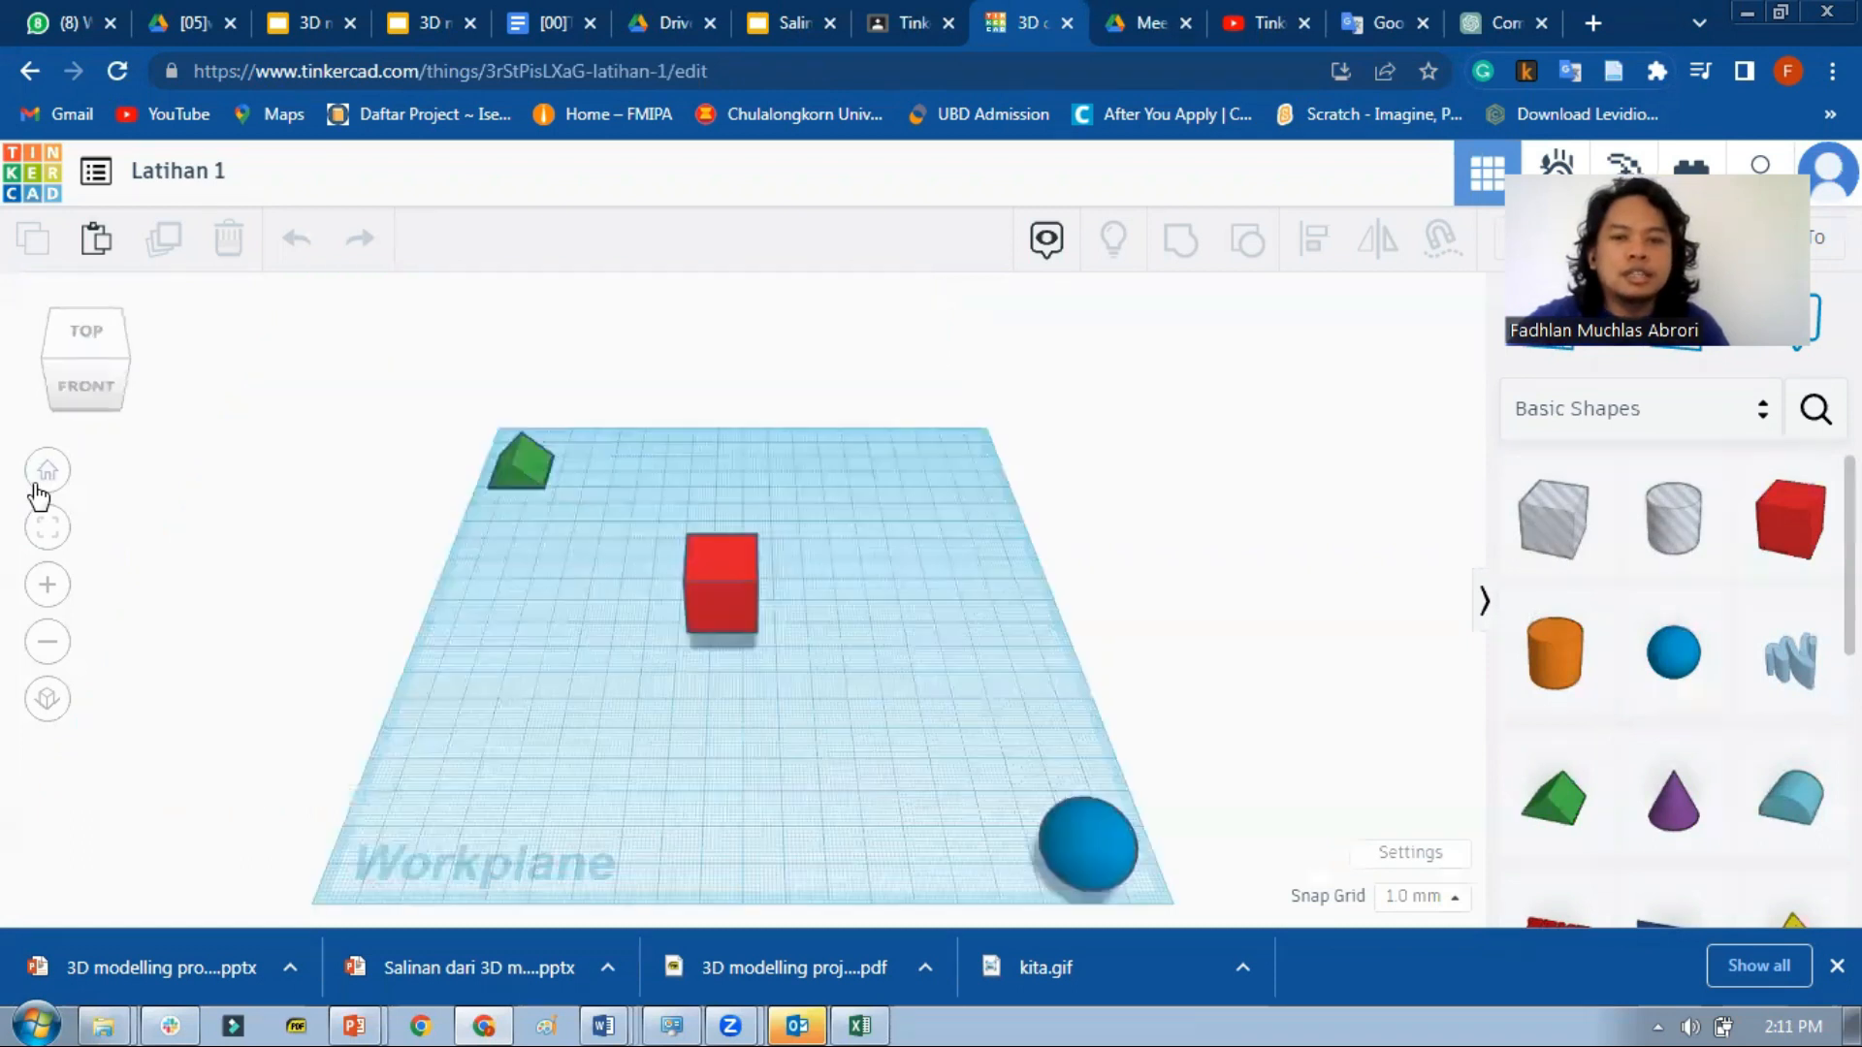